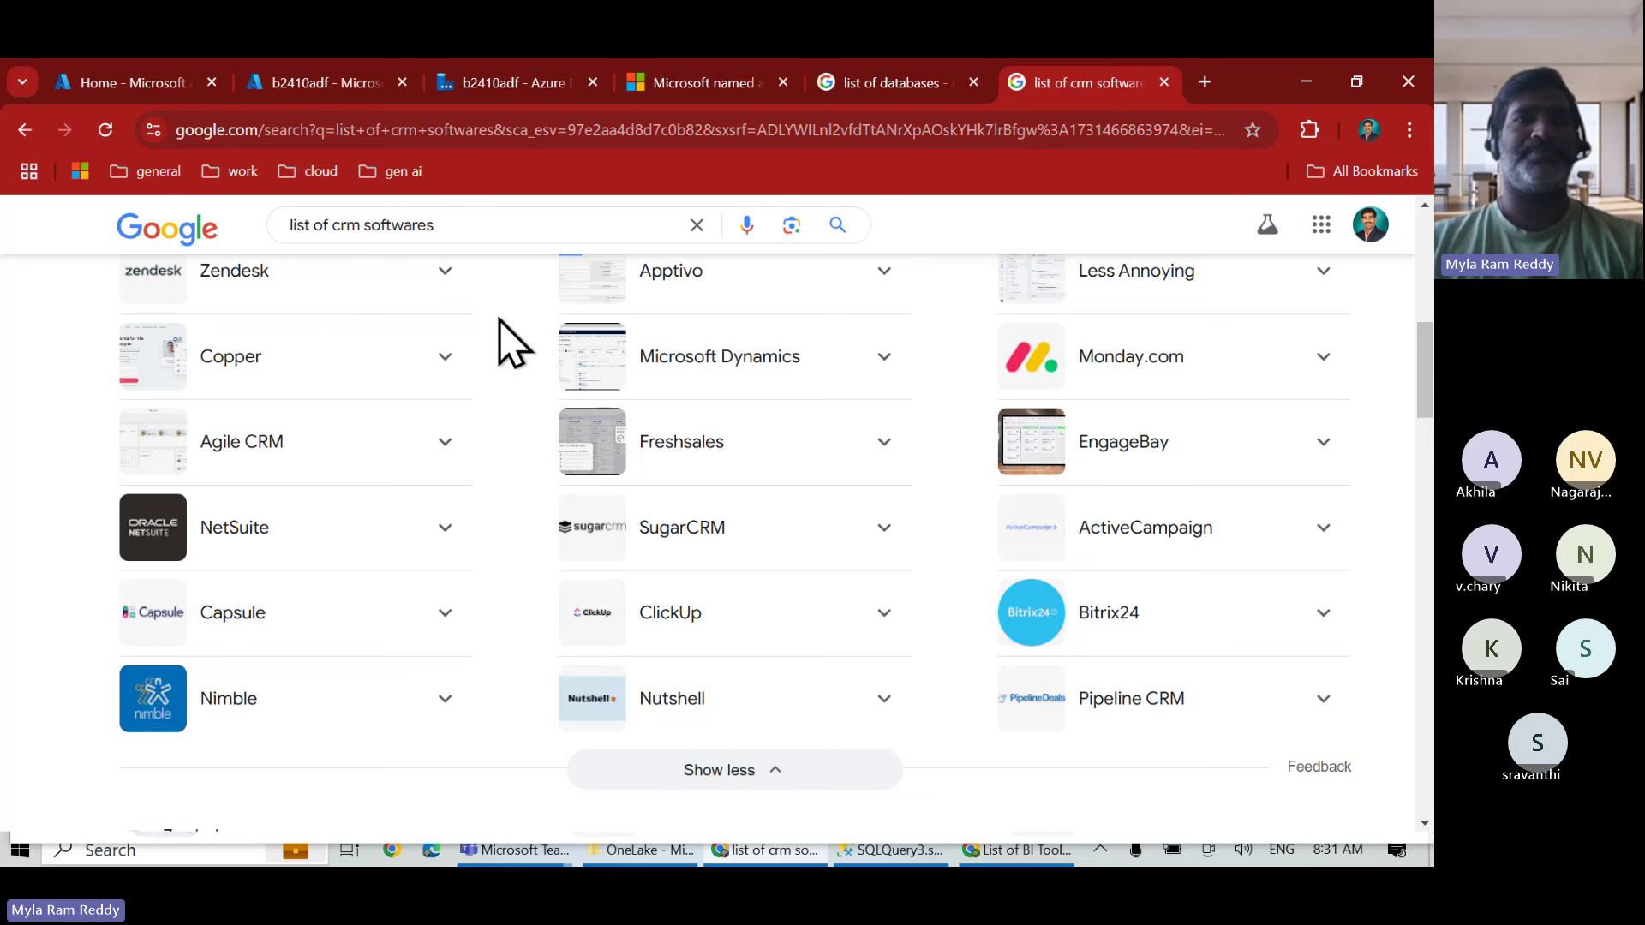
pyautogui.hotkey('alt', 'Tab')
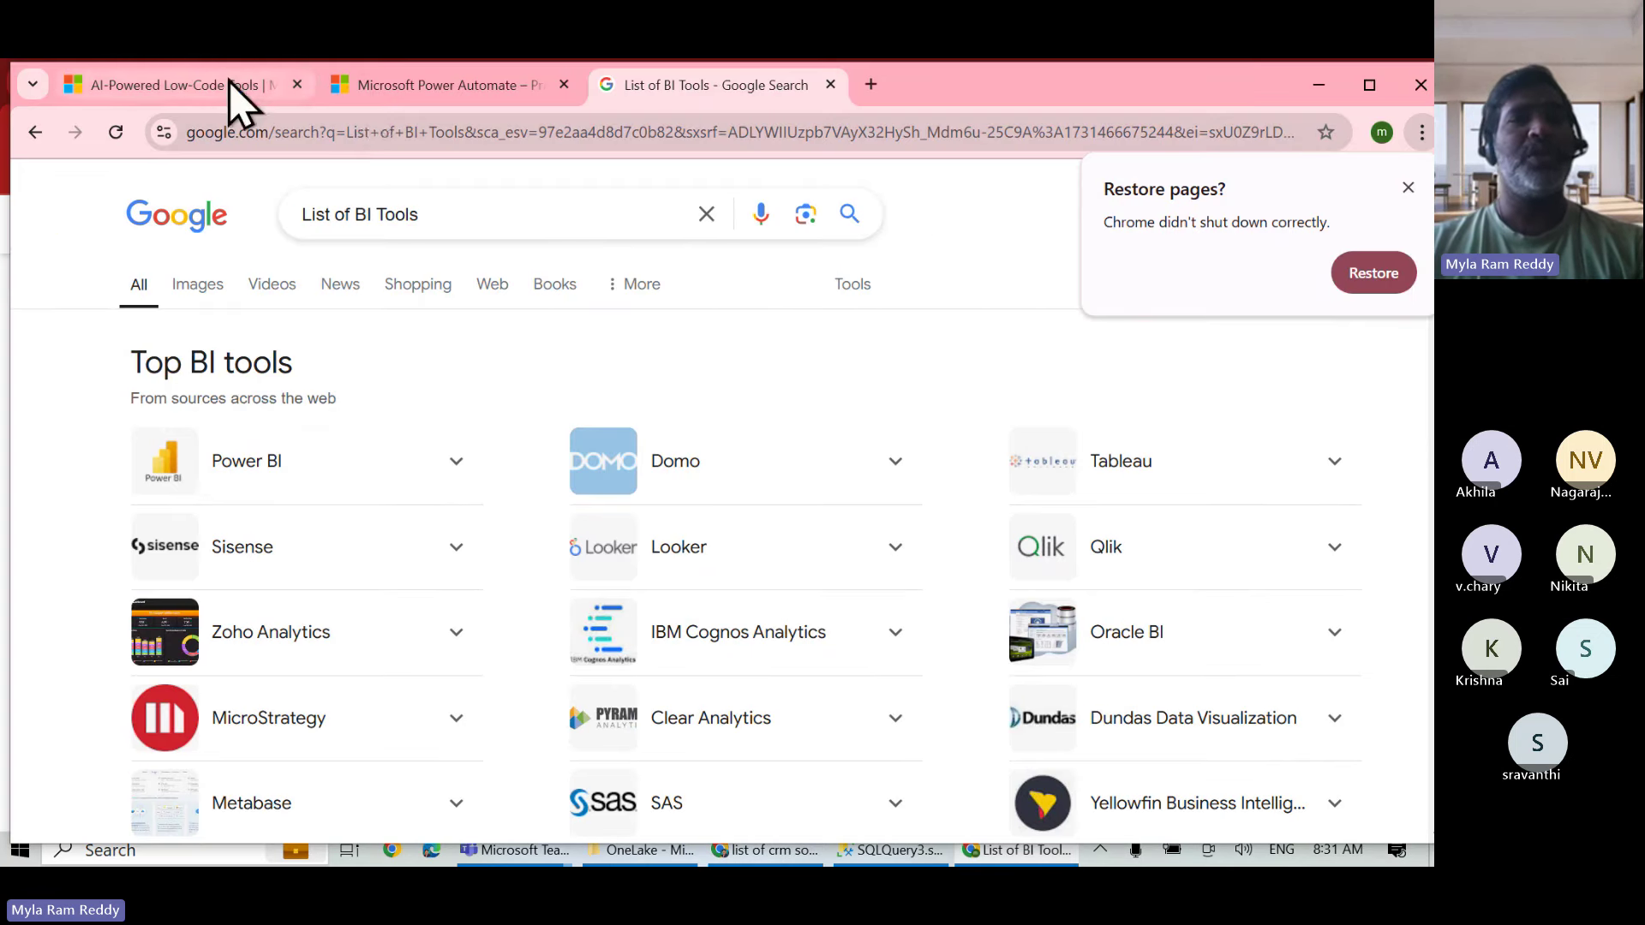
pyautogui.moveTo(231, 89)
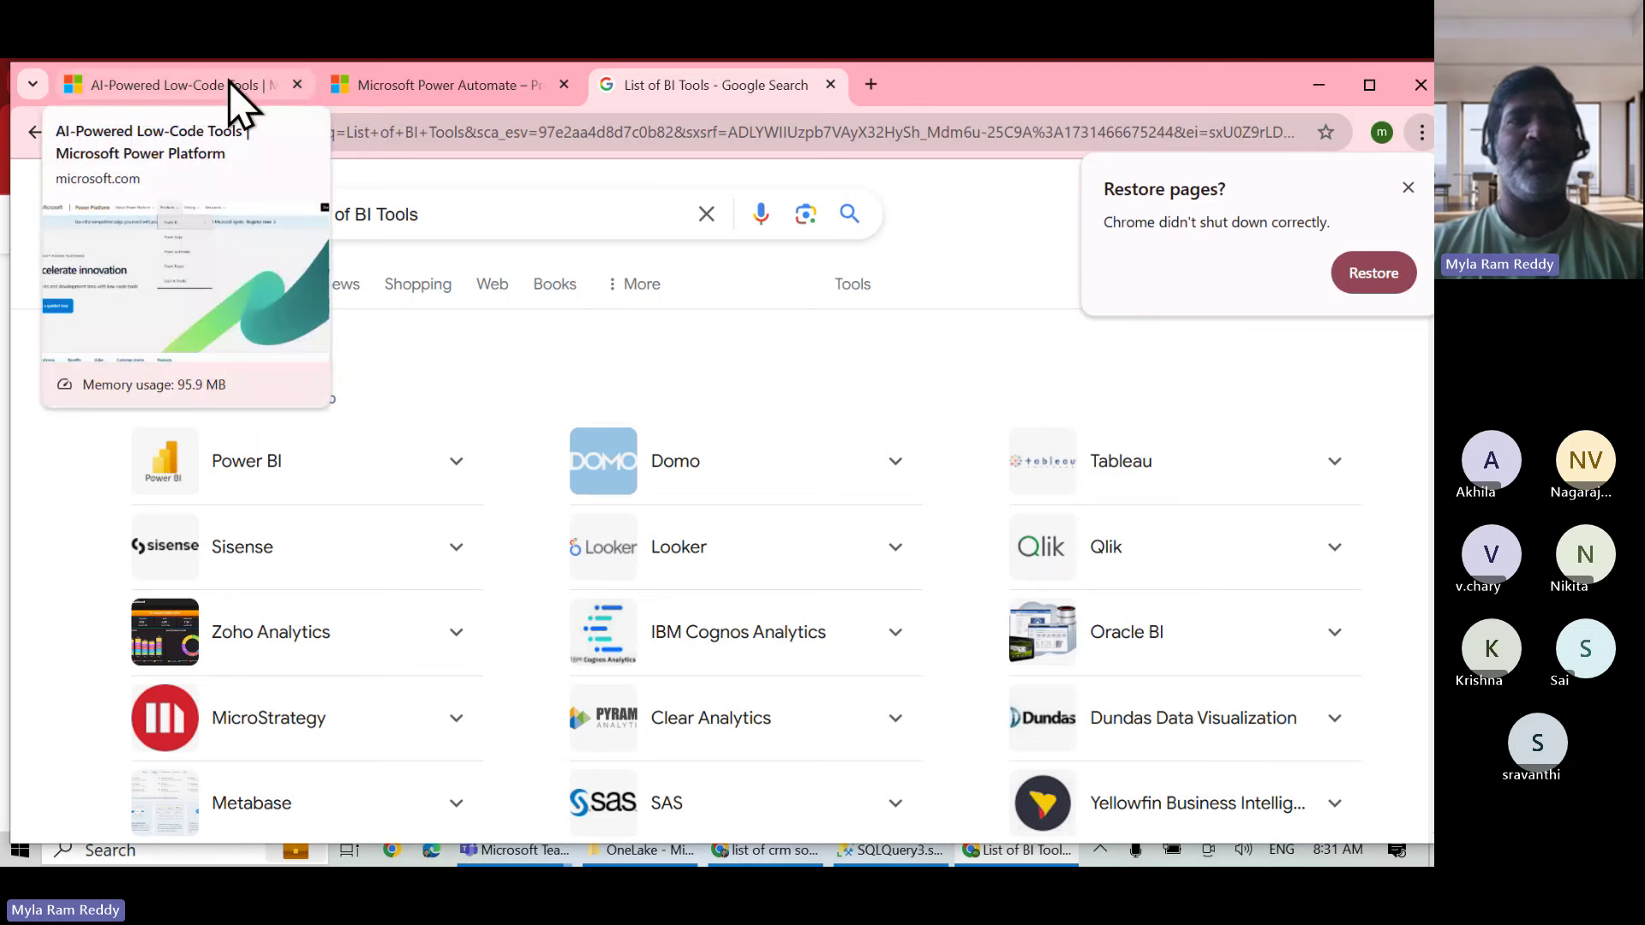
pyautogui.hotkey('alt', 'Tab')
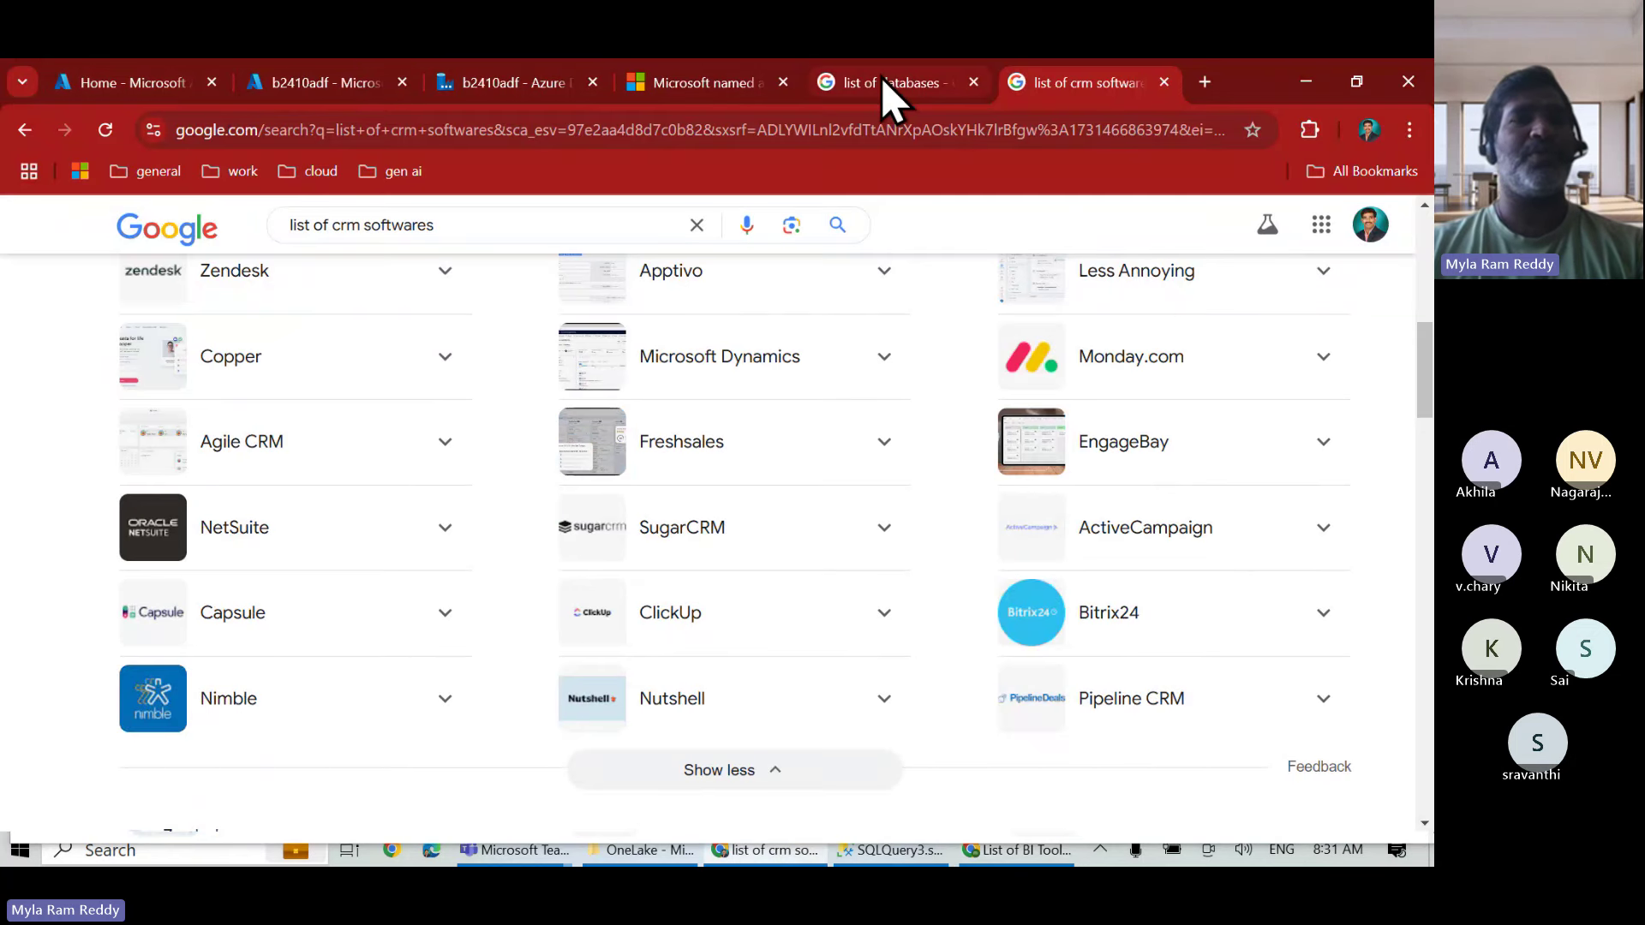
pyautogui.click(24, 129)
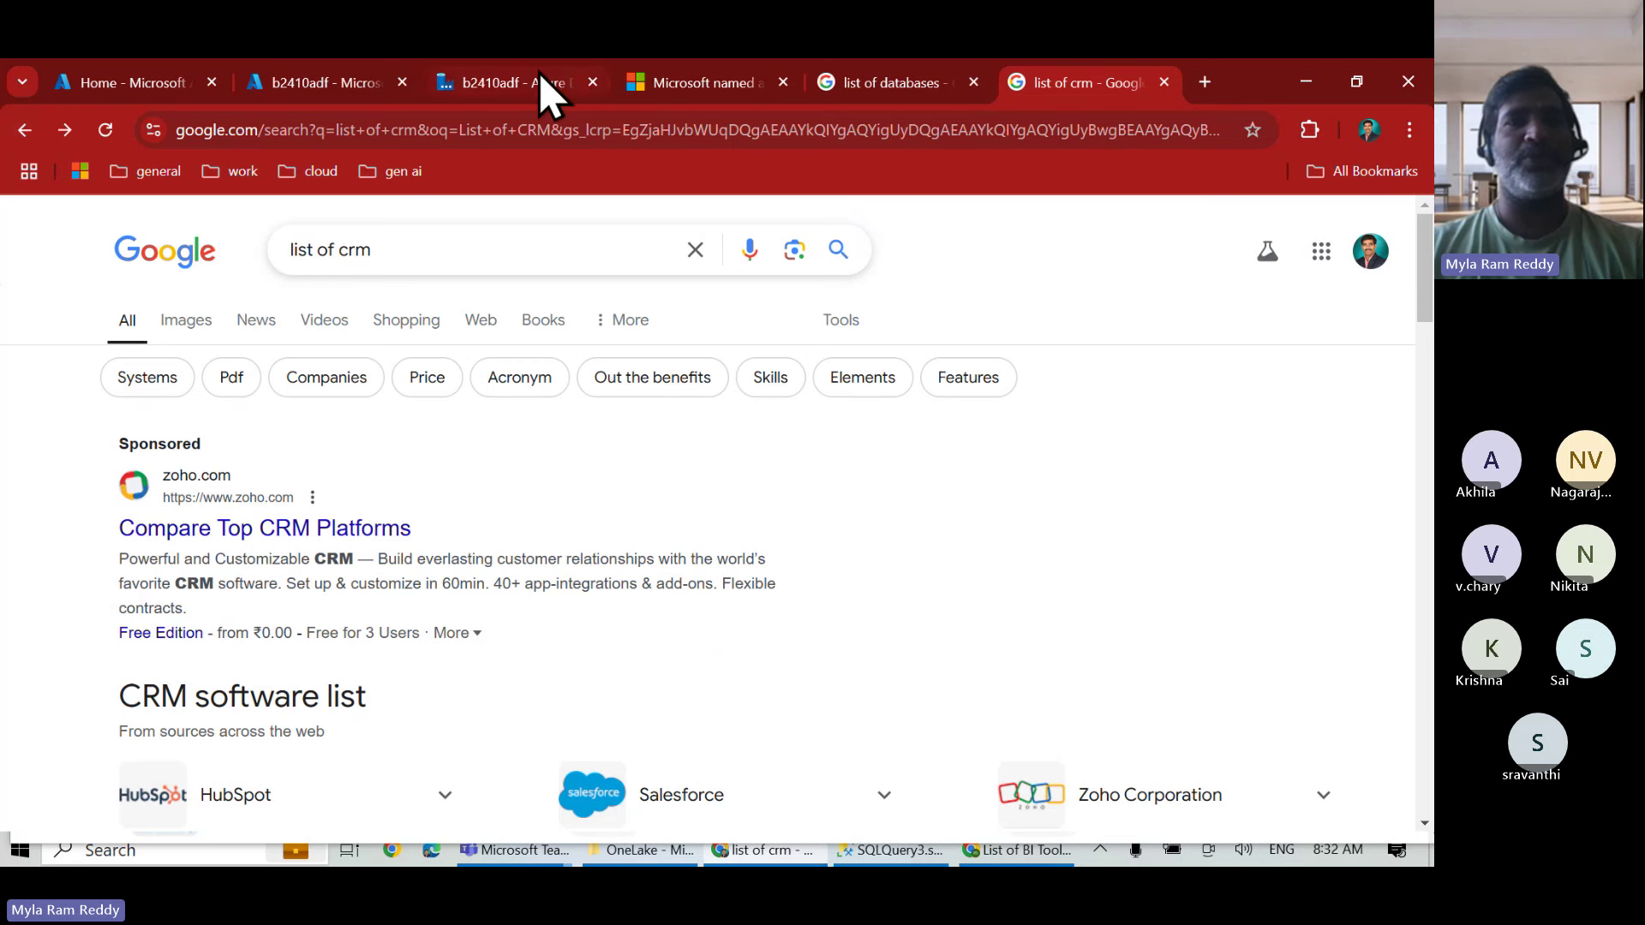
# Go back from the Power BI blog article through the notebook pages to the rritec/POWERBI repository and find the README's Introduction topics.
pyautogui.click(666, 99)
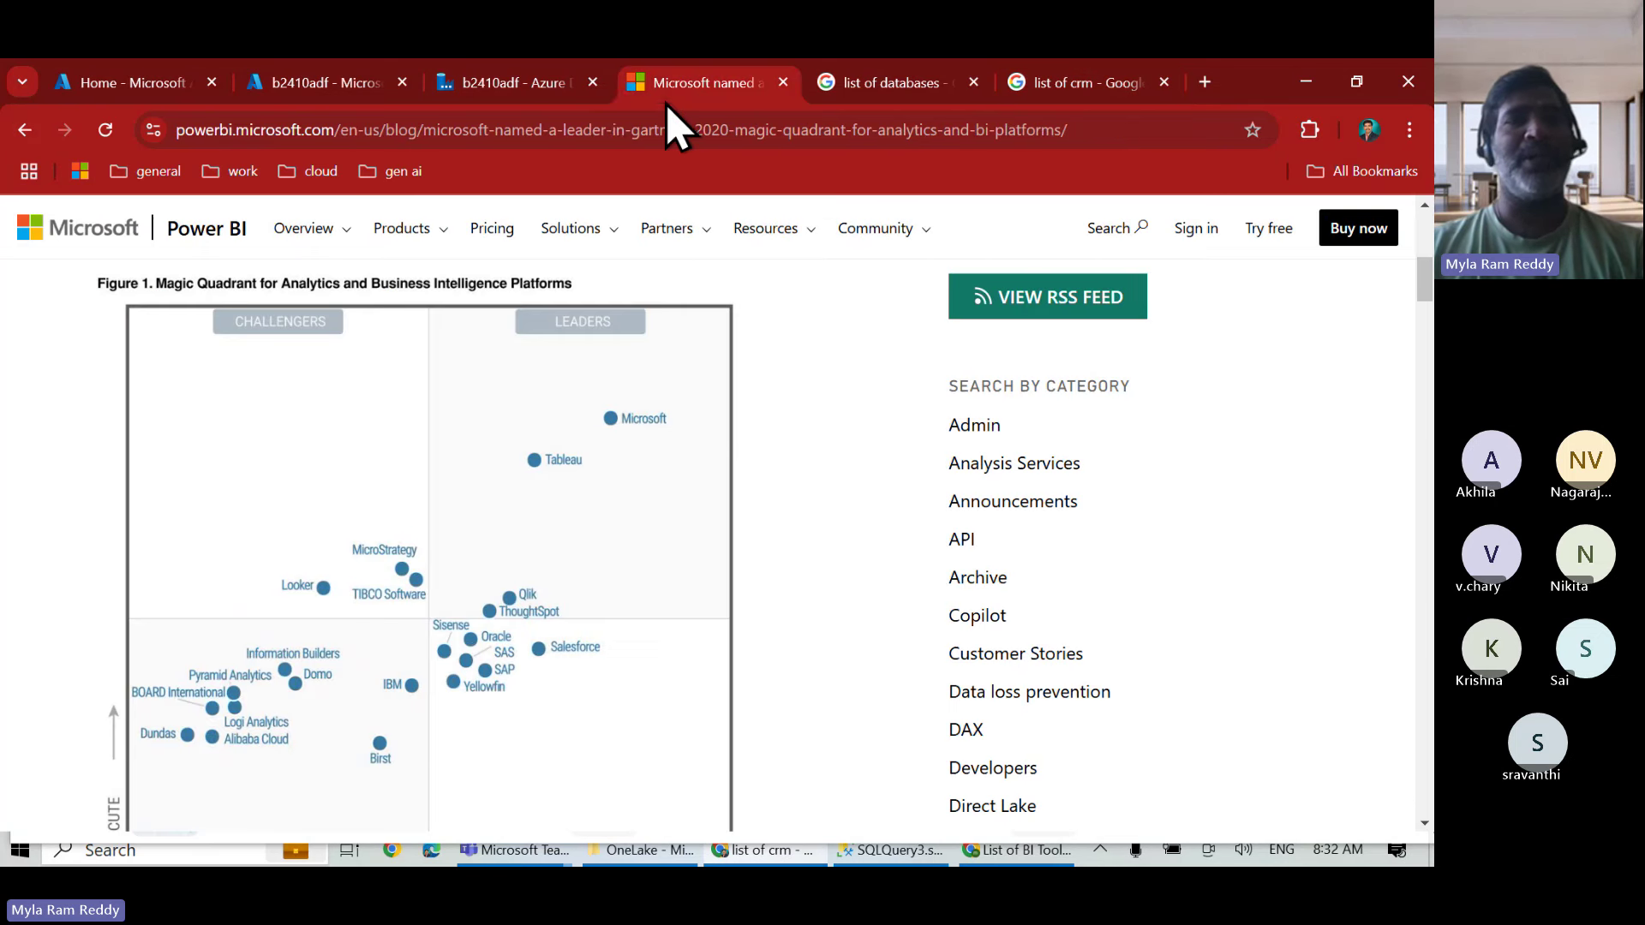
pyautogui.click(24, 130)
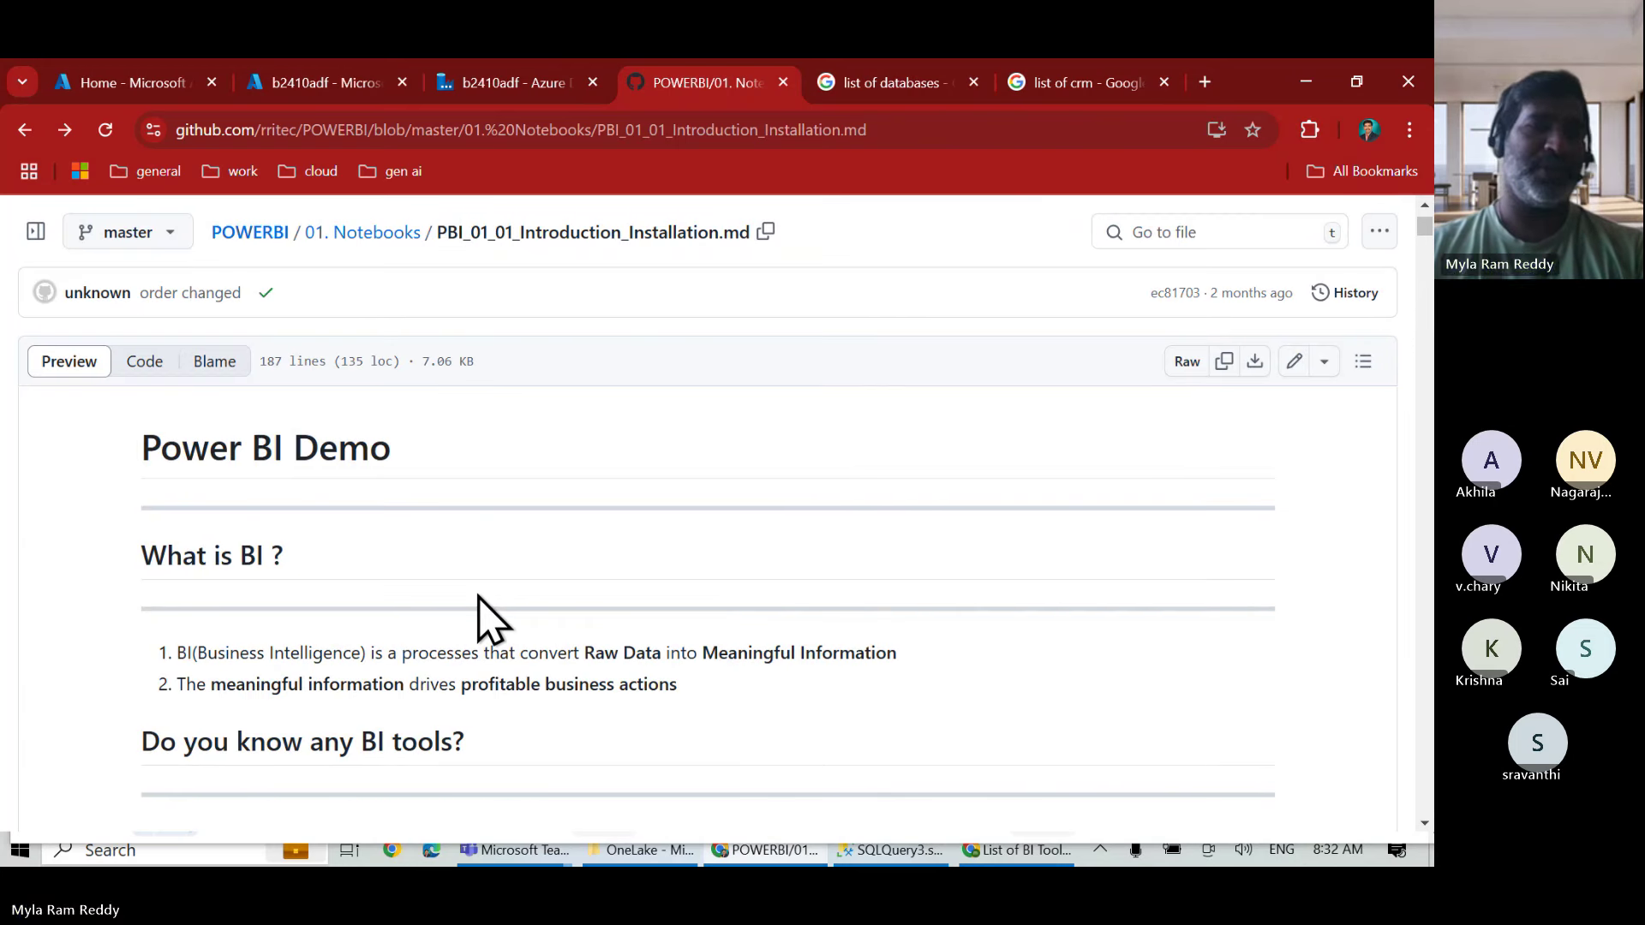
pyautogui.scroll(-4, 480, 598)
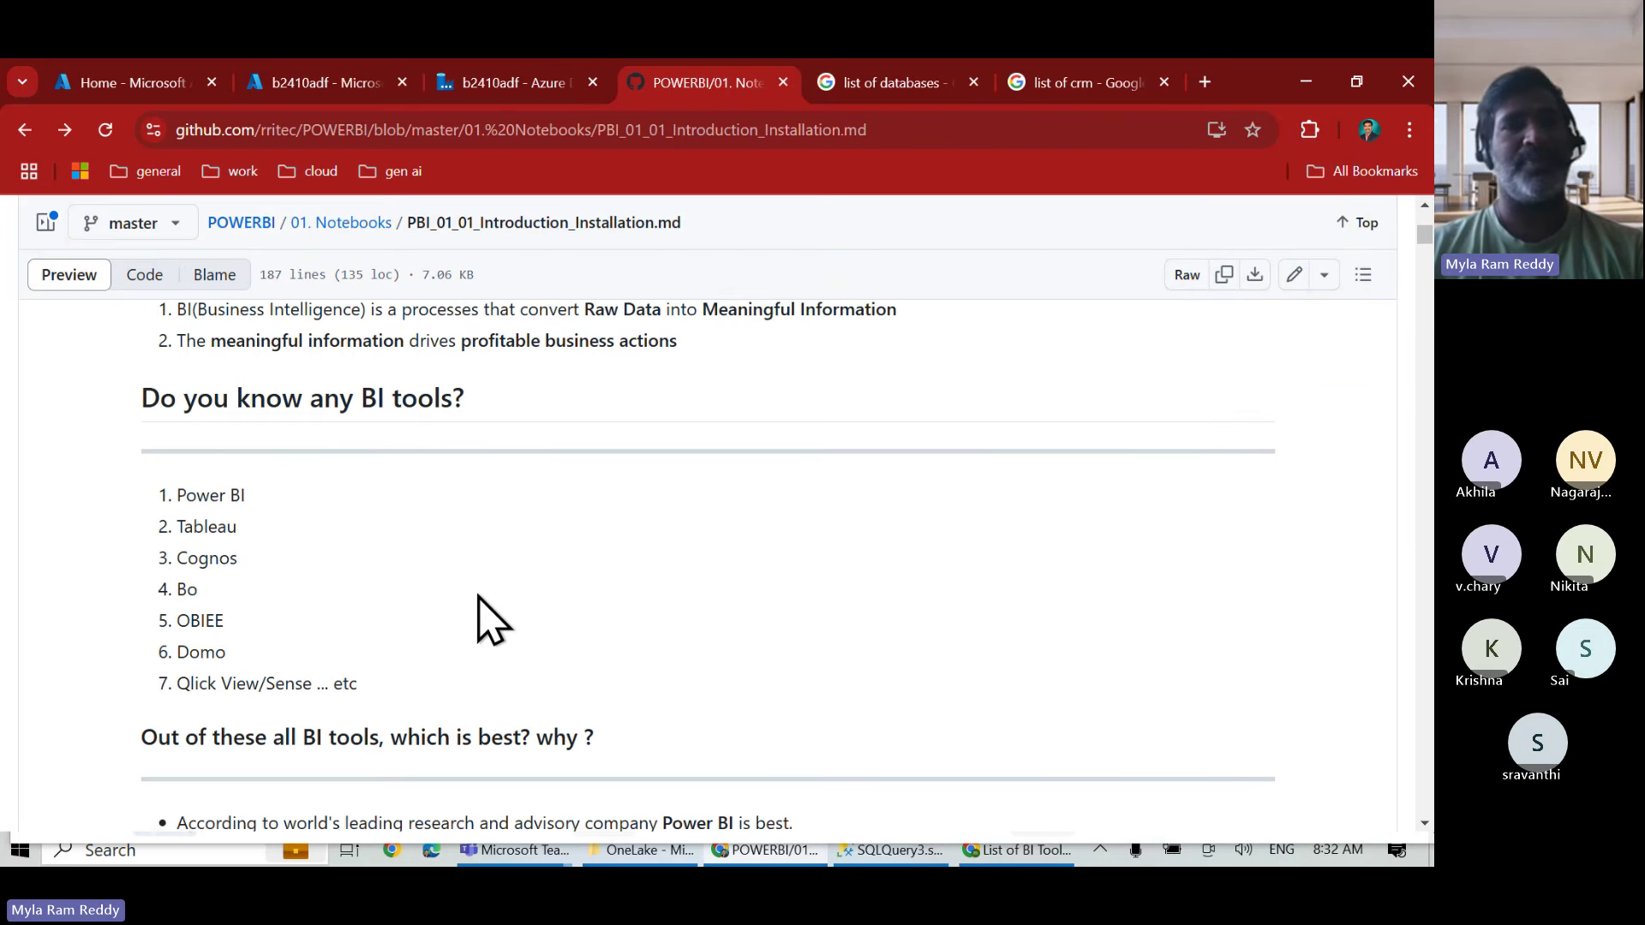
pyautogui.click(24, 130)
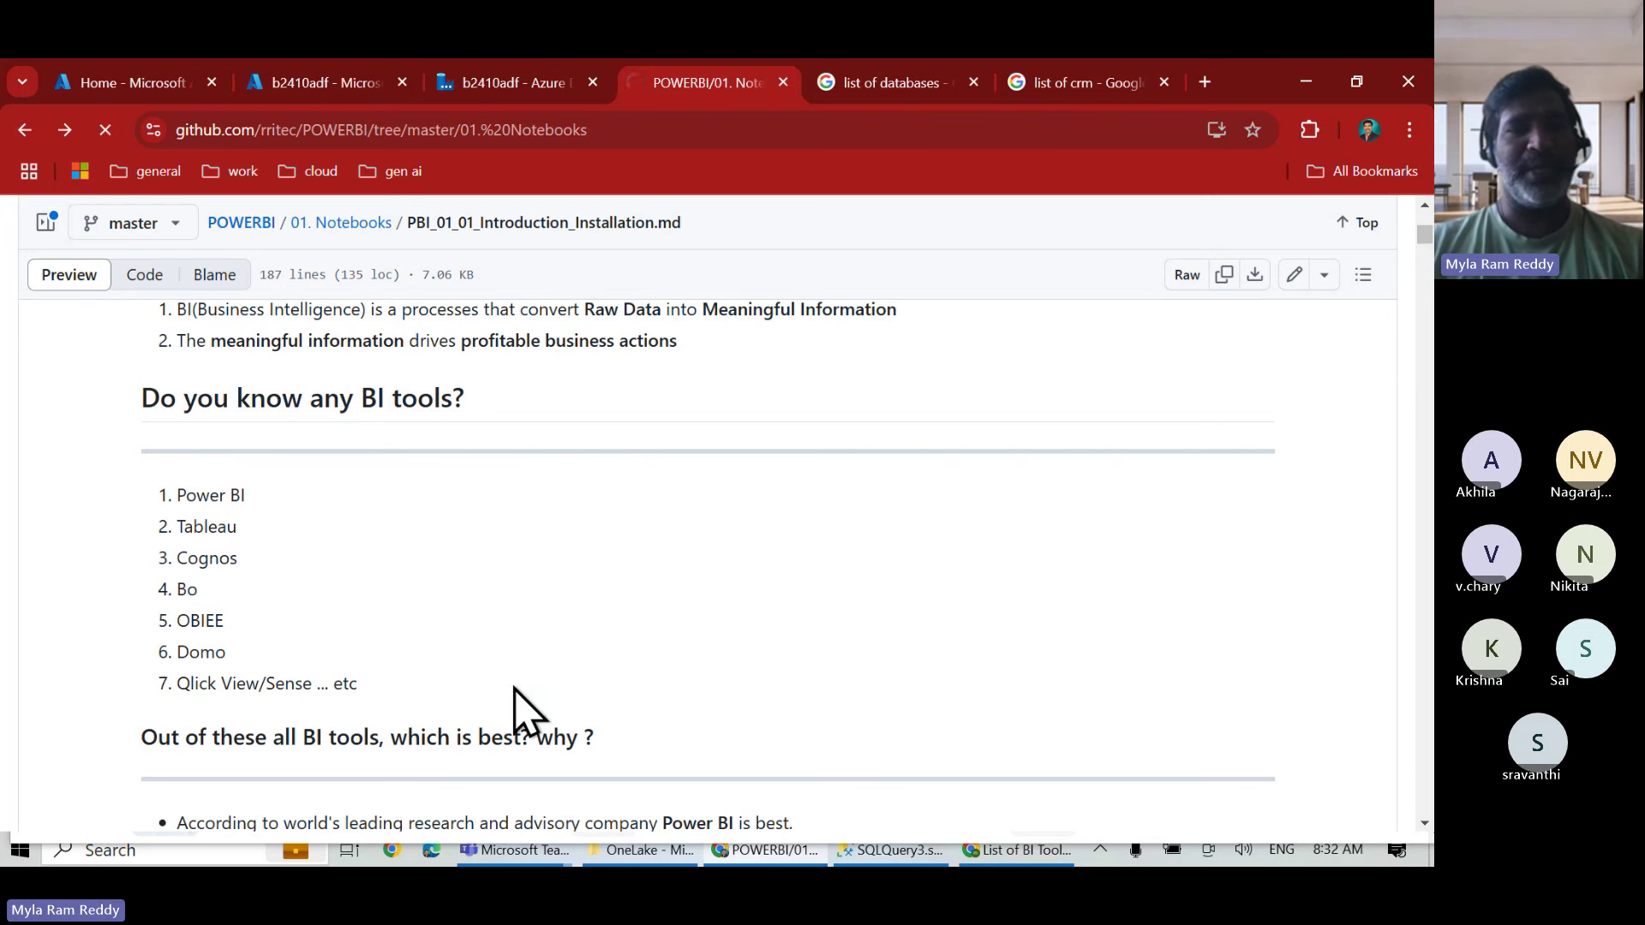
pyautogui.scroll(-15, 523, 711)
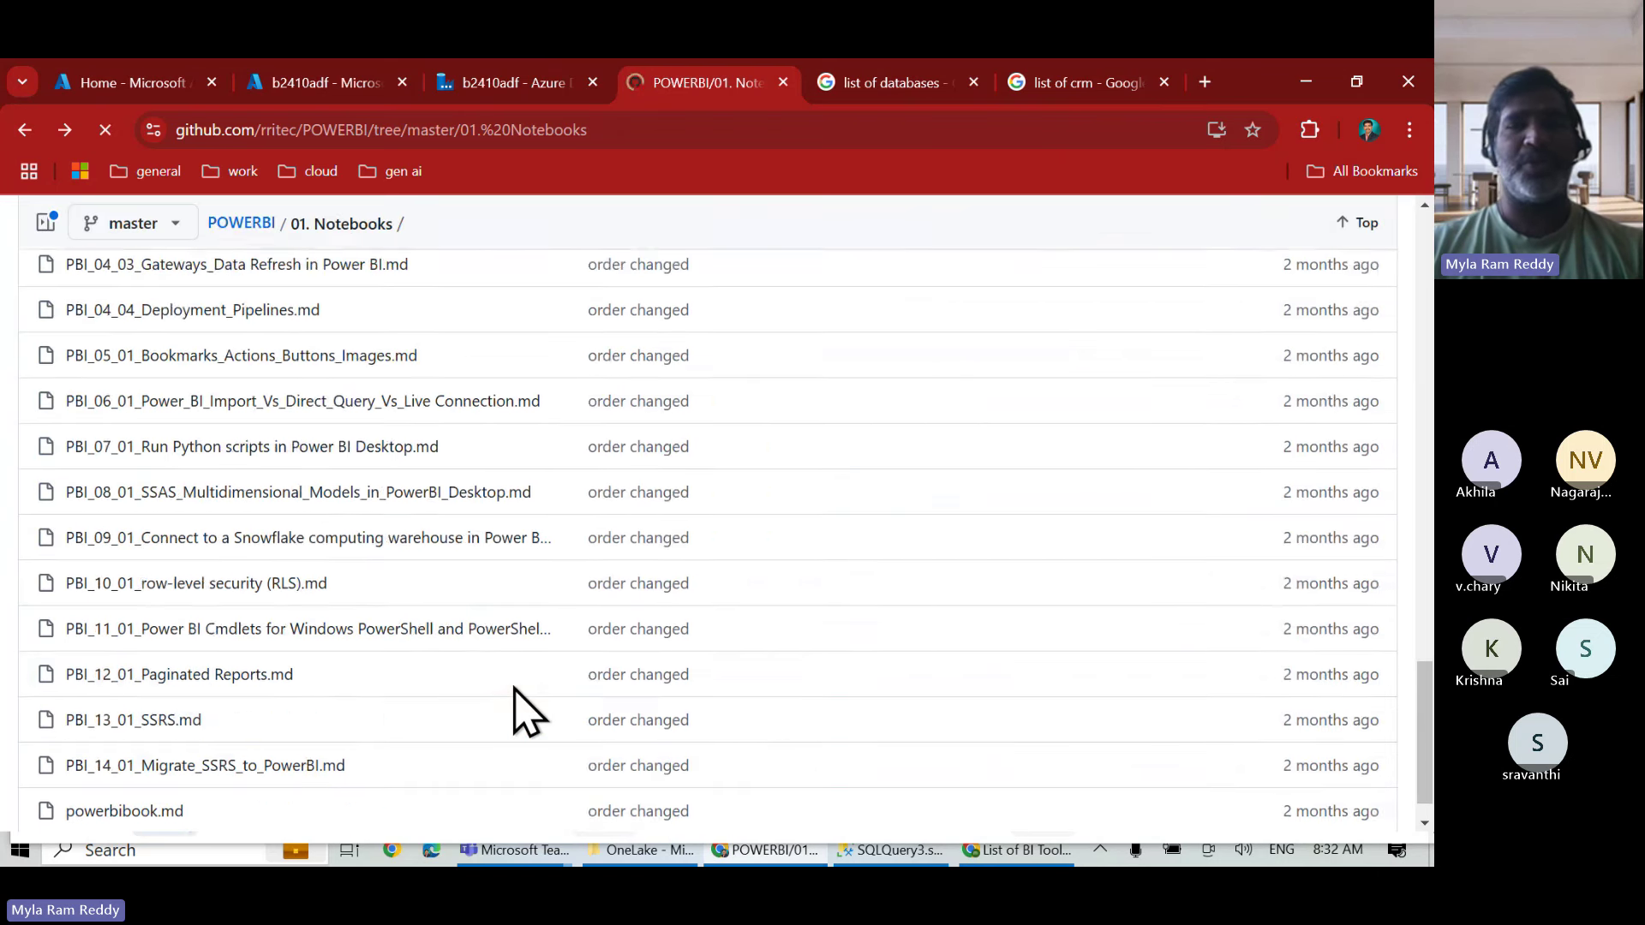
pyautogui.scroll(15, 523, 711)
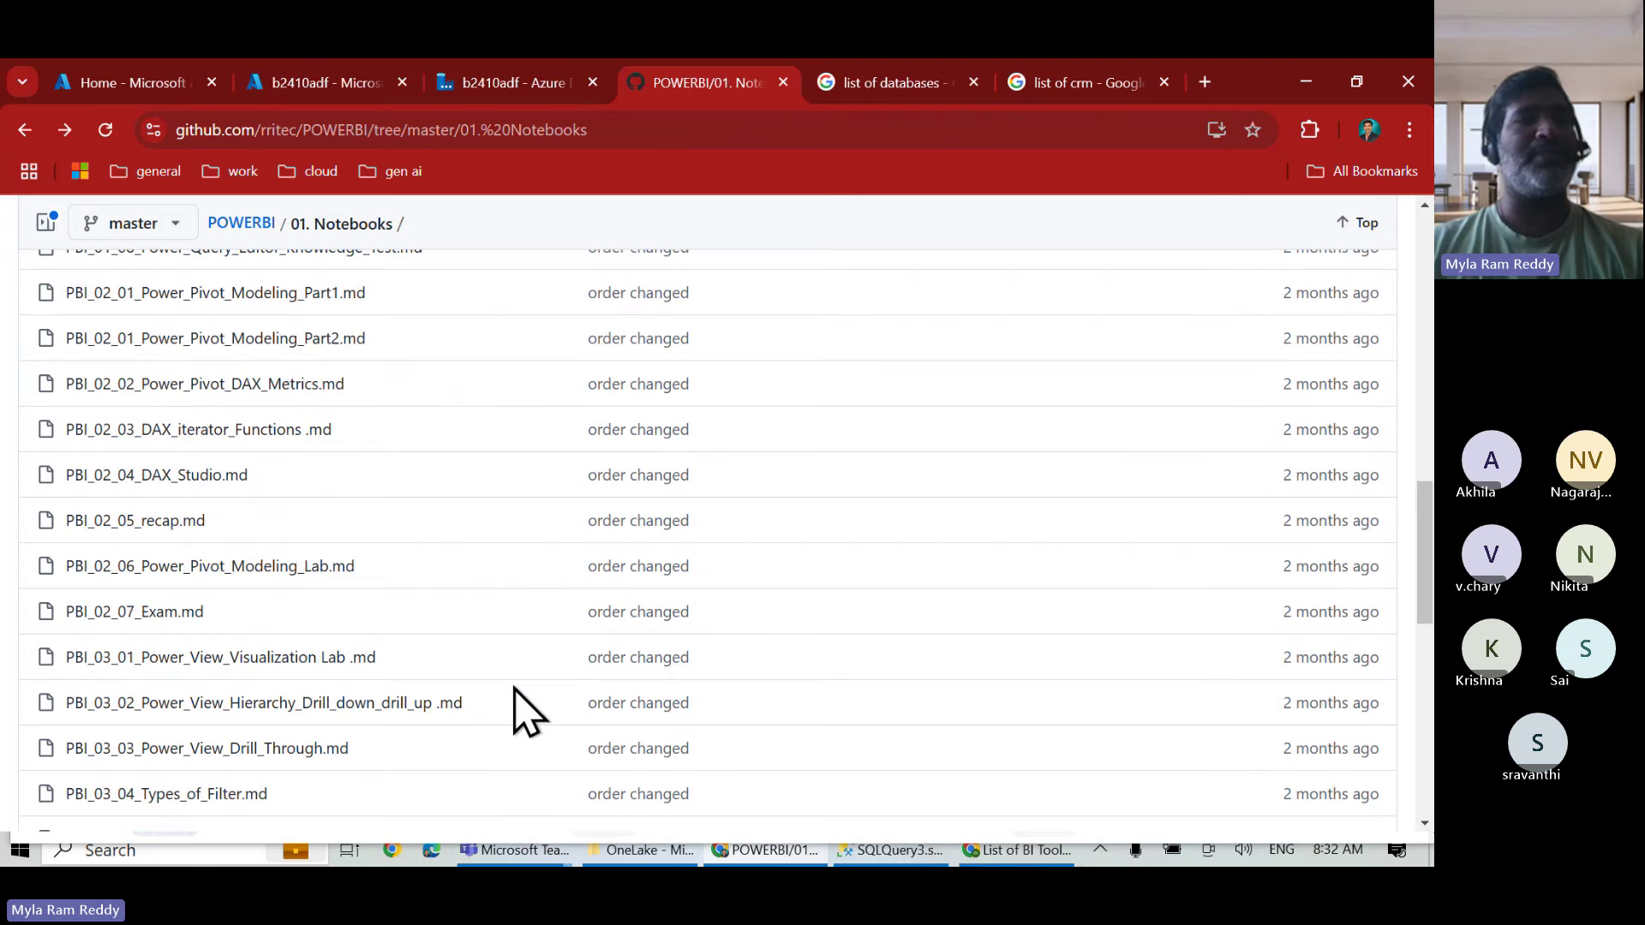
pyautogui.click(26, 133)
pyautogui.scroll(-10, 484, 673)
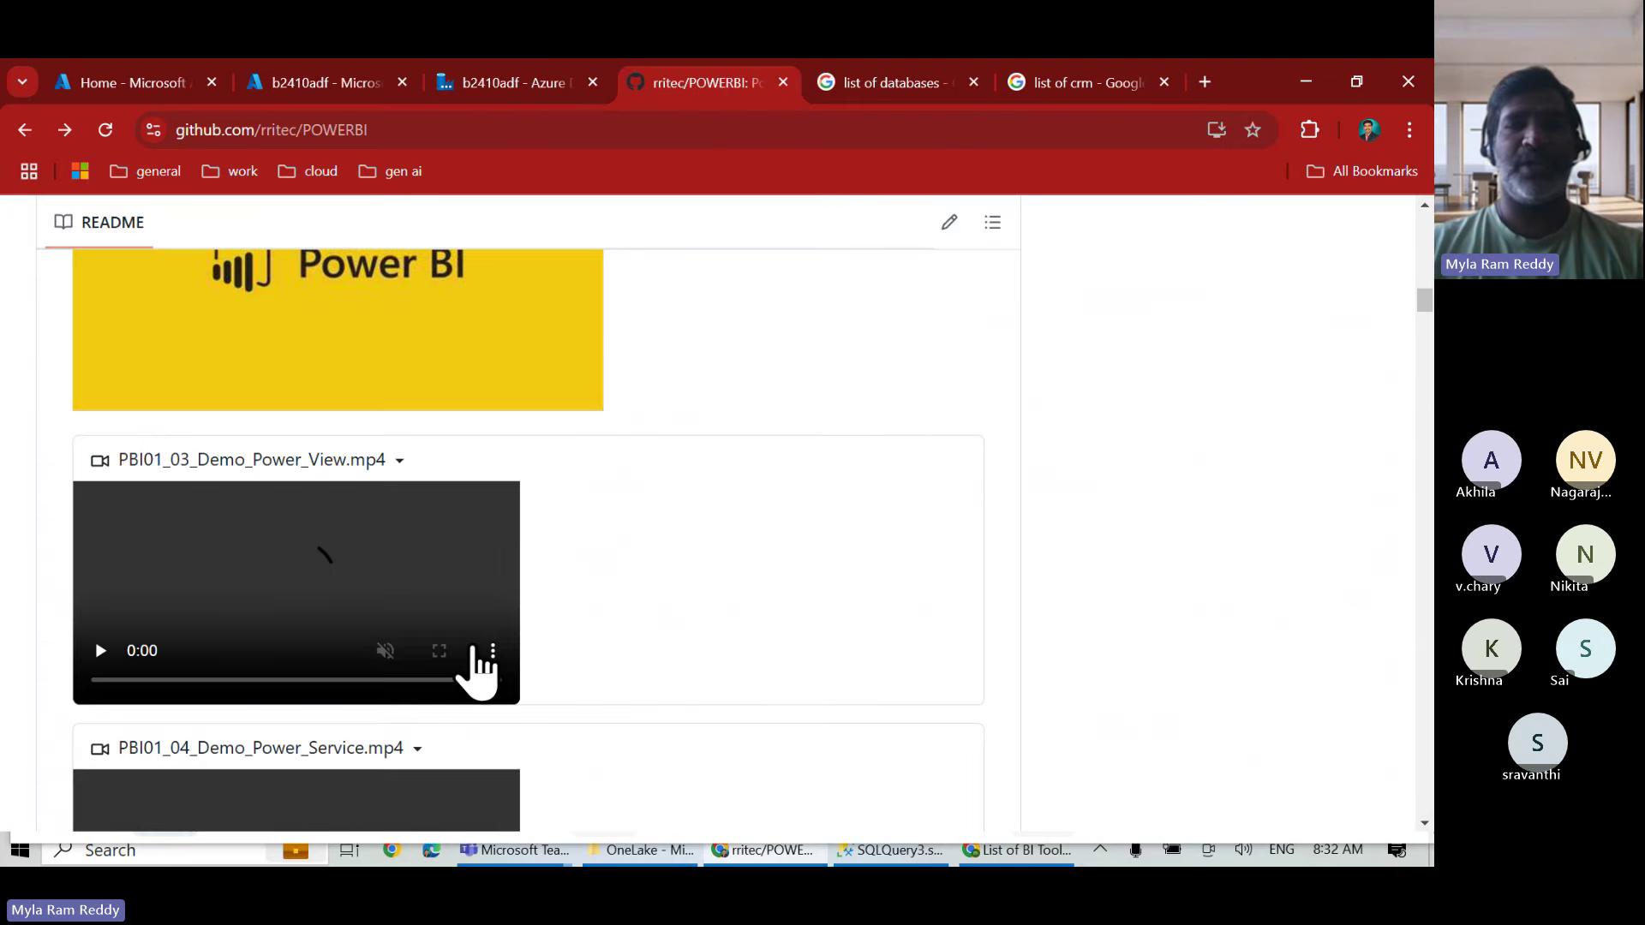
pyautogui.scroll(-15, 476, 651)
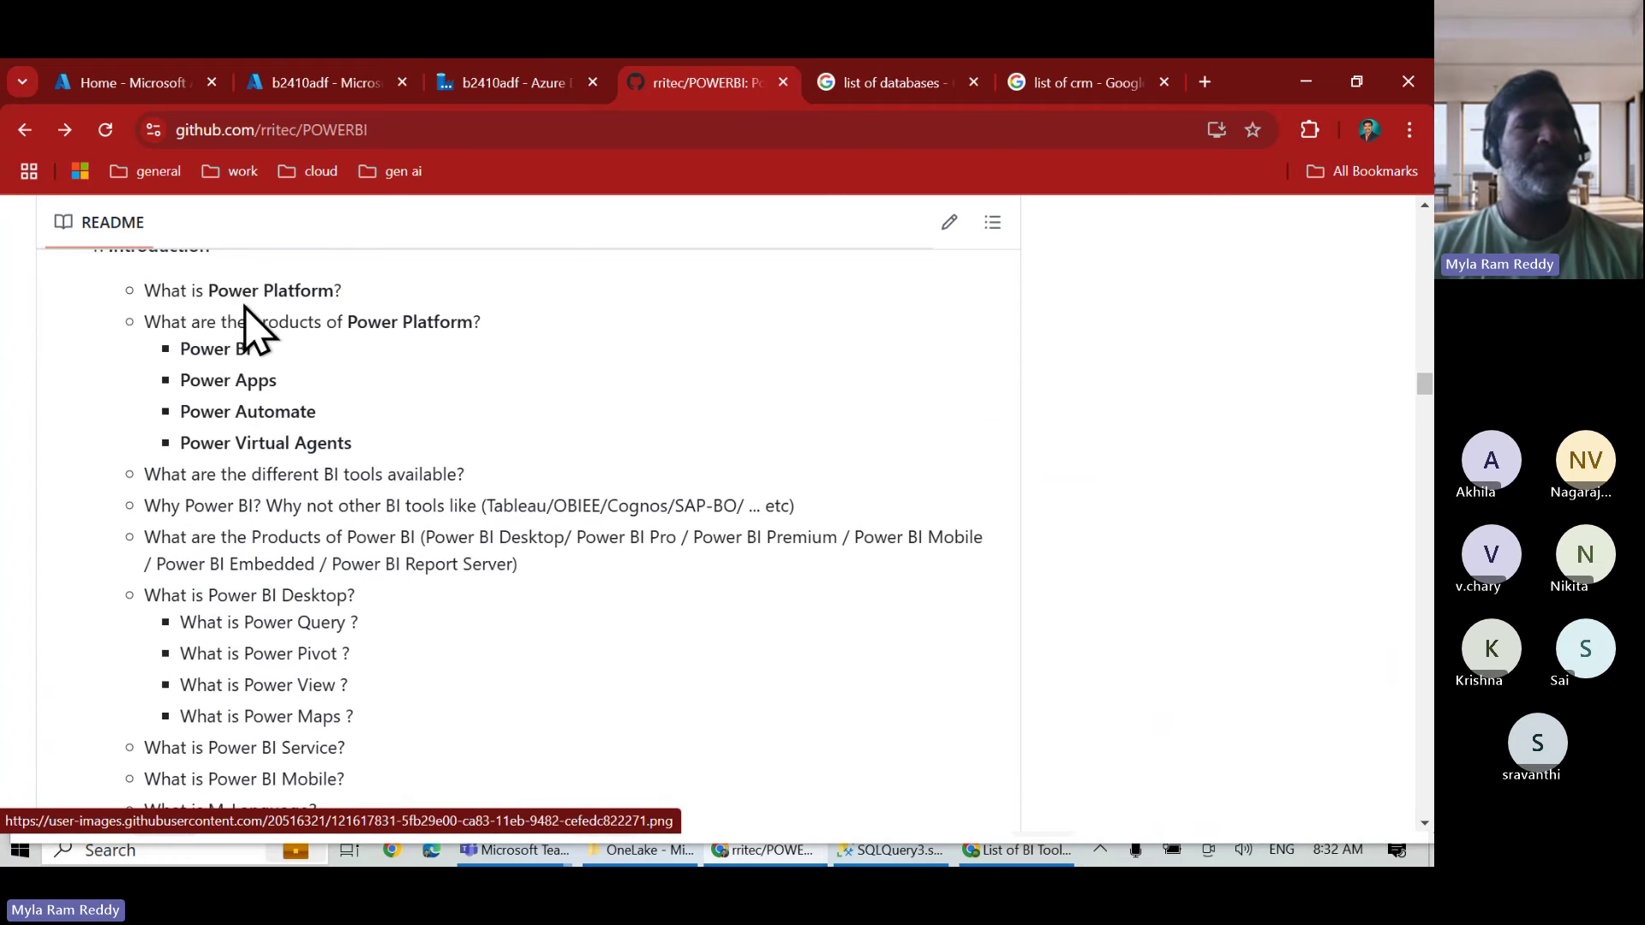
# Highlight the README's Introduction topics on Power Platform, Power BI, why Power BI over other tools, and the products of Power BI.
pyautogui.doubleClick(267, 292)
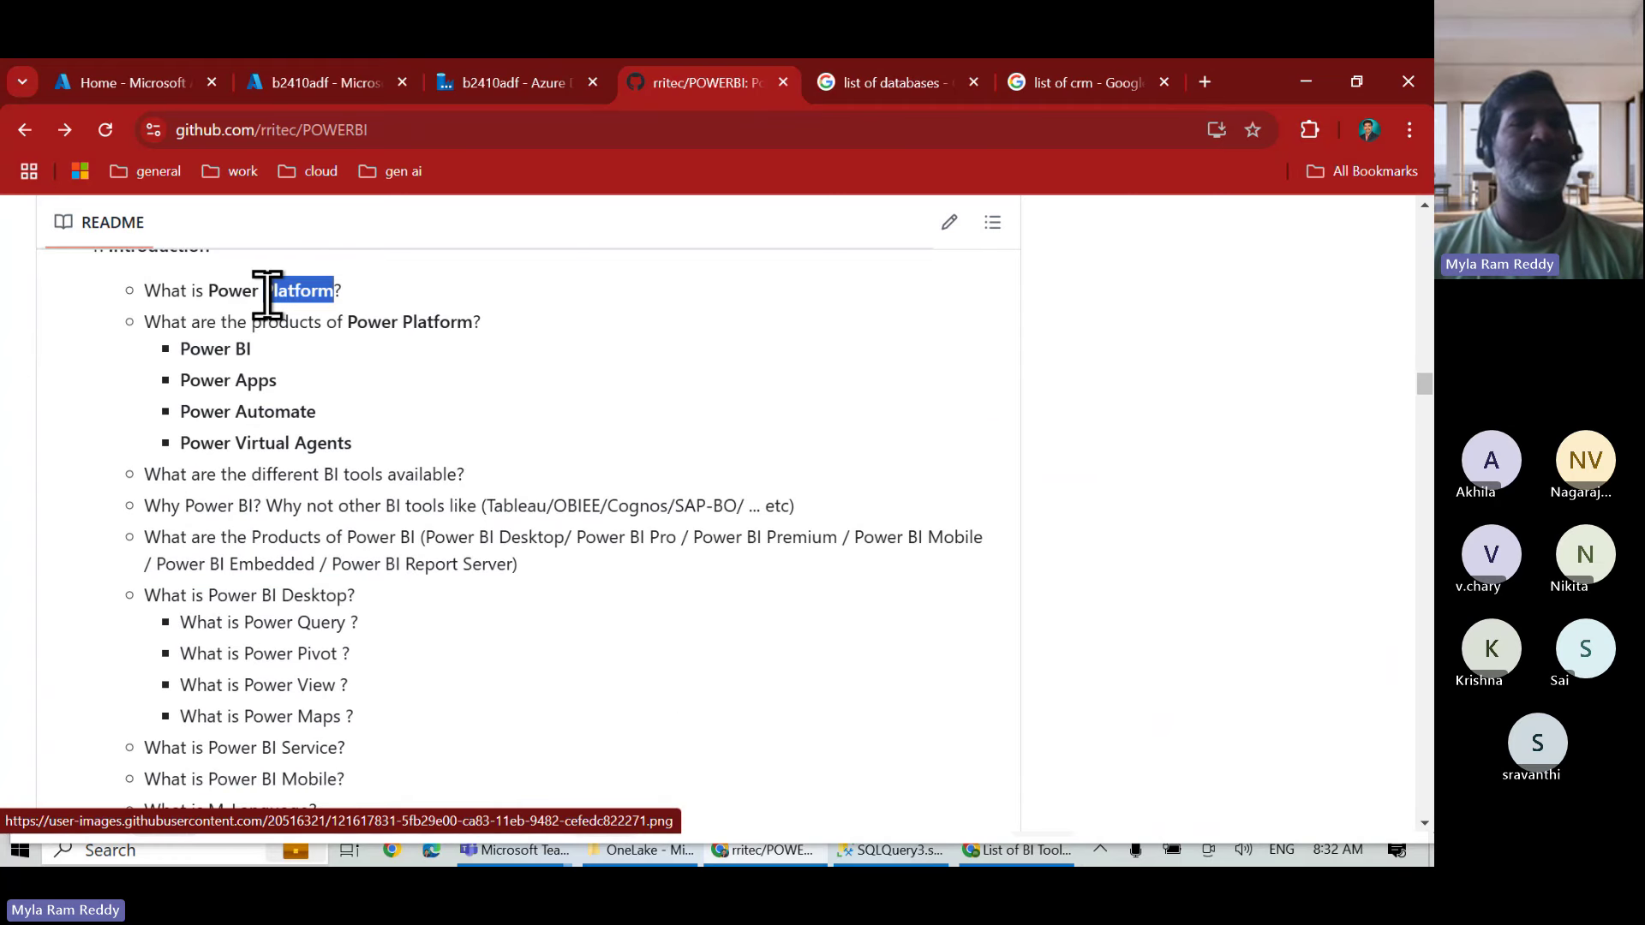
pyautogui.doubleClick(209, 349)
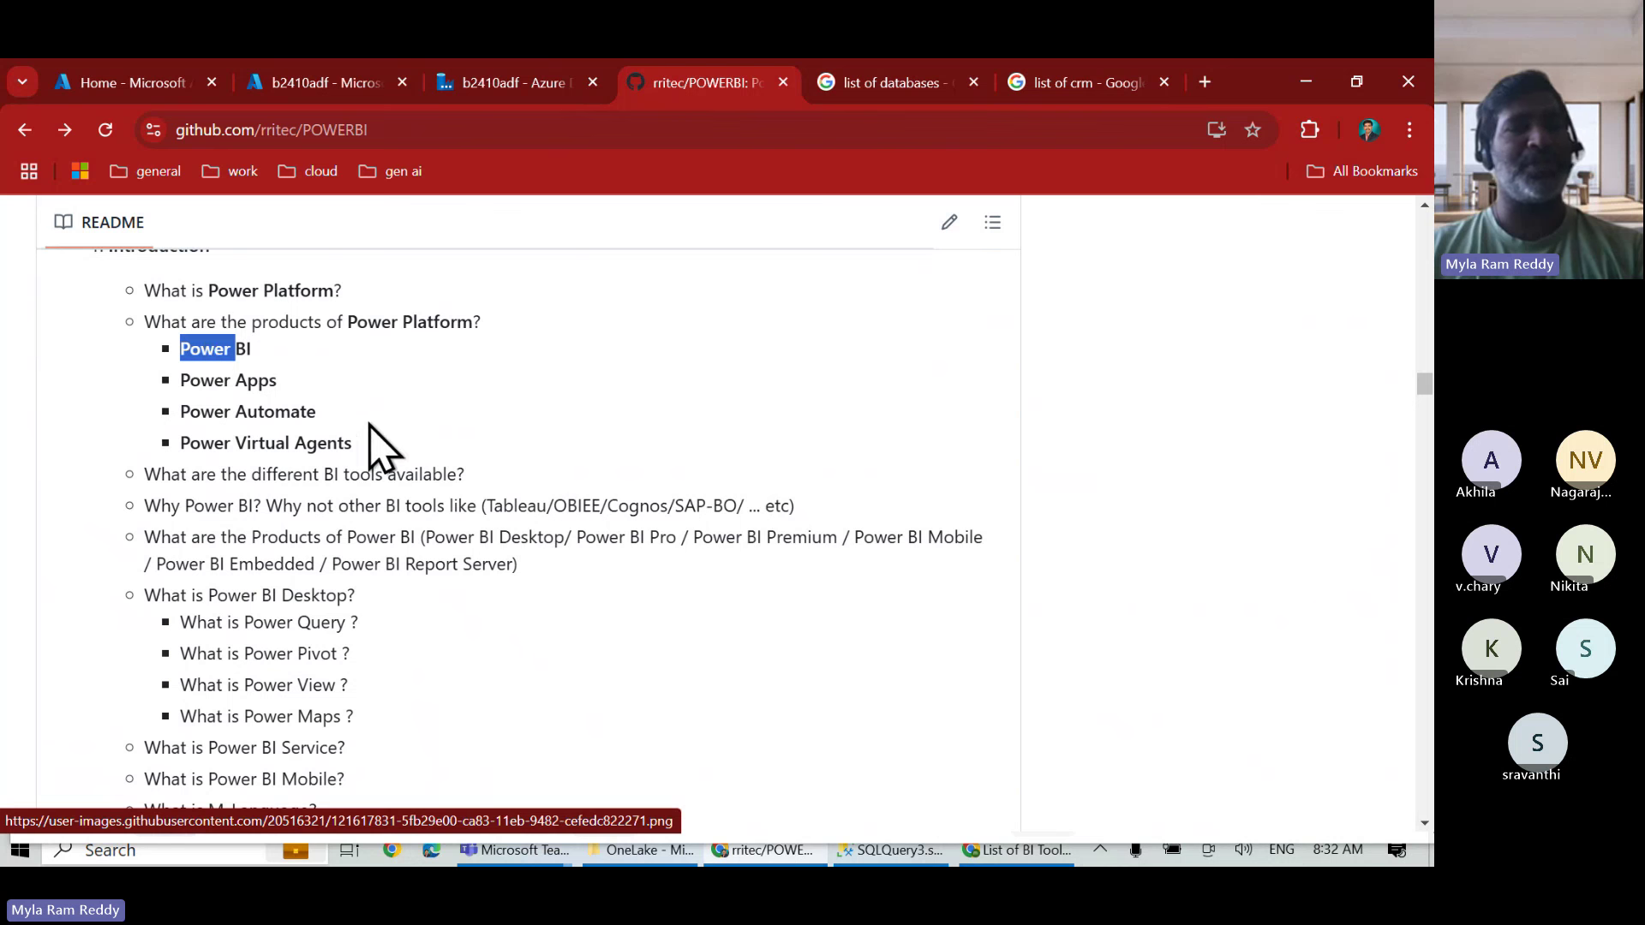
pyautogui.moveTo(205, 508); pyautogui.dragTo(719, 510)
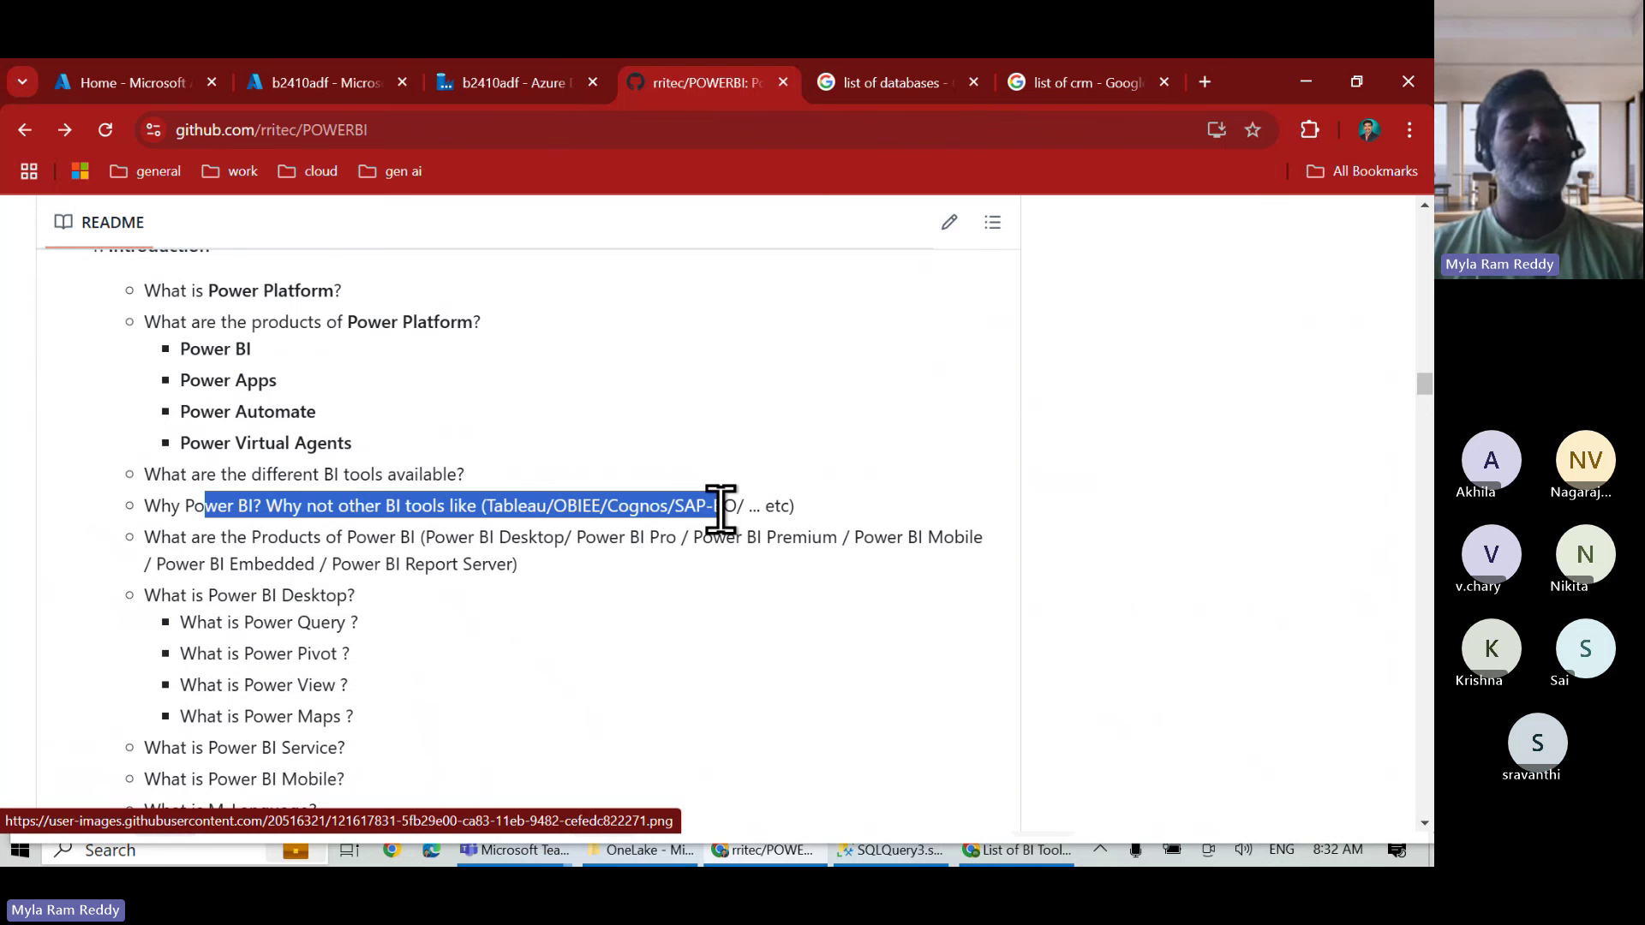
pyautogui.moveTo(254, 536); pyautogui.dragTo(411, 539)
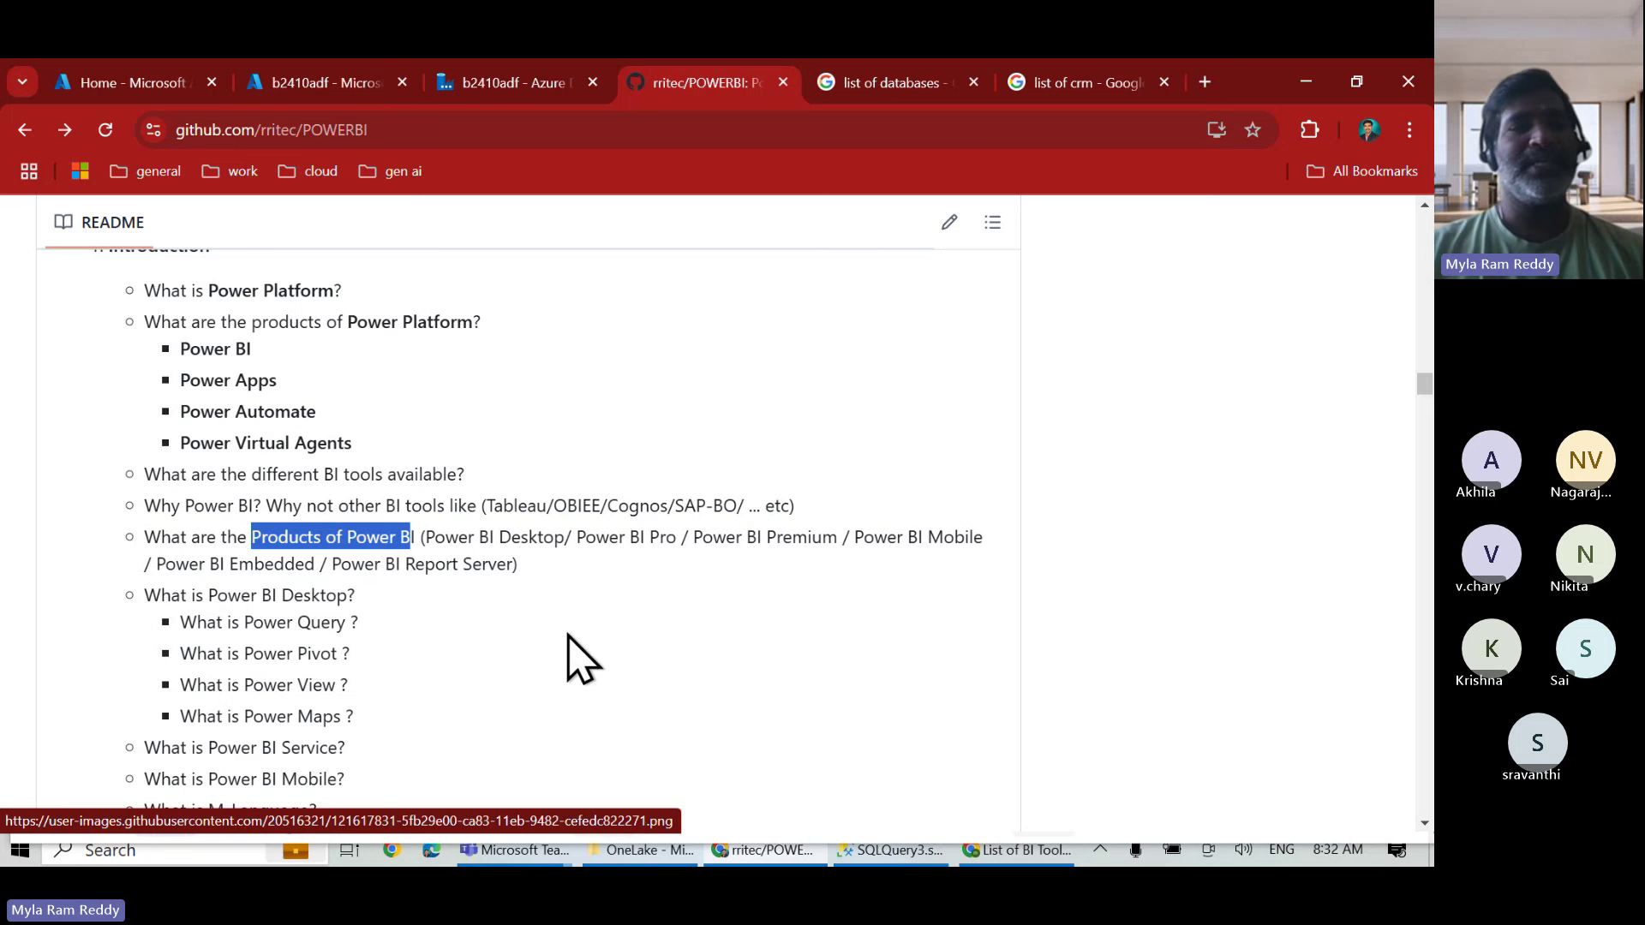
pyautogui.moveTo(425, 538); pyautogui.dragTo(521, 572)
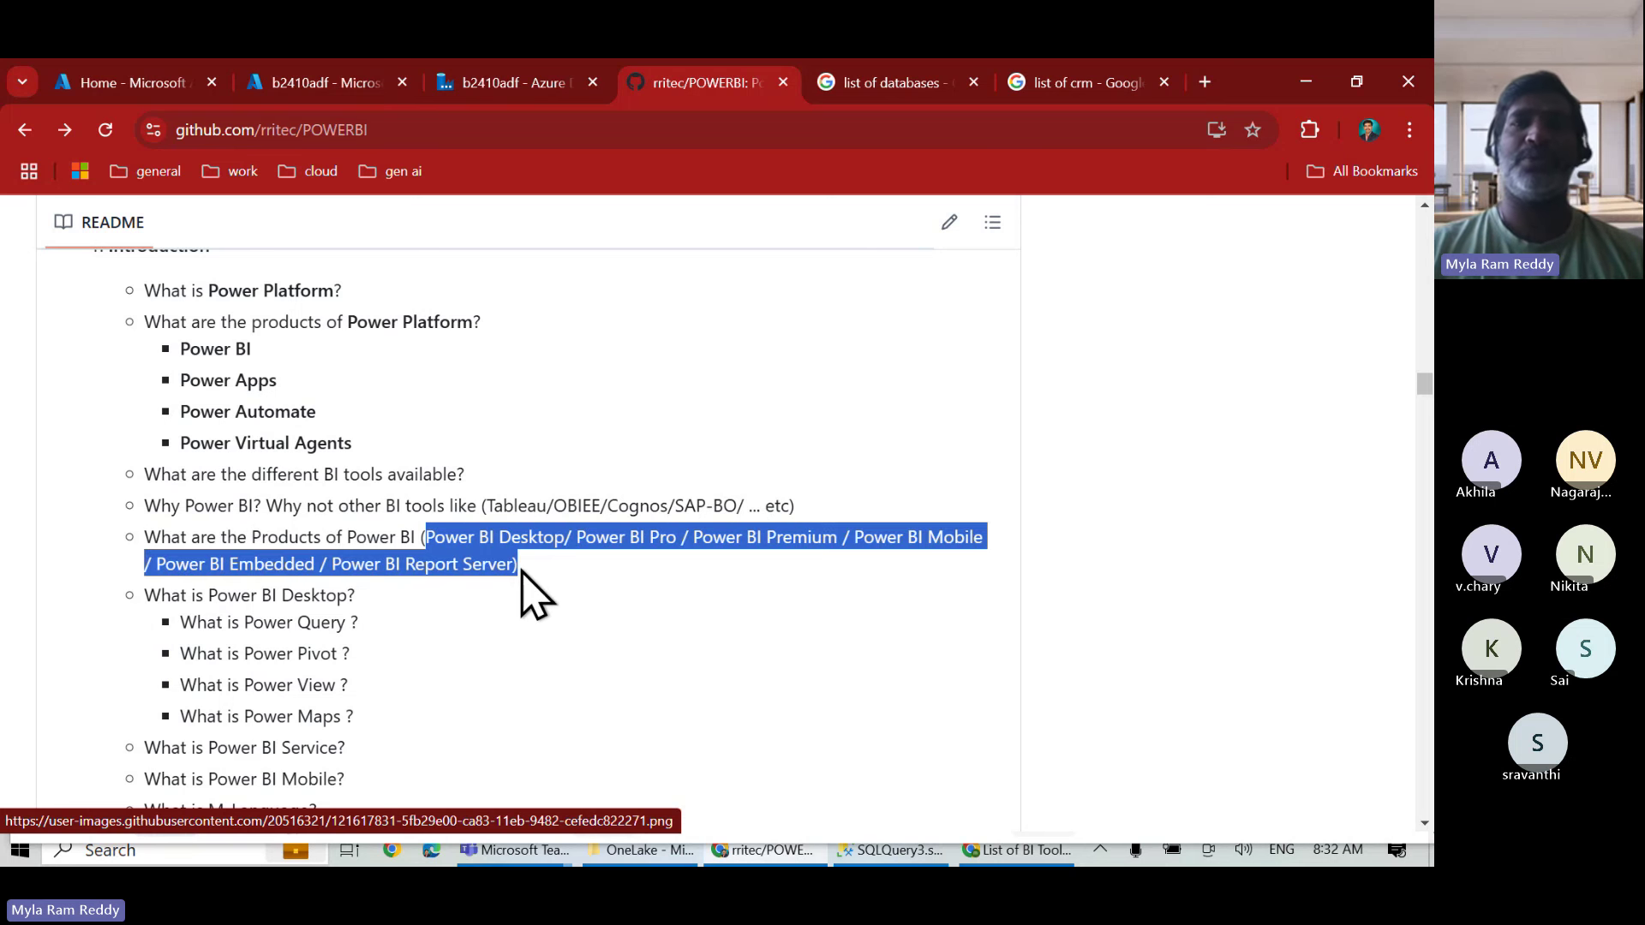
# Search Google for "powerbi website" in place of the CRM search and open Microsoft's Power BI - Data Visualization result.
pyautogui.click(1076, 86)
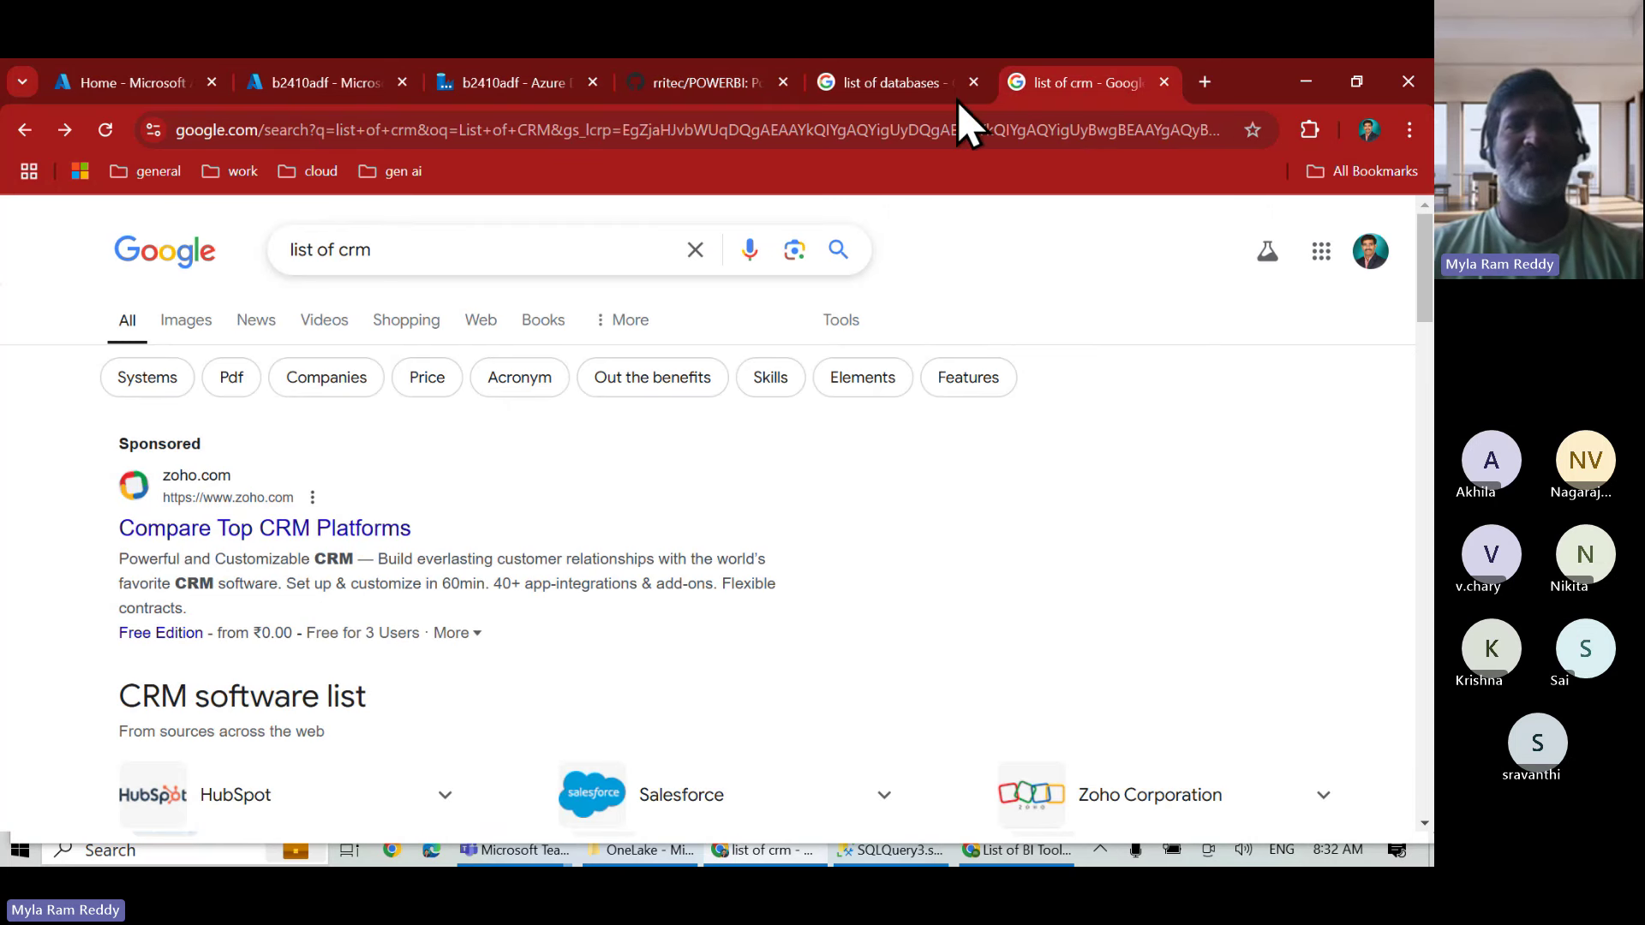
pyautogui.click(797, 130)
pyautogui.write('powerbi')
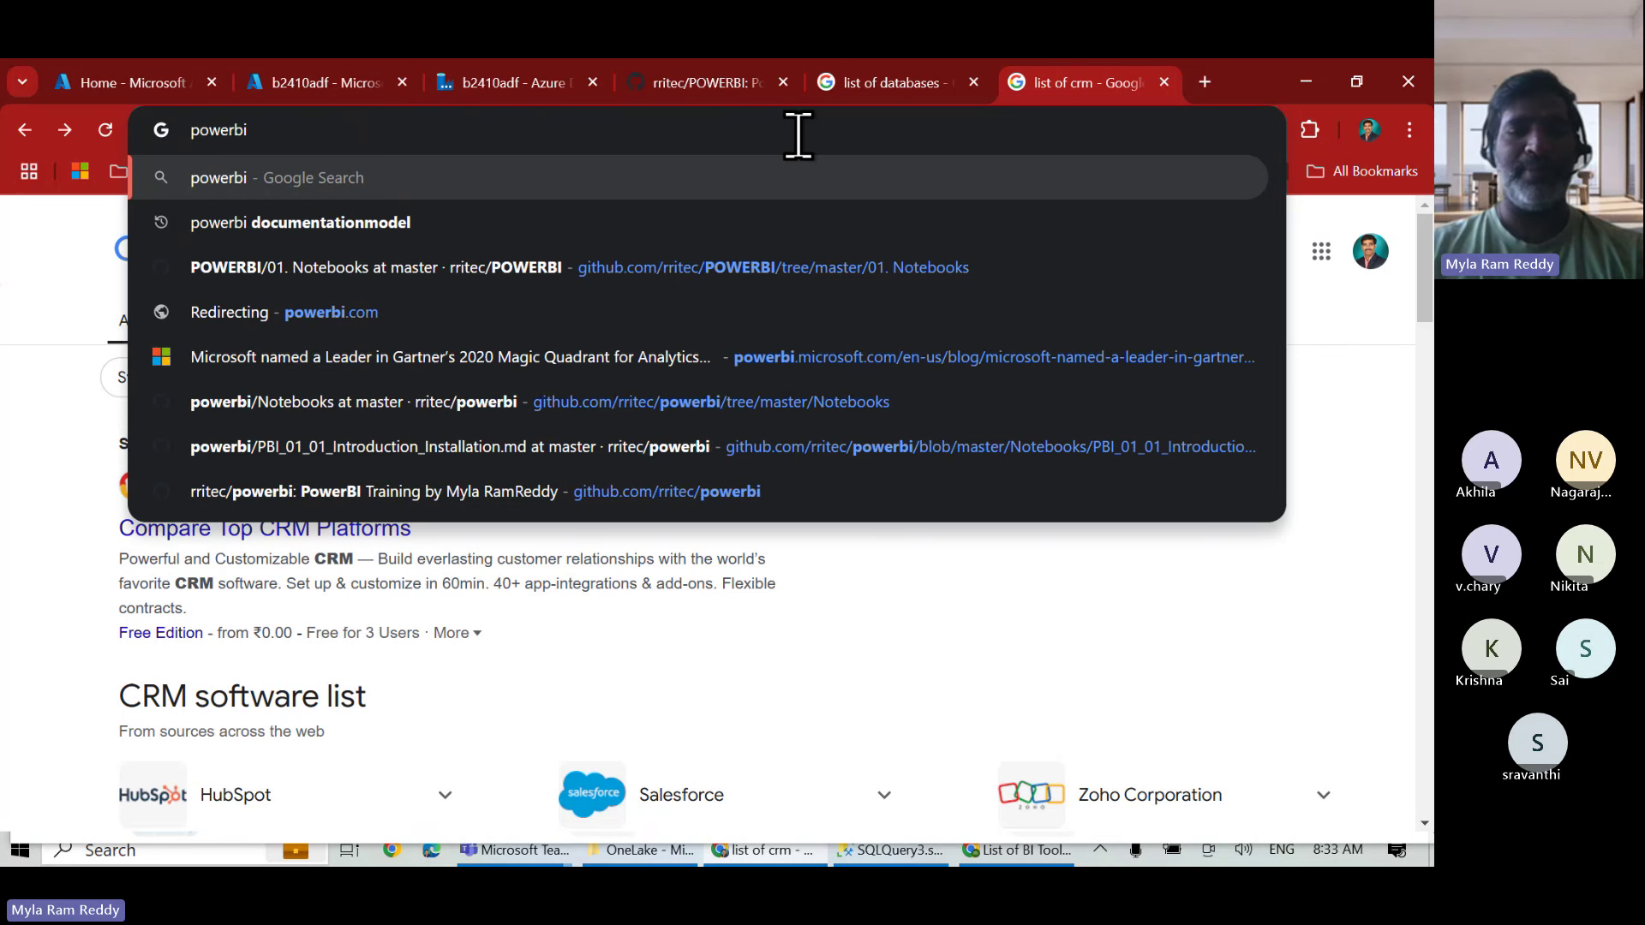
pyautogui.write(' website')
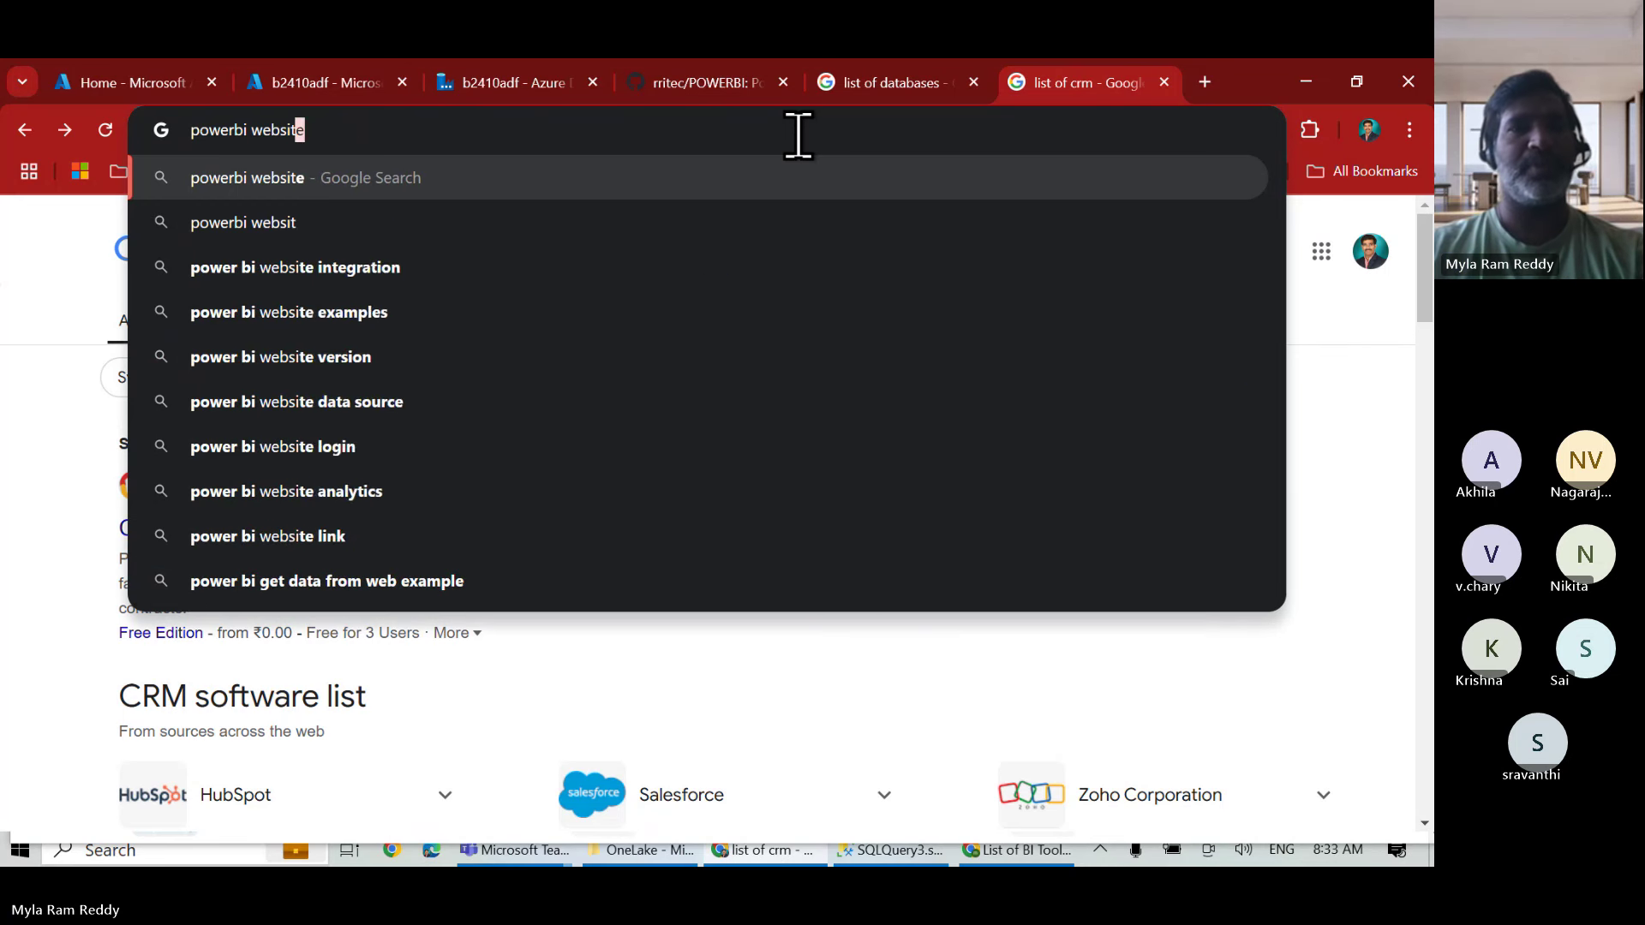
pyautogui.press('Return')
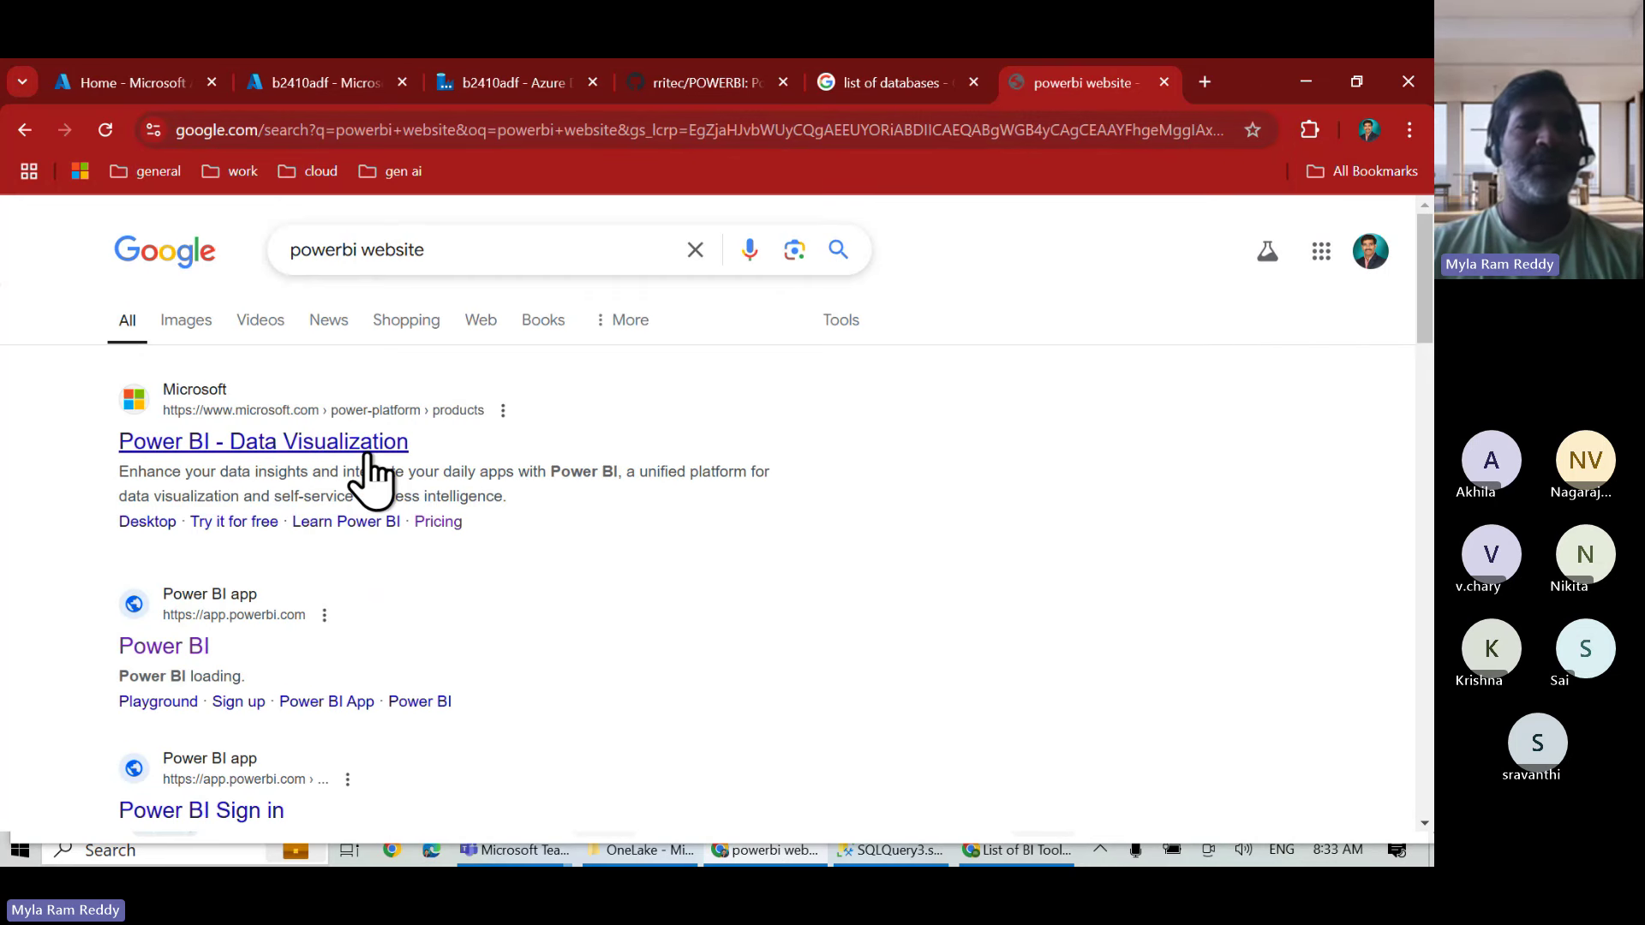
pyautogui.click(366, 443)
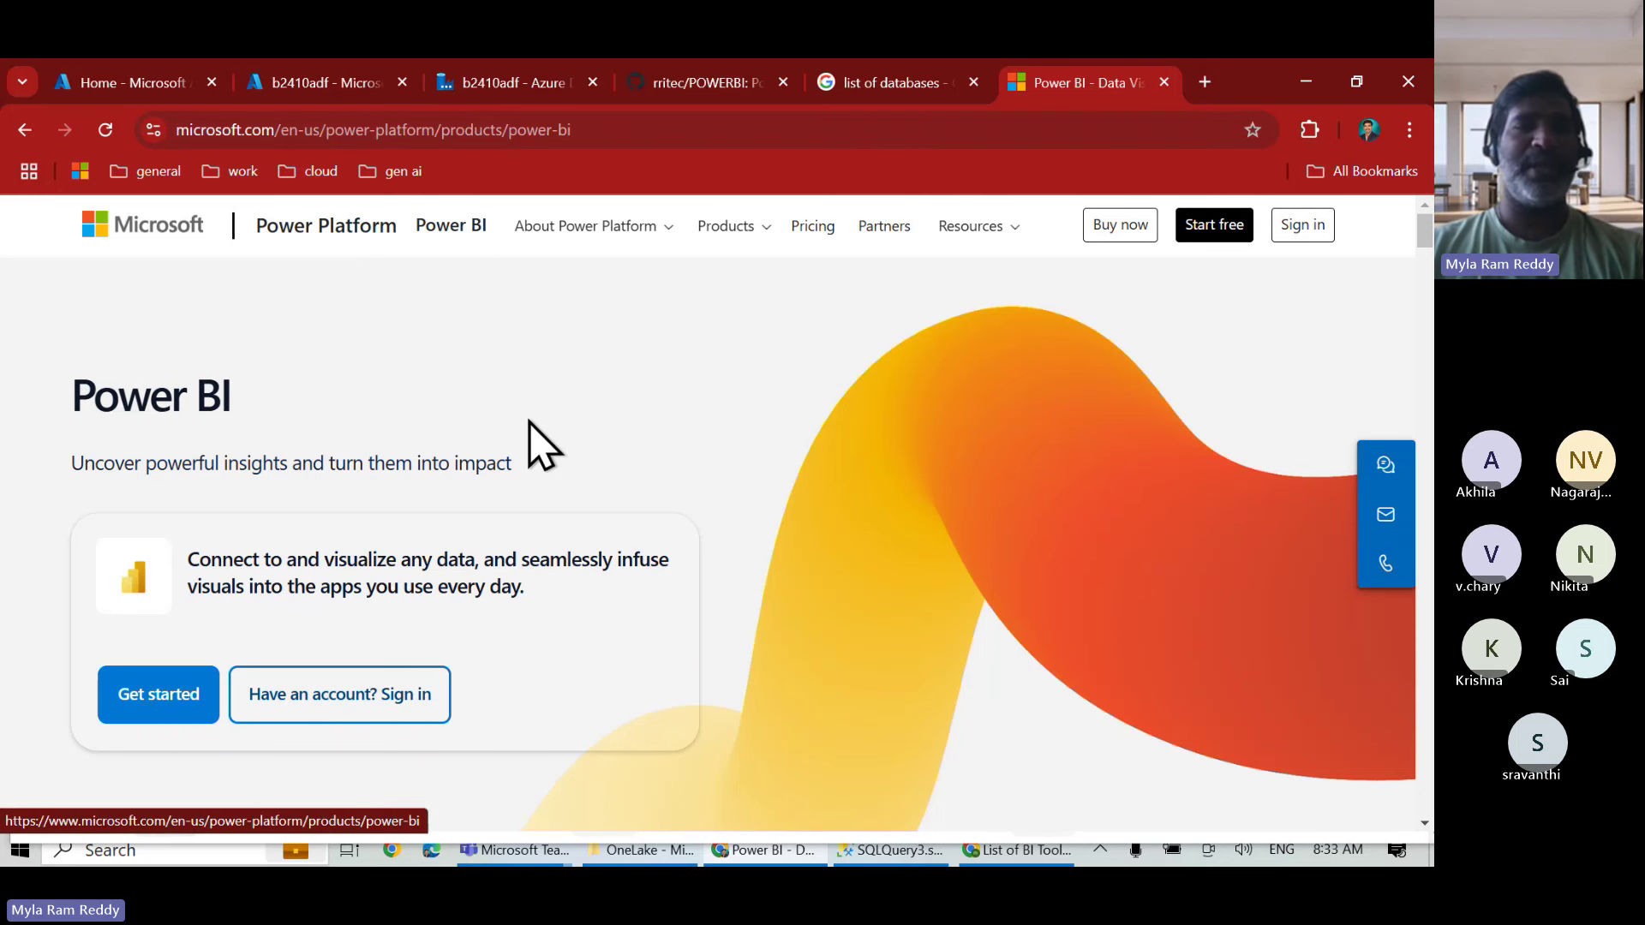
# Examine the Power BI product page's overview section and return to its header.
pyautogui.scroll(-5, 540, 446)
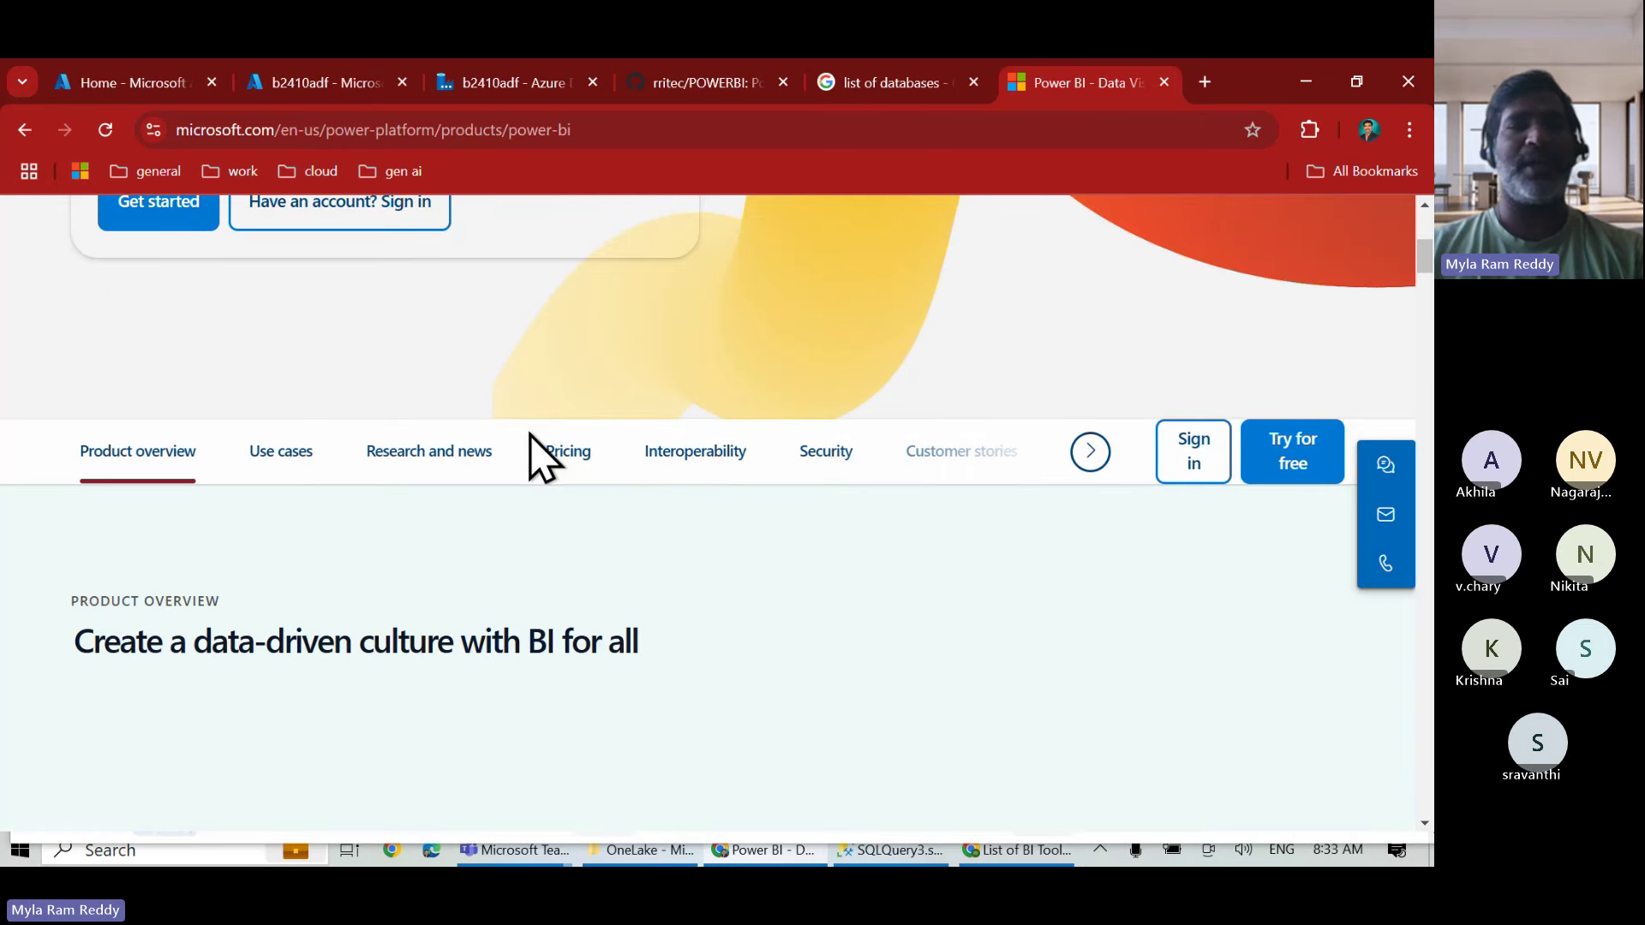
pyautogui.scroll(-5, 538, 455)
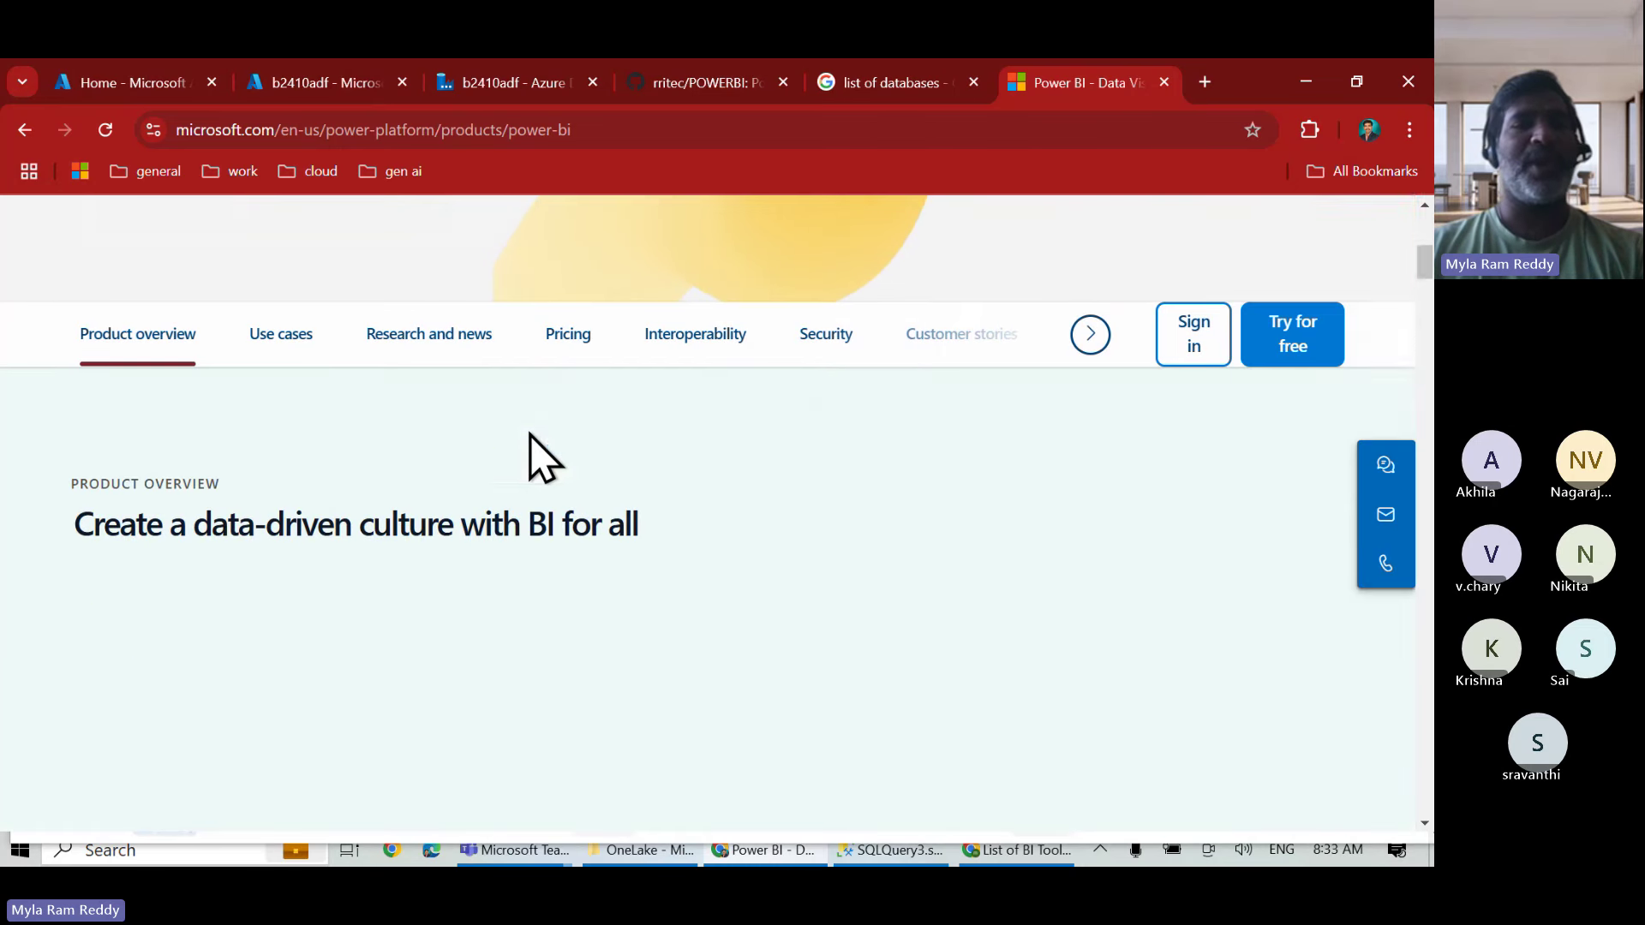
pyautogui.scroll(4, 542, 456)
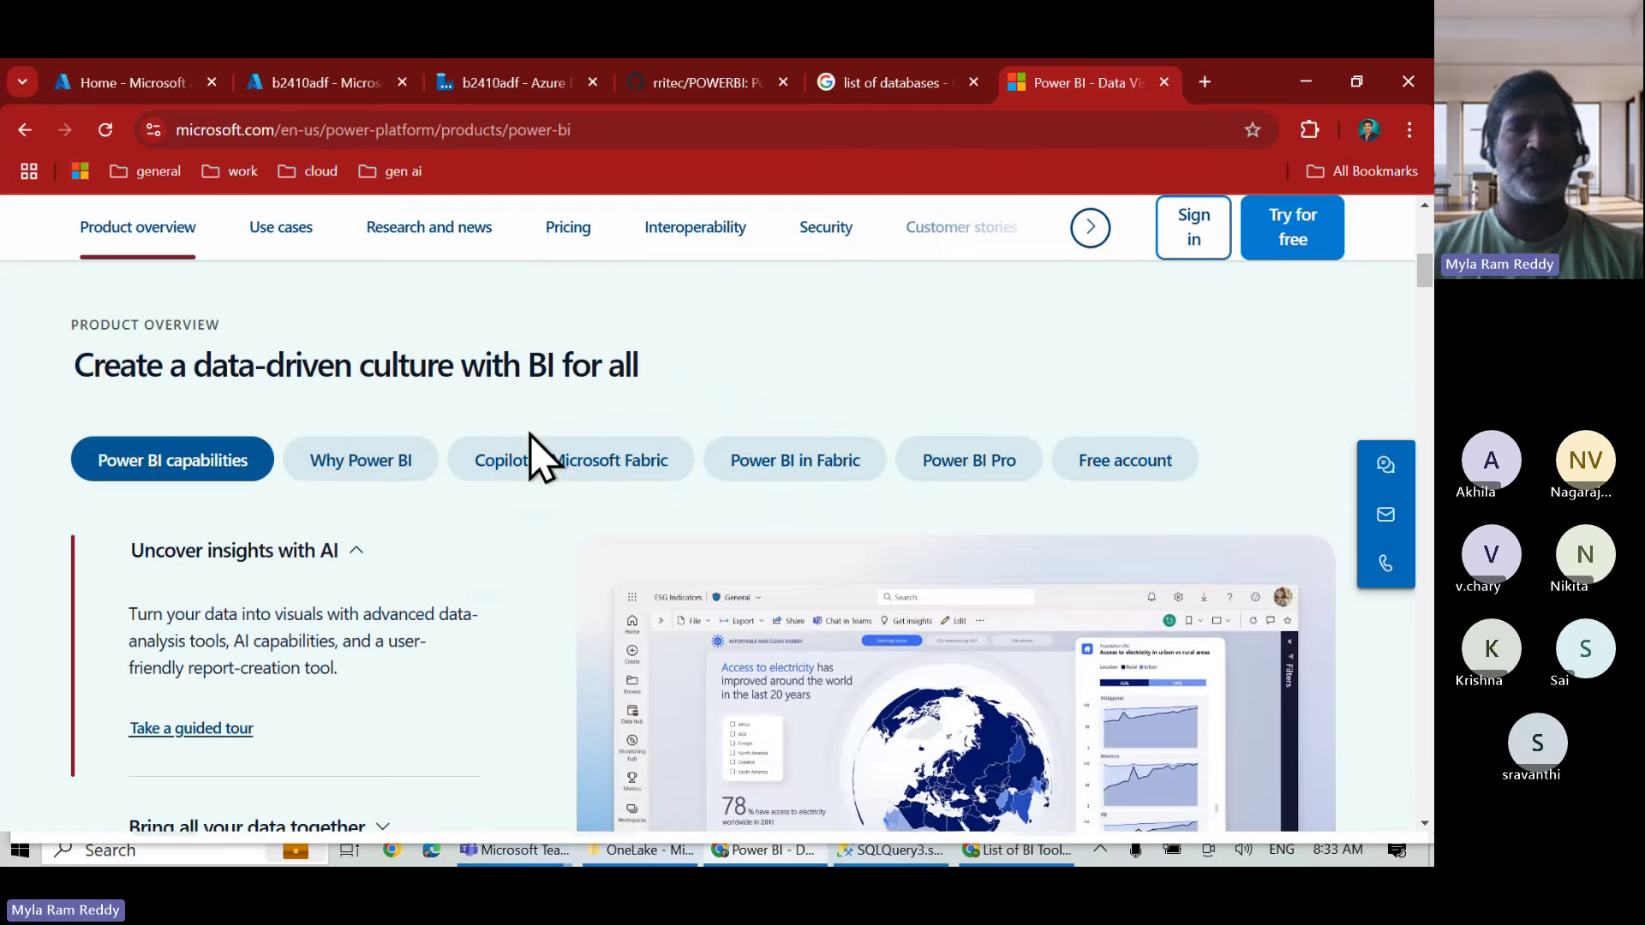
pyautogui.scroll(5, 539, 455)
pyautogui.scroll(-5, 540, 455)
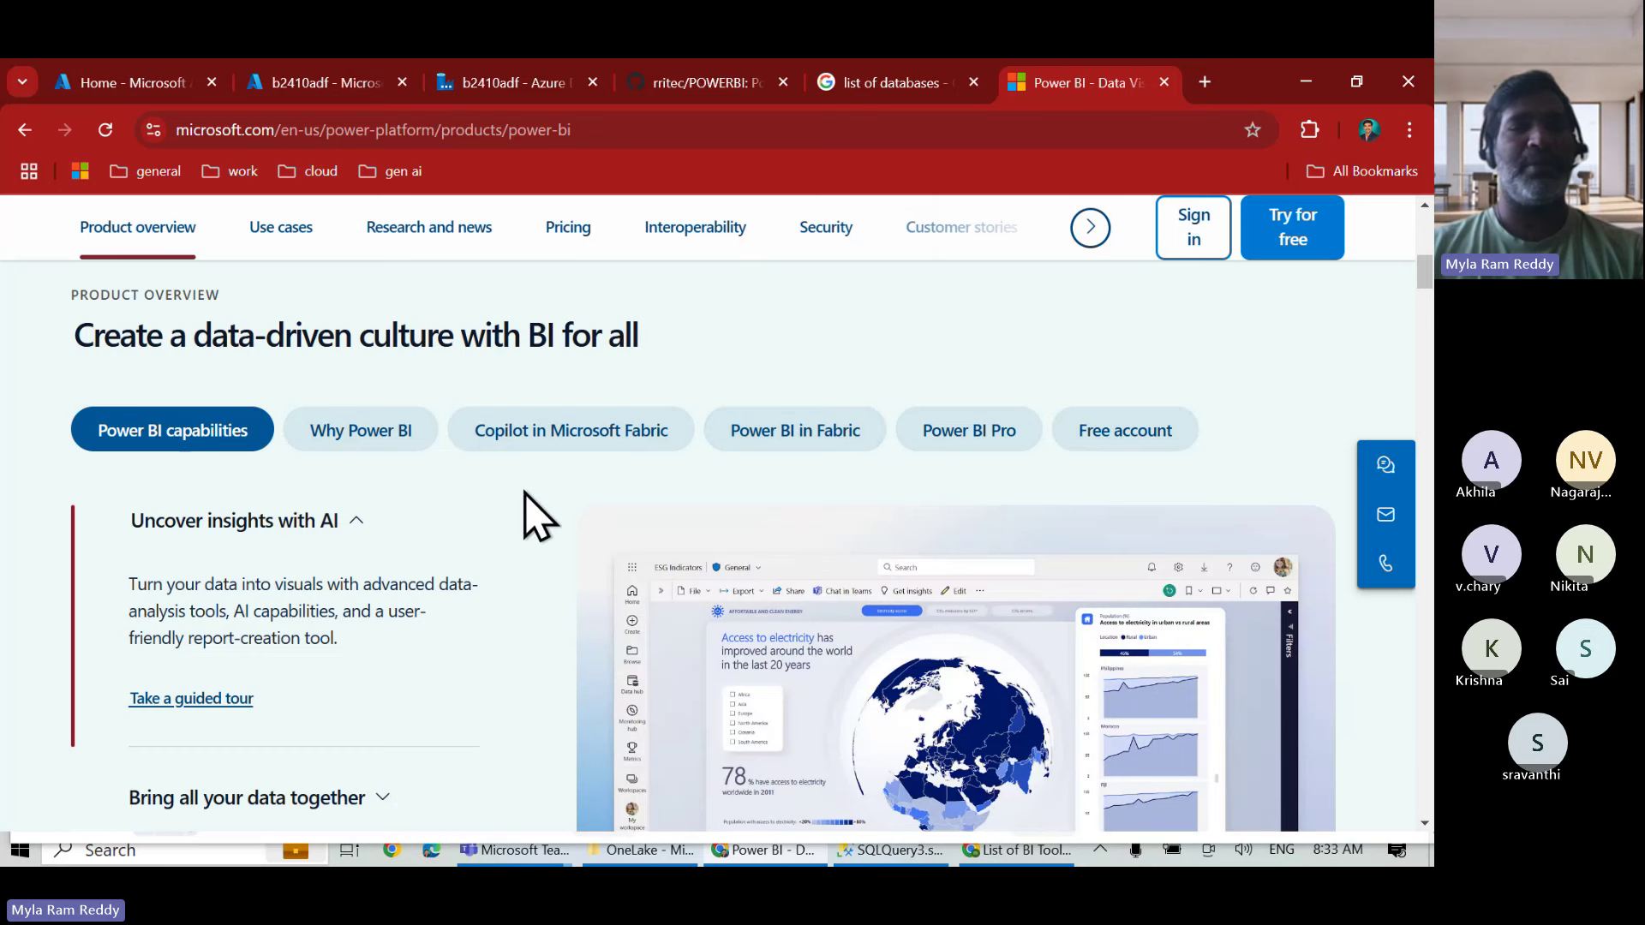
pyautogui.scroll(-4, 527, 514)
pyautogui.scroll(10, 525, 495)
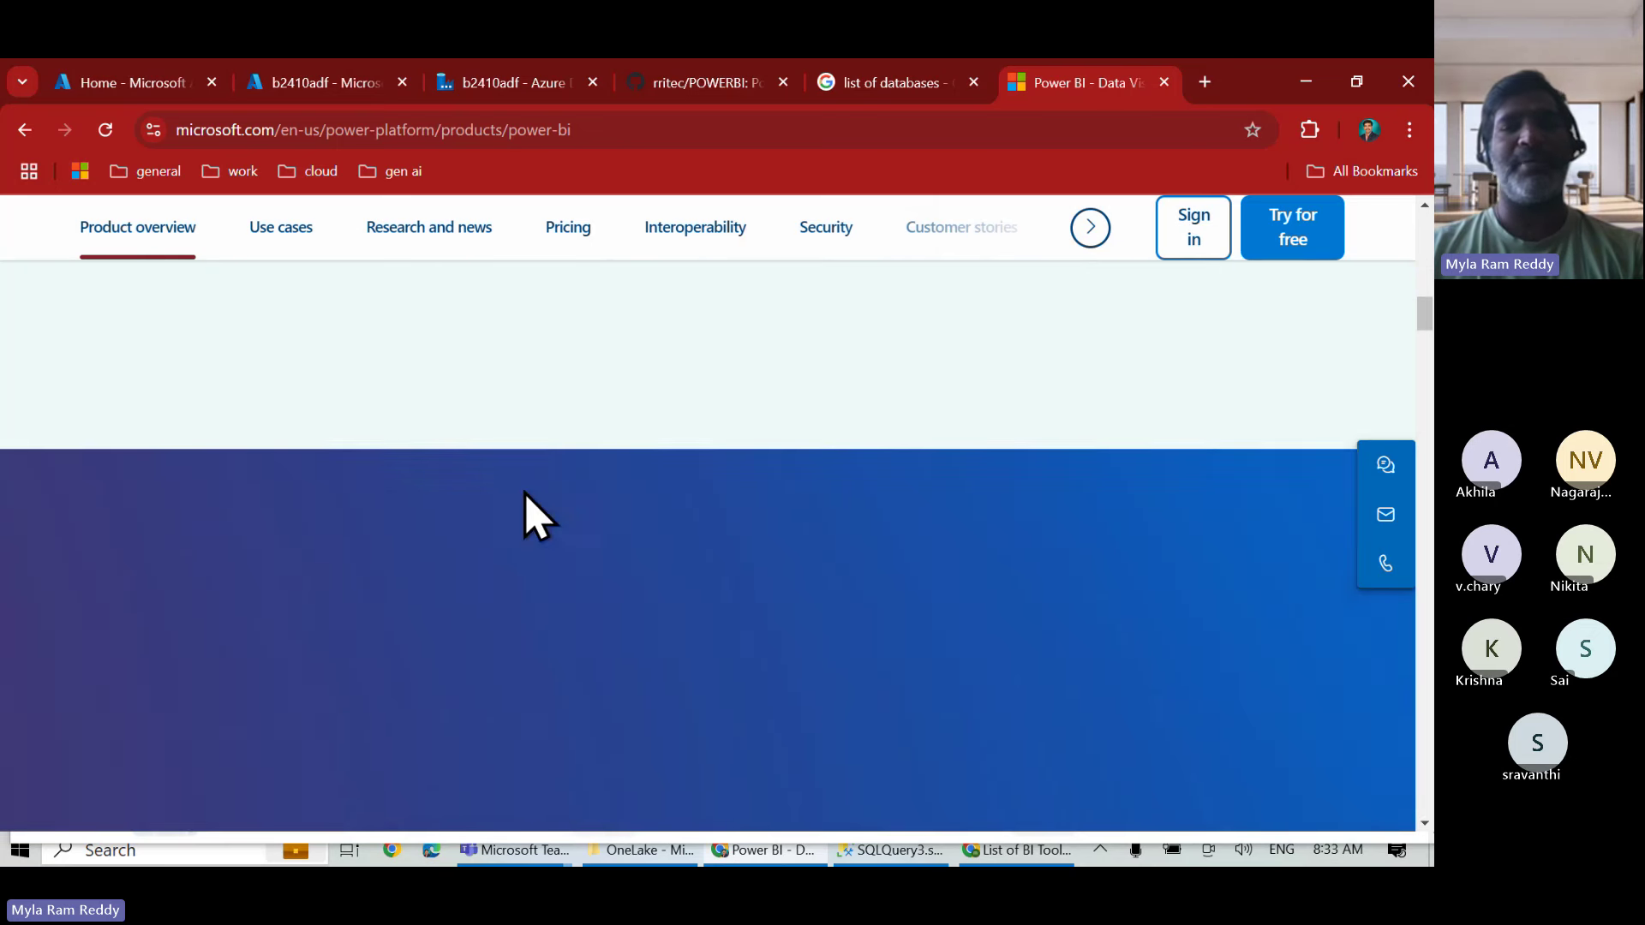
pyautogui.scroll(1, 527, 514)
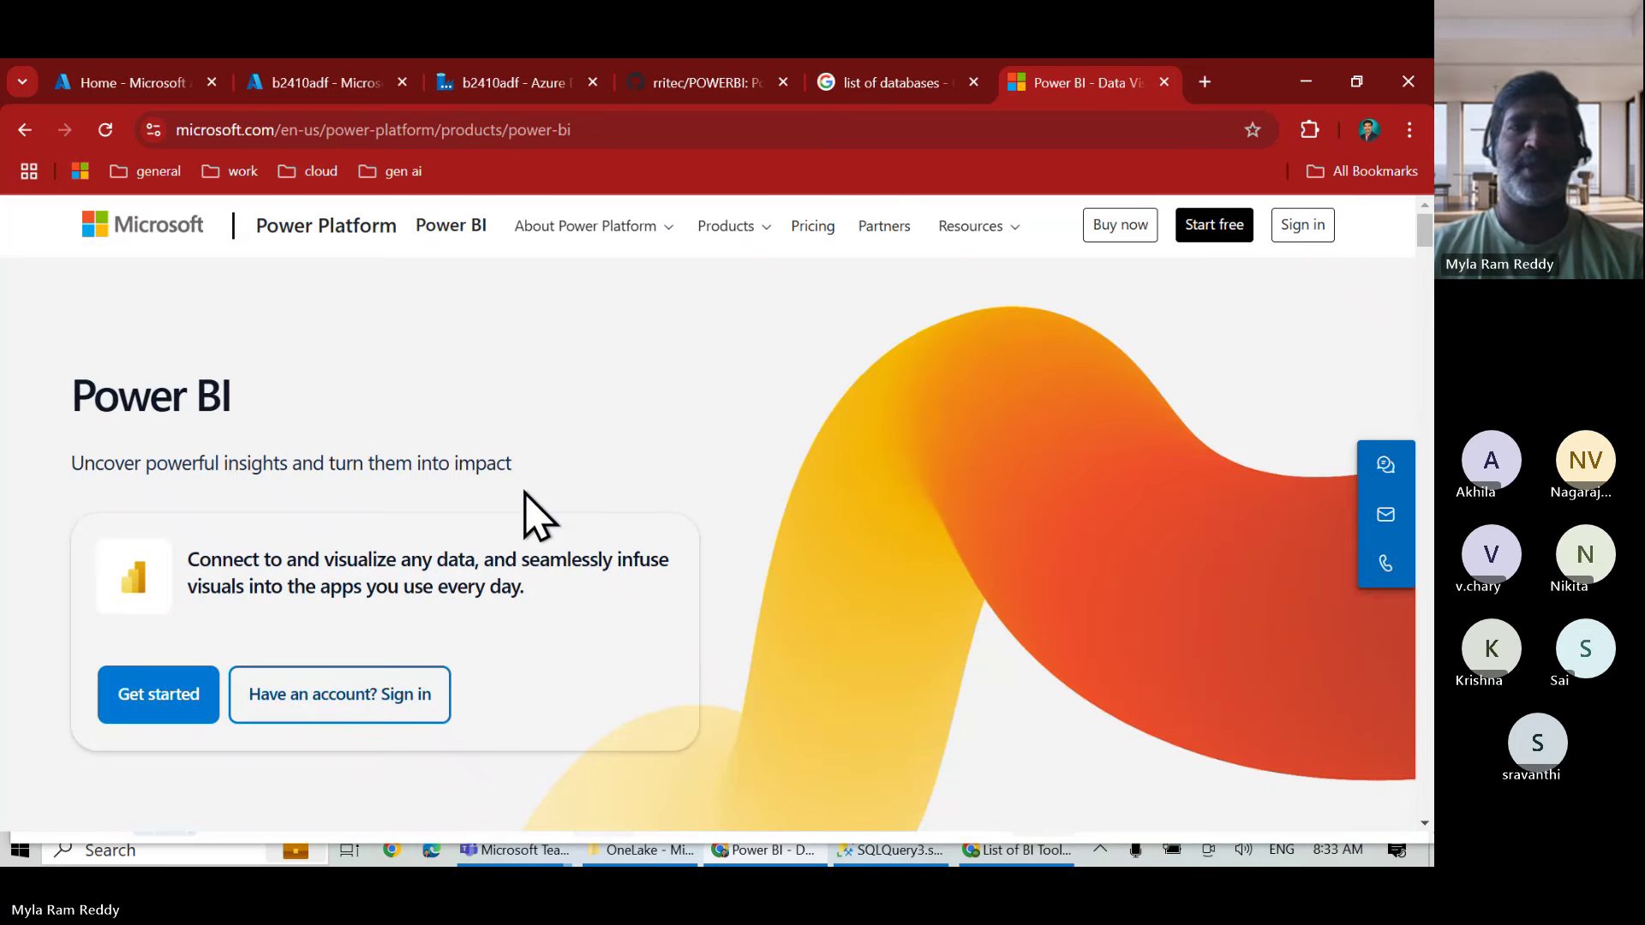
# Show the site's list of Power BI products and frame the whole list with a red annotation rectangle.
pyautogui.click(762, 240)
pyautogui.click(778, 285)
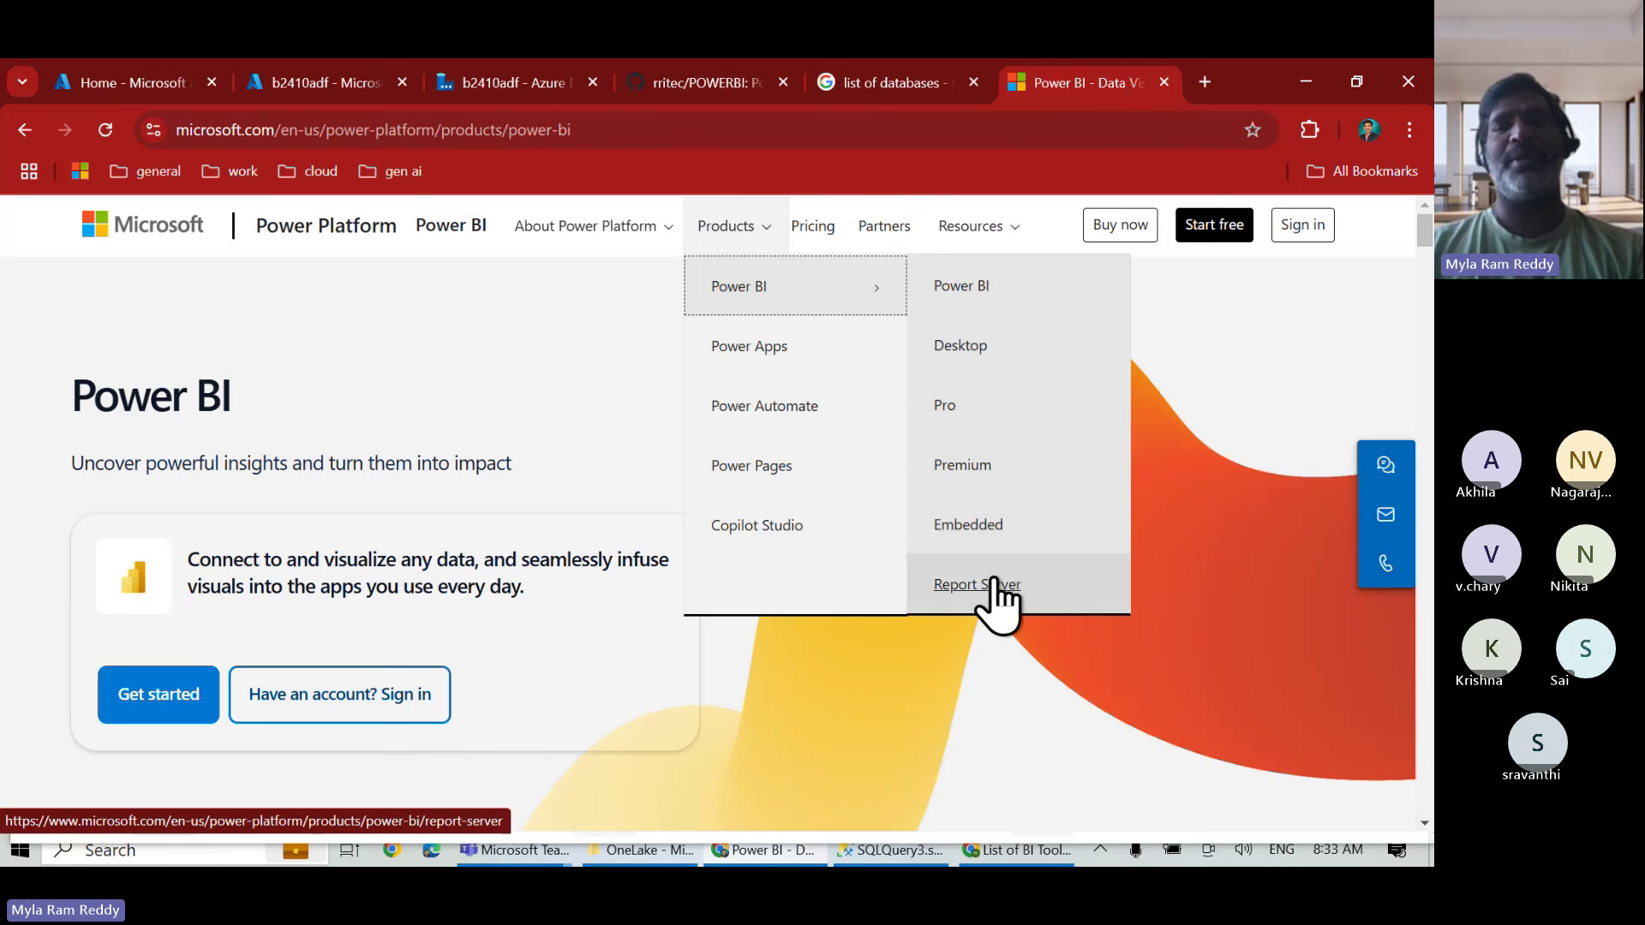
pyautogui.hotkey('ctrl', '2')
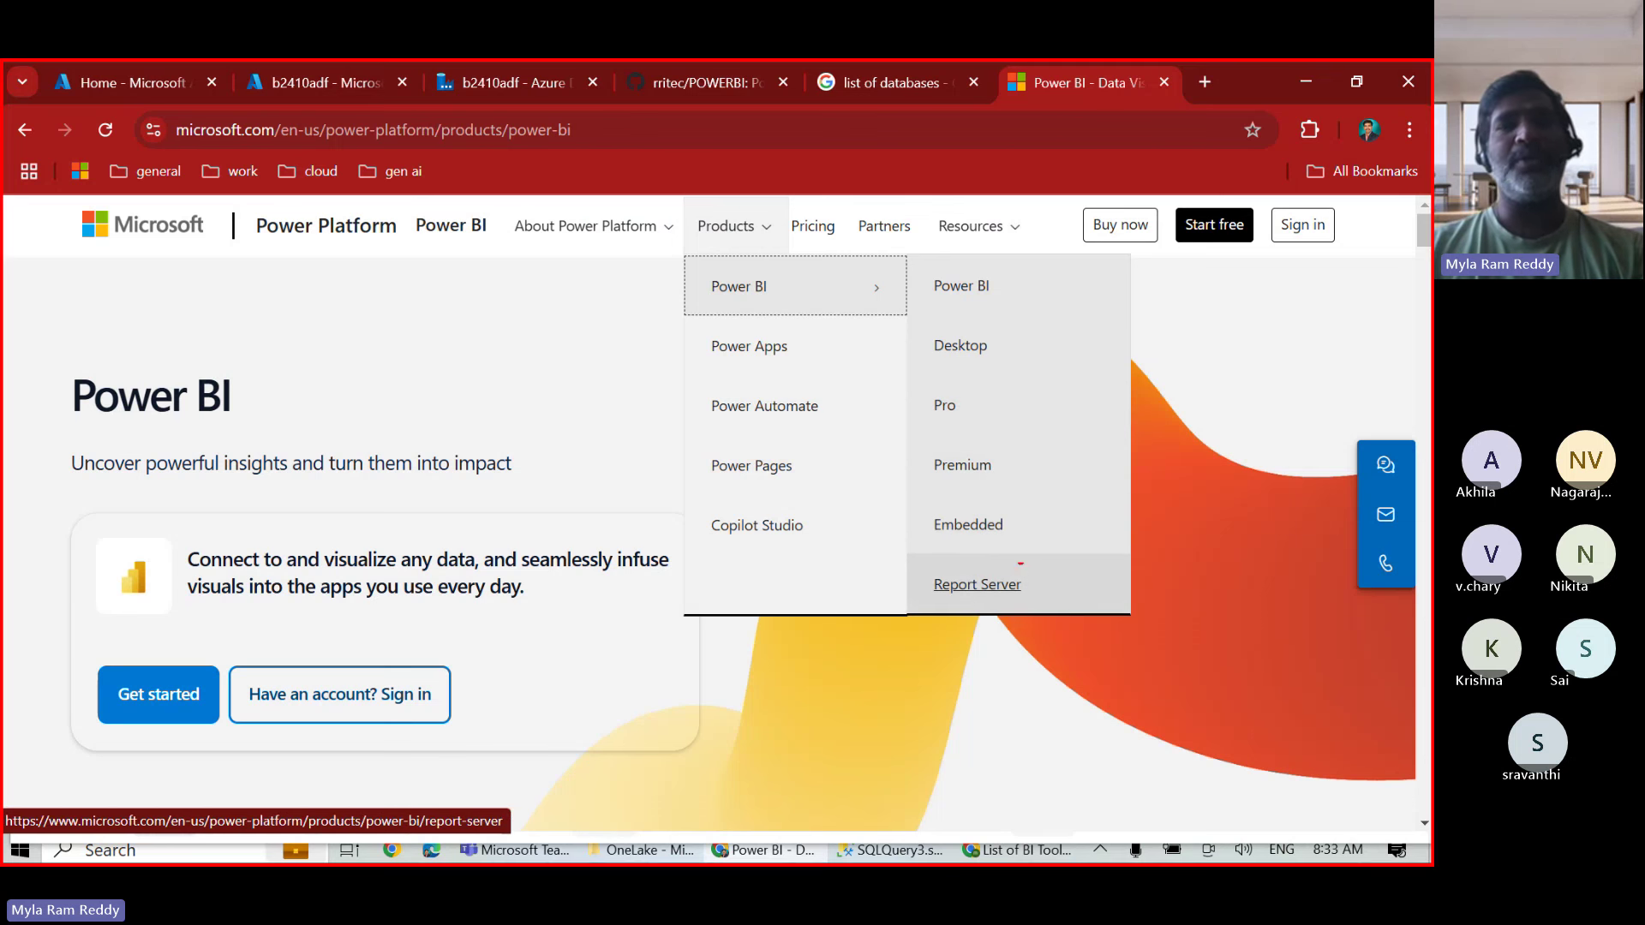
pyautogui.moveTo(914, 258)
pyautogui.mouseDown()
pyautogui.moveTo(939, 352)
pyautogui.moveTo(1098, 588)
pyautogui.moveTo(1108, 631)
pyautogui.mouseUp()
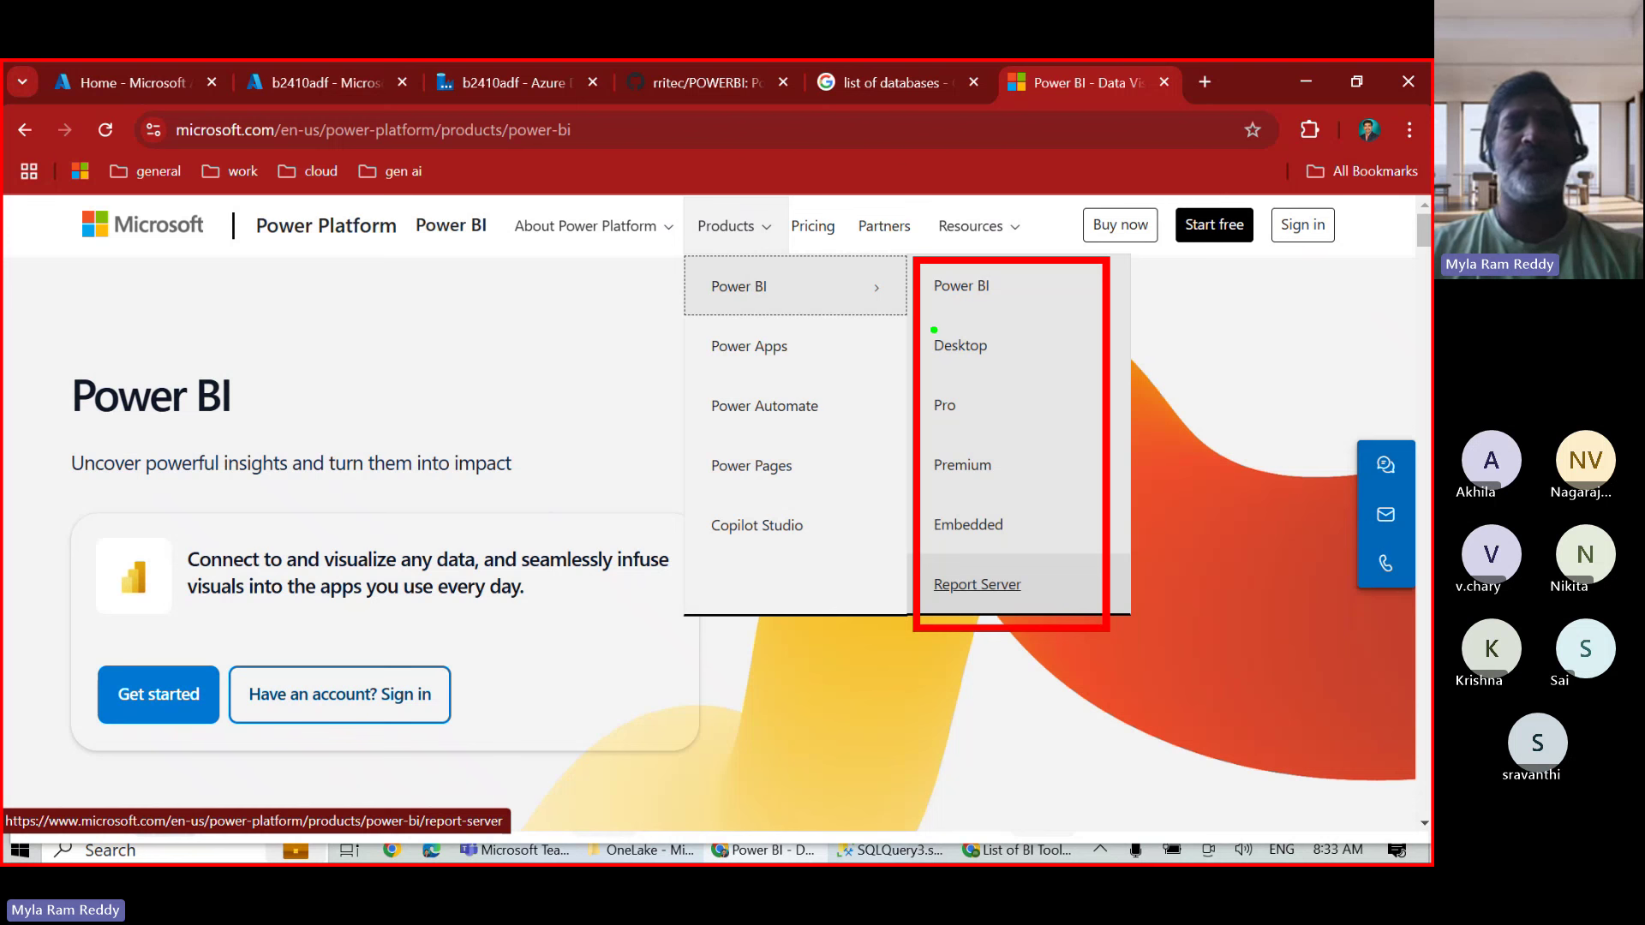
# Frame Desktop, Pro and Premium in green, mark Desktop with a stroke, circle Pro and Premium, and exit annotation mode.
pyautogui.moveTo(929, 329); pyautogui.dragTo(1046, 502)
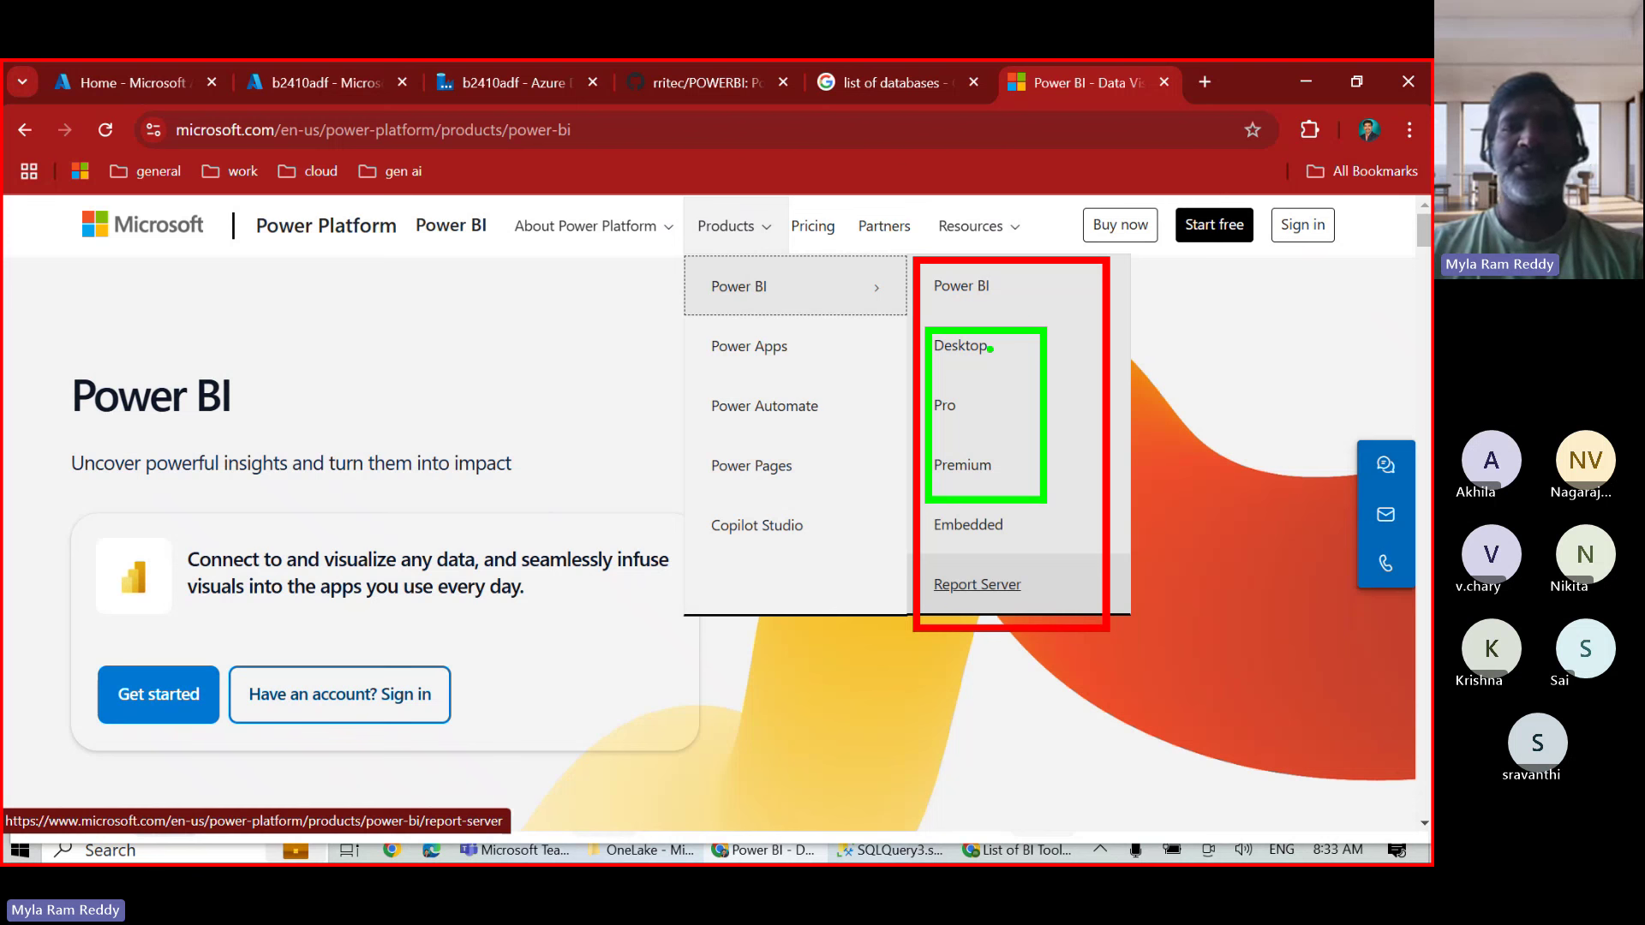
pyautogui.moveTo(994, 349); pyautogui.dragTo(1096, 321)
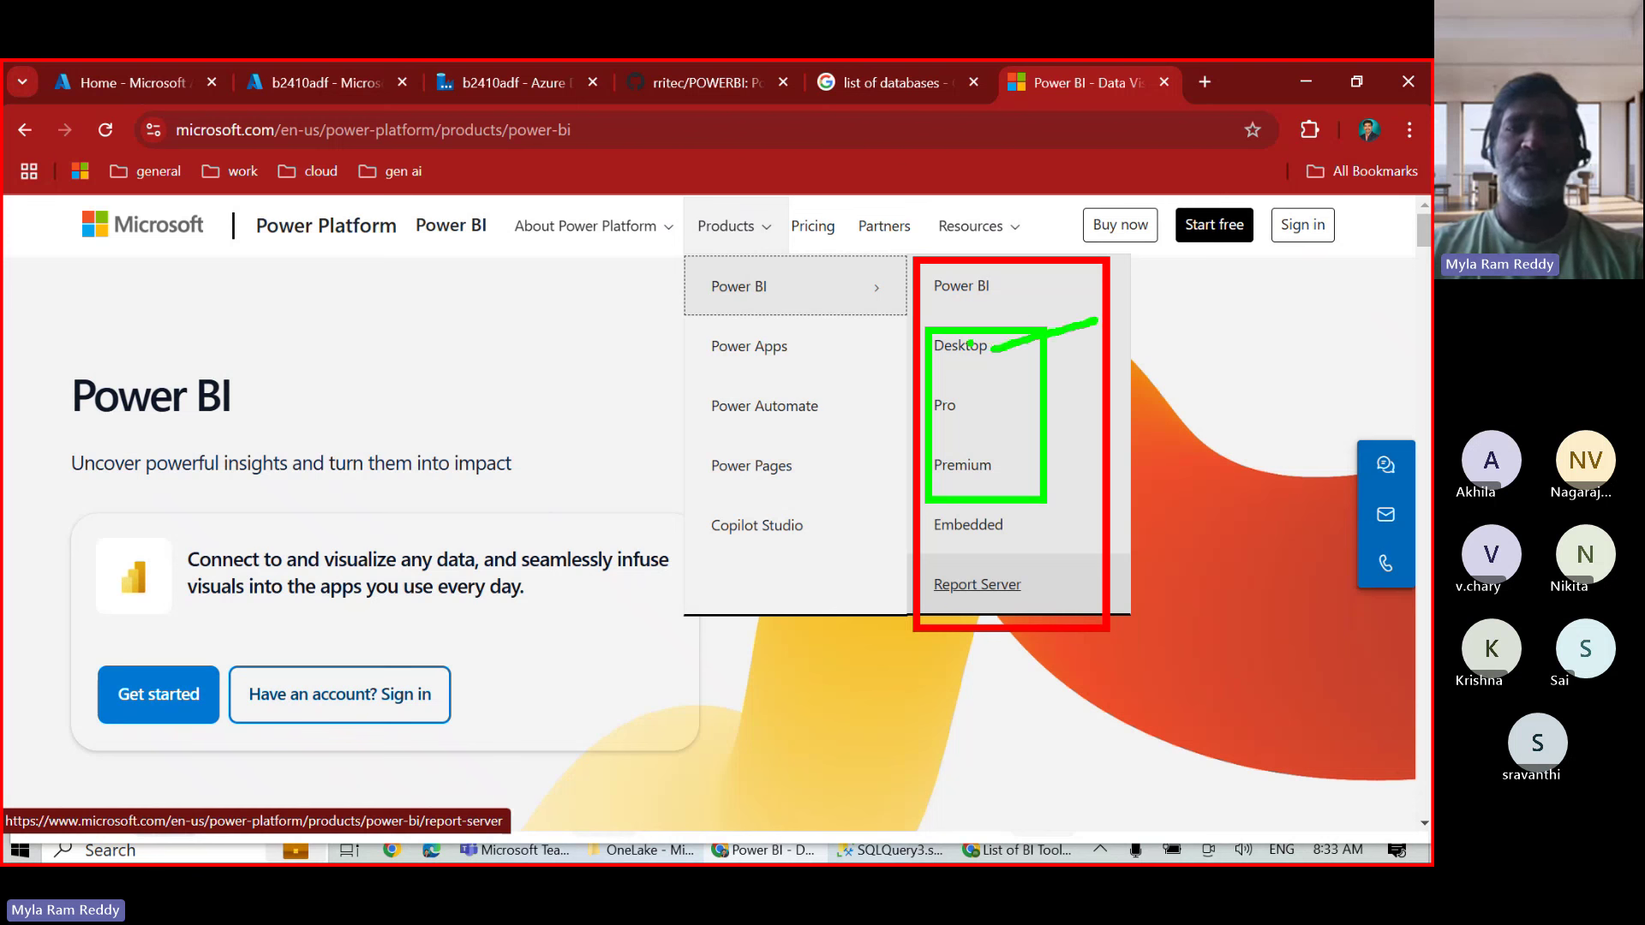
pyautogui.moveTo(961, 374)
pyautogui.mouseDown()
pyautogui.moveTo(894, 384)
pyautogui.moveTo(880, 437)
pyautogui.moveTo(929, 489)
pyautogui.moveTo(998, 487)
pyautogui.moveTo(1026, 459)
pyautogui.moveTo(966, 374)
pyautogui.mouseUp()
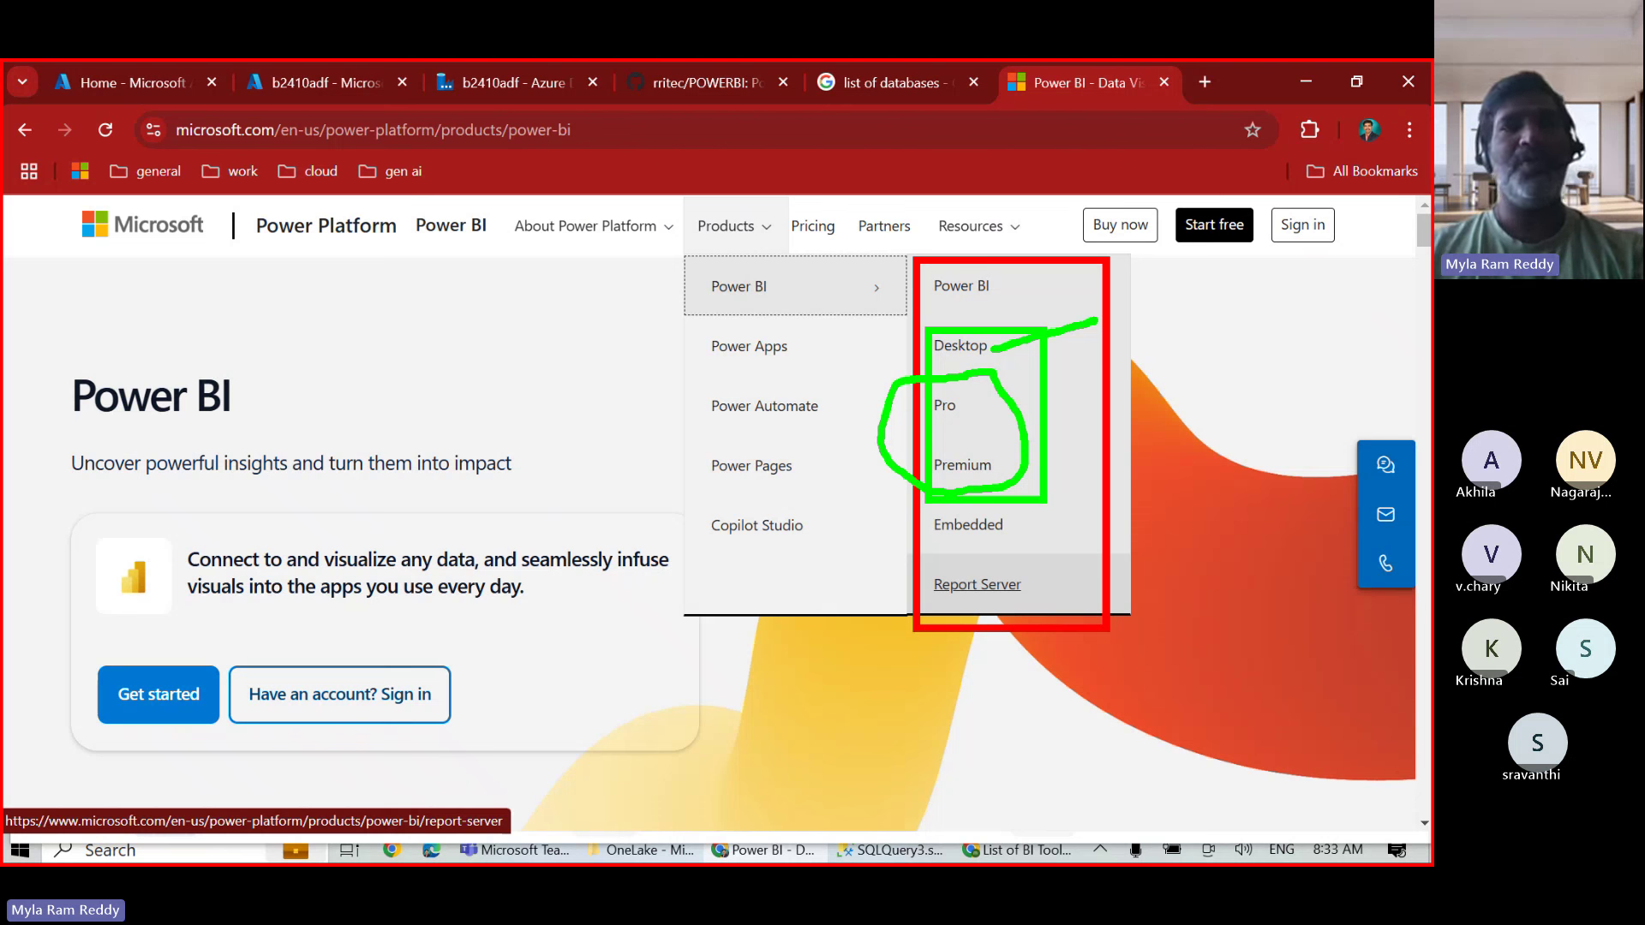
pyautogui.press('Escape')
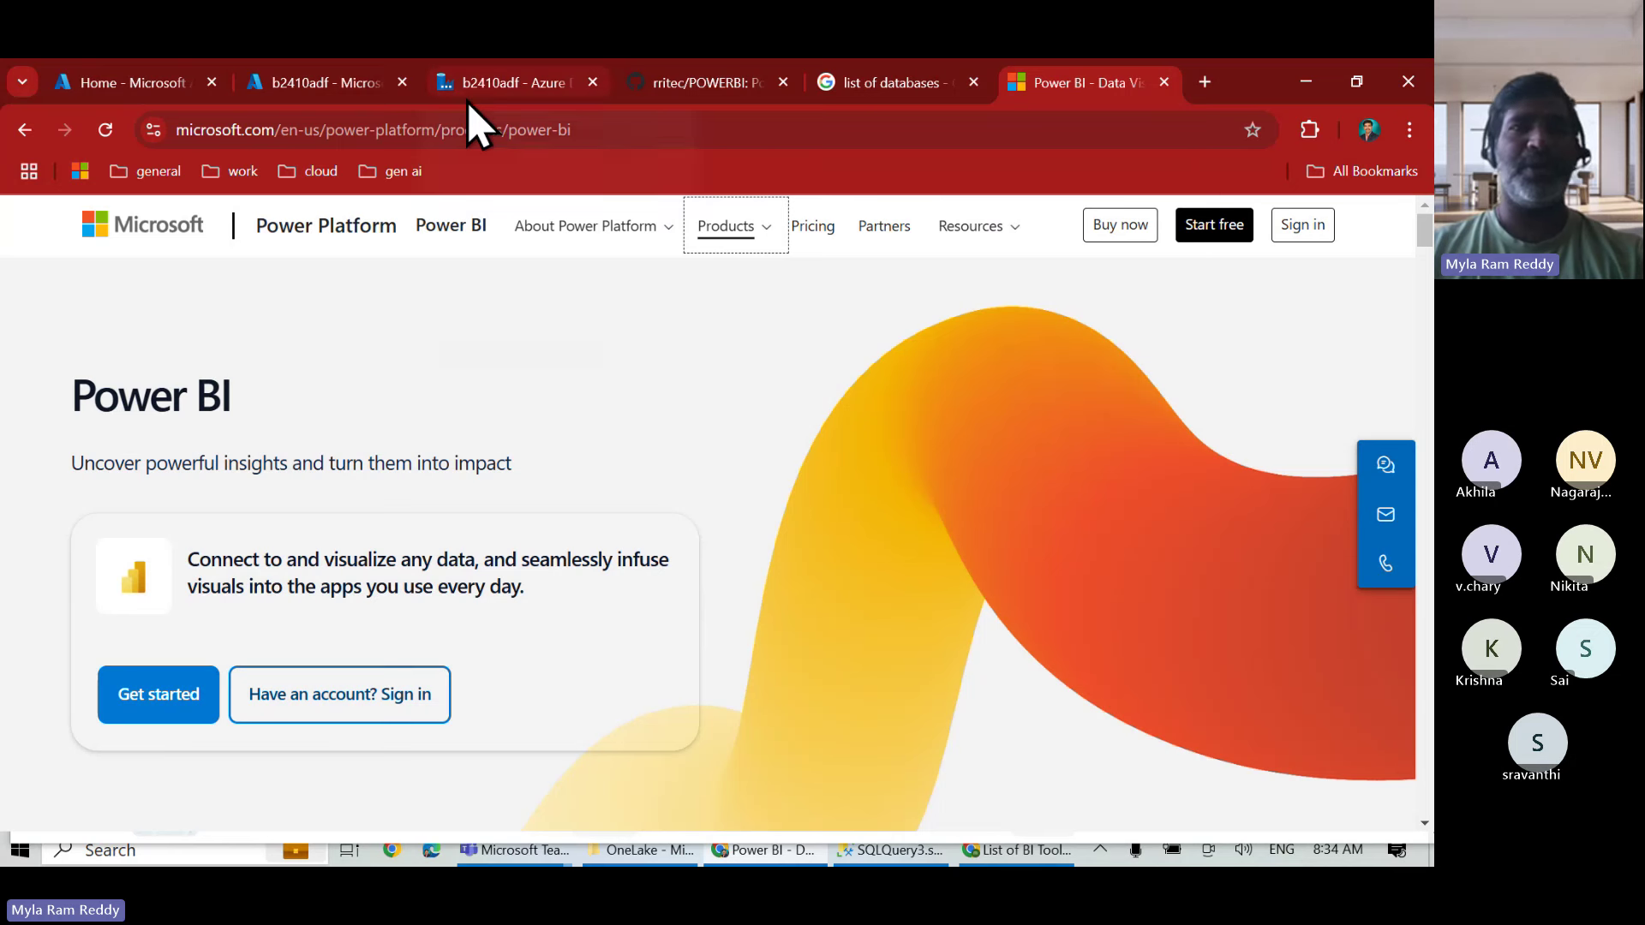
# Return to the GitHub POWERBI README and highlight Power BI Desktop, Pro and Premium, Desktop alone, and its Power Query to Power Maps questions.
pyautogui.click(685, 86)
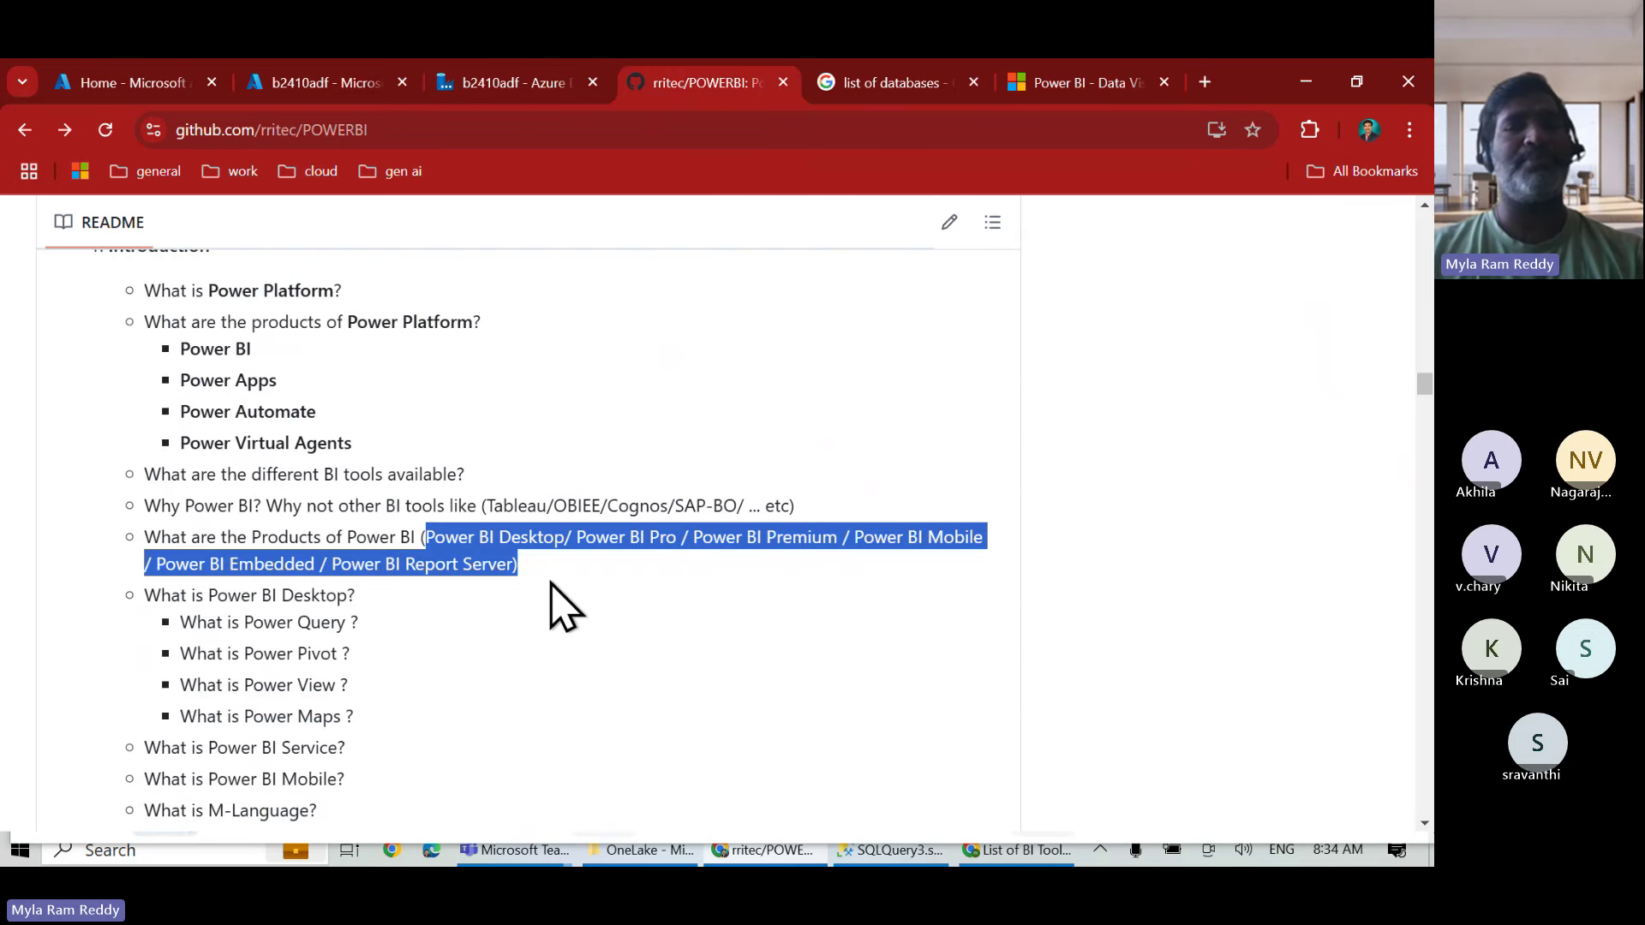
pyautogui.moveTo(839, 541); pyautogui.dragTo(424, 543)
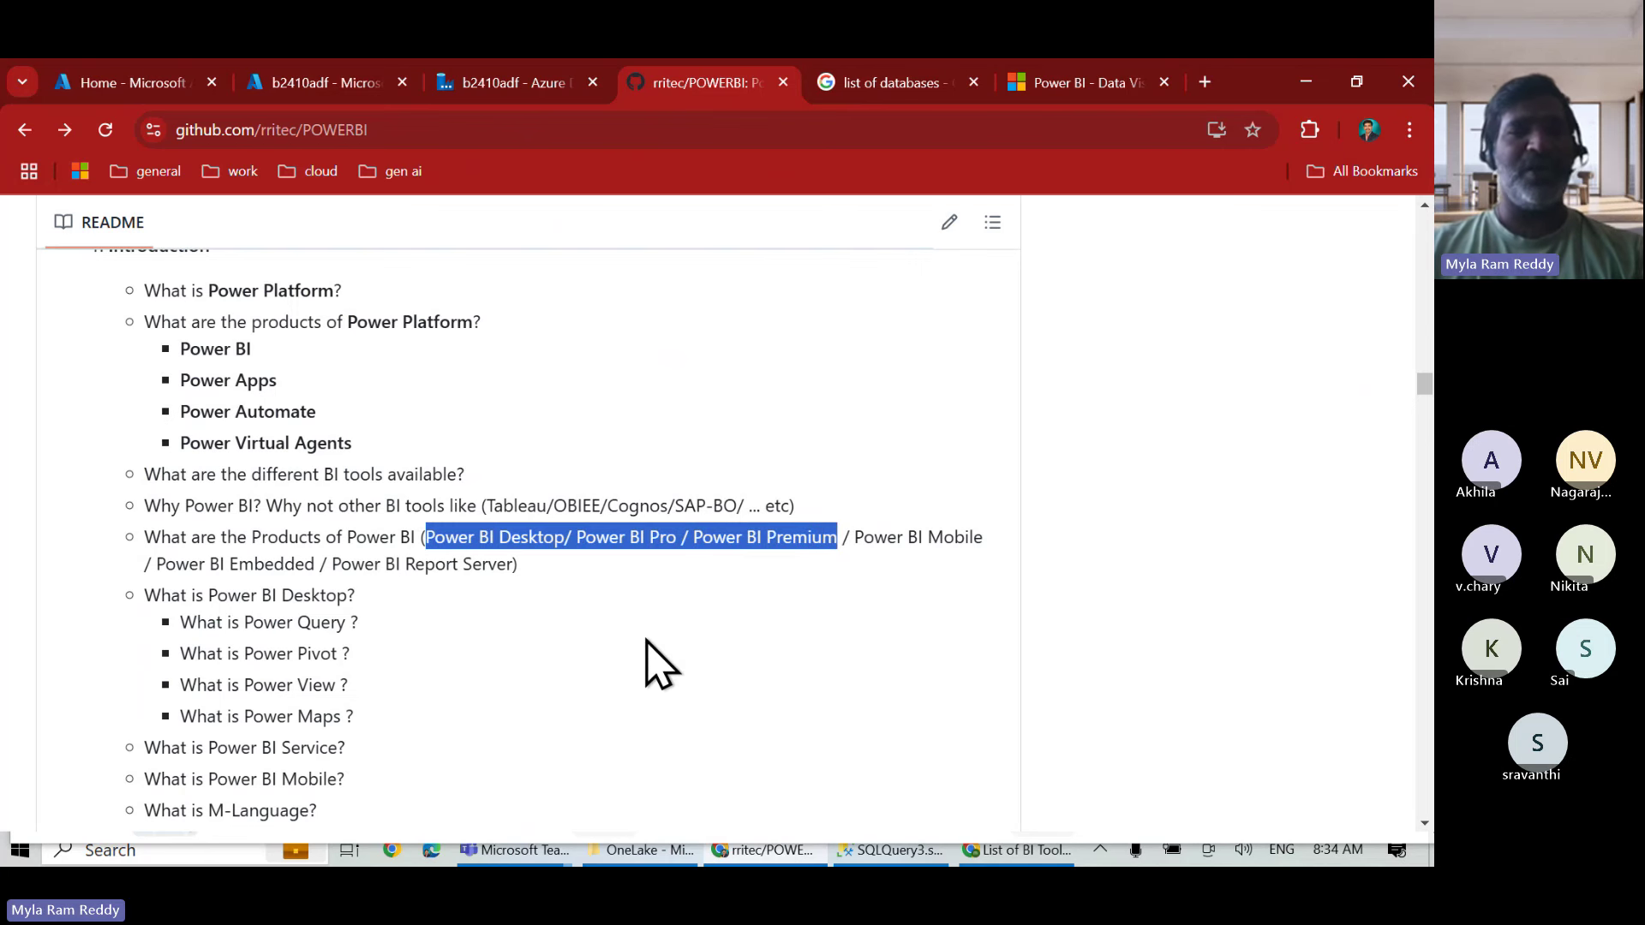
pyautogui.click(566, 536)
pyautogui.moveTo(563, 537); pyautogui.dragTo(424, 537)
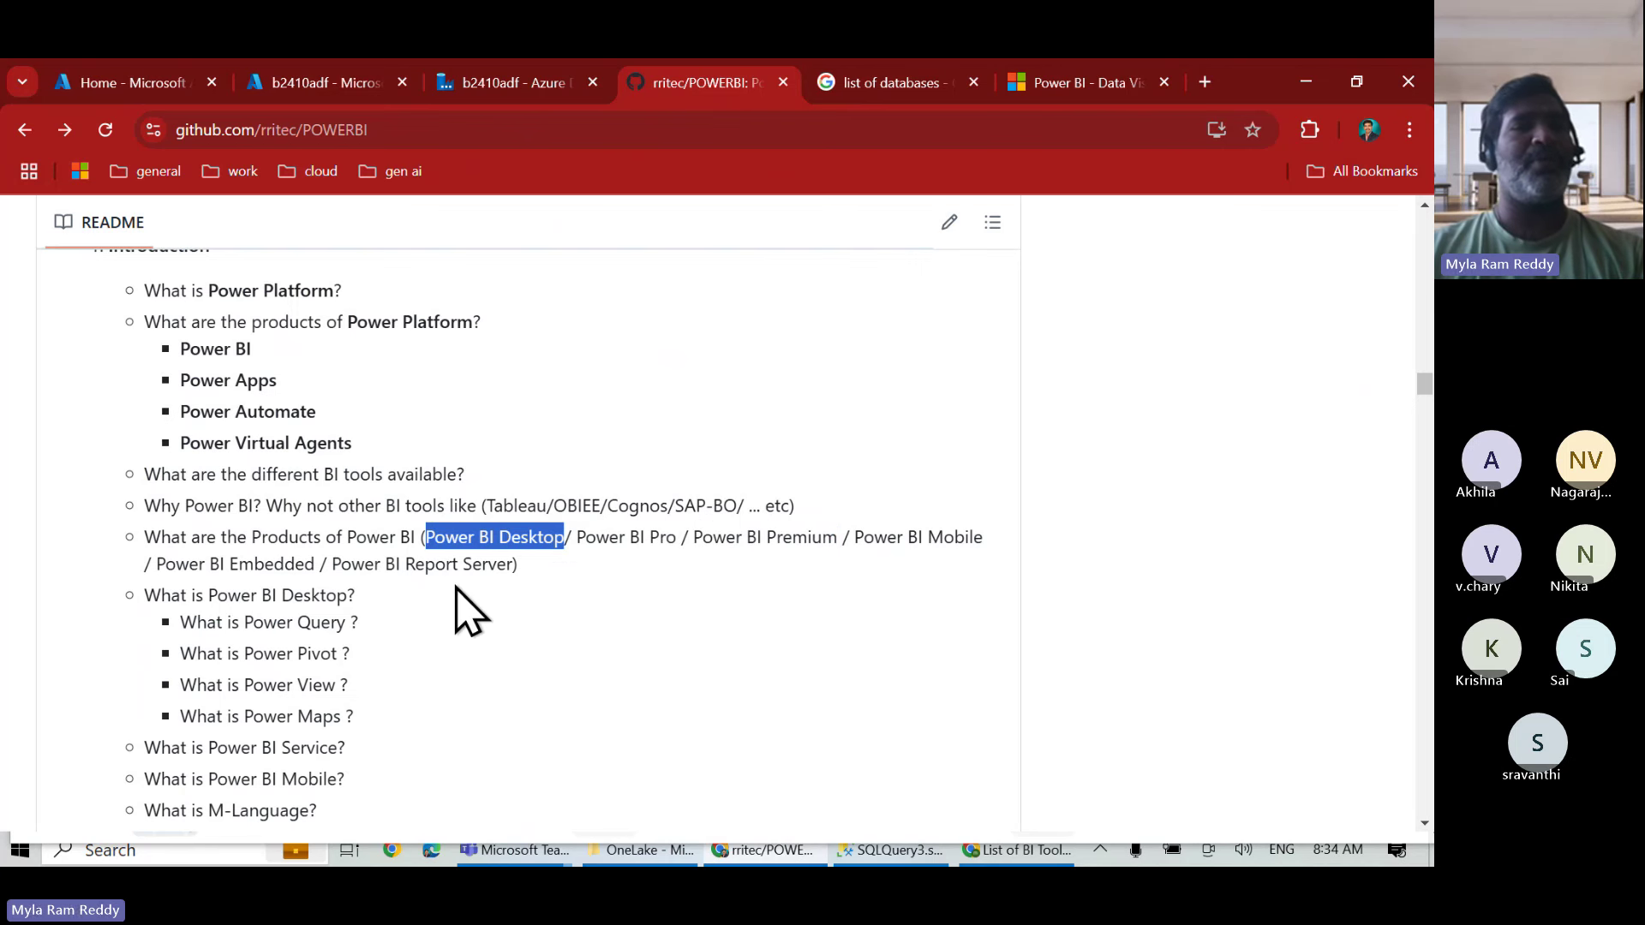
pyautogui.scroll(-1, 490, 694)
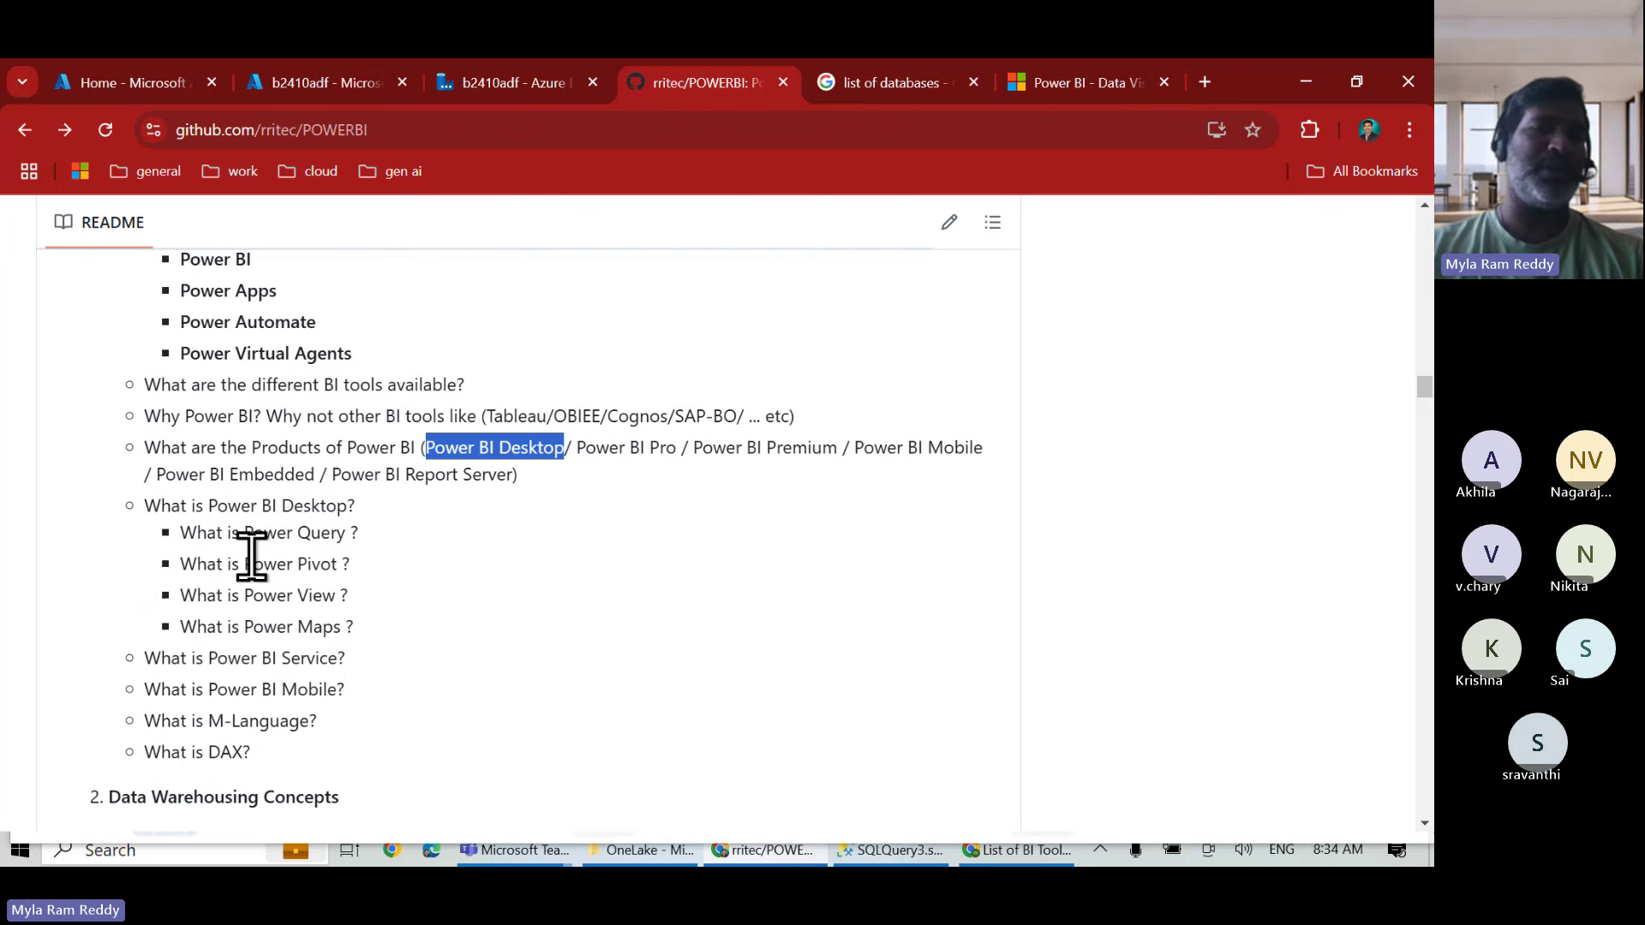
pyautogui.moveTo(183, 532); pyautogui.dragTo(377, 619)
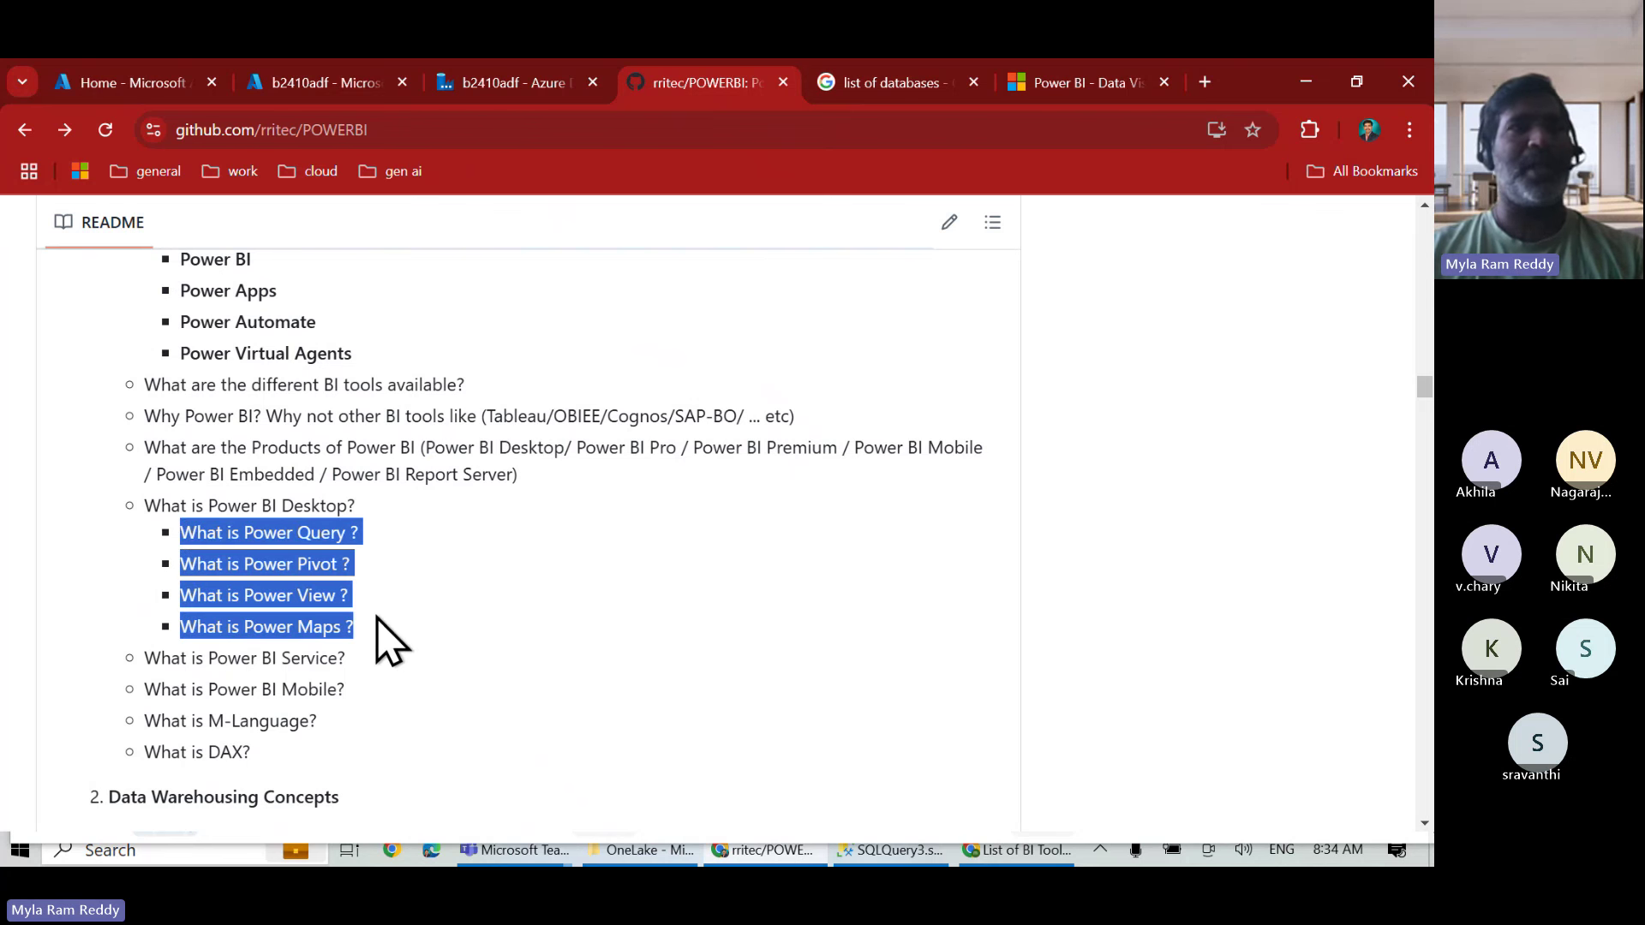
# In the README's architecture diagram, frame Power BI Desk Top, Query, Pivot and View with green rectangles, and exit annotation mode.
pyautogui.scroll(15, 390, 640)
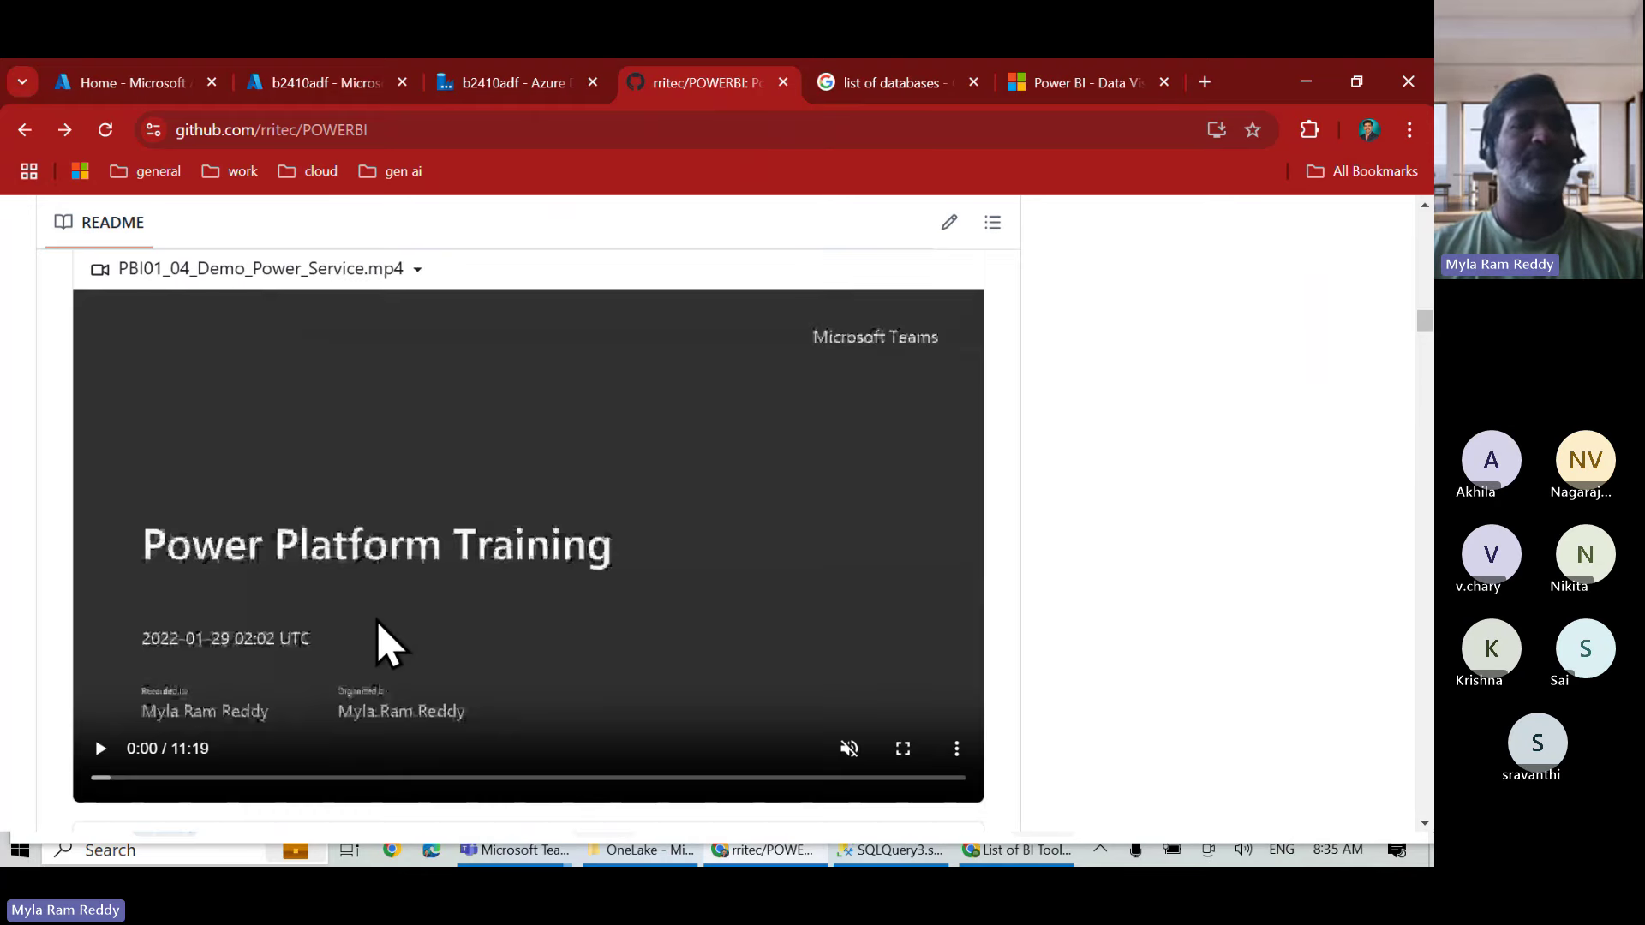
pyautogui.scroll(-2, 379, 643)
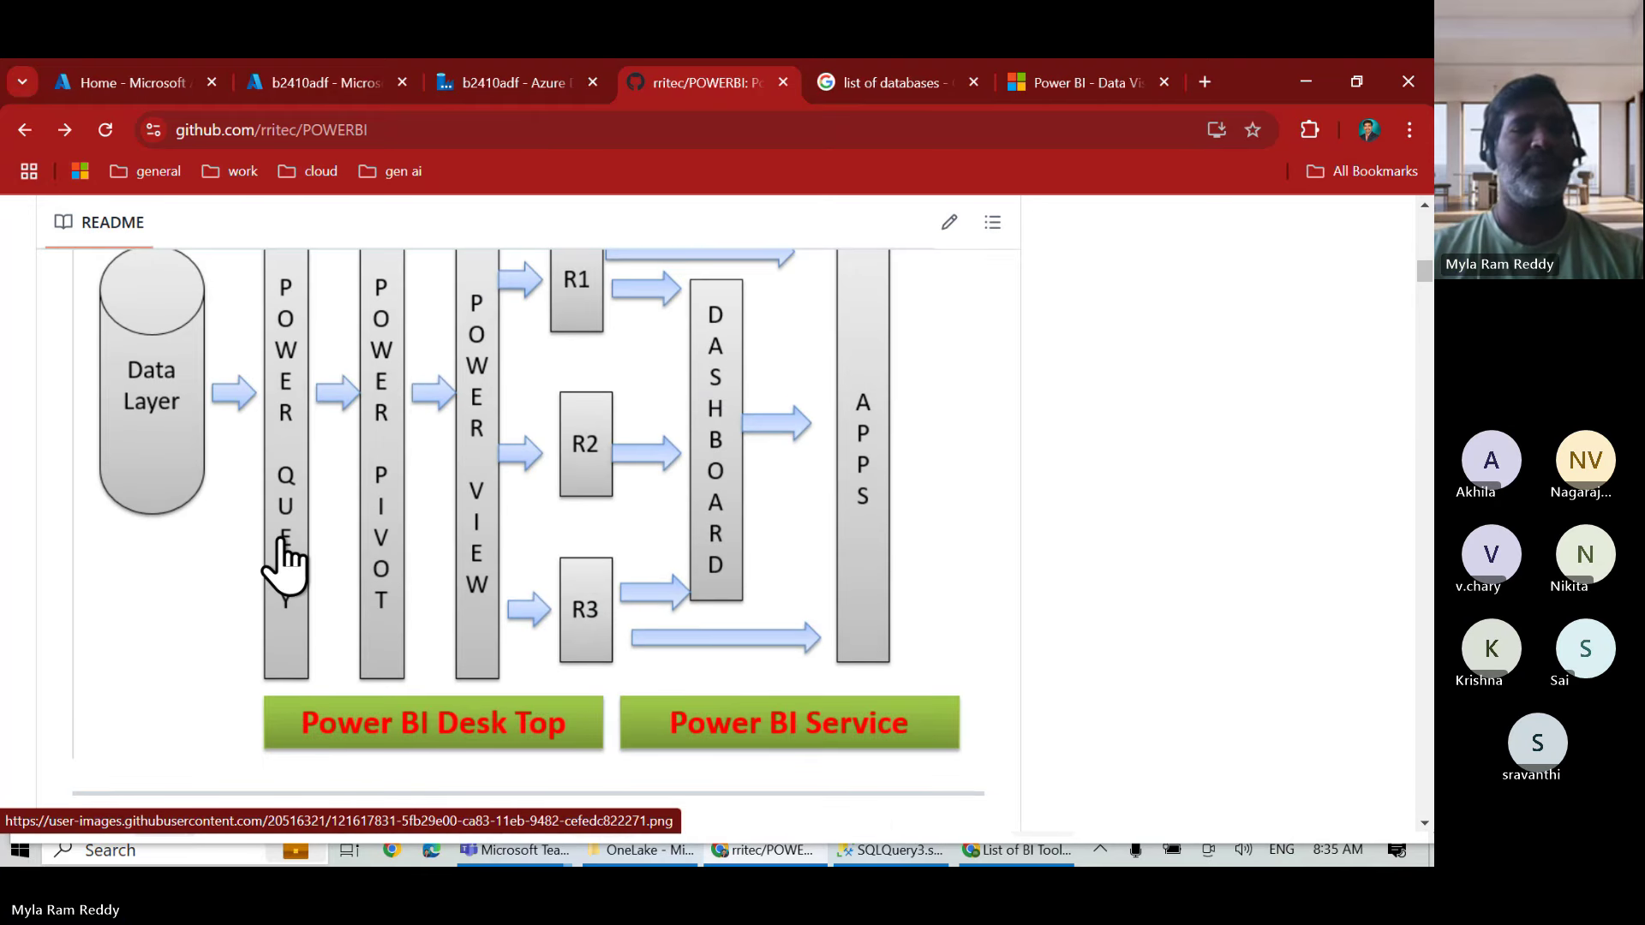
pyautogui.moveTo(257, 692); pyautogui.dragTo(602, 765)
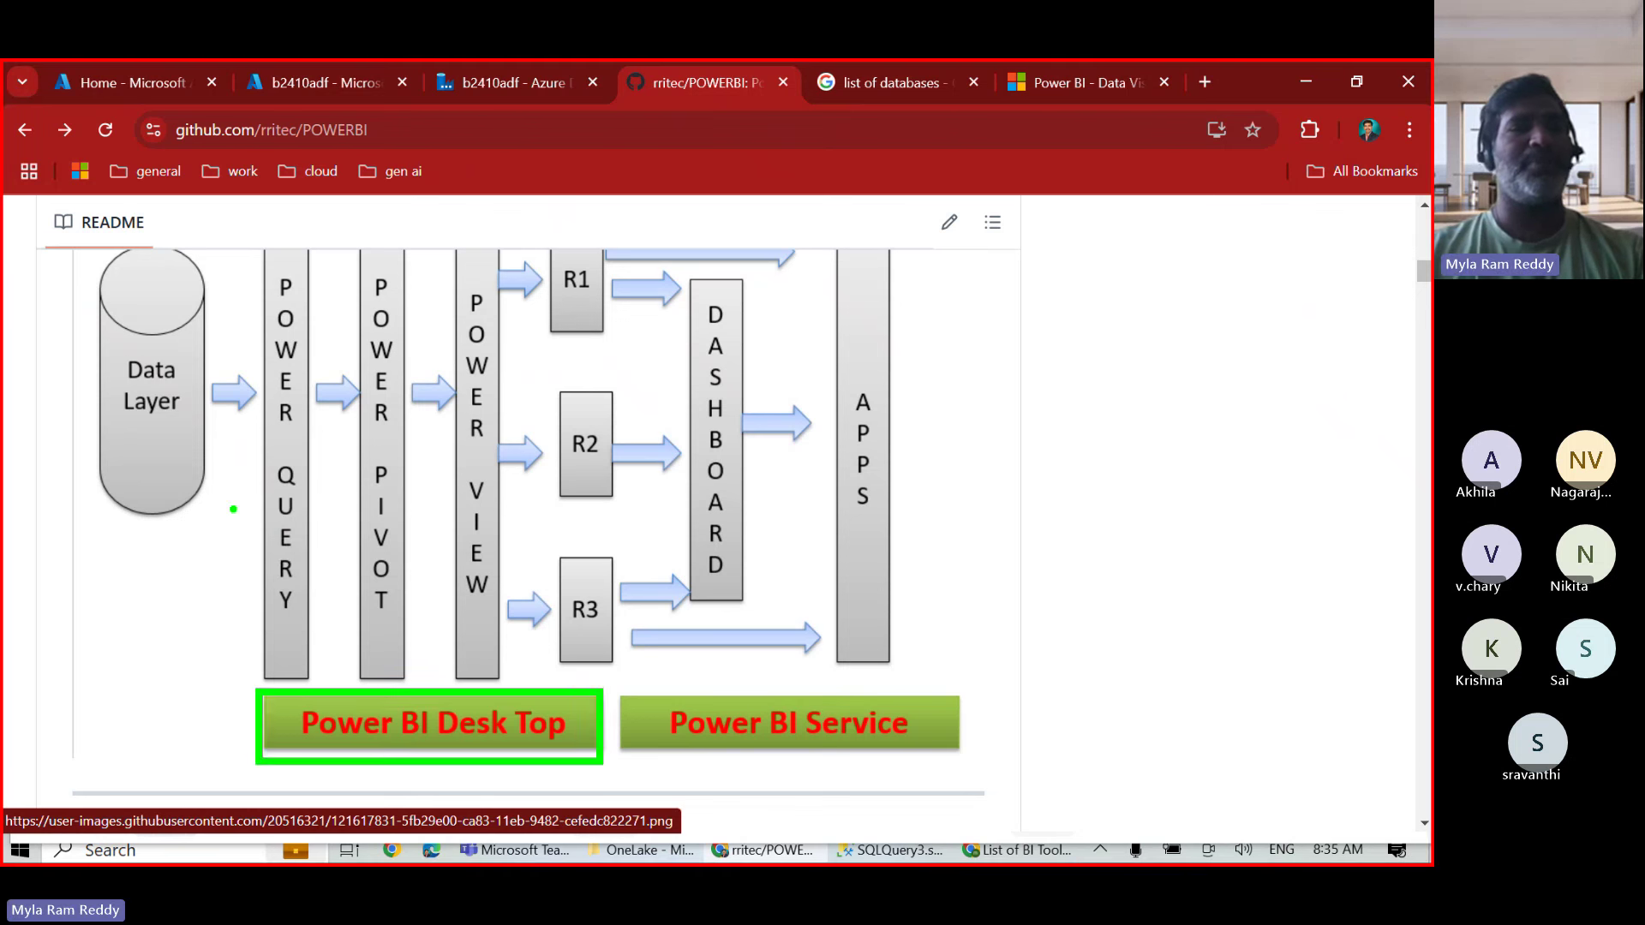
pyautogui.moveTo(301, 565); pyautogui.dragTo(308, 628)
pyautogui.moveTo(361, 455)
pyautogui.mouseDown()
pyautogui.moveTo(404, 517)
pyautogui.moveTo(418, 628)
pyautogui.mouseUp()
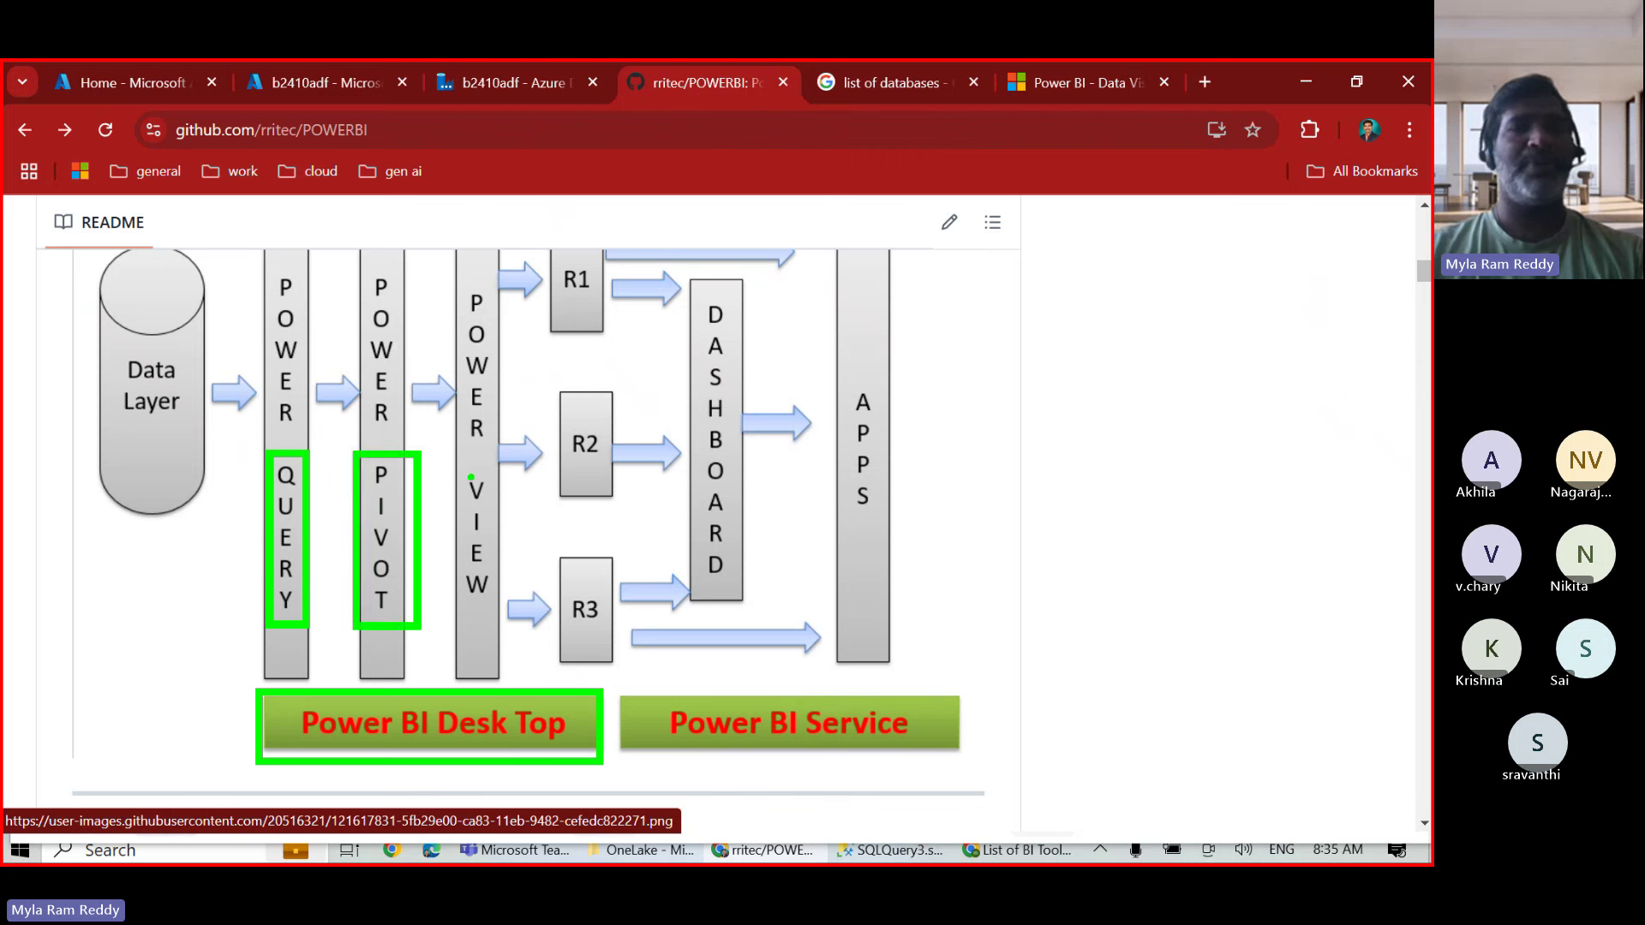
pyautogui.moveTo(456, 455); pyautogui.dragTo(503, 628)
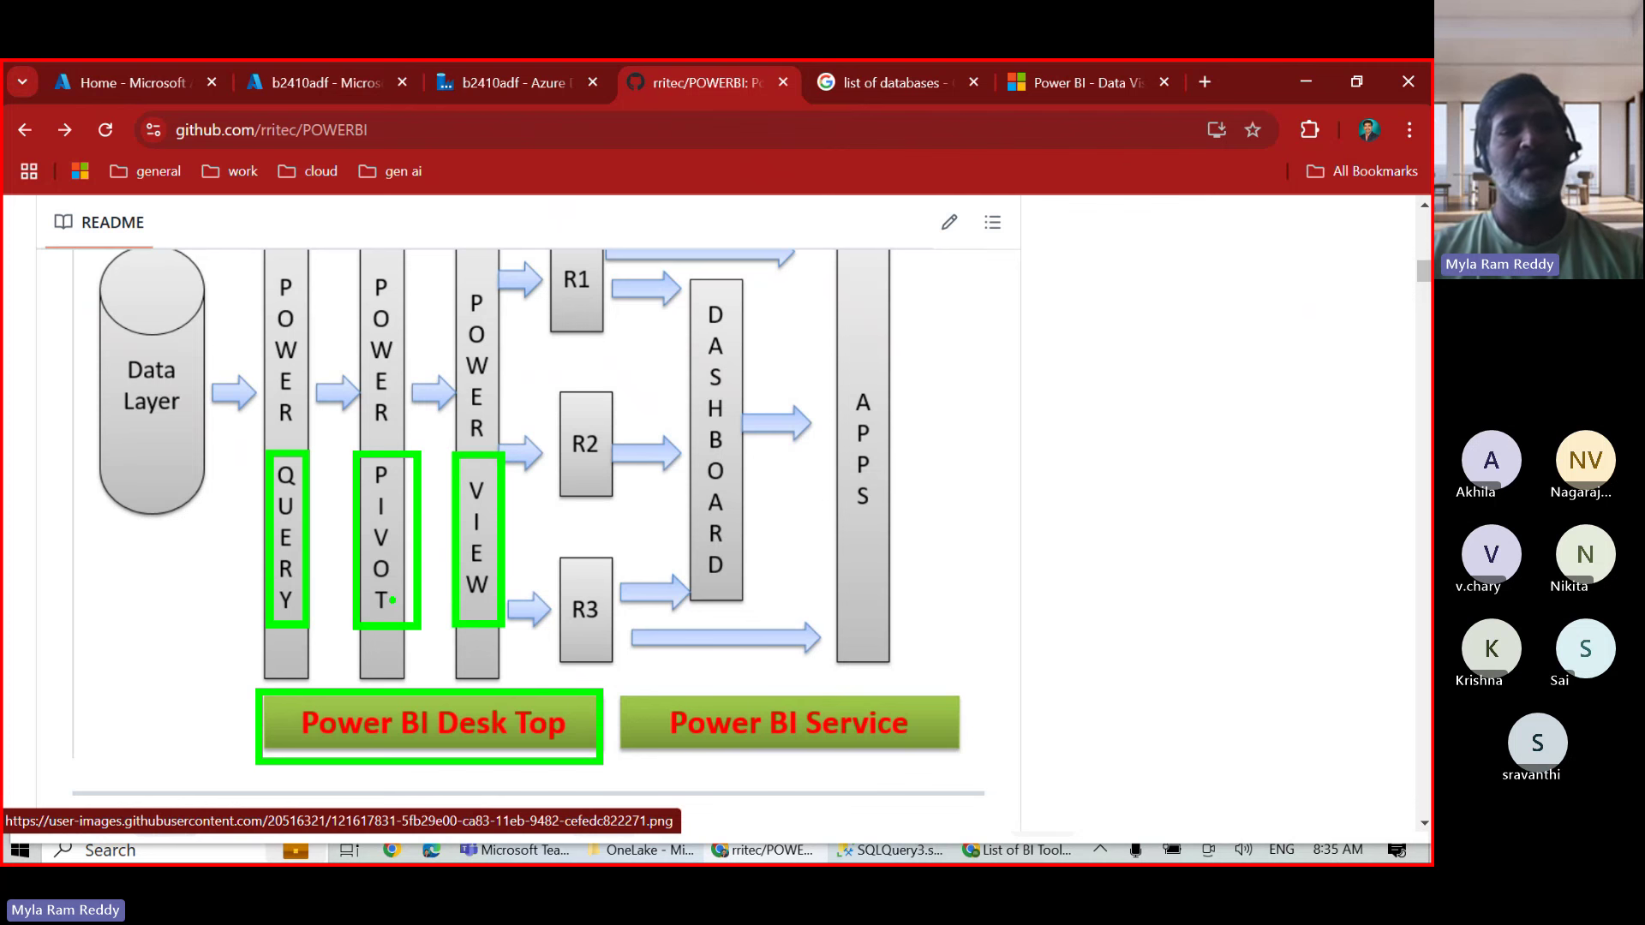
pyautogui.press('Escape')
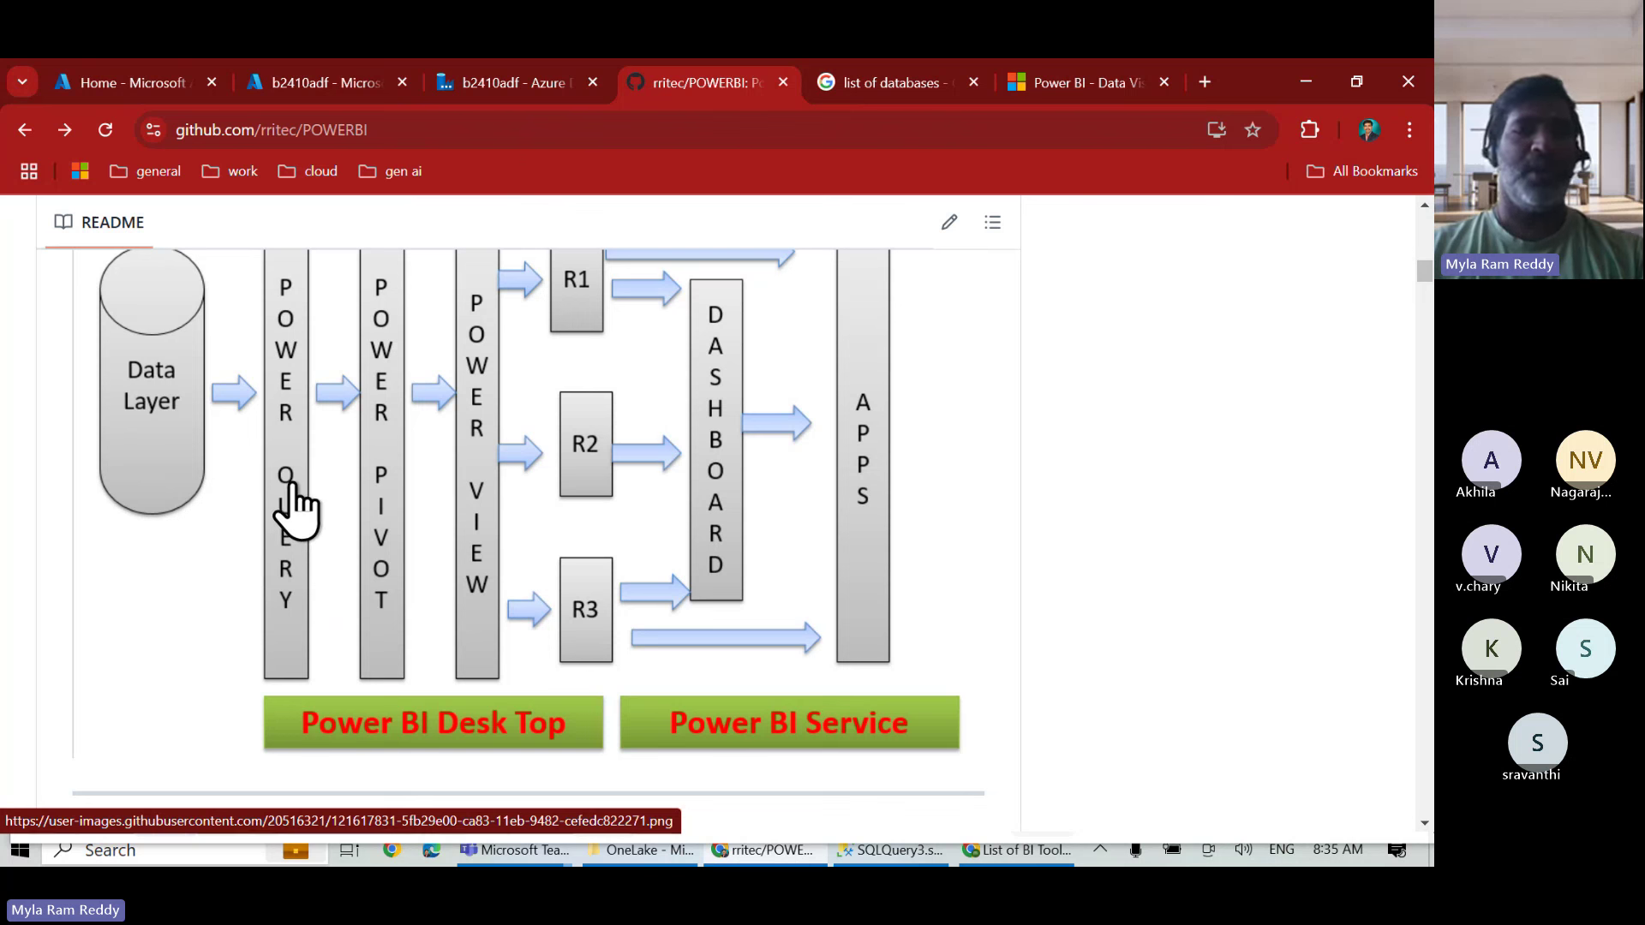
# Search Windows for "power" and launch the Power BI Desktop app.
pyautogui.click(179, 859)
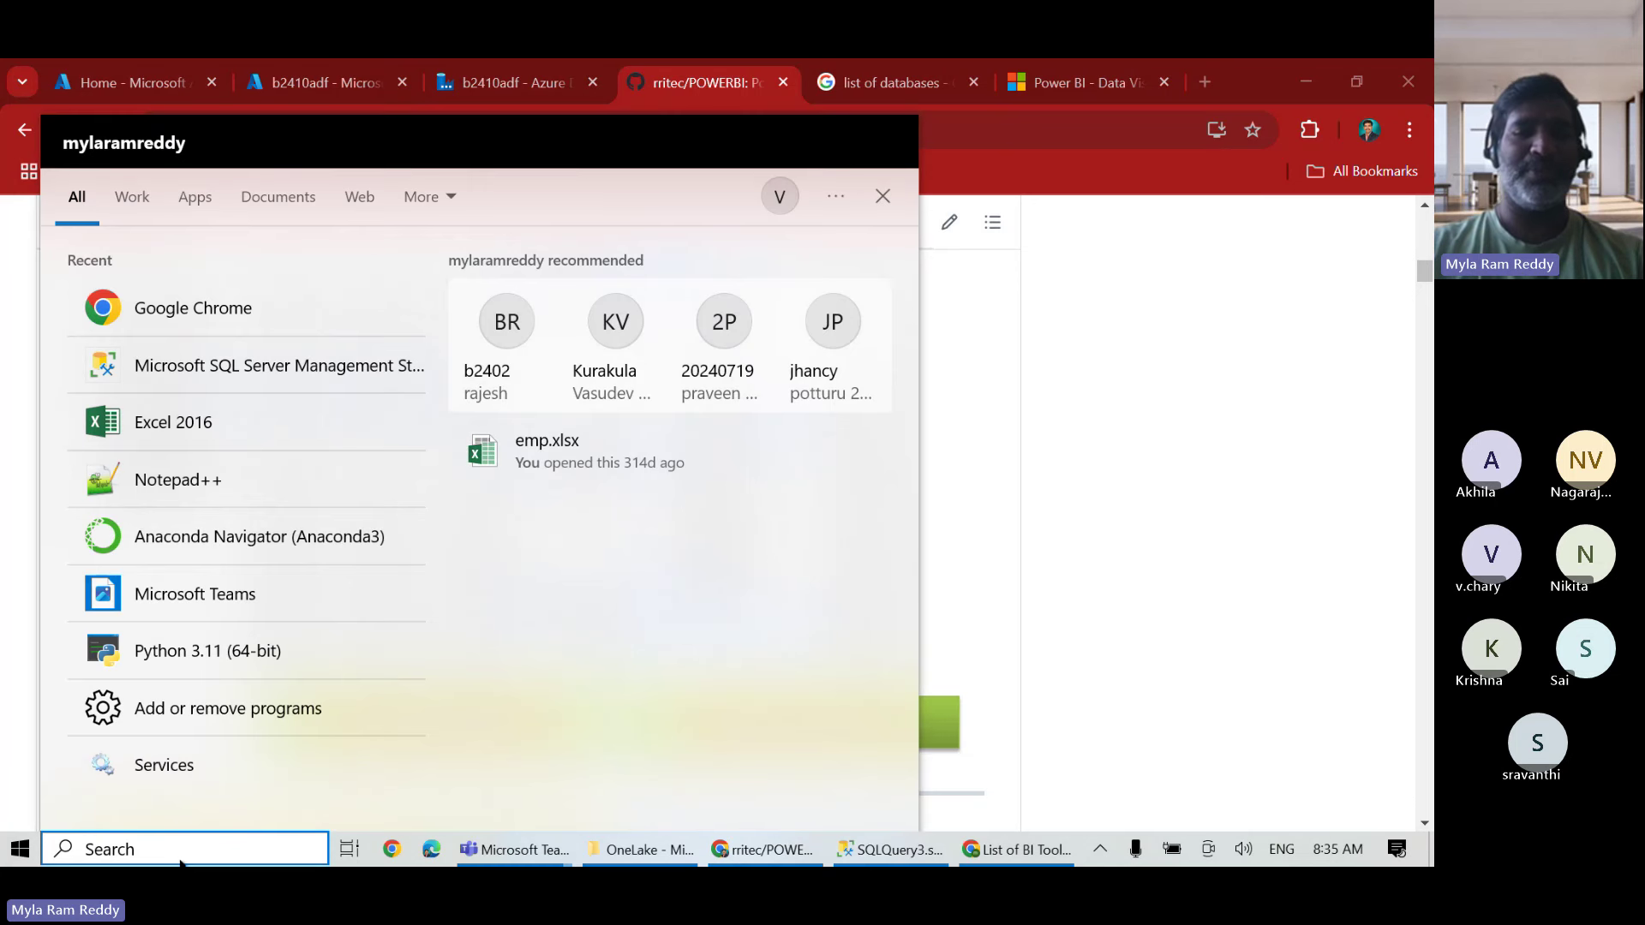
pyautogui.write('power')
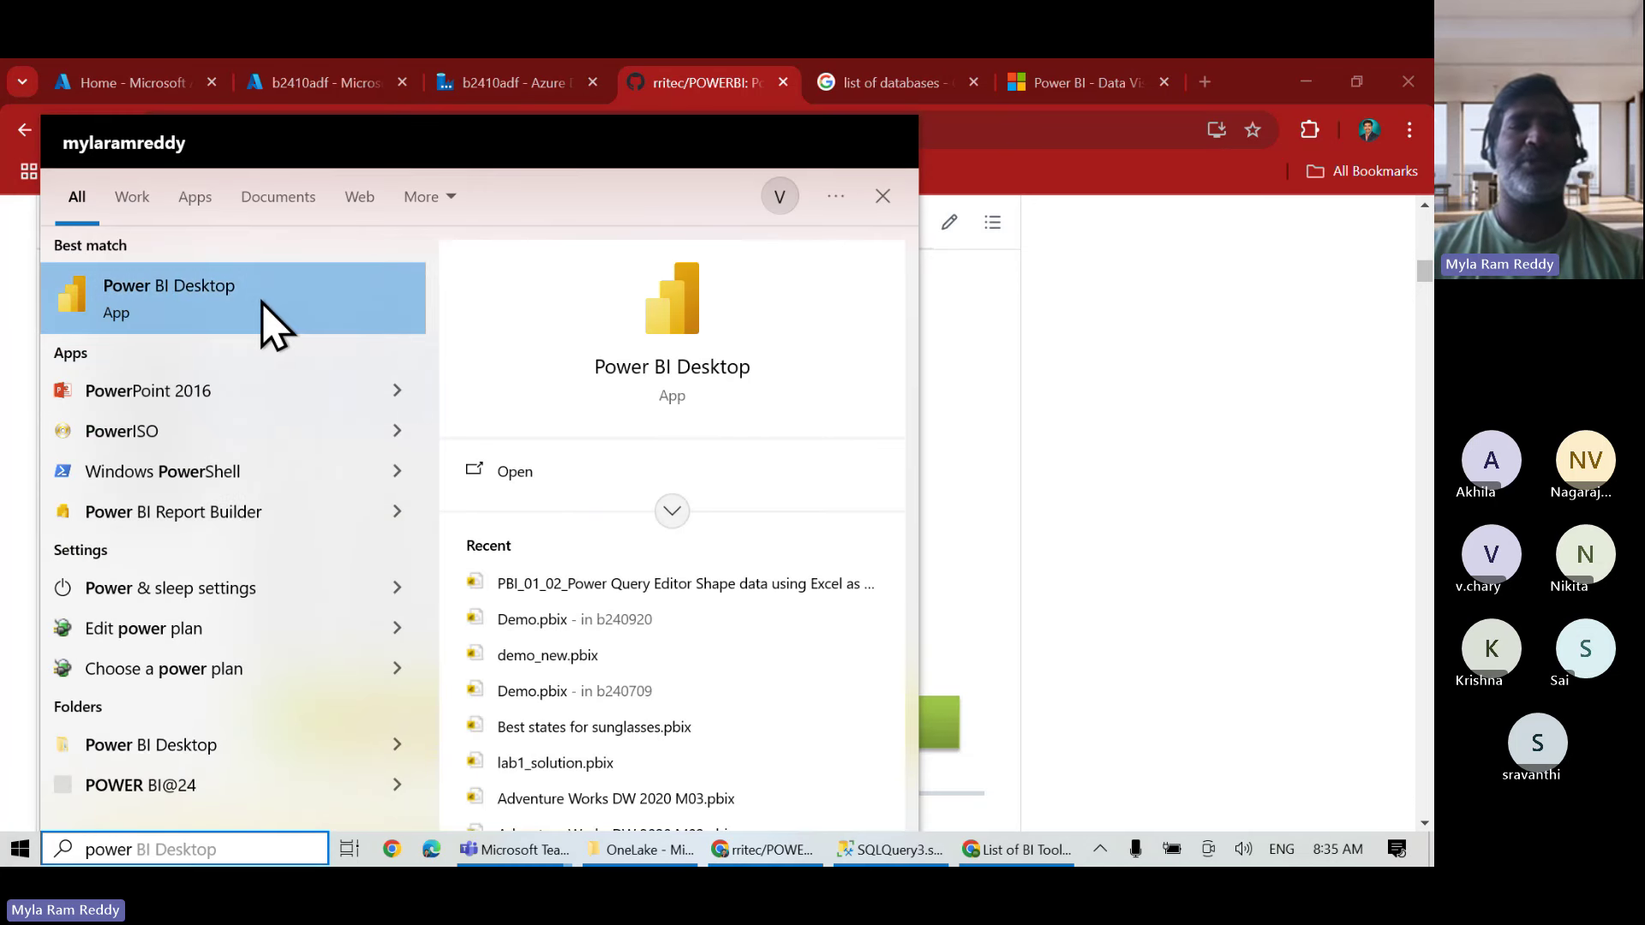
pyautogui.click(262, 302)
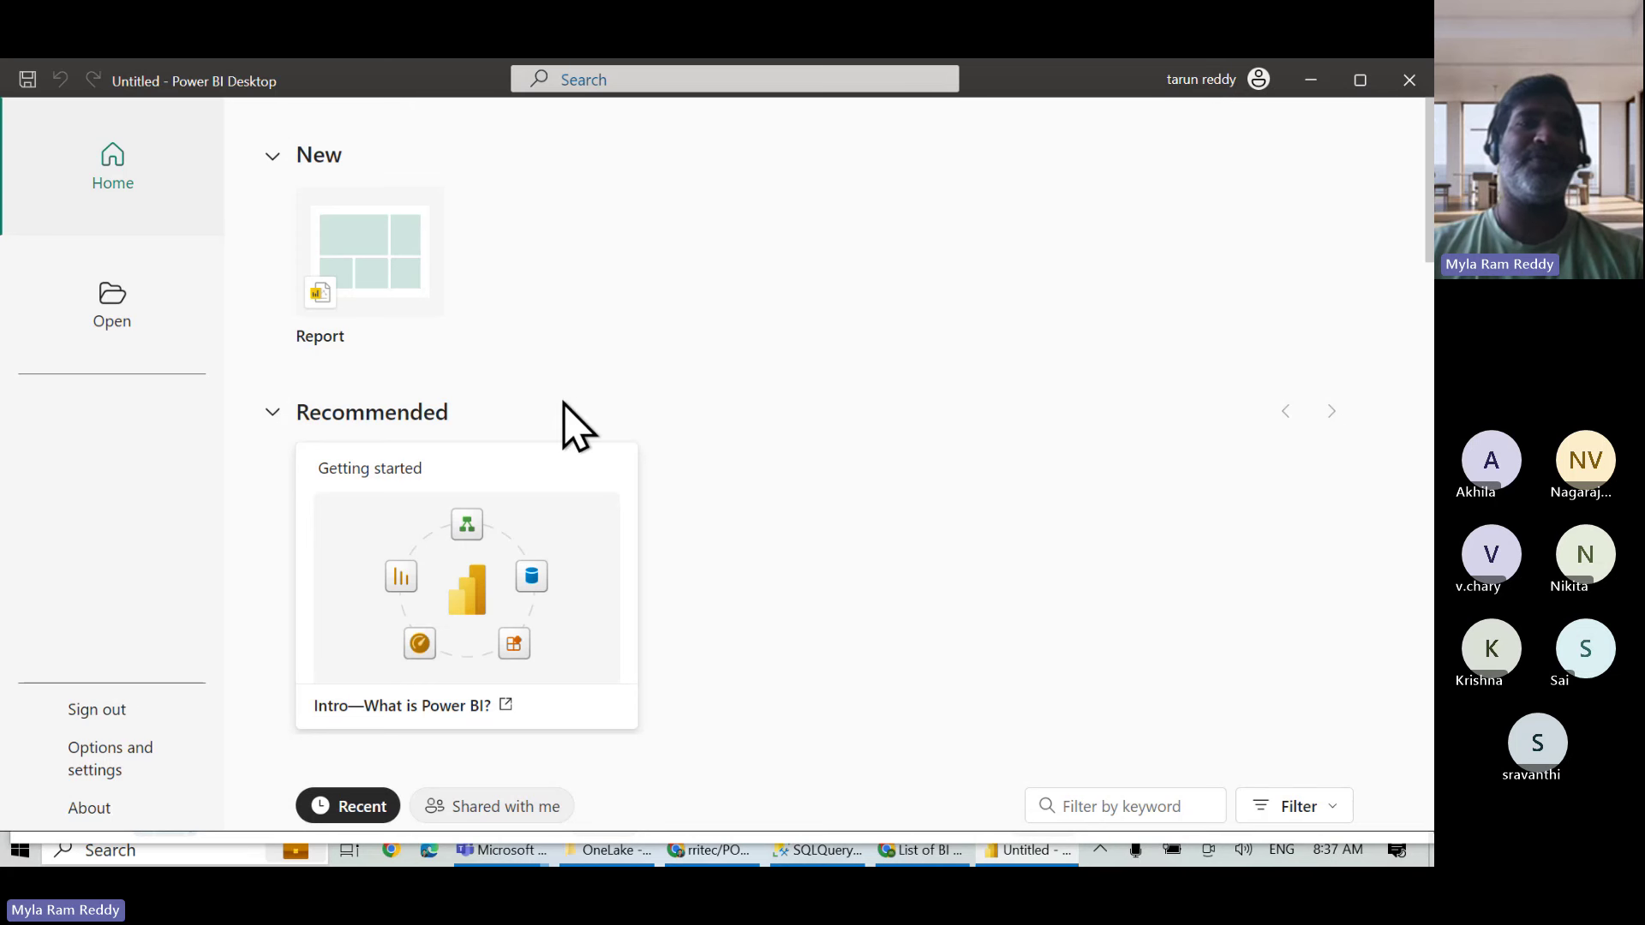
# Create a new blank report and dismiss the auto recovery notice, choosing to remove the recovered files.
pyautogui.click(368, 267)
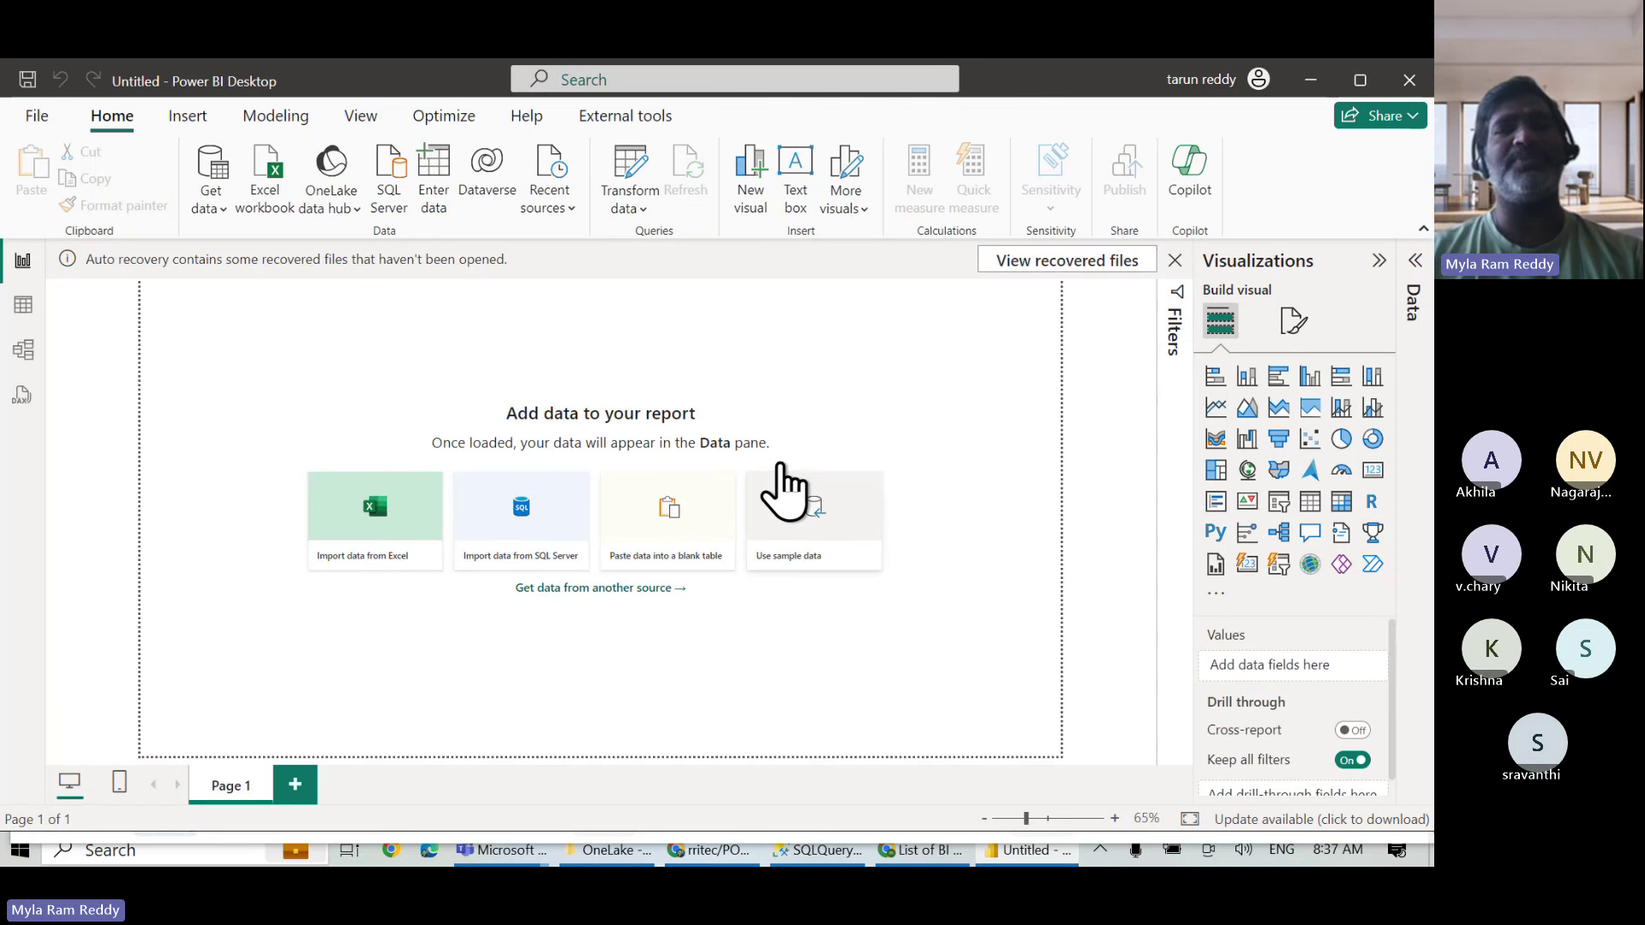
pyautogui.click(1174, 260)
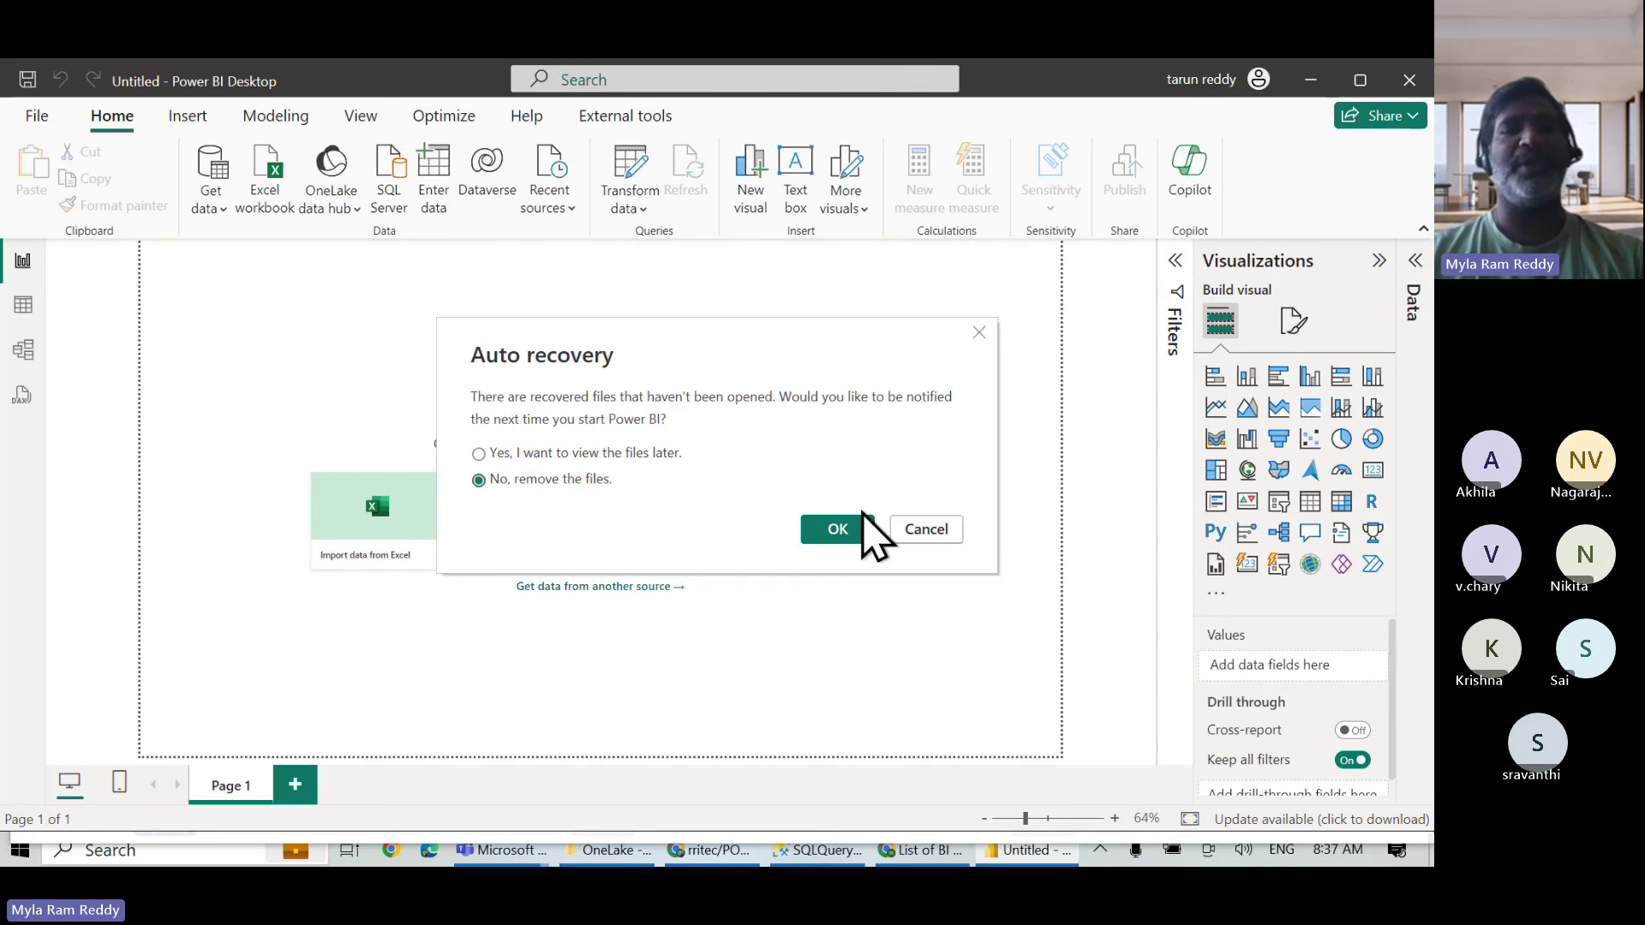
pyautogui.click(838, 529)
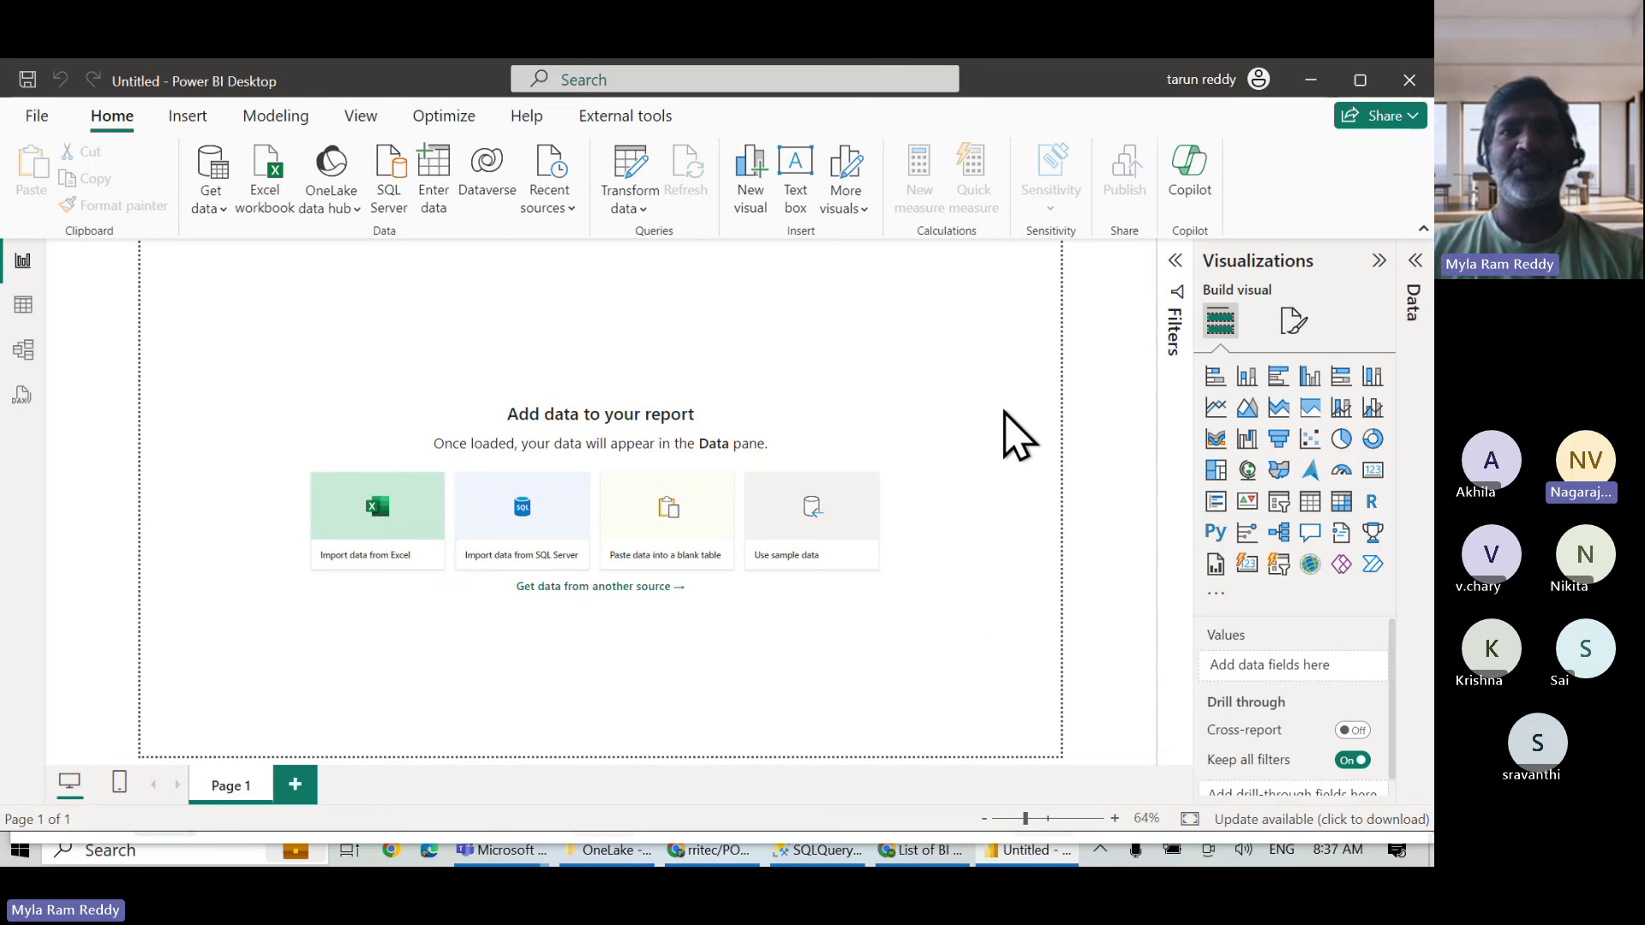
# Maximize the Power BI Desktop window, frame the product name in its title with a green rectangle, and exit annotation mode.
pyautogui.doubleClick(1054, 79)
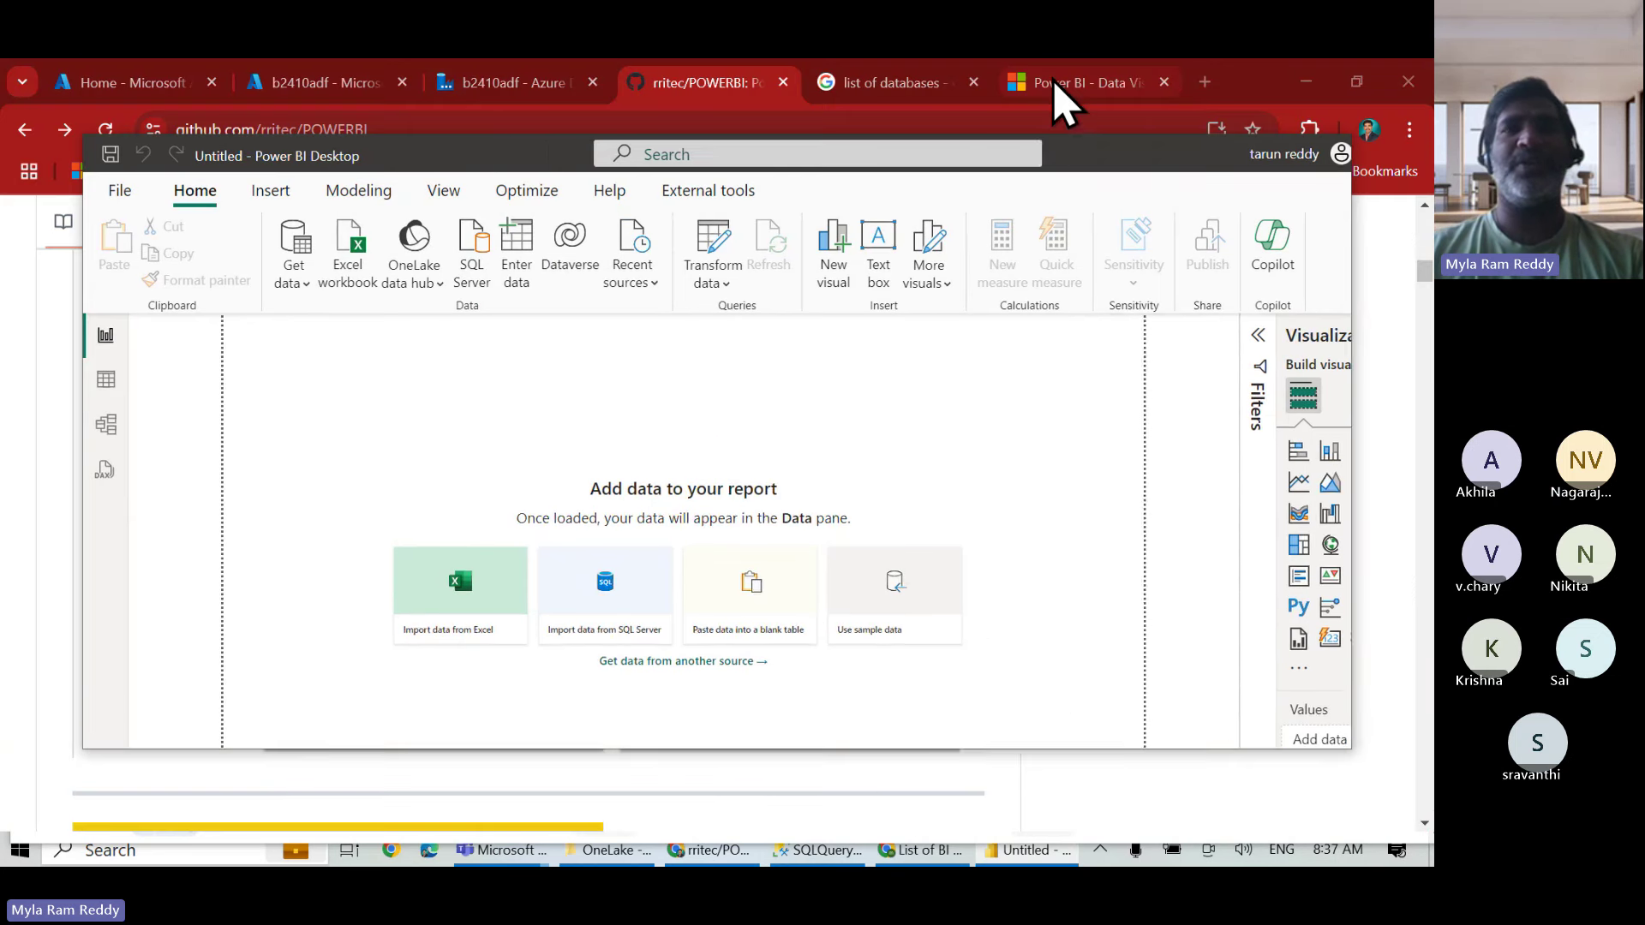
pyautogui.press('super+Up')
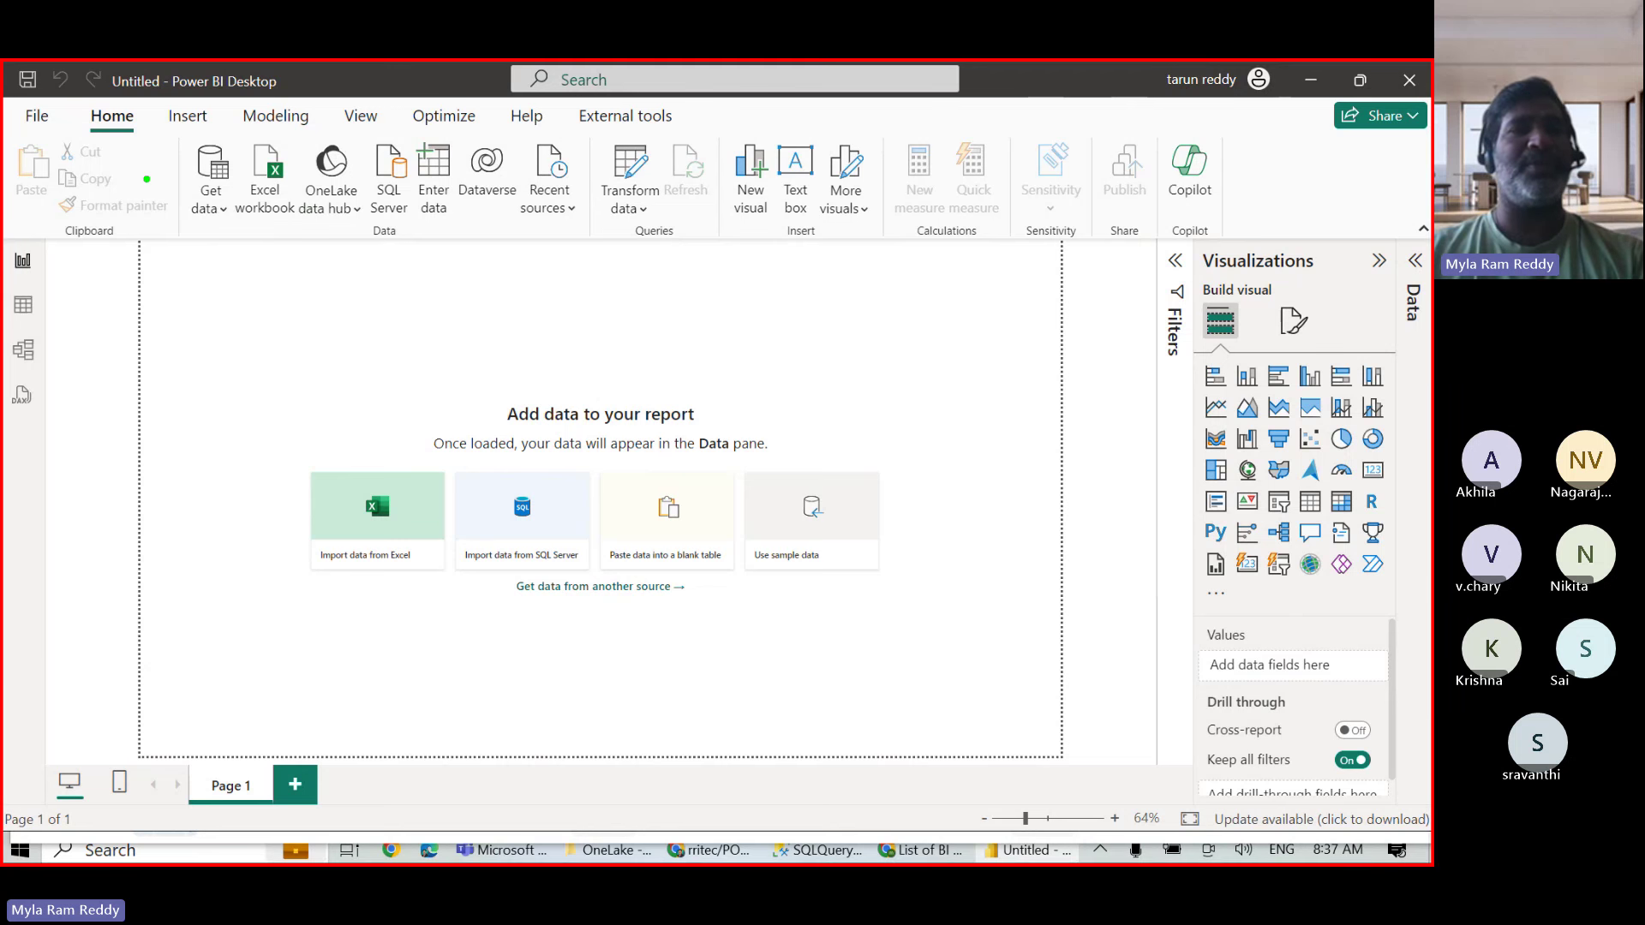
pyautogui.moveTo(166, 66); pyautogui.dragTo(291, 113)
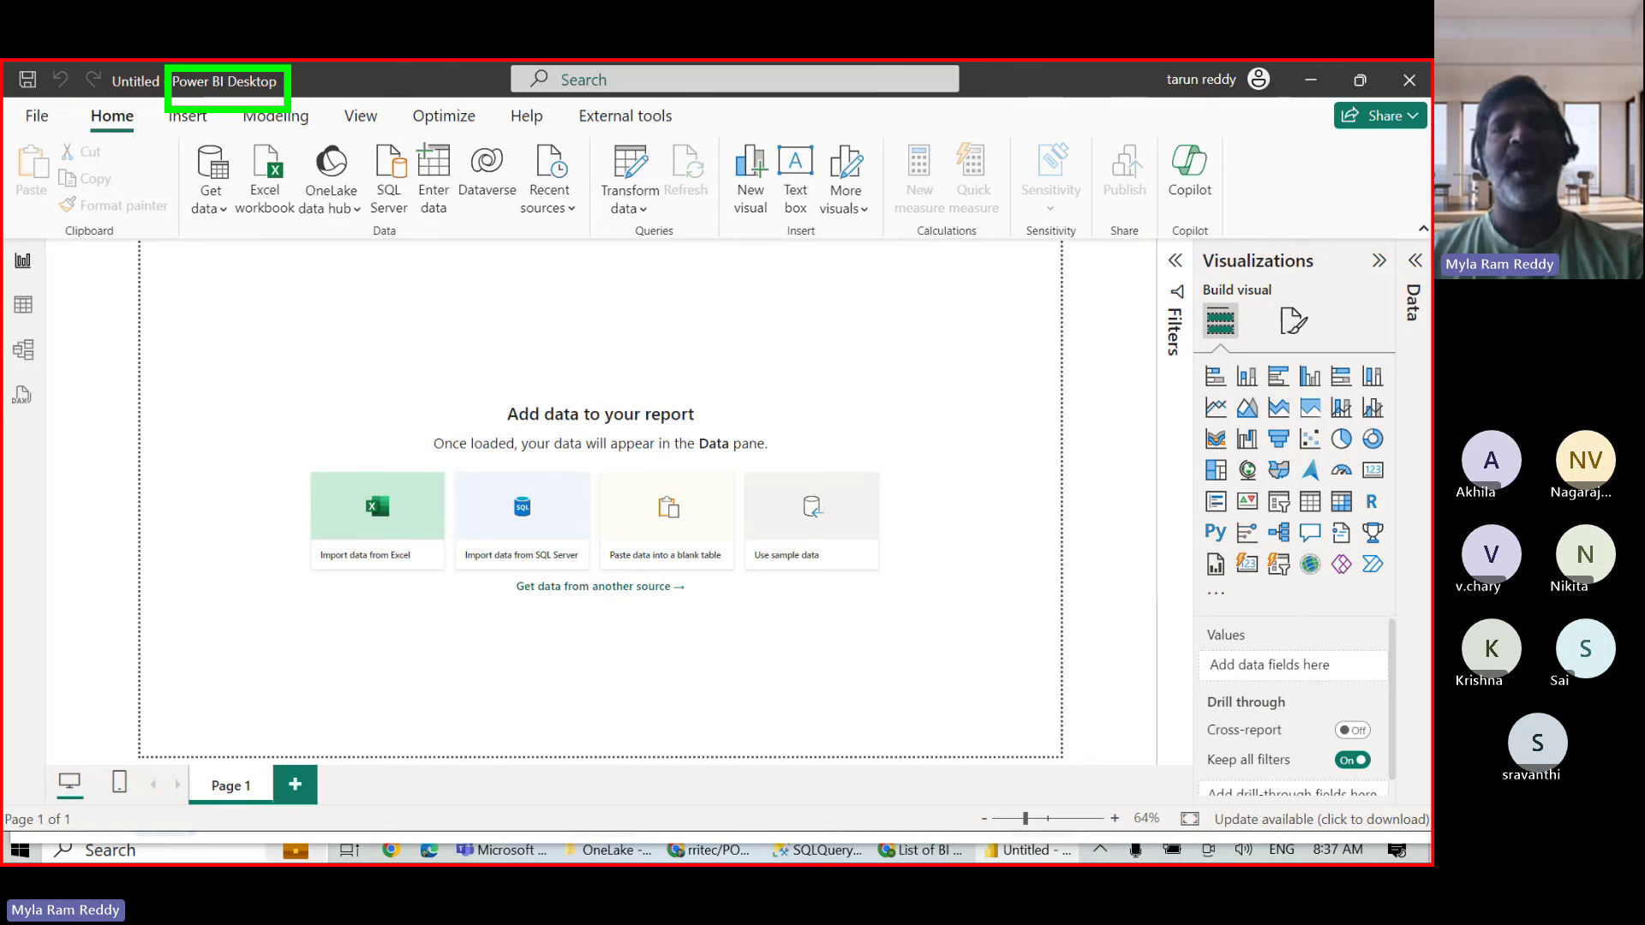
pyautogui.press('Escape')
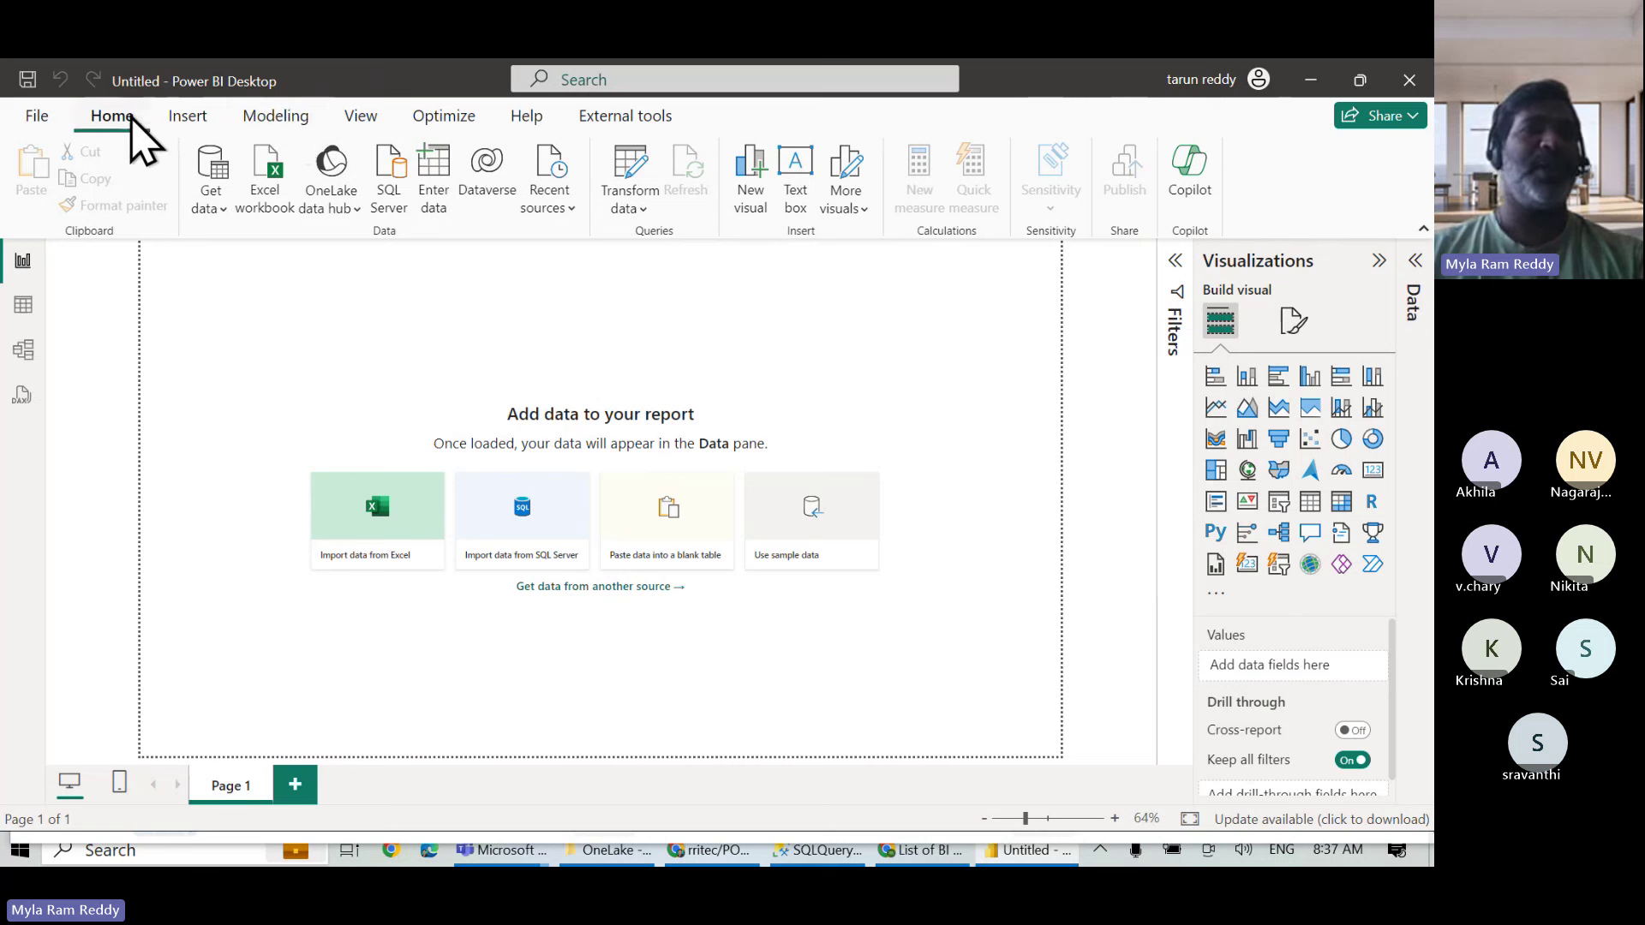
# Start saving the report and enter a file name that begins with b2411 and ends with _demo.
pyautogui.click(28, 82)
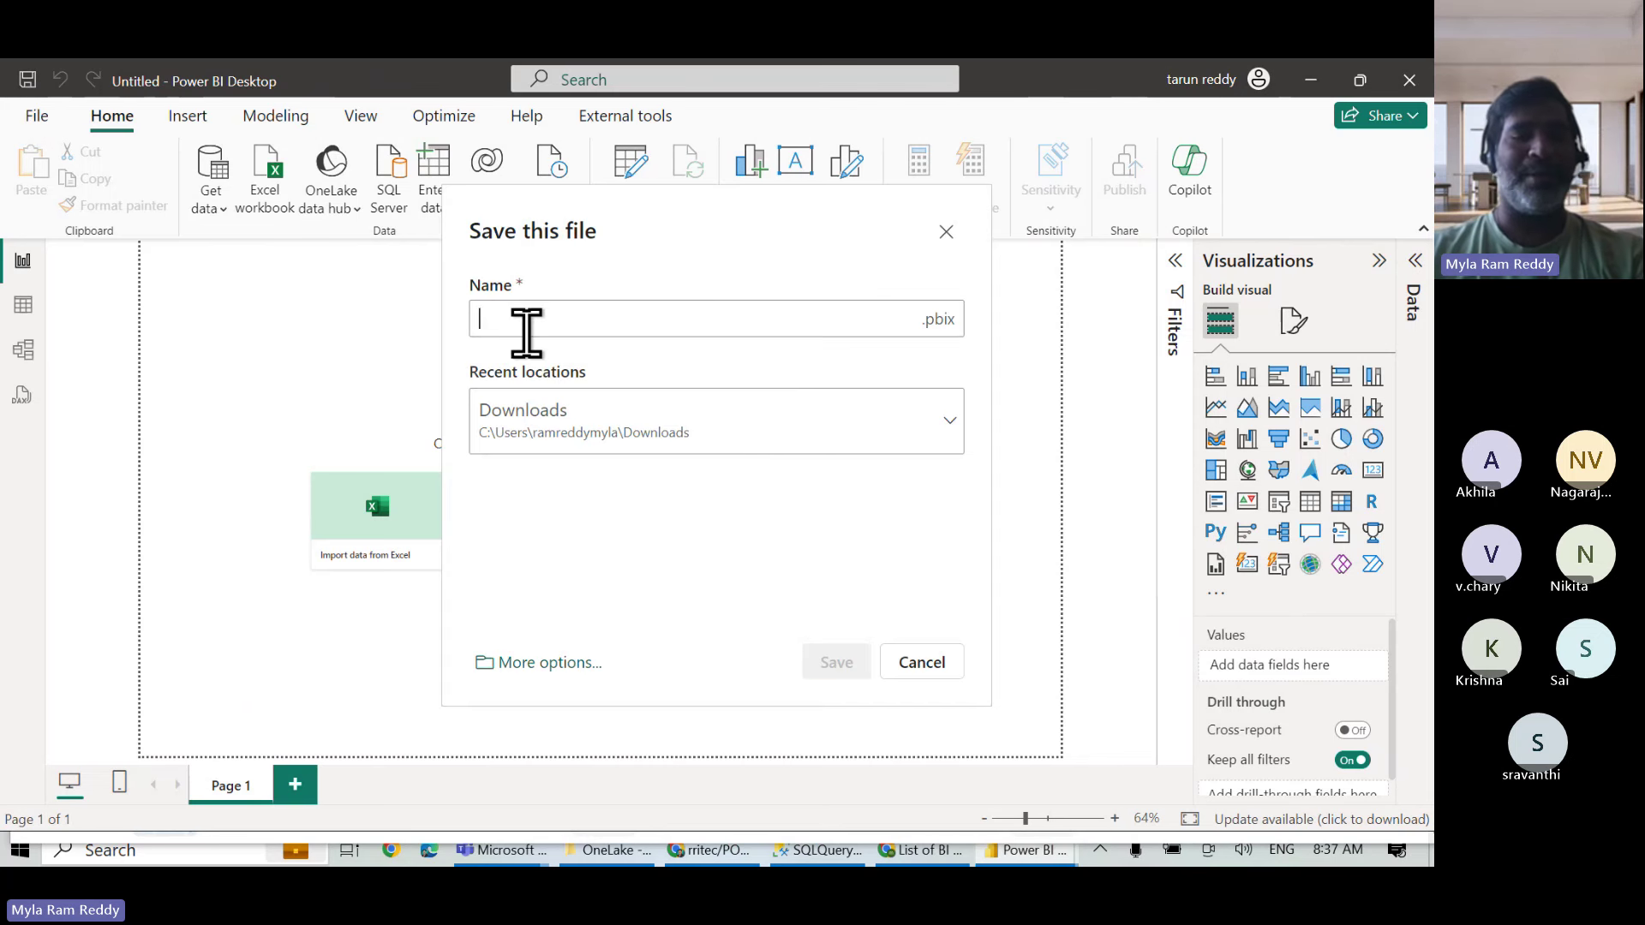
pyautogui.write('b')
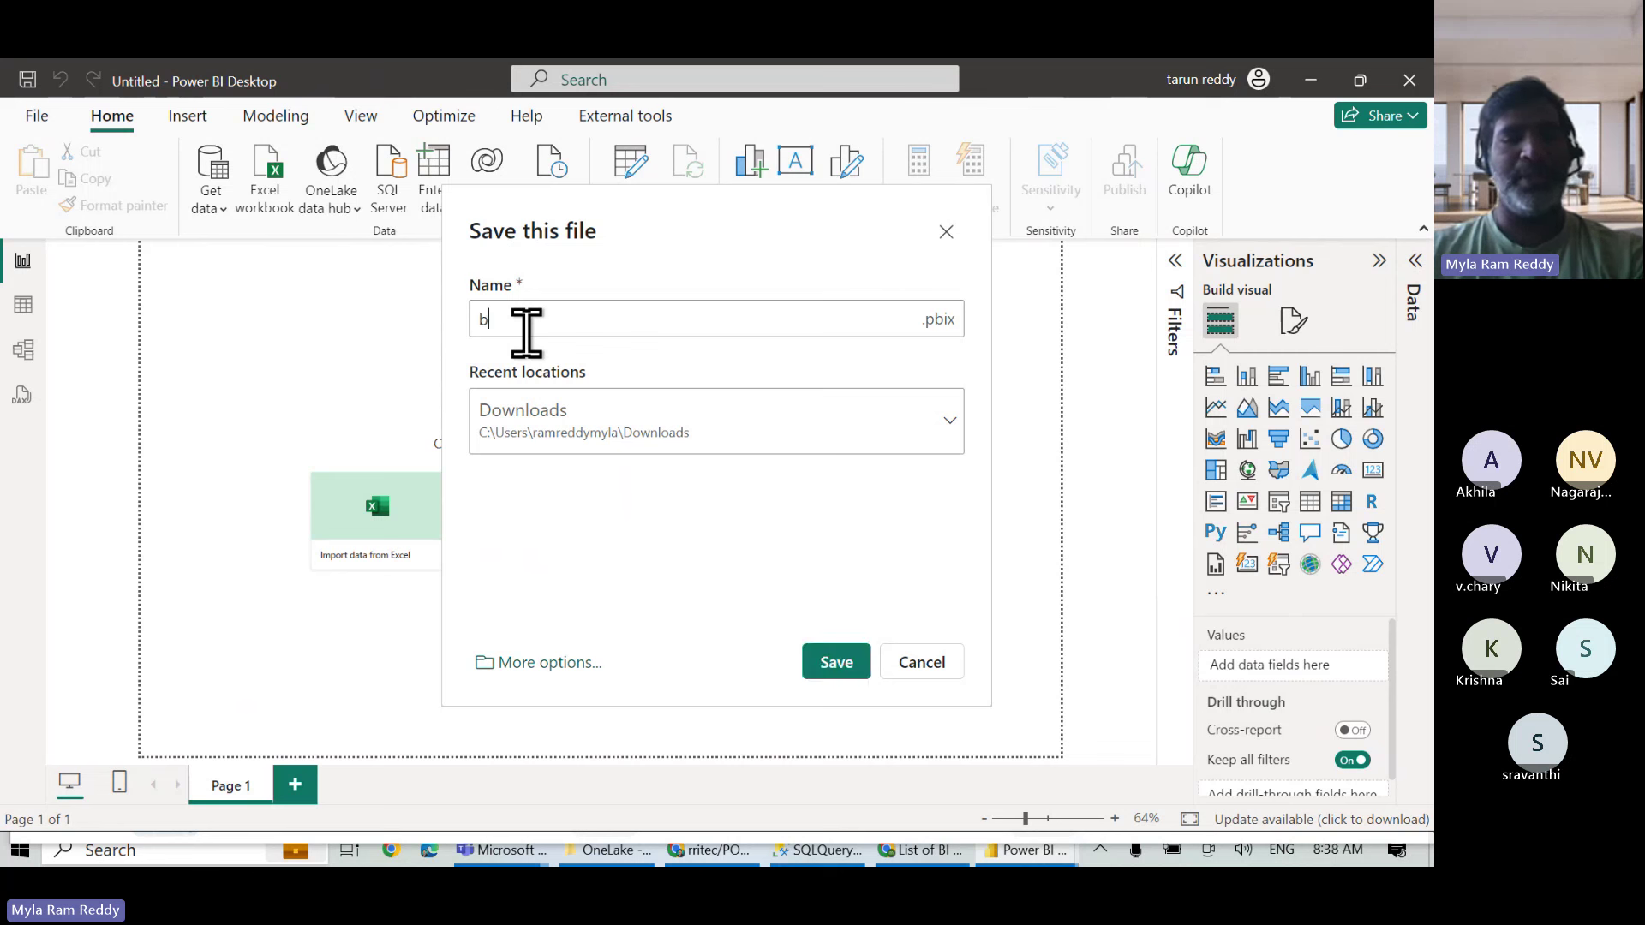
pyautogui.write('24')
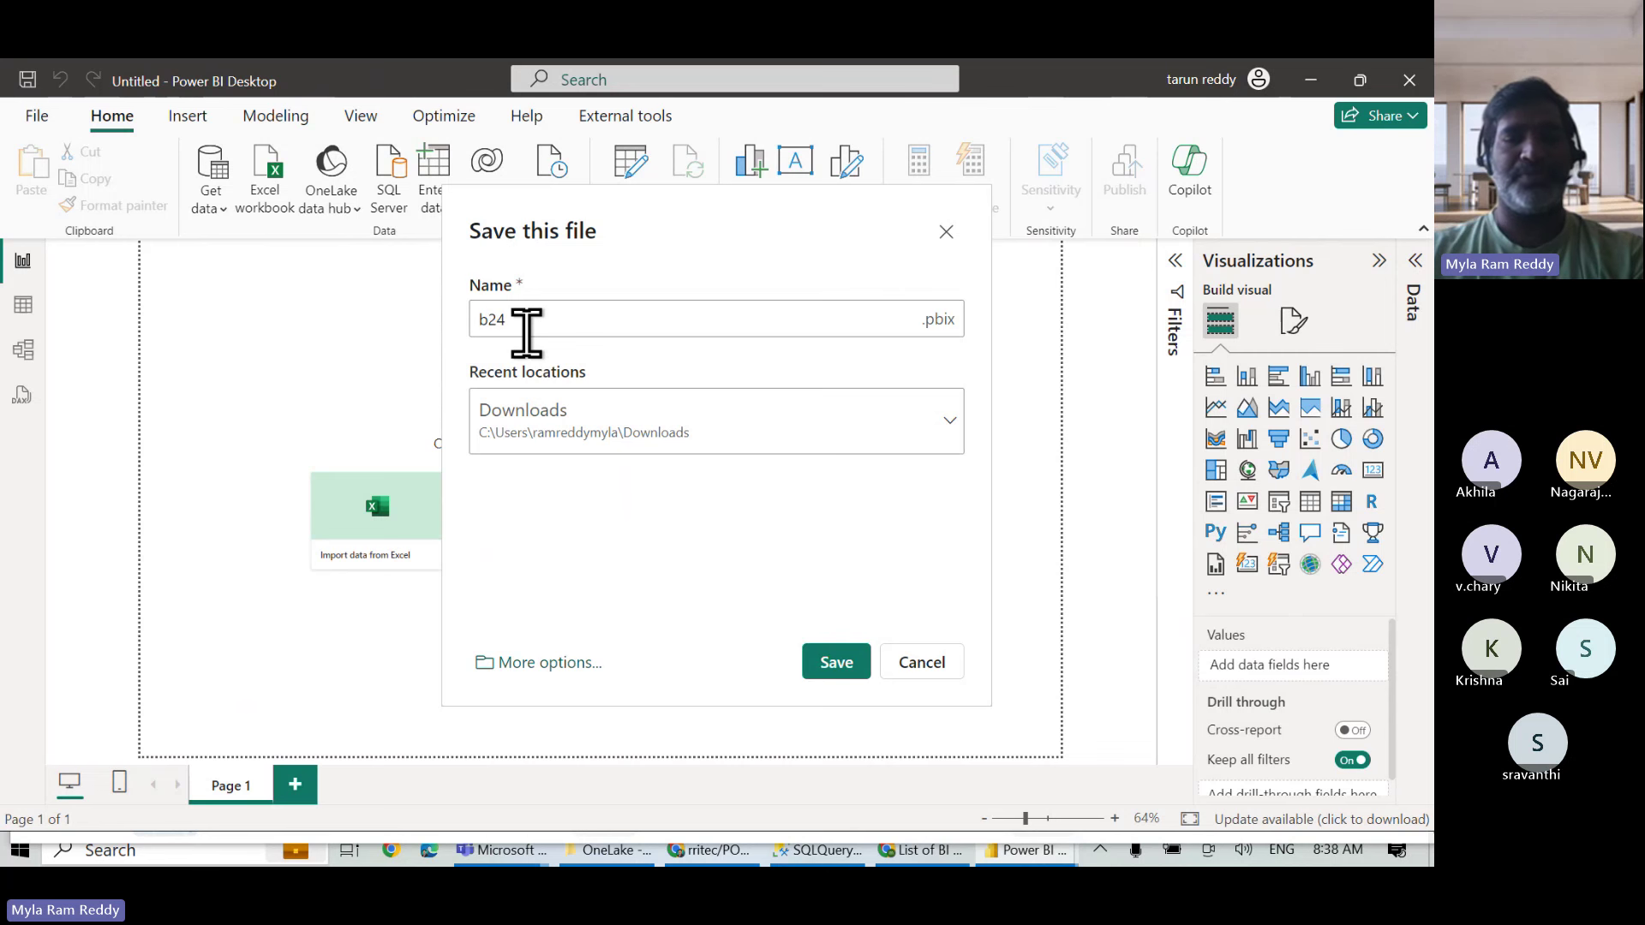
pyautogui.write('1')
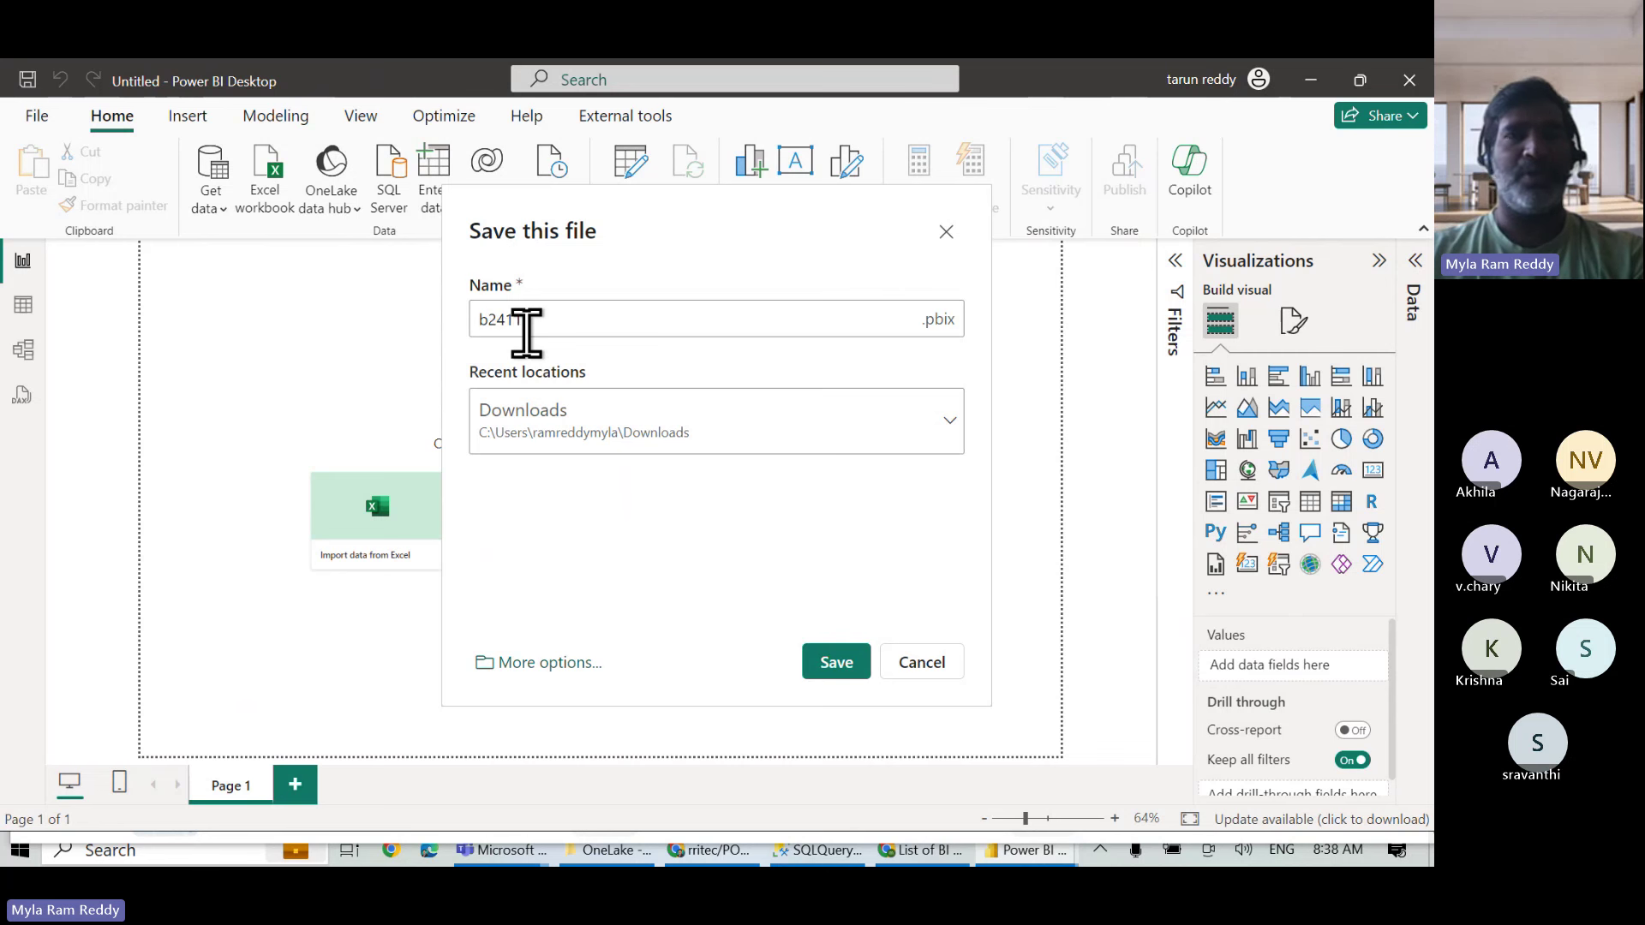
pyautogui.write('2_demo')
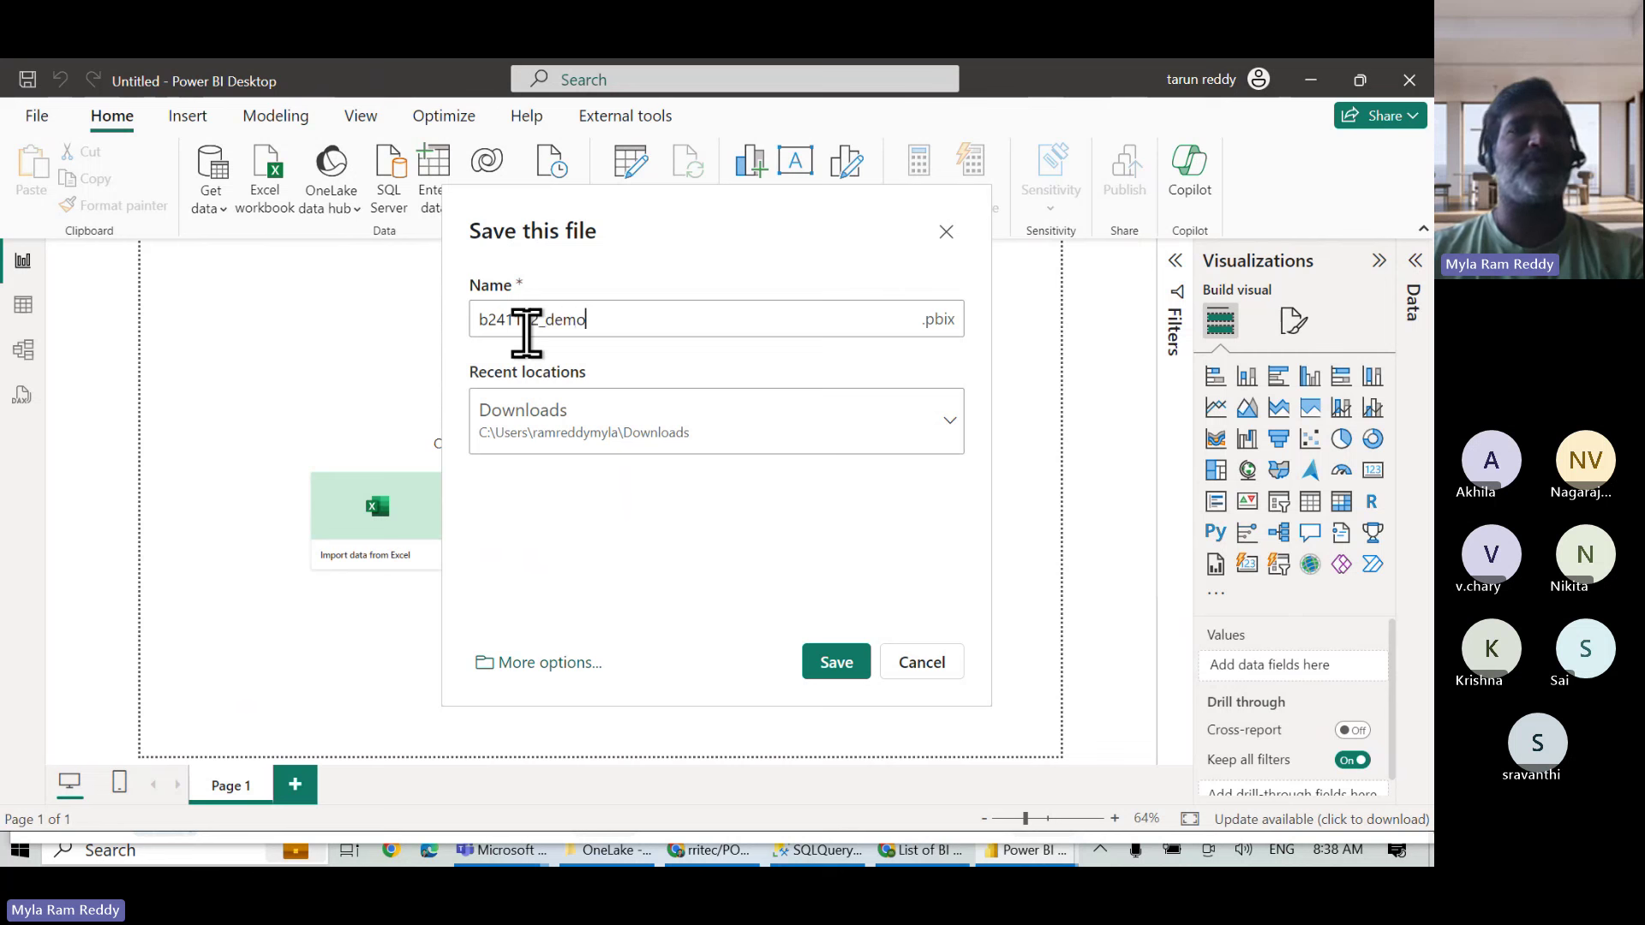
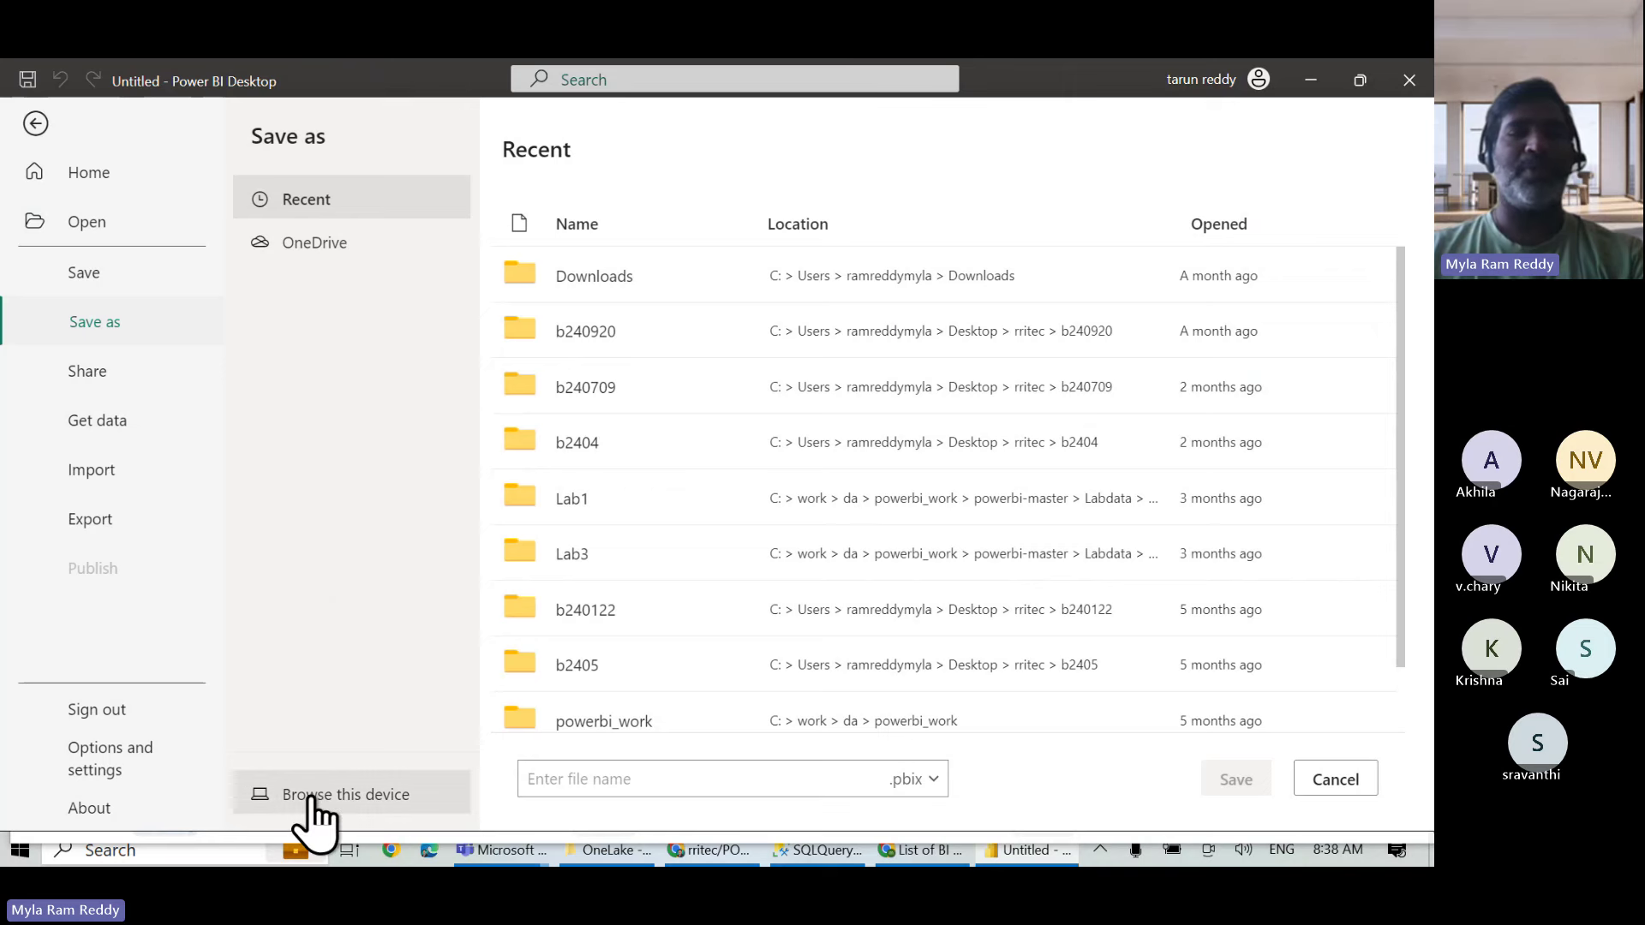
# Browse this device for a save location and open the rritec folder on the Desktop.
pyautogui.click(313, 795)
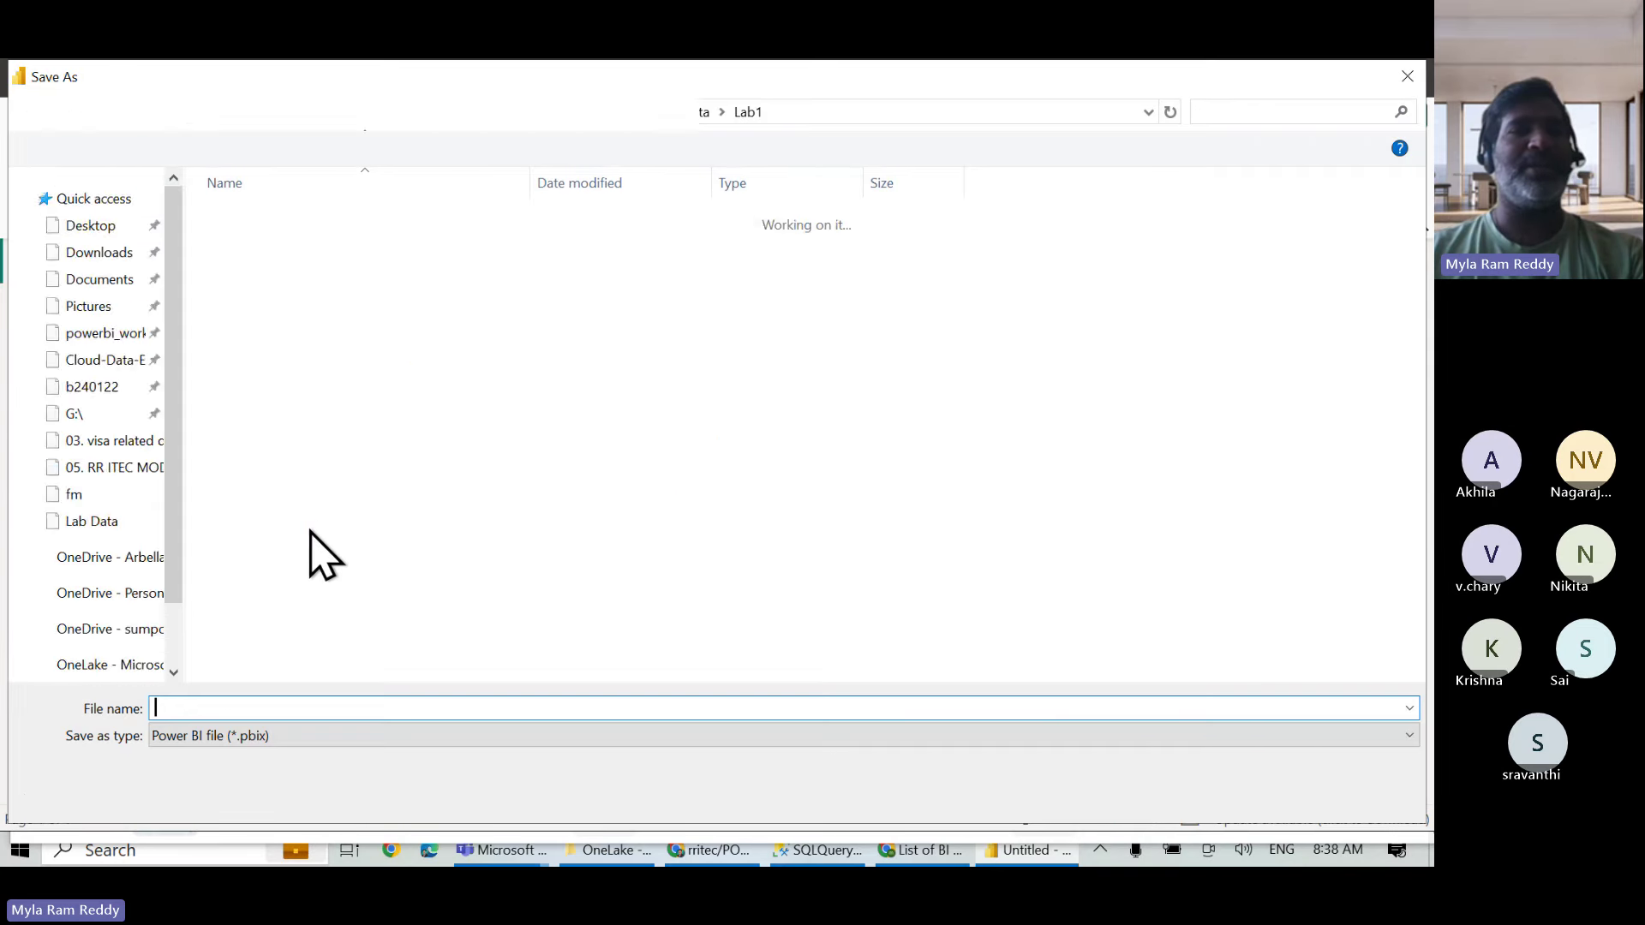
pyautogui.scroll(3, 171, 351)
pyautogui.scroll(2, 128, 313)
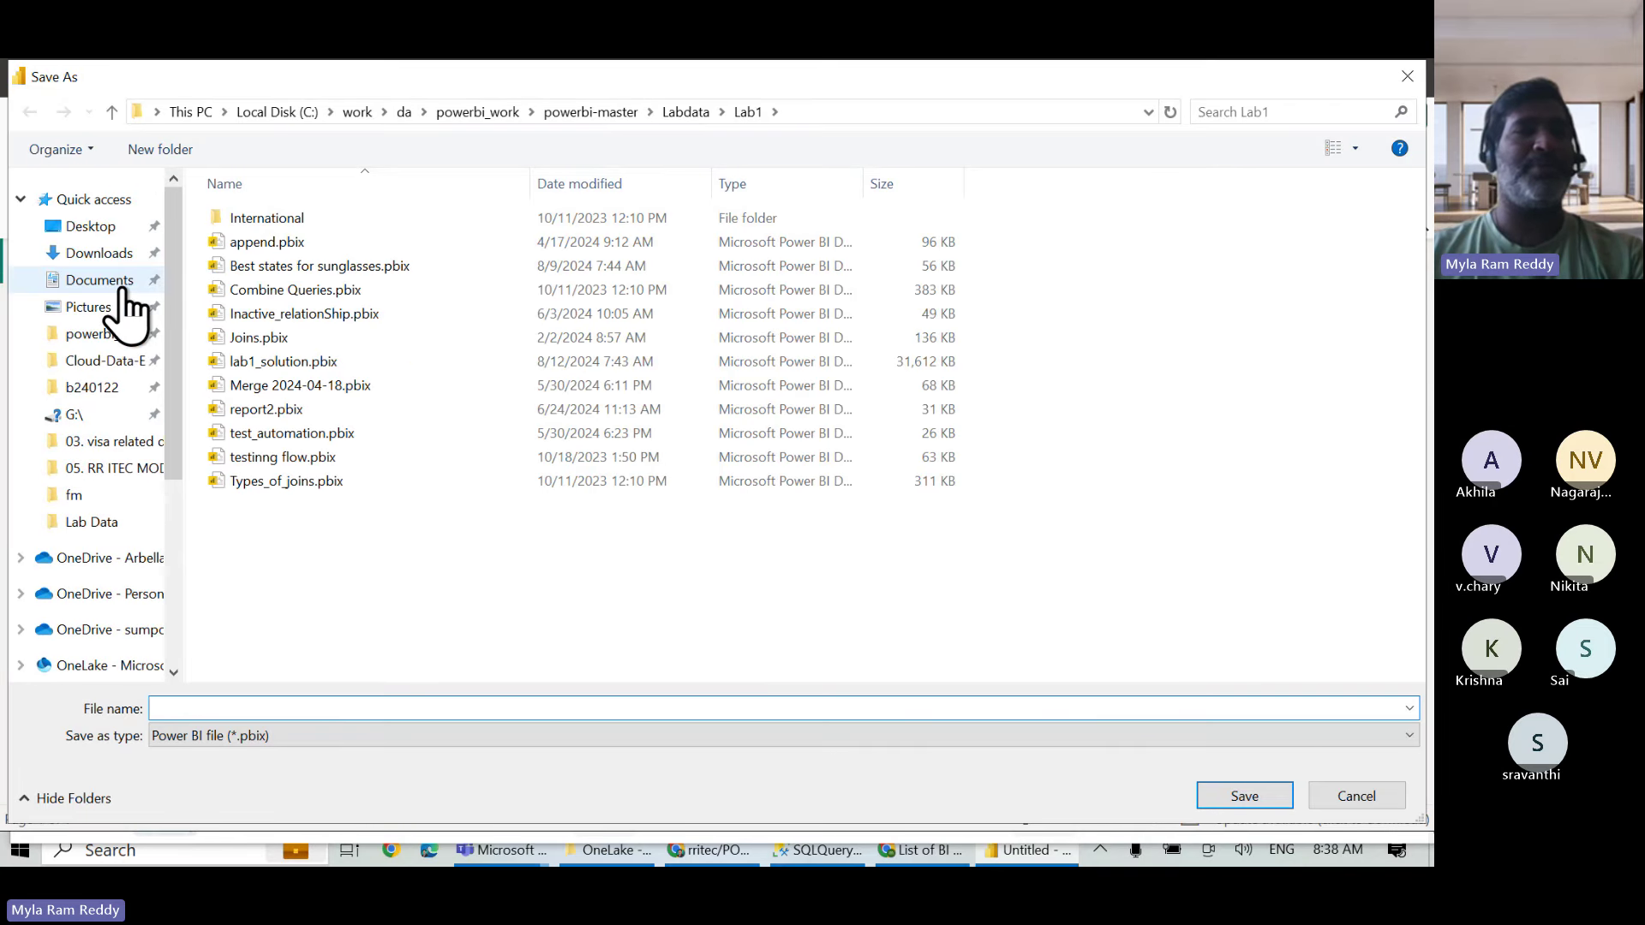
pyautogui.click(94, 227)
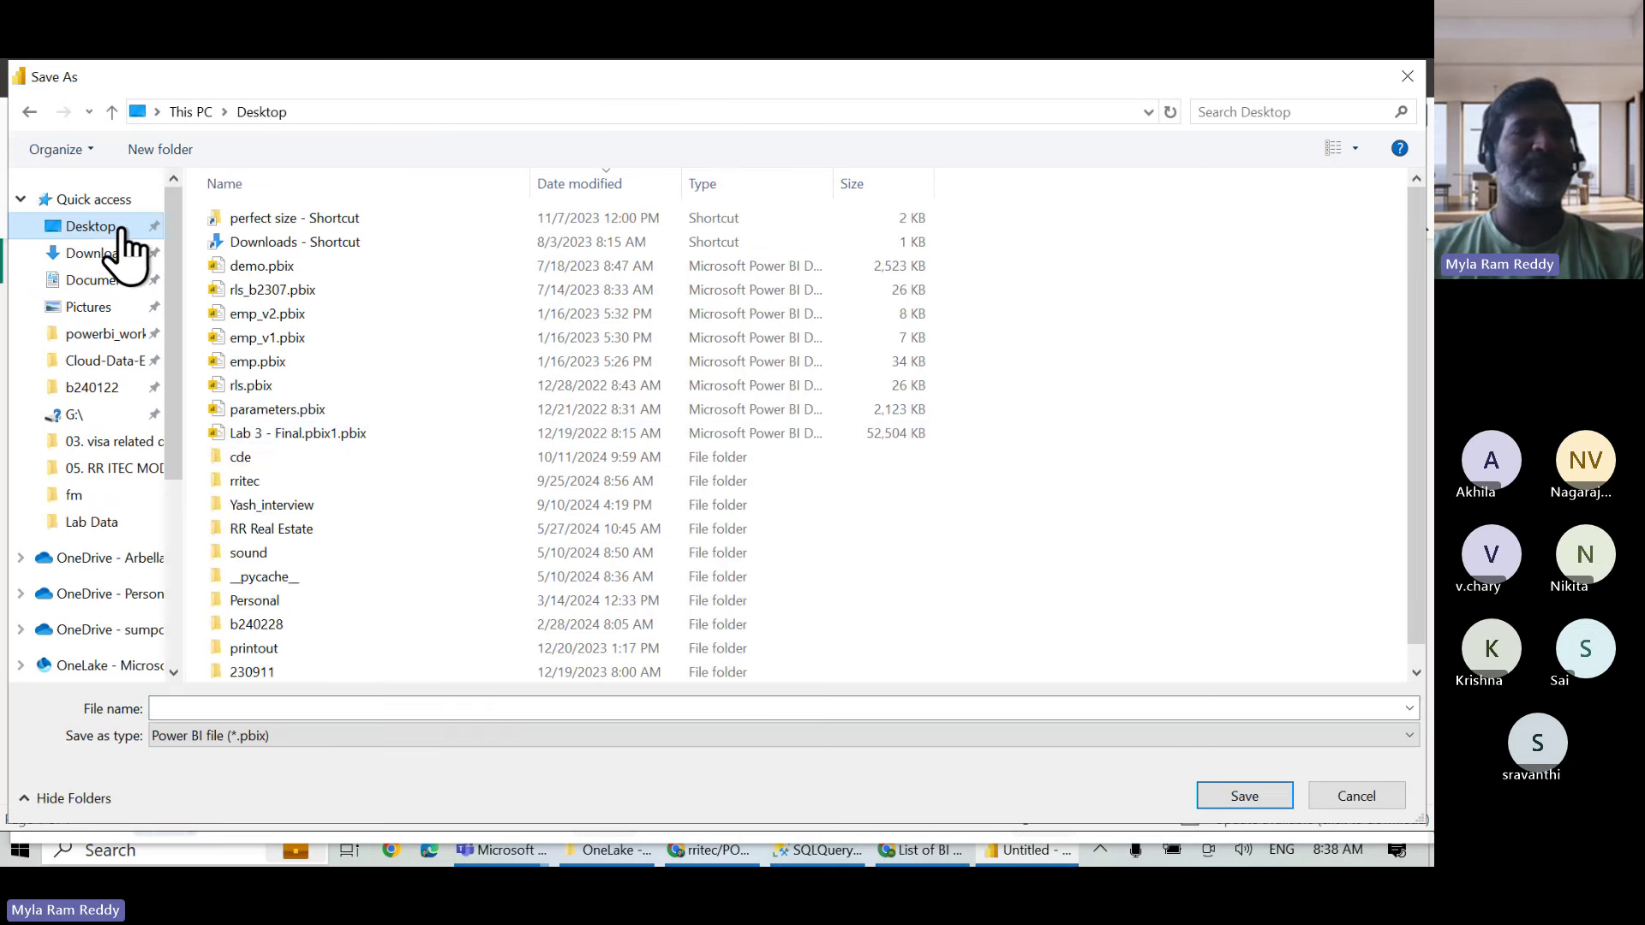
pyautogui.doubleClick(266, 482)
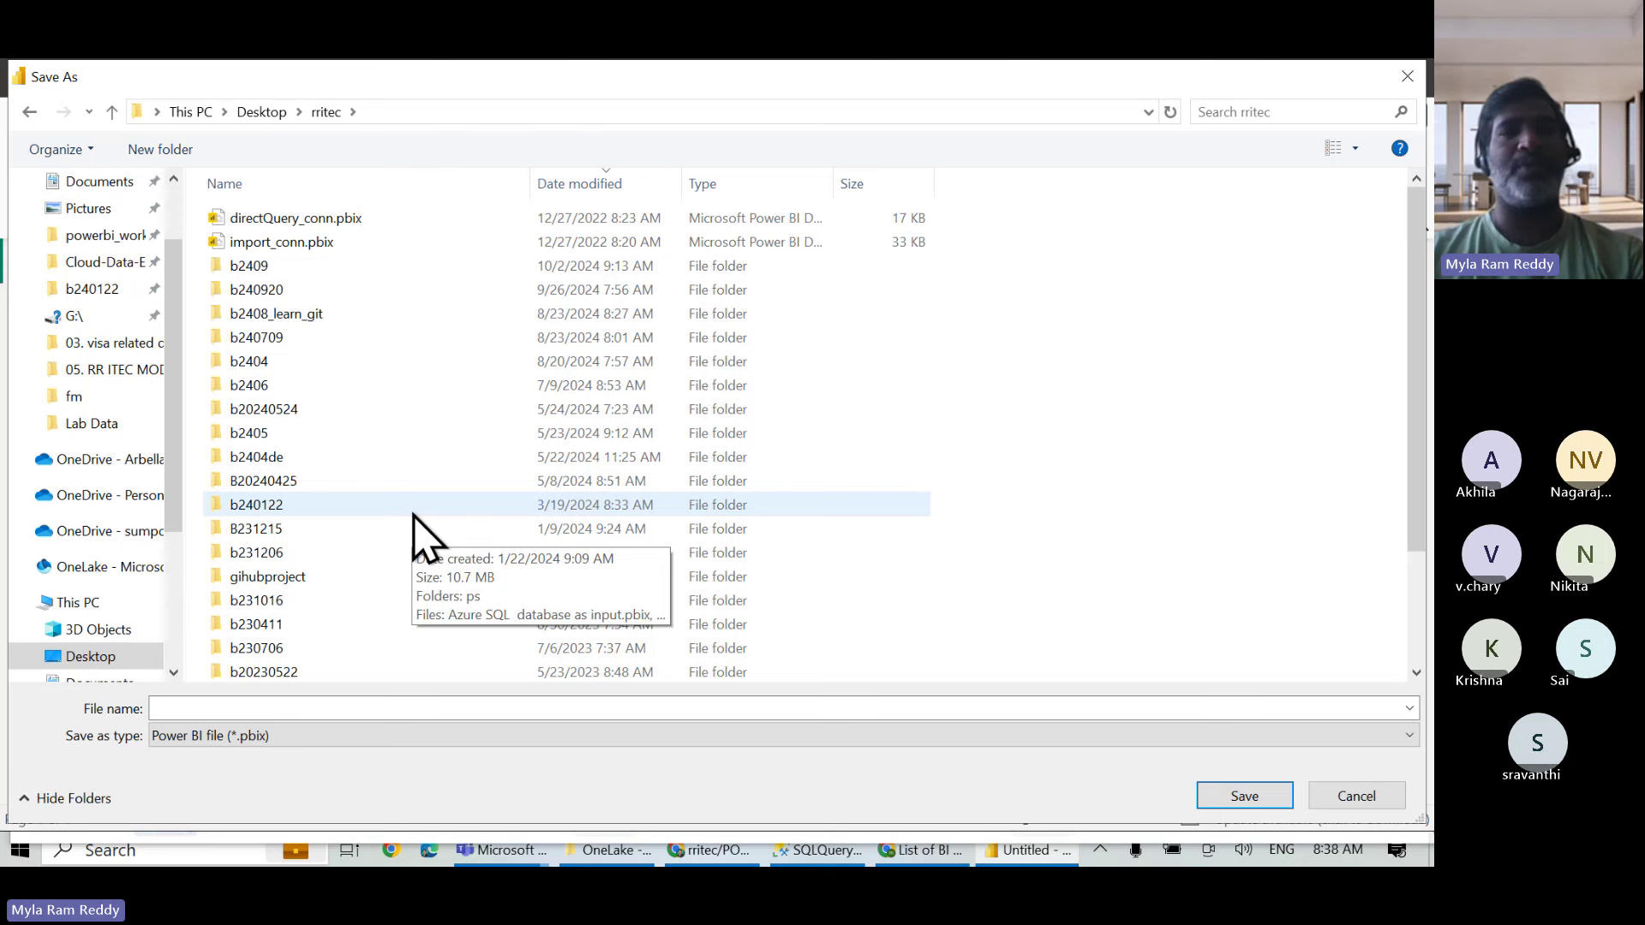
# Create a folder named b2411 inside rritec and open it as the save location.
pyautogui.click(163, 150)
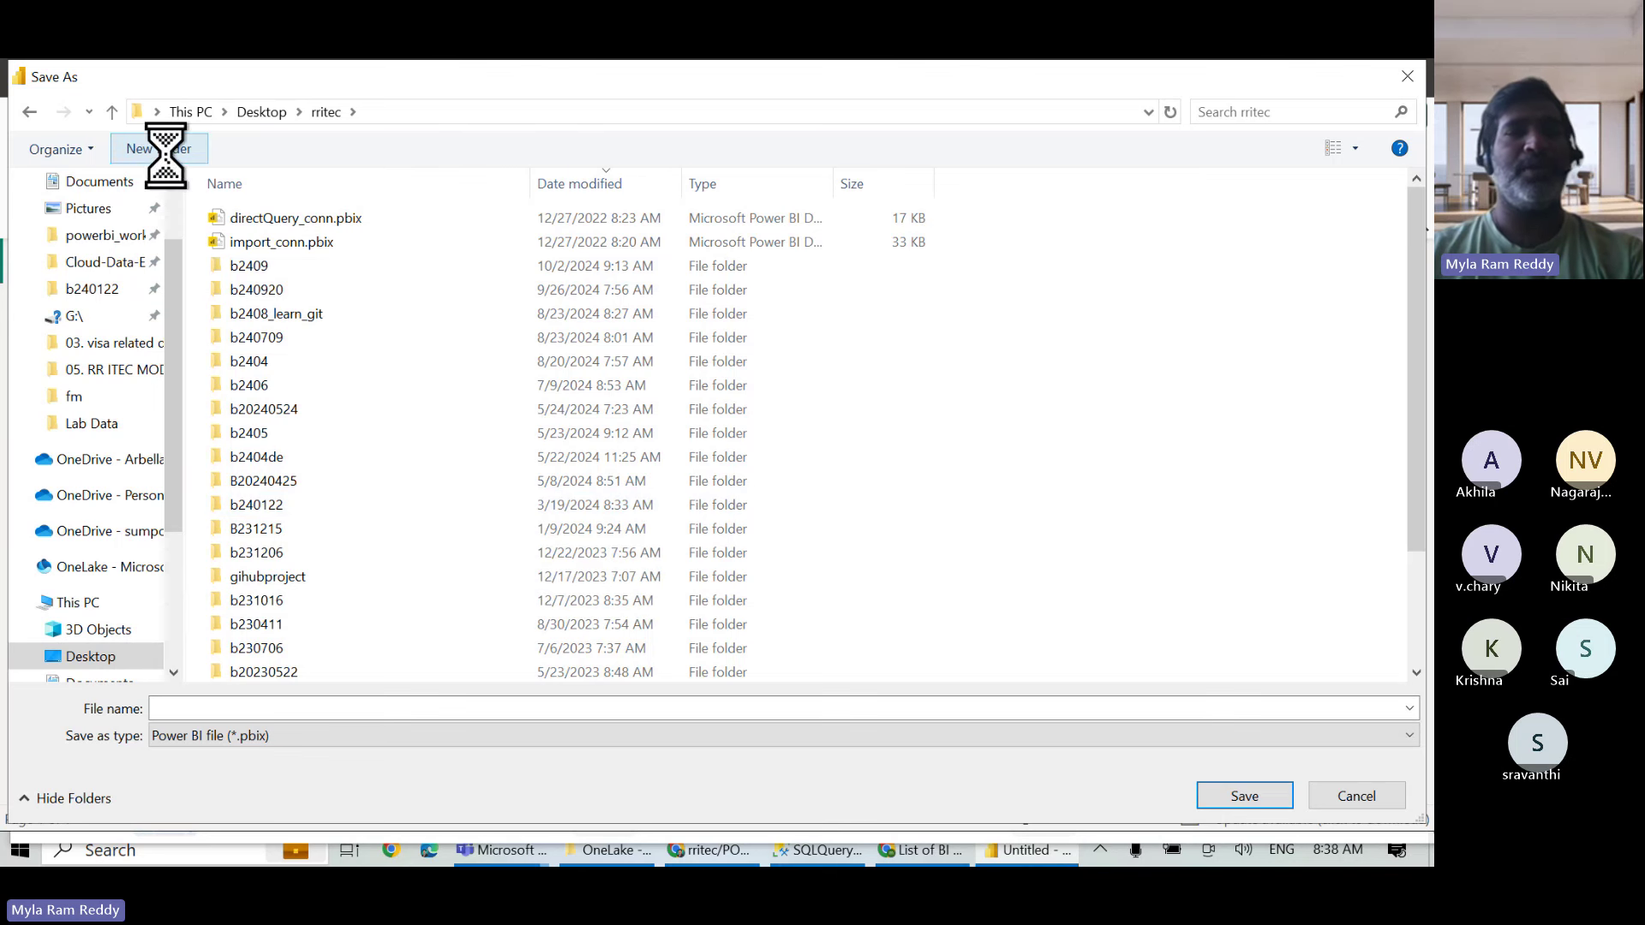
pyautogui.write('b24')
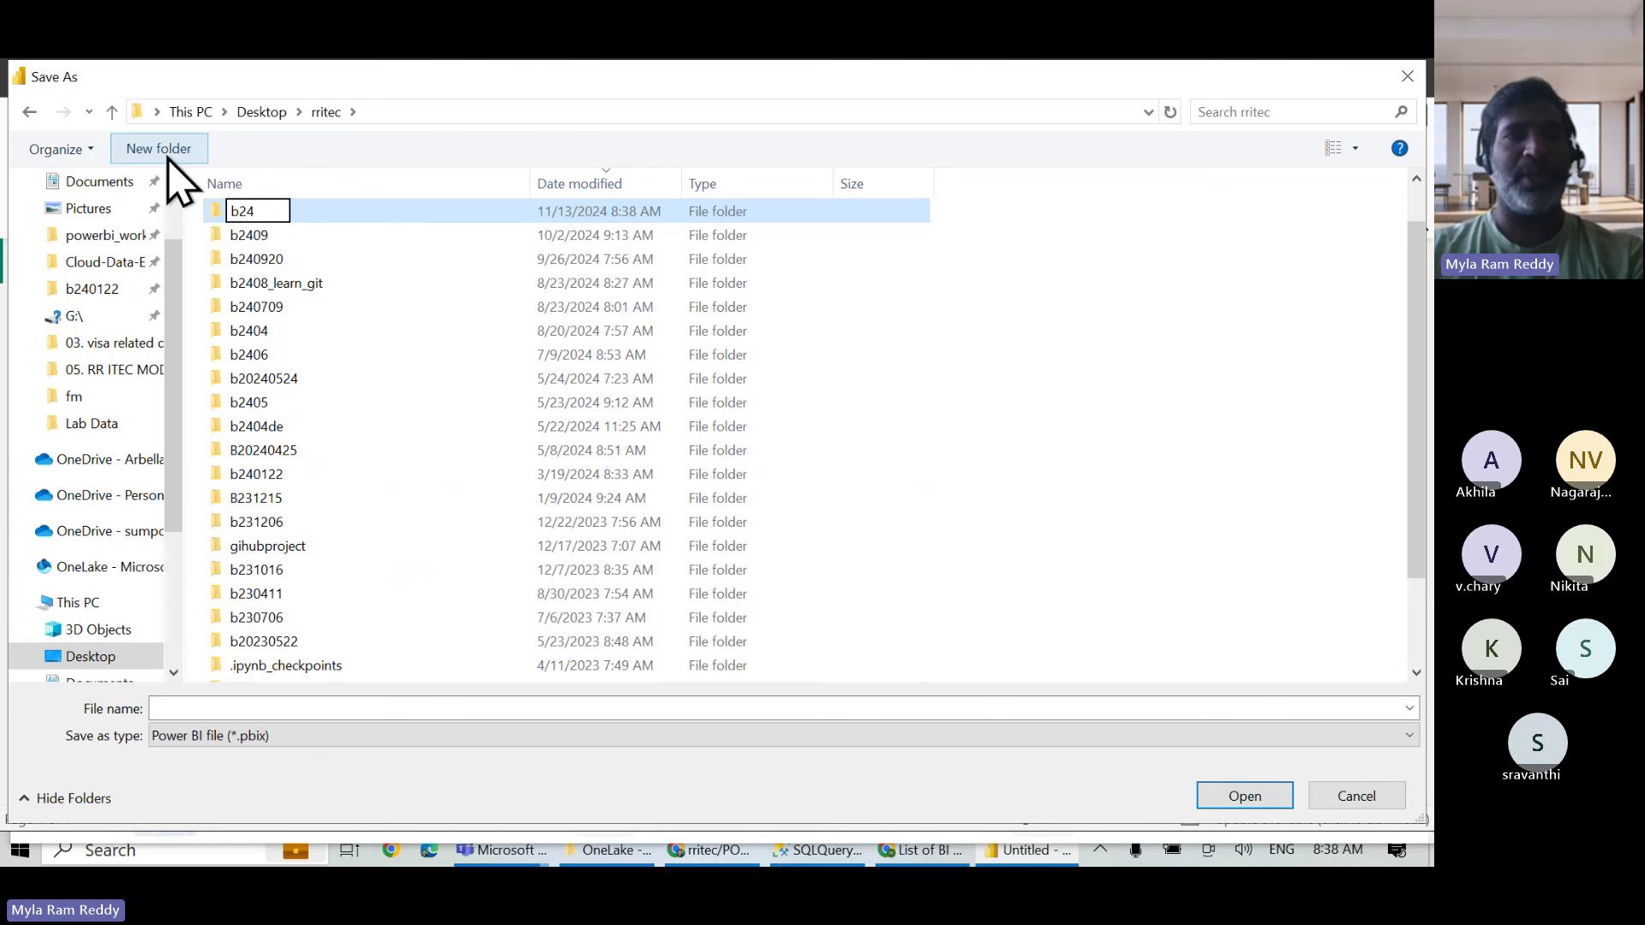
pyautogui.write('11')
pyautogui.press('Return')
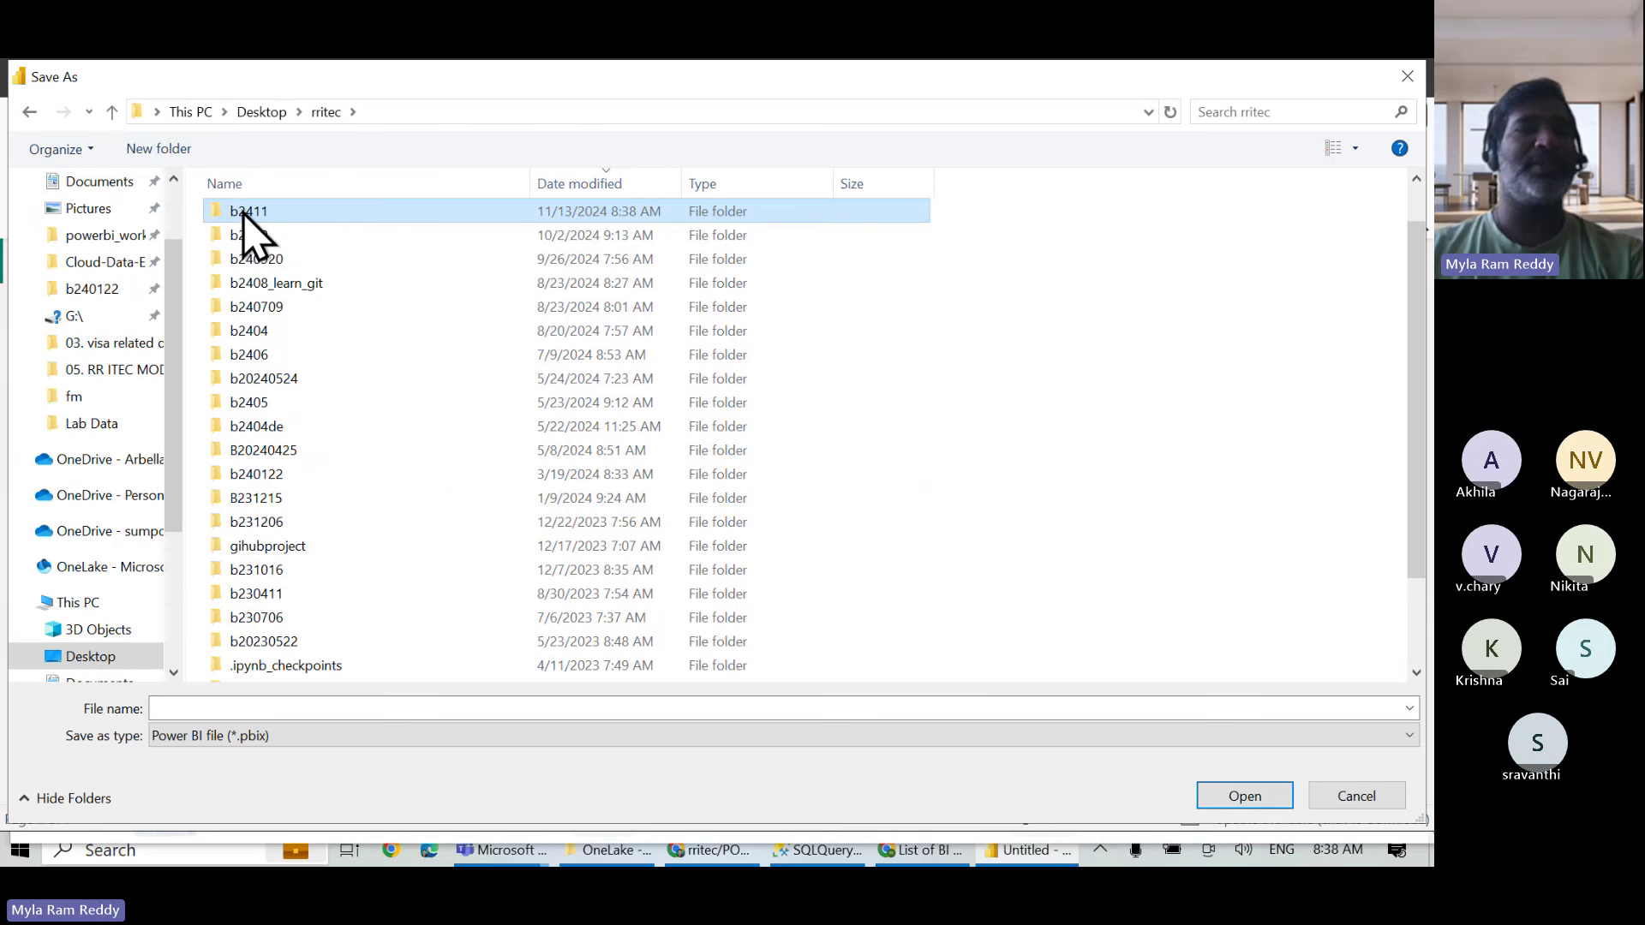
pyautogui.doubleClick(243, 211)
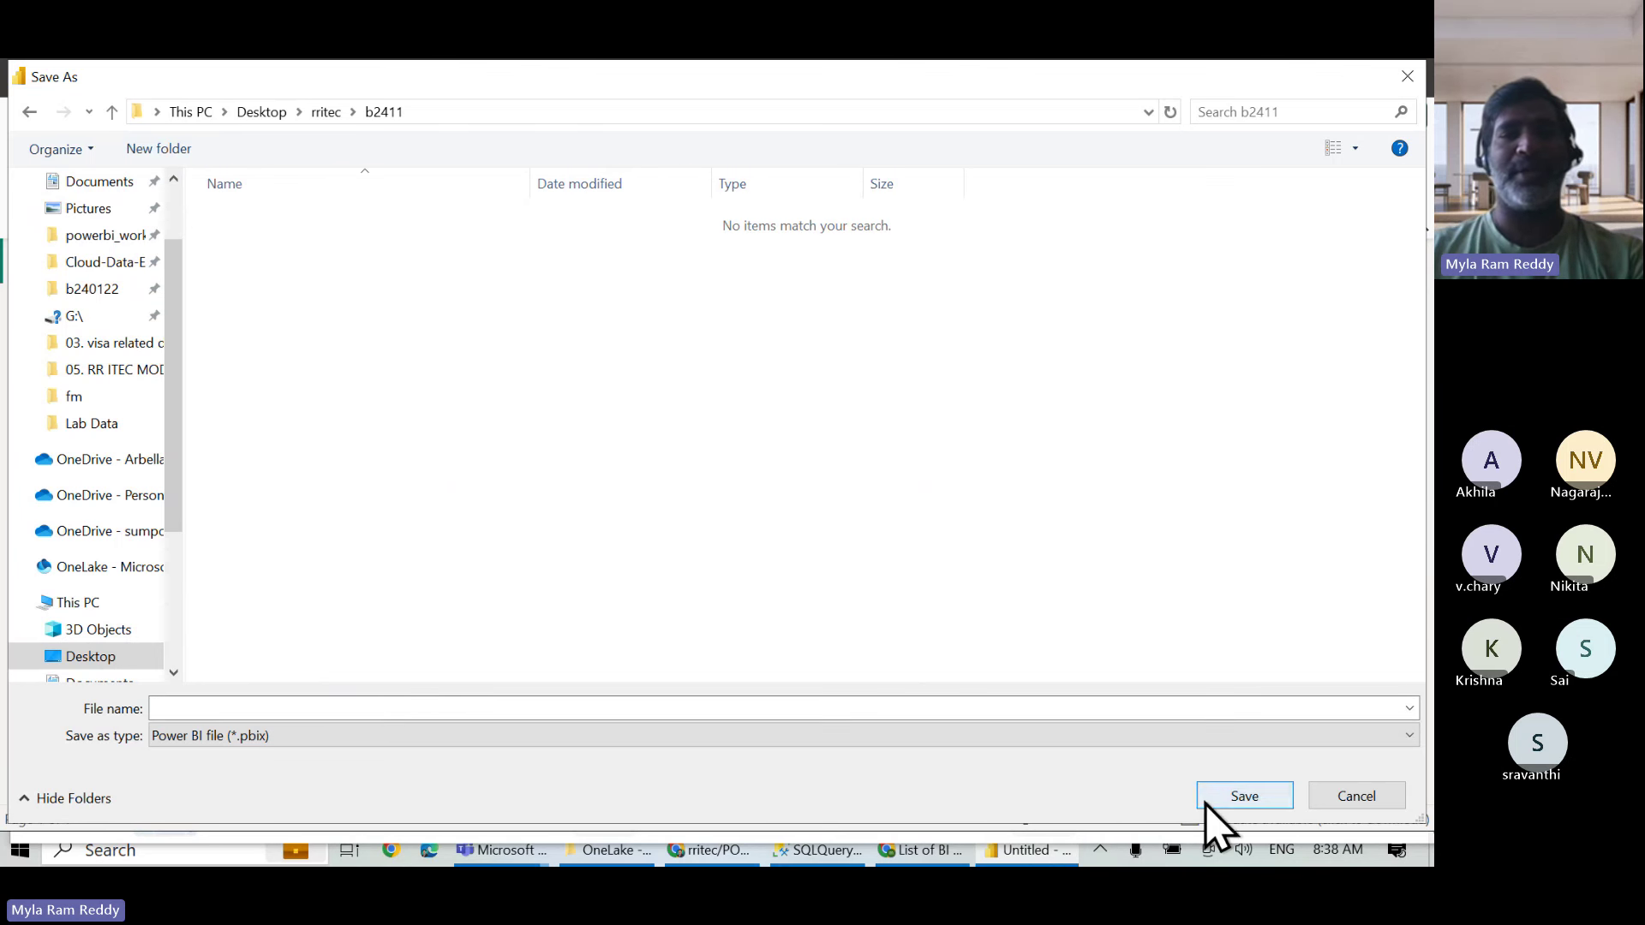
# Save the report as the Power BI file b241112_demo in the b2411 folder.
pyautogui.click(735, 704)
pyautogui.write('b24')
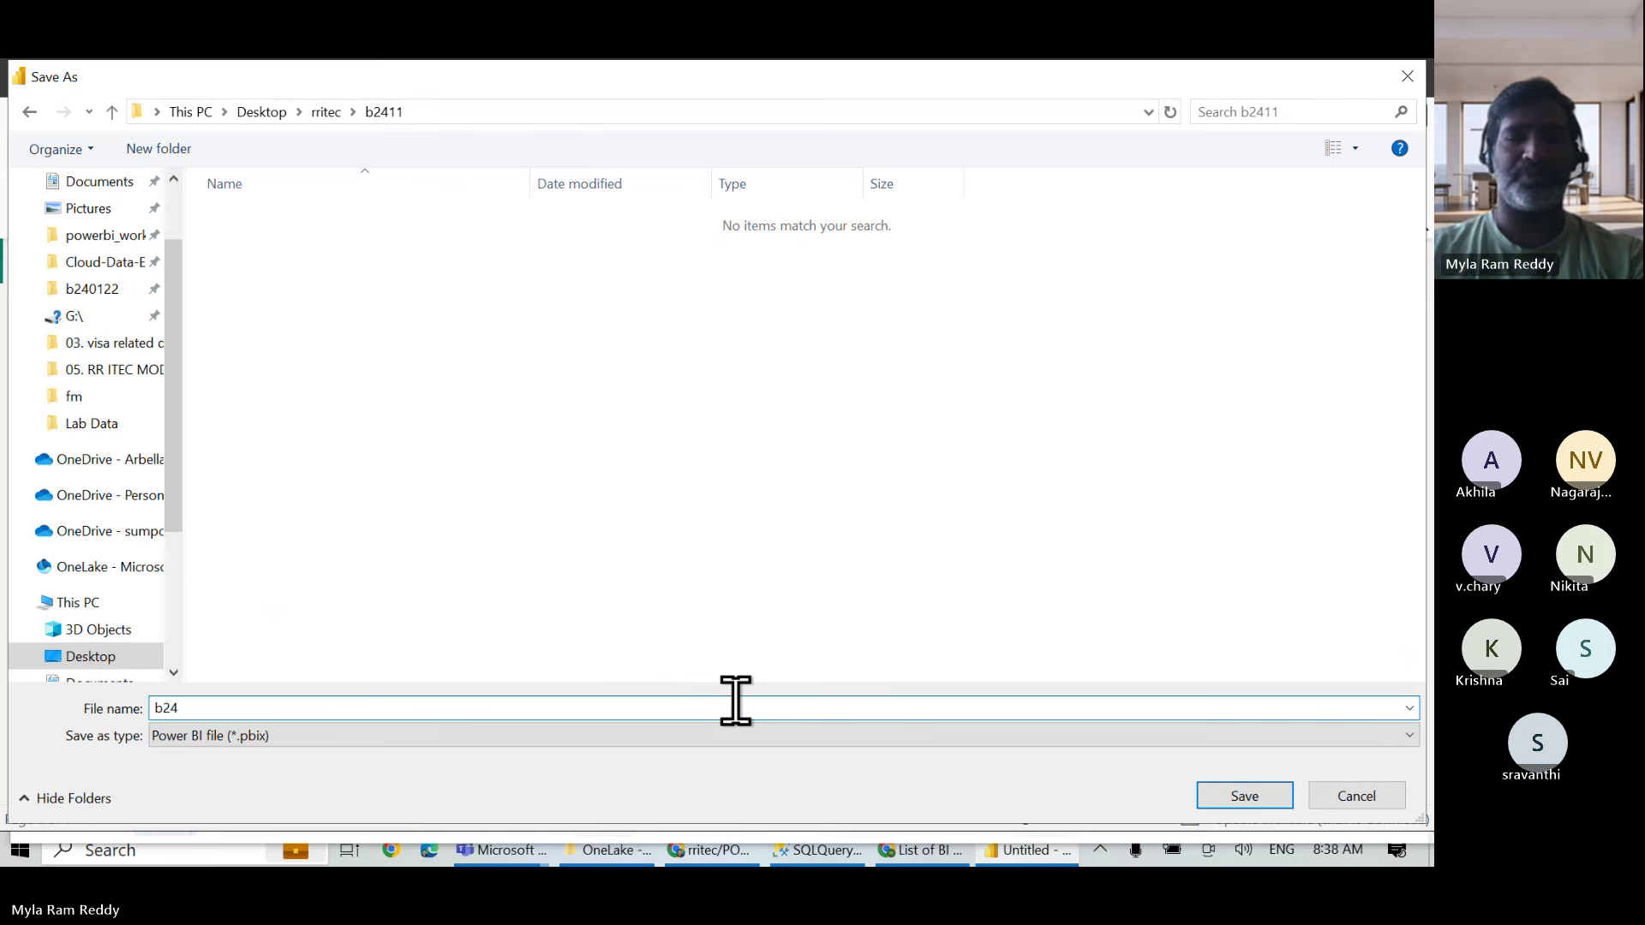
pyautogui.write('111')
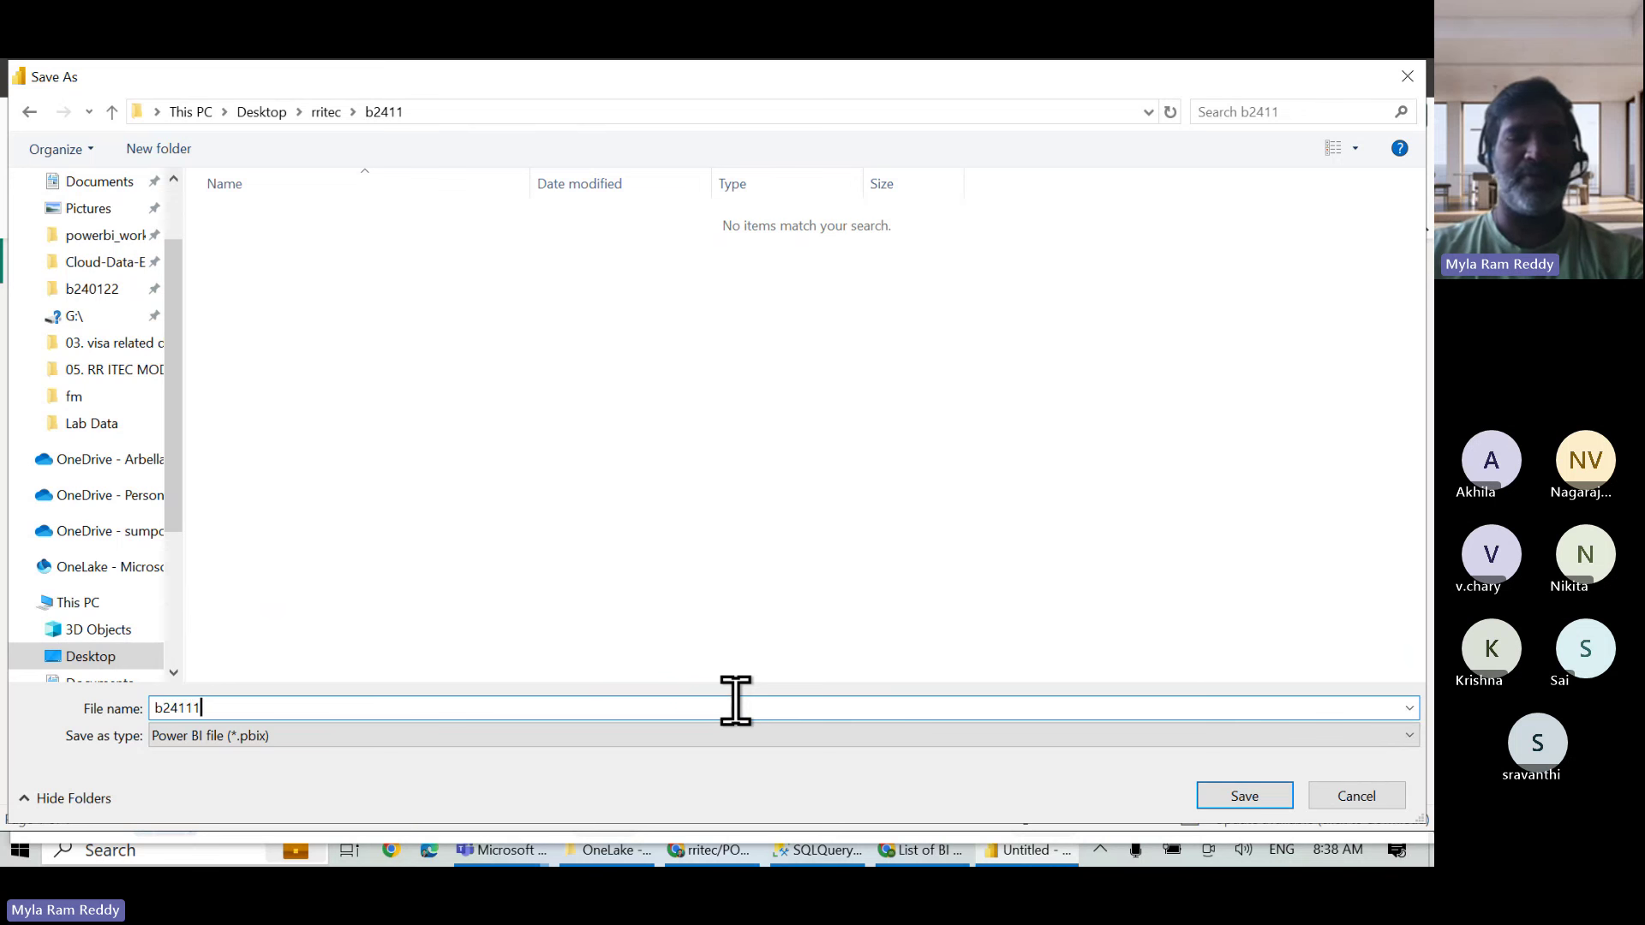
pyautogui.write('2_demo')
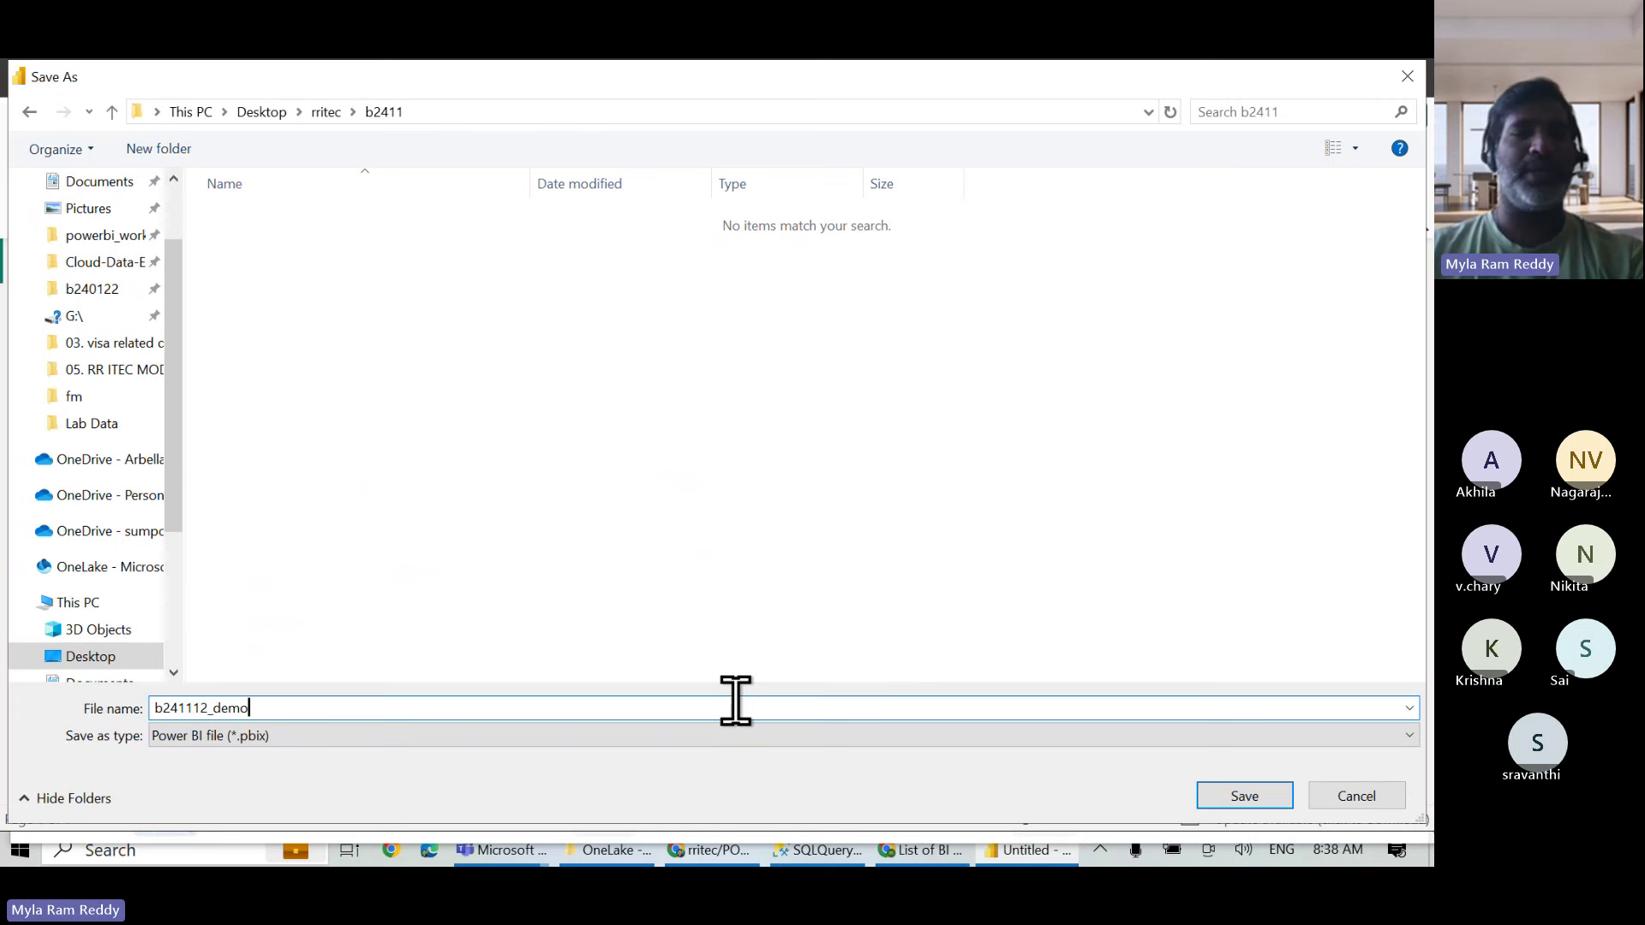
pyautogui.click(1234, 795)
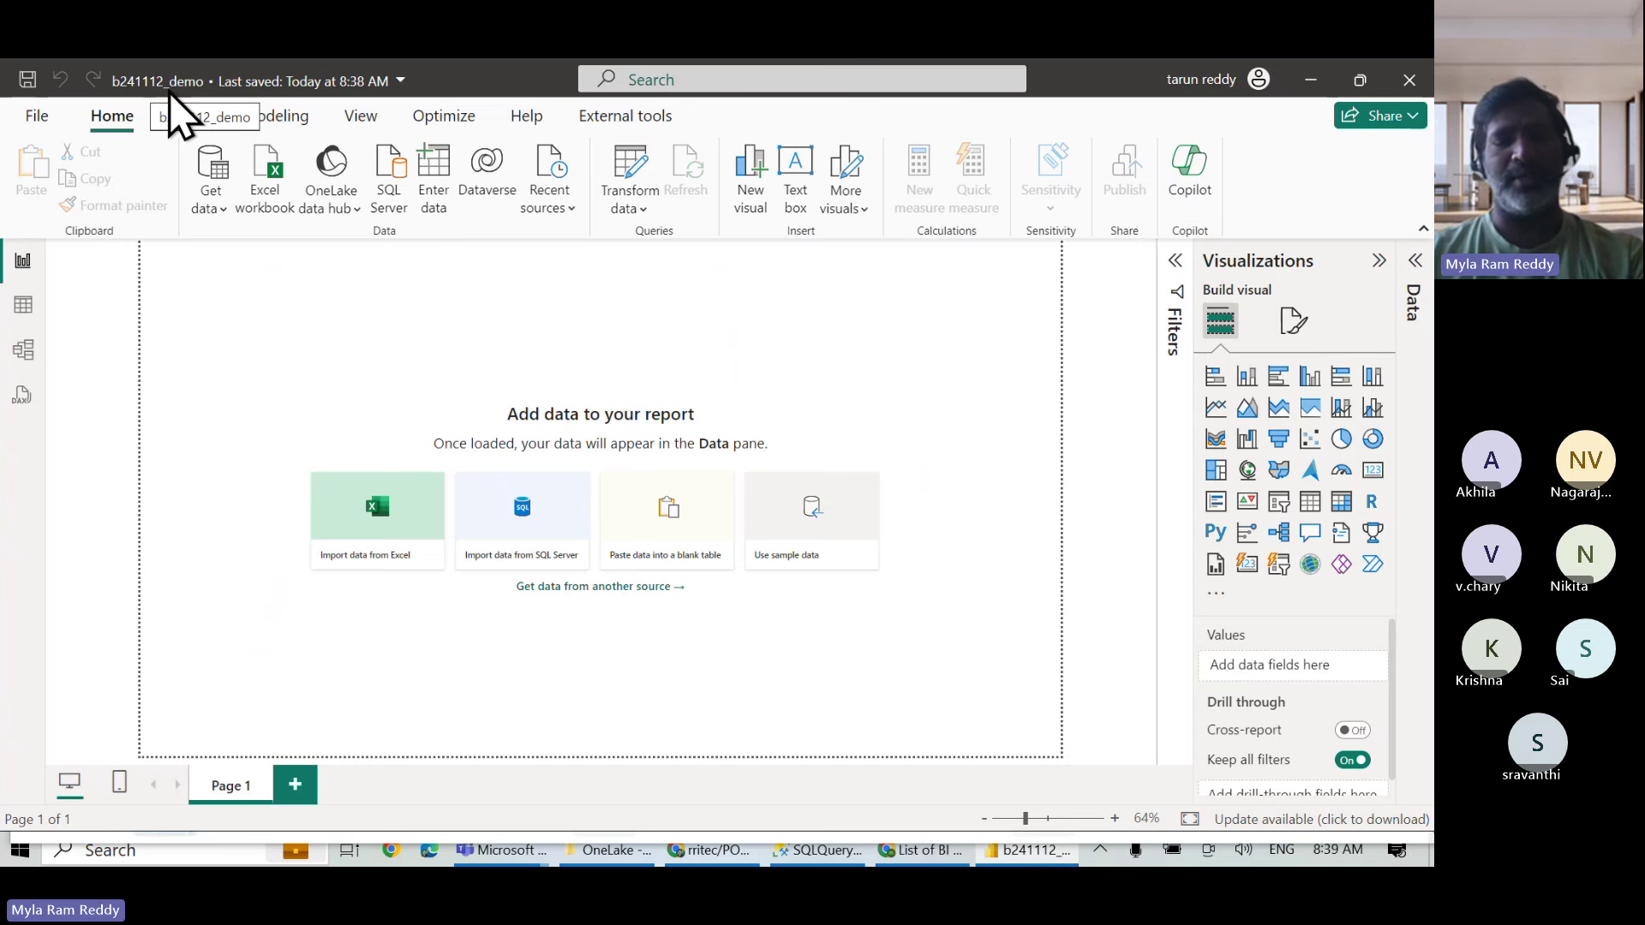
pyautogui.press('super')
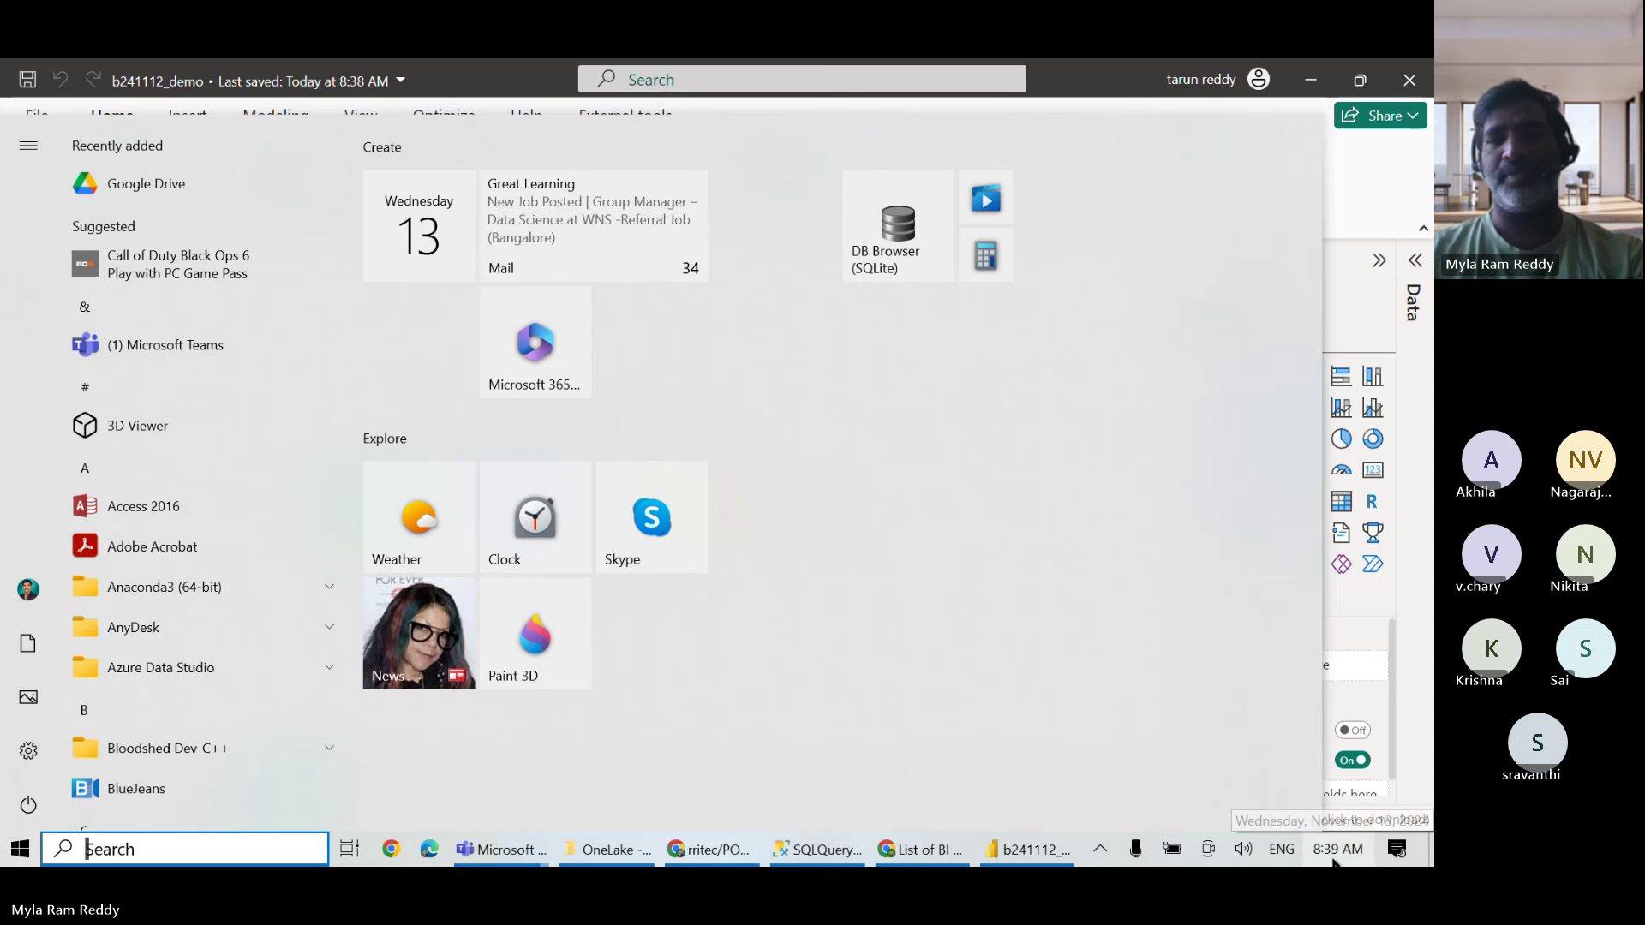
pyautogui.press('Escape')
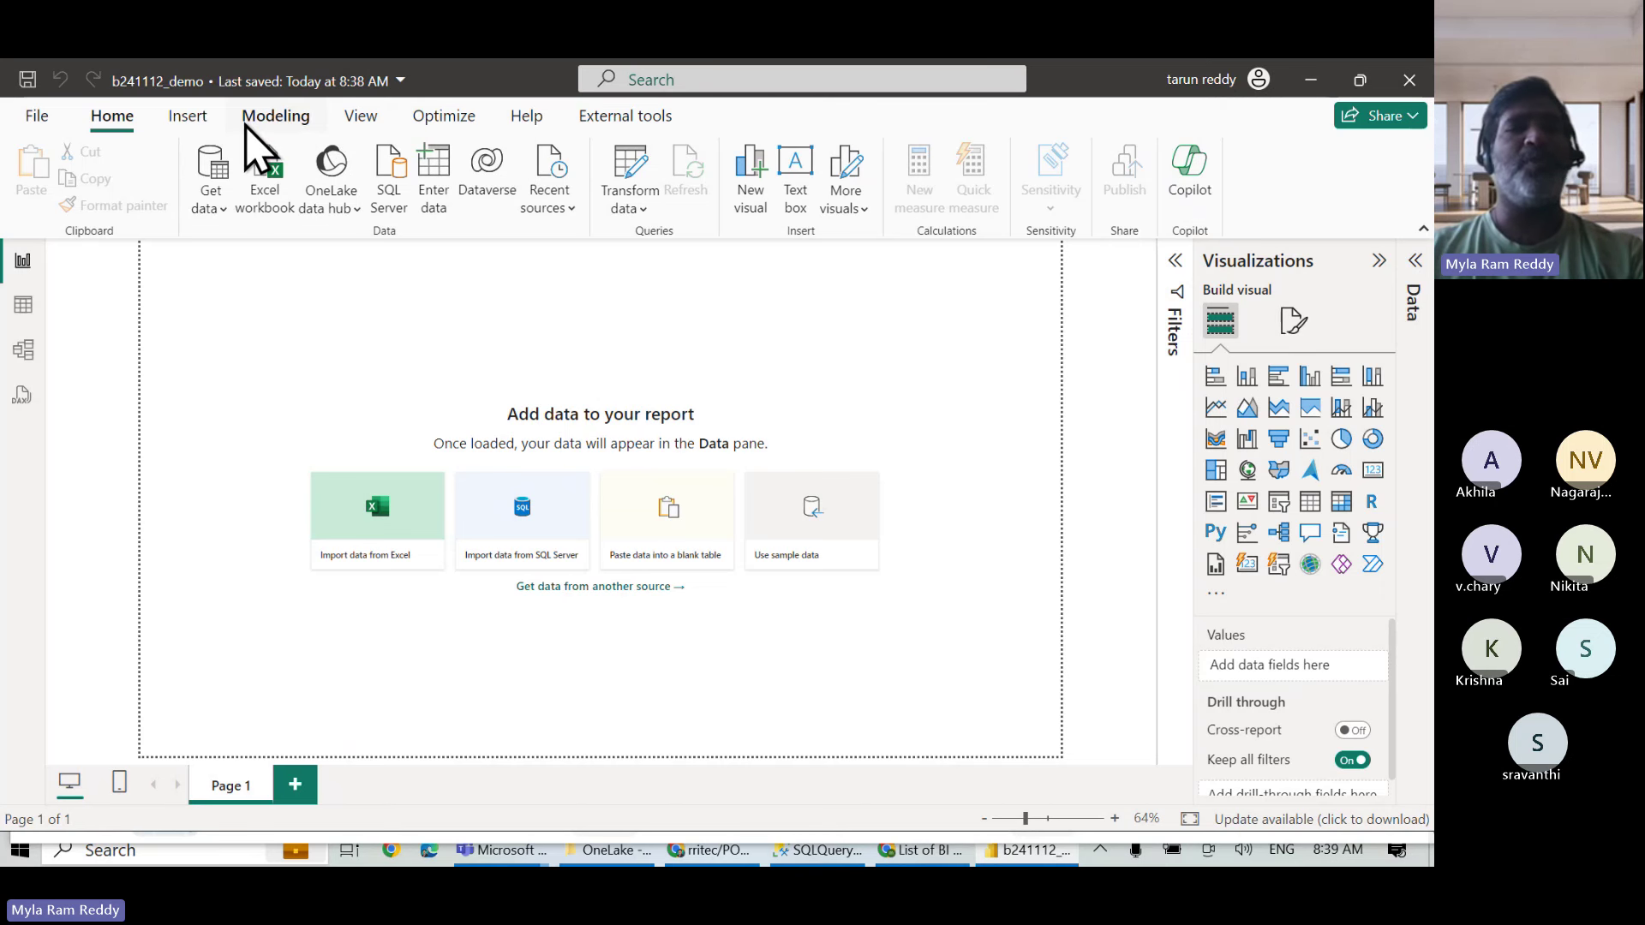
# Switch to File Explorer and open the b2411 folder inside rritec on the Desktop to view the saved report file.
pyautogui.press('super+e')
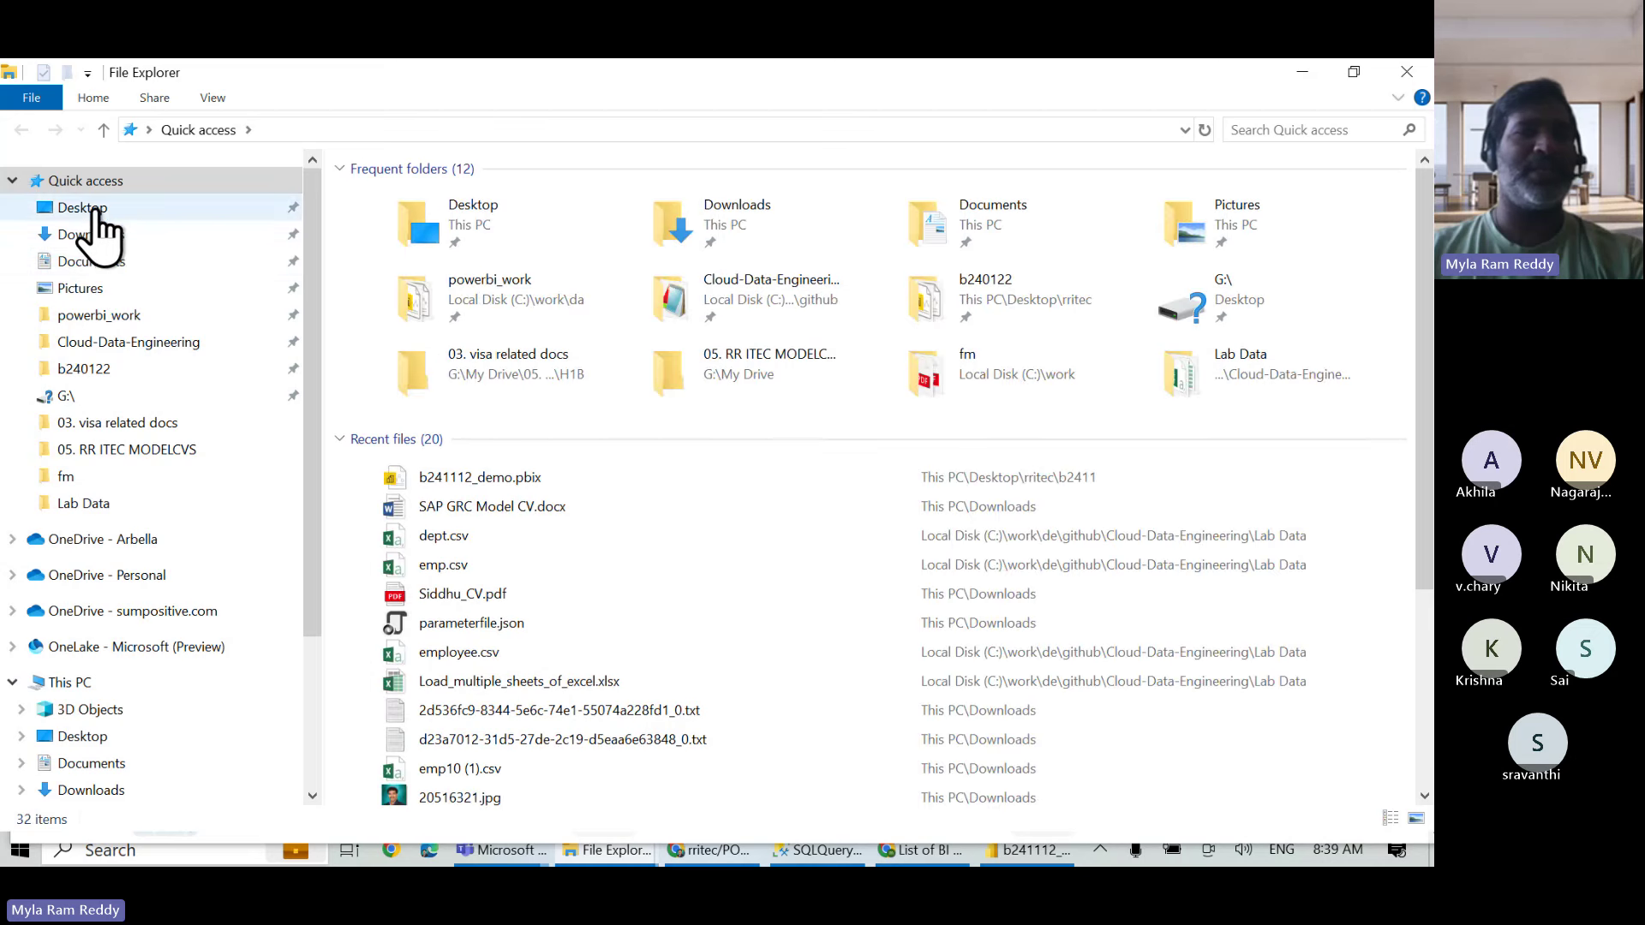
pyautogui.click(94, 214)
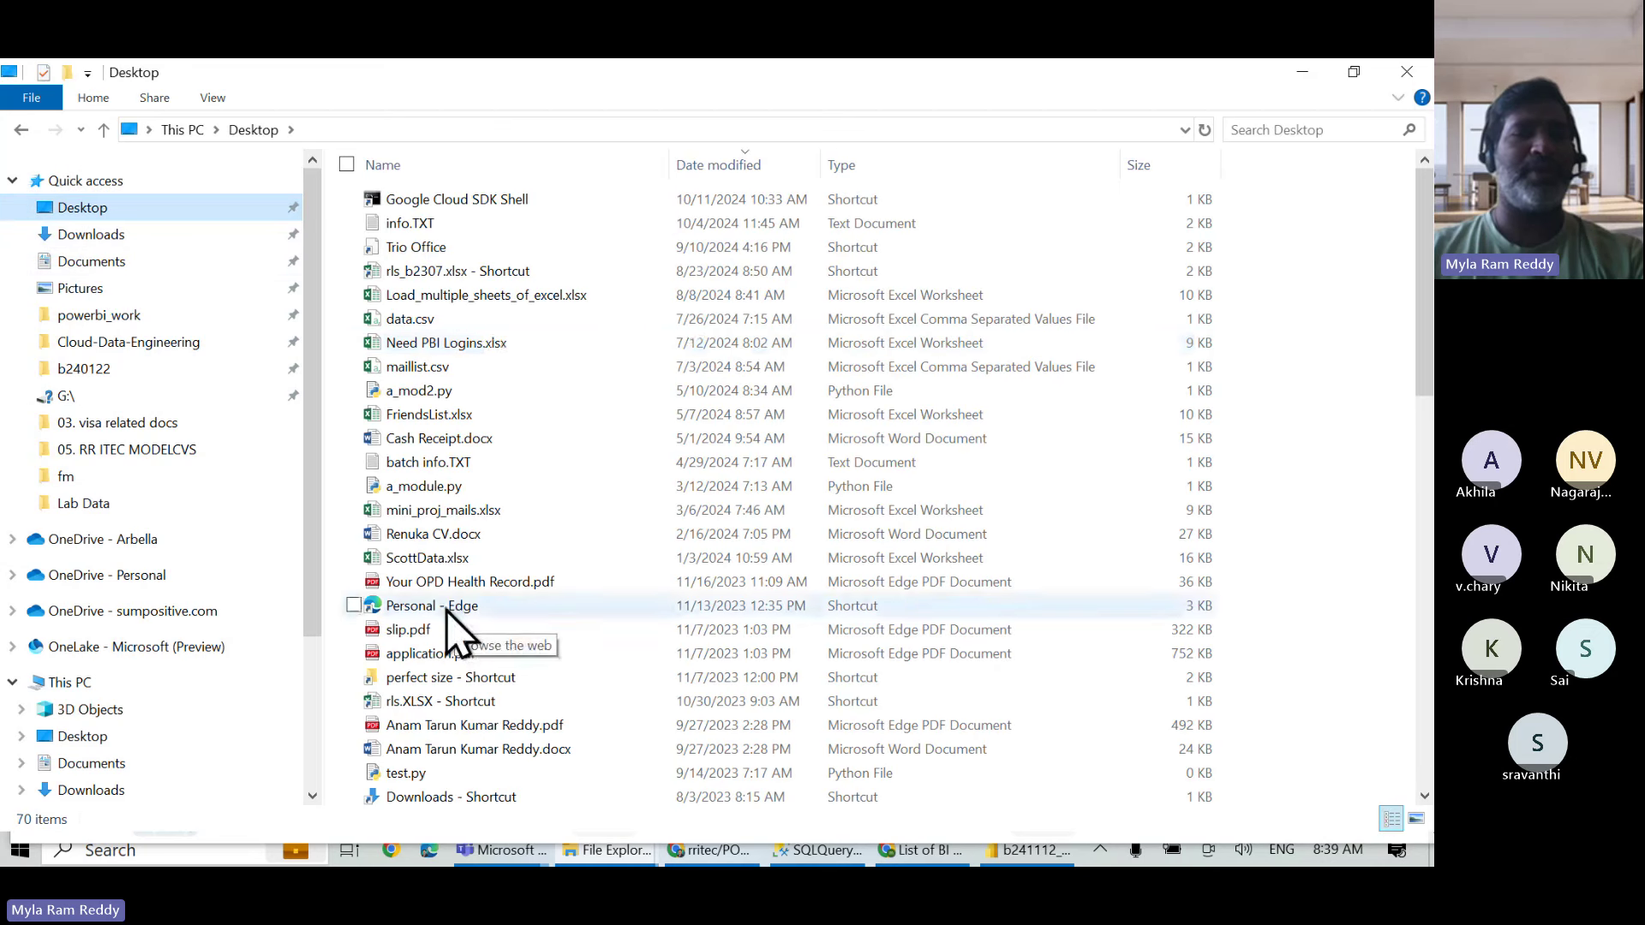
pyautogui.scroll(-4, 459, 630)
pyautogui.scroll(-10, 451, 617)
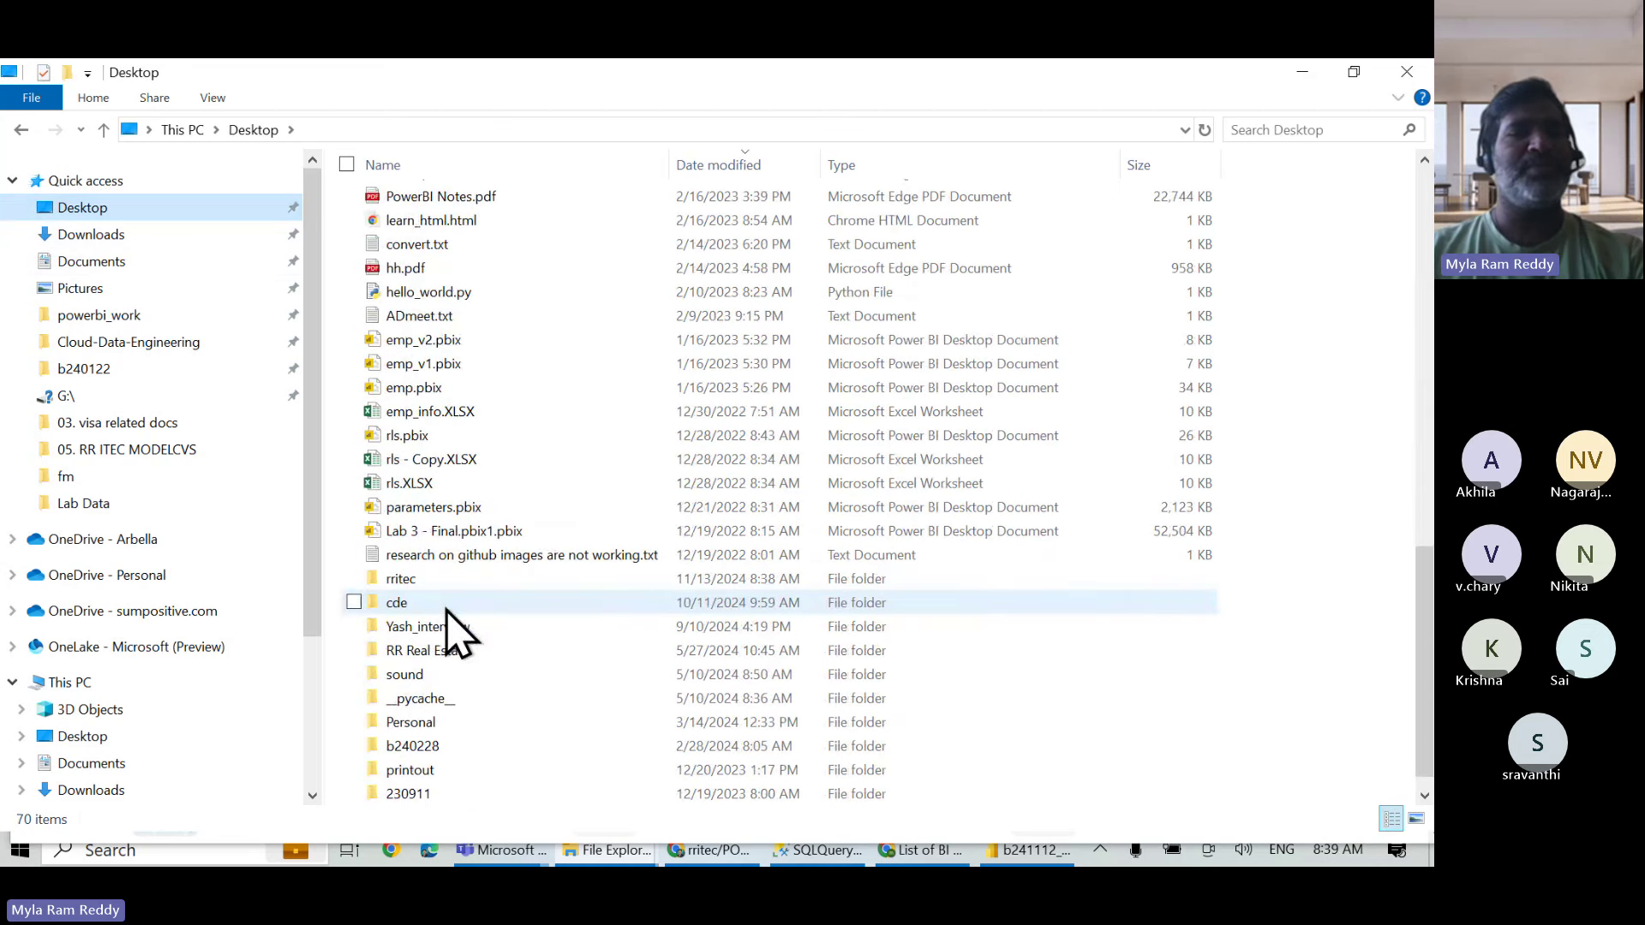
pyautogui.doubleClick(403, 581)
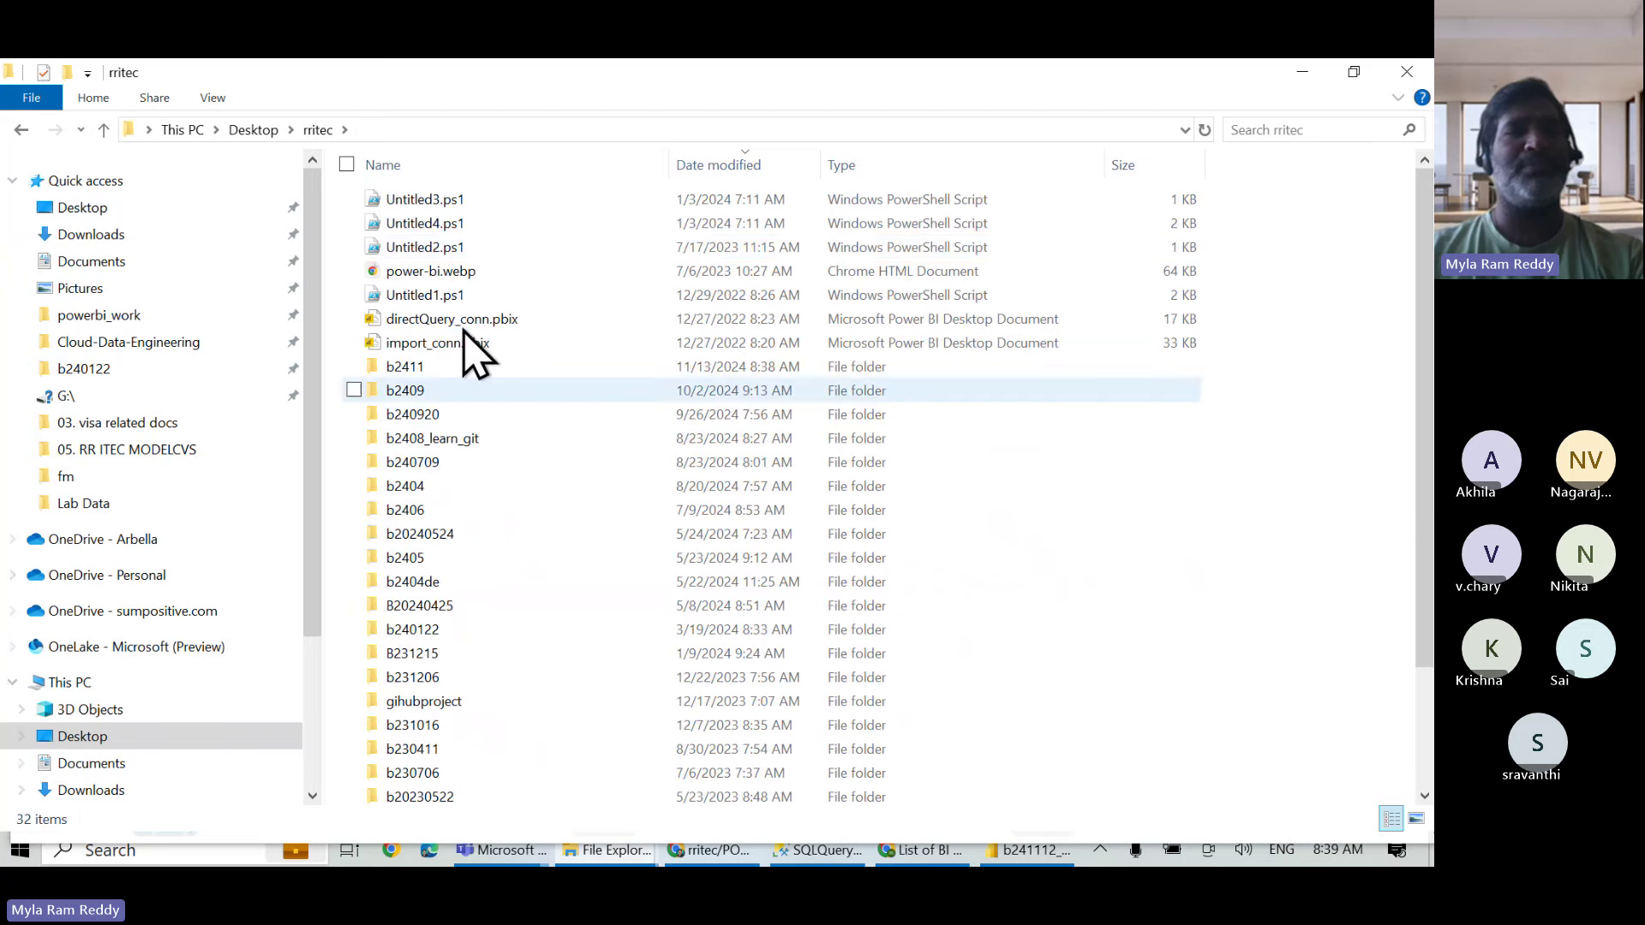
pyautogui.doubleClick(415, 370)
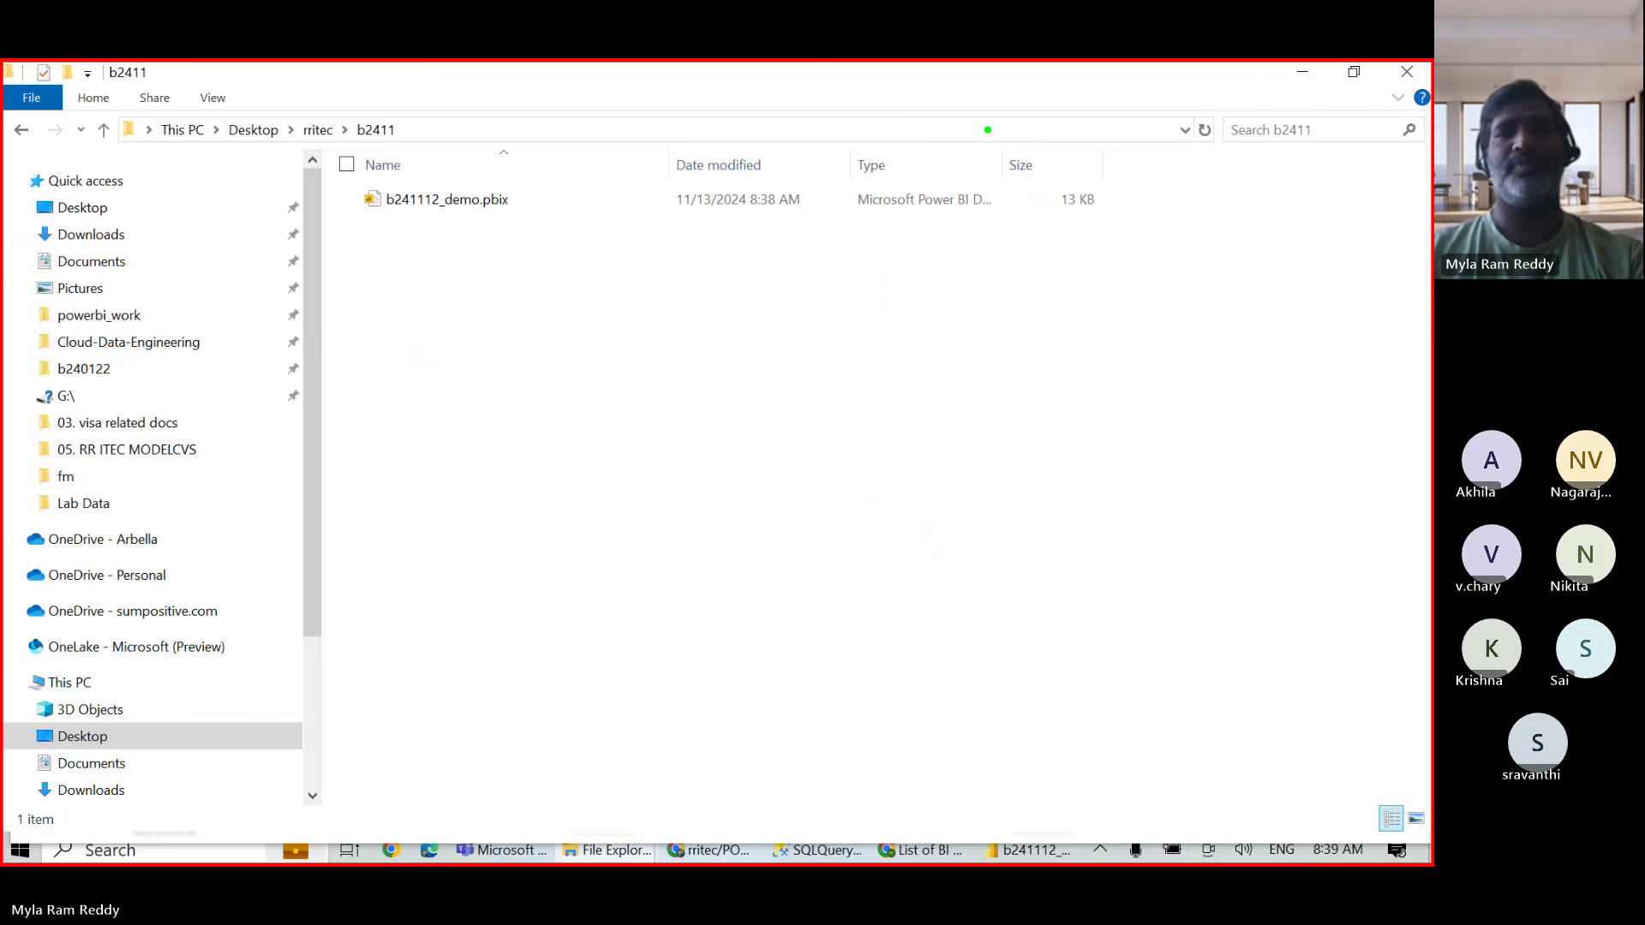
# Mark the Size column and b241112_demo.pbix with green rectangles and arrows, underline the pbix extension, and exit annotation mode.
pyautogui.moveTo(985, 127); pyautogui.dragTo(1192, 268)
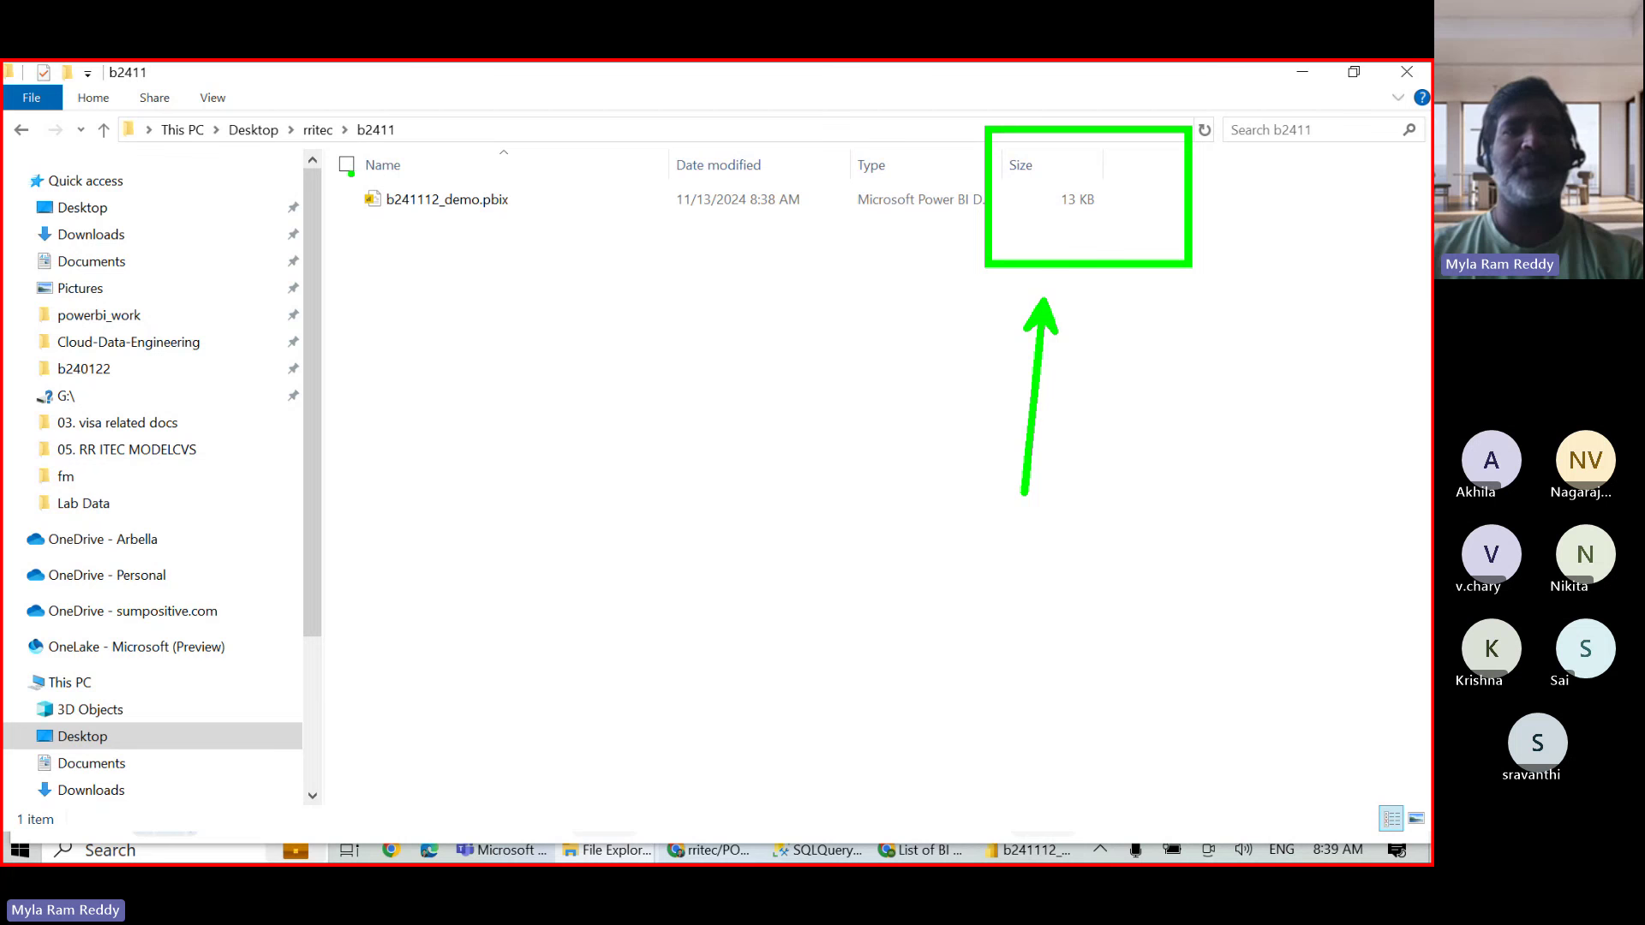
pyautogui.moveTo(347, 174); pyautogui.dragTo(543, 240)
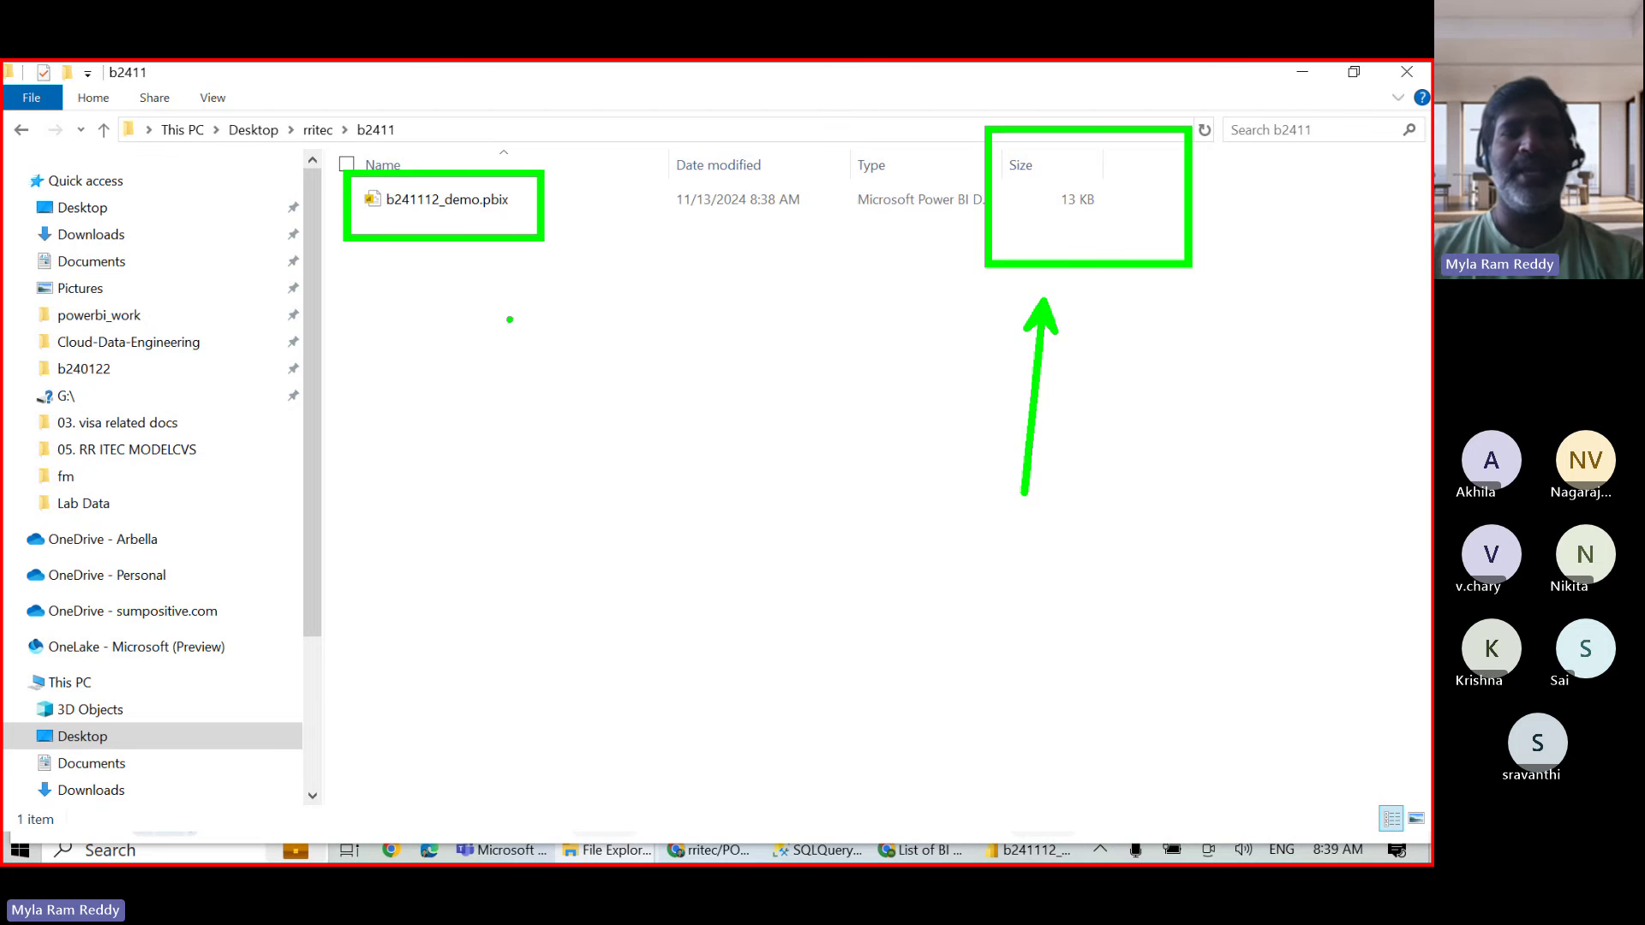
pyautogui.moveTo(496, 422); pyautogui.dragTo(496, 276)
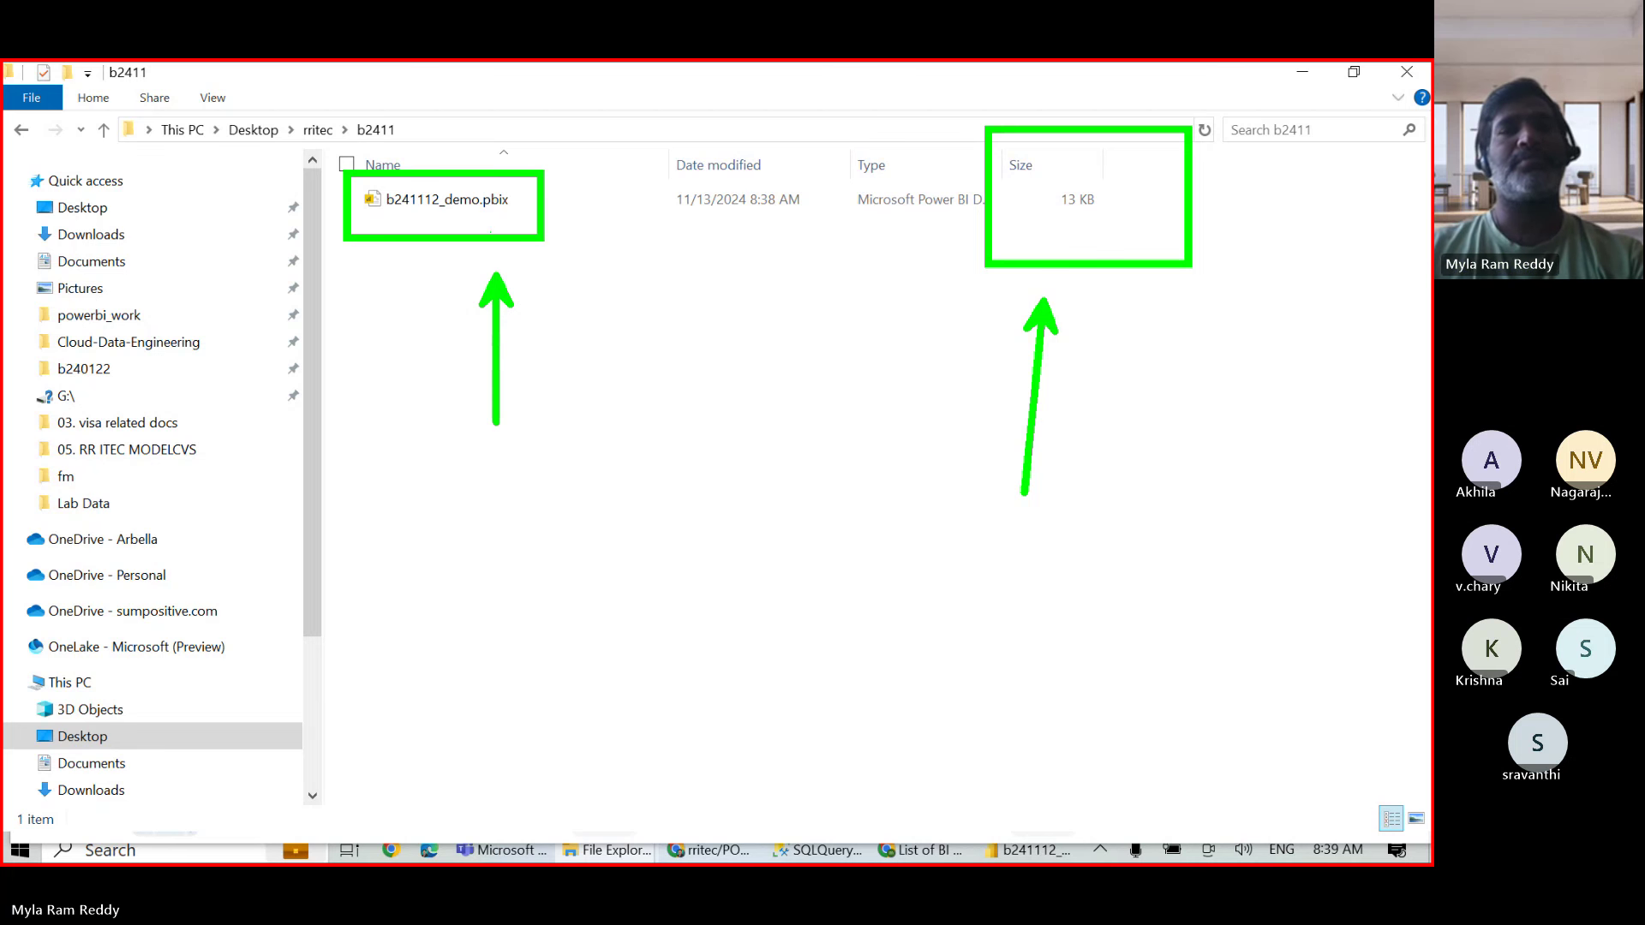
pyautogui.moveTo(488, 215); pyautogui.dragTo(509, 215)
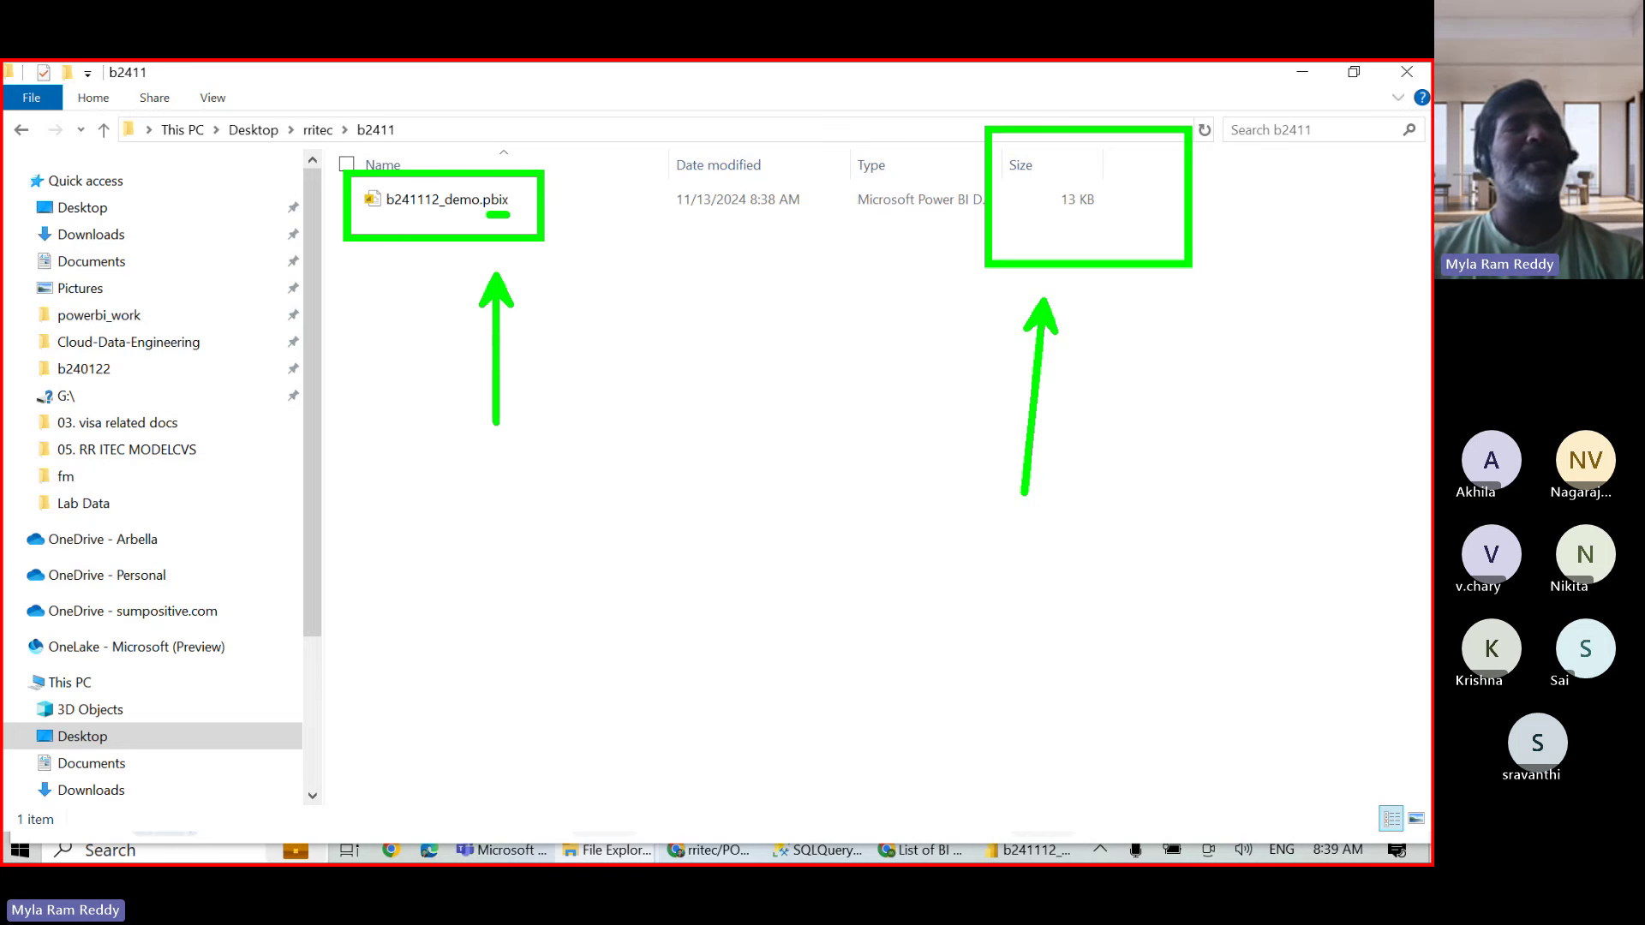
pyautogui.click(519, 197)
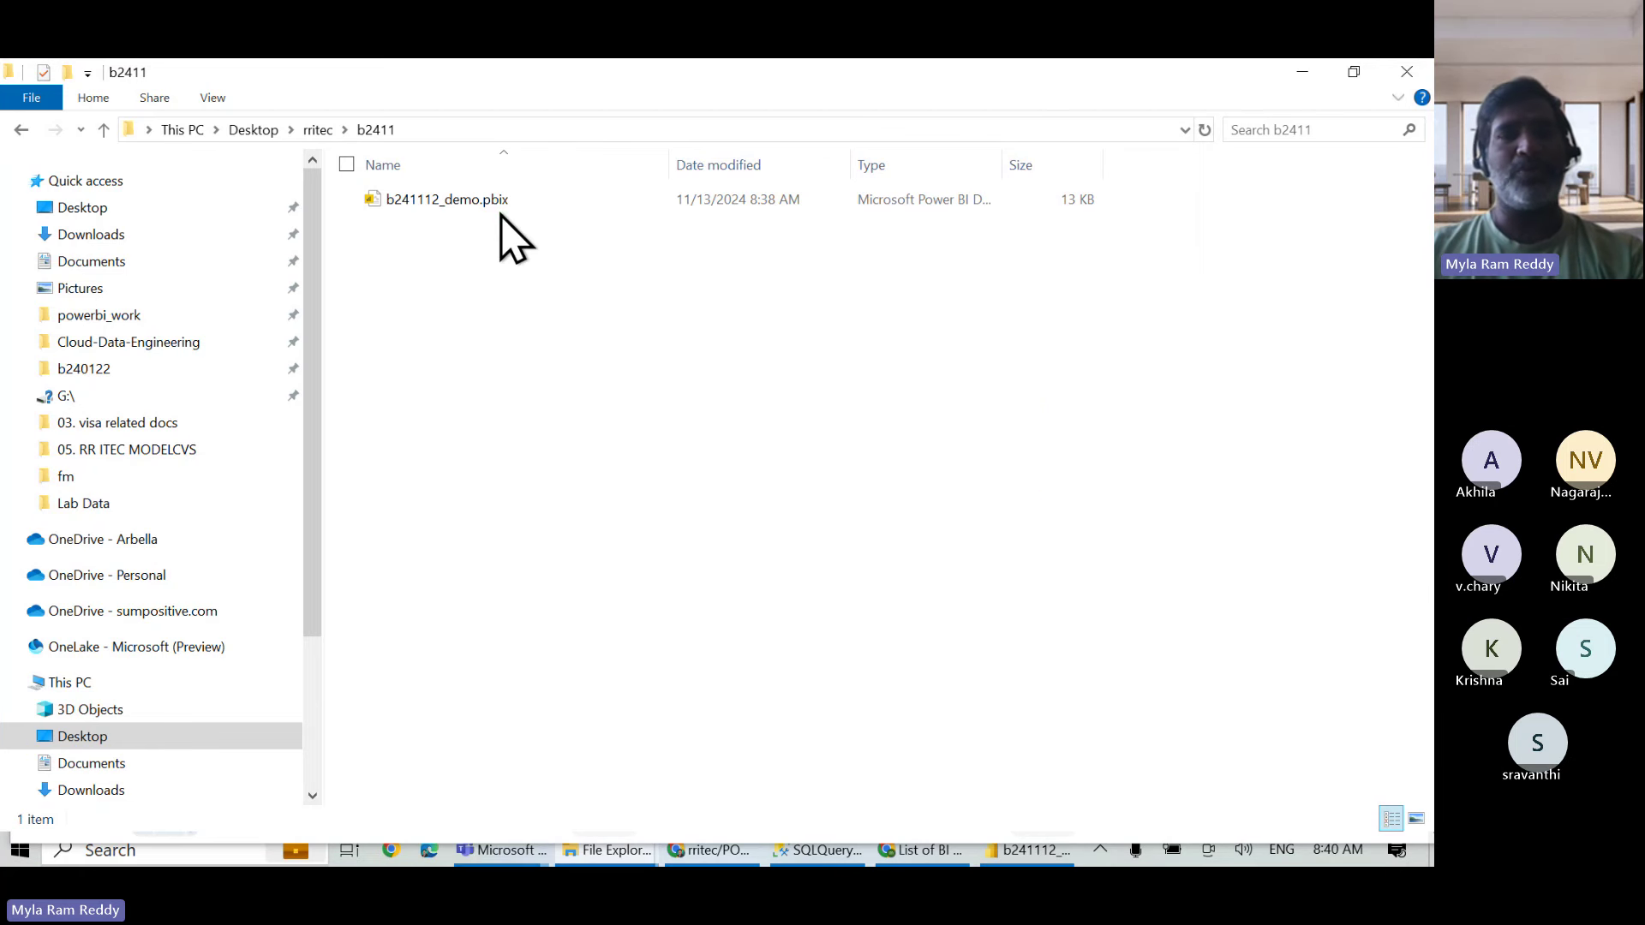
# Switch to SQL Server Management Studio and highlight the comment text "Get Top 10 Customers based on sales amount" in SQLQuery3.sql.
pyautogui.hotkey('alt', 'Tab')
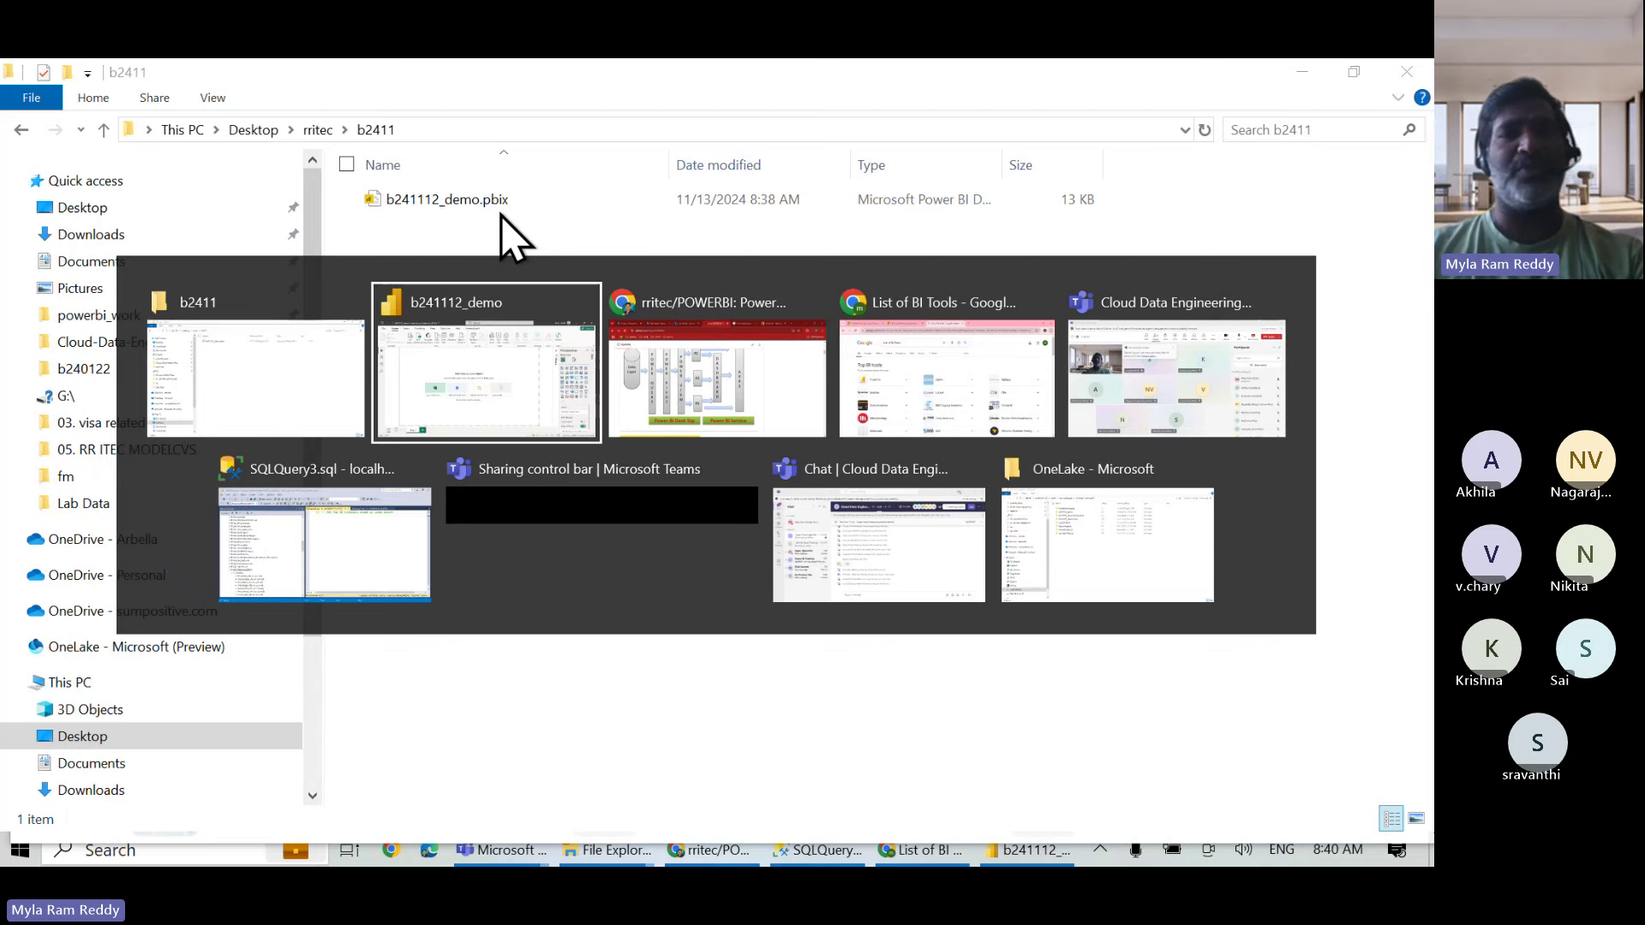
pyautogui.press('Tab')
pyautogui.press('Tab')
pyautogui.press('Tab')
pyautogui.press('Tab')
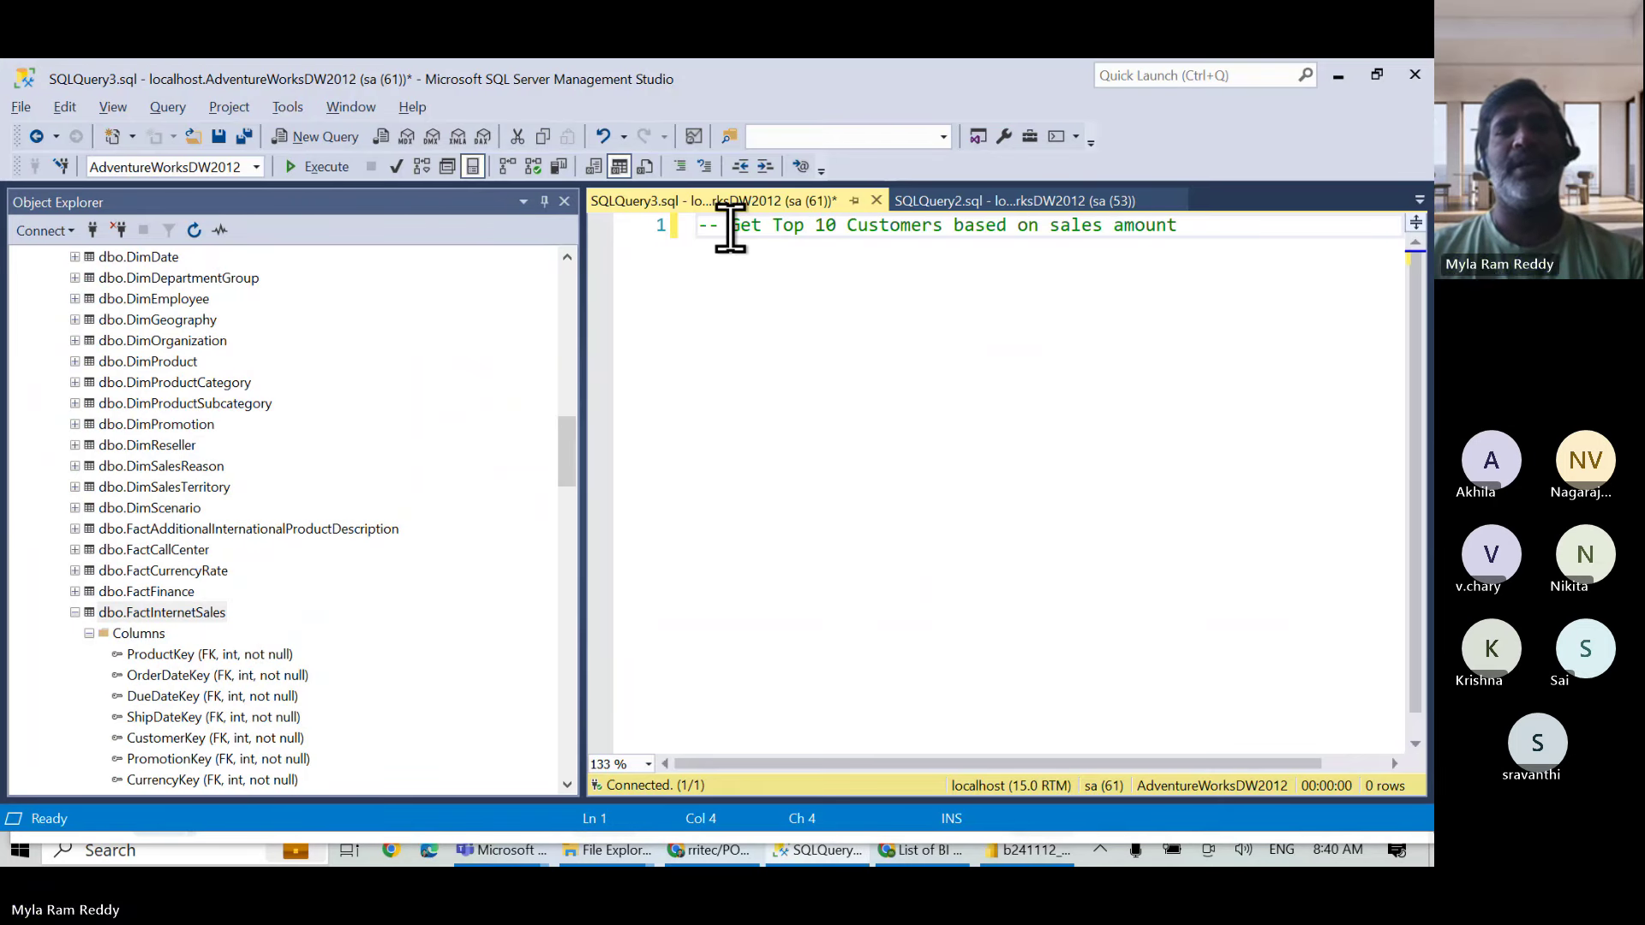
pyautogui.moveTo(730, 228); pyautogui.dragTo(1187, 459)
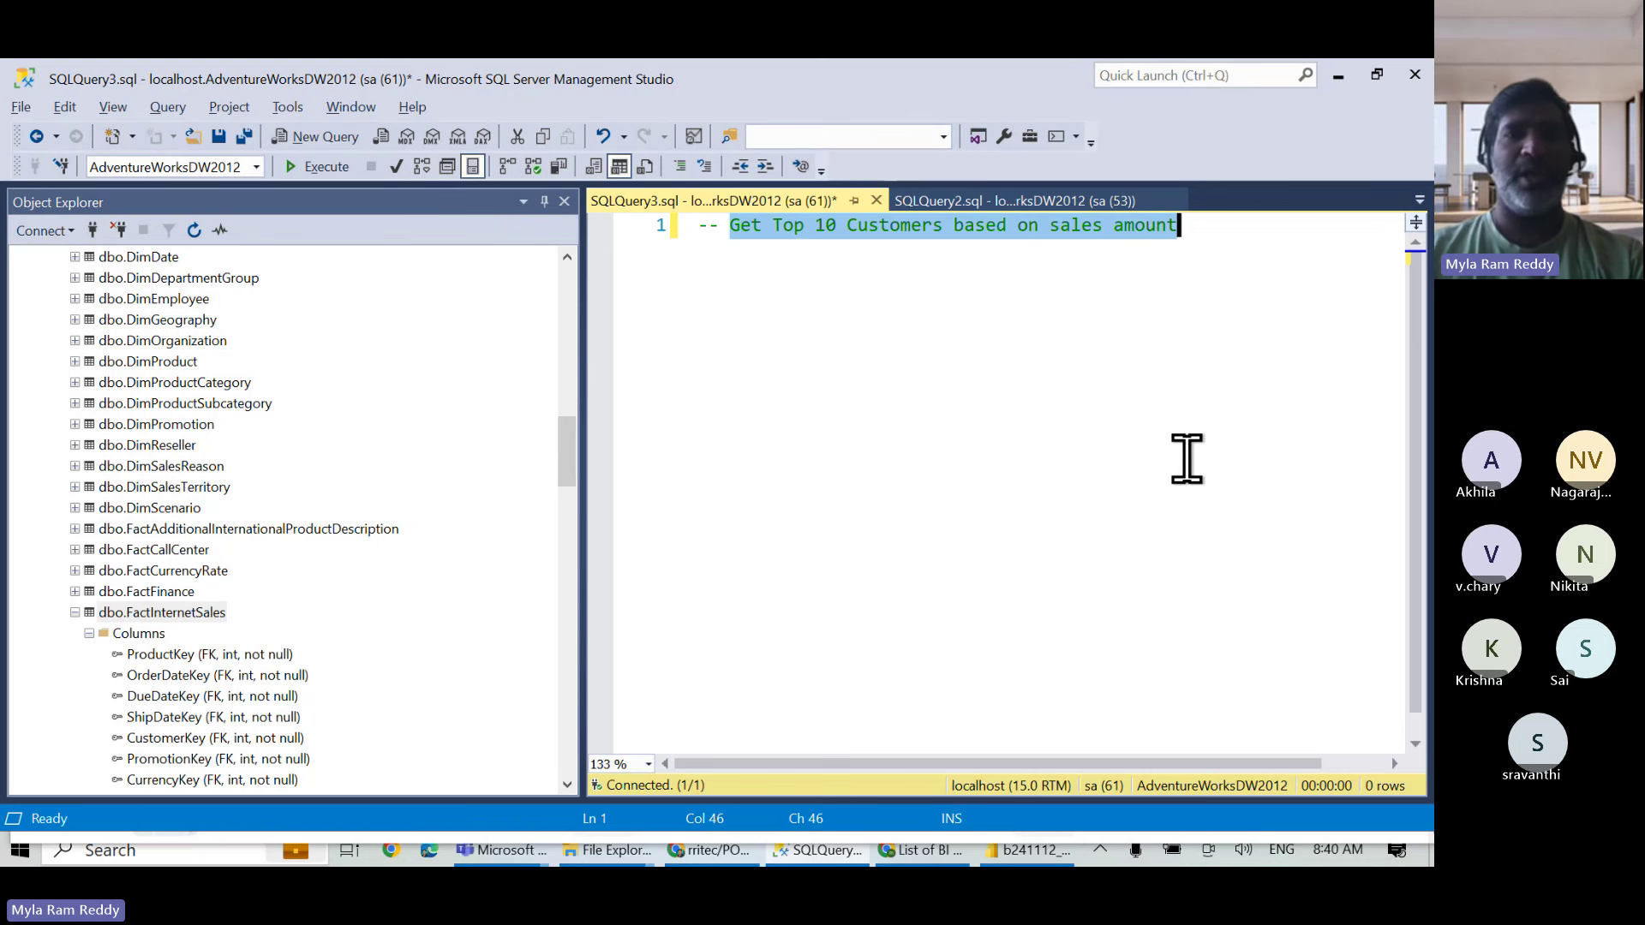
# Switch back to the b241112_demo report in Power BI Desktop and open the full list of data sources.
pyautogui.hotkey('alt', 'Tab')
pyautogui.hotkey('alt', 'Tab')
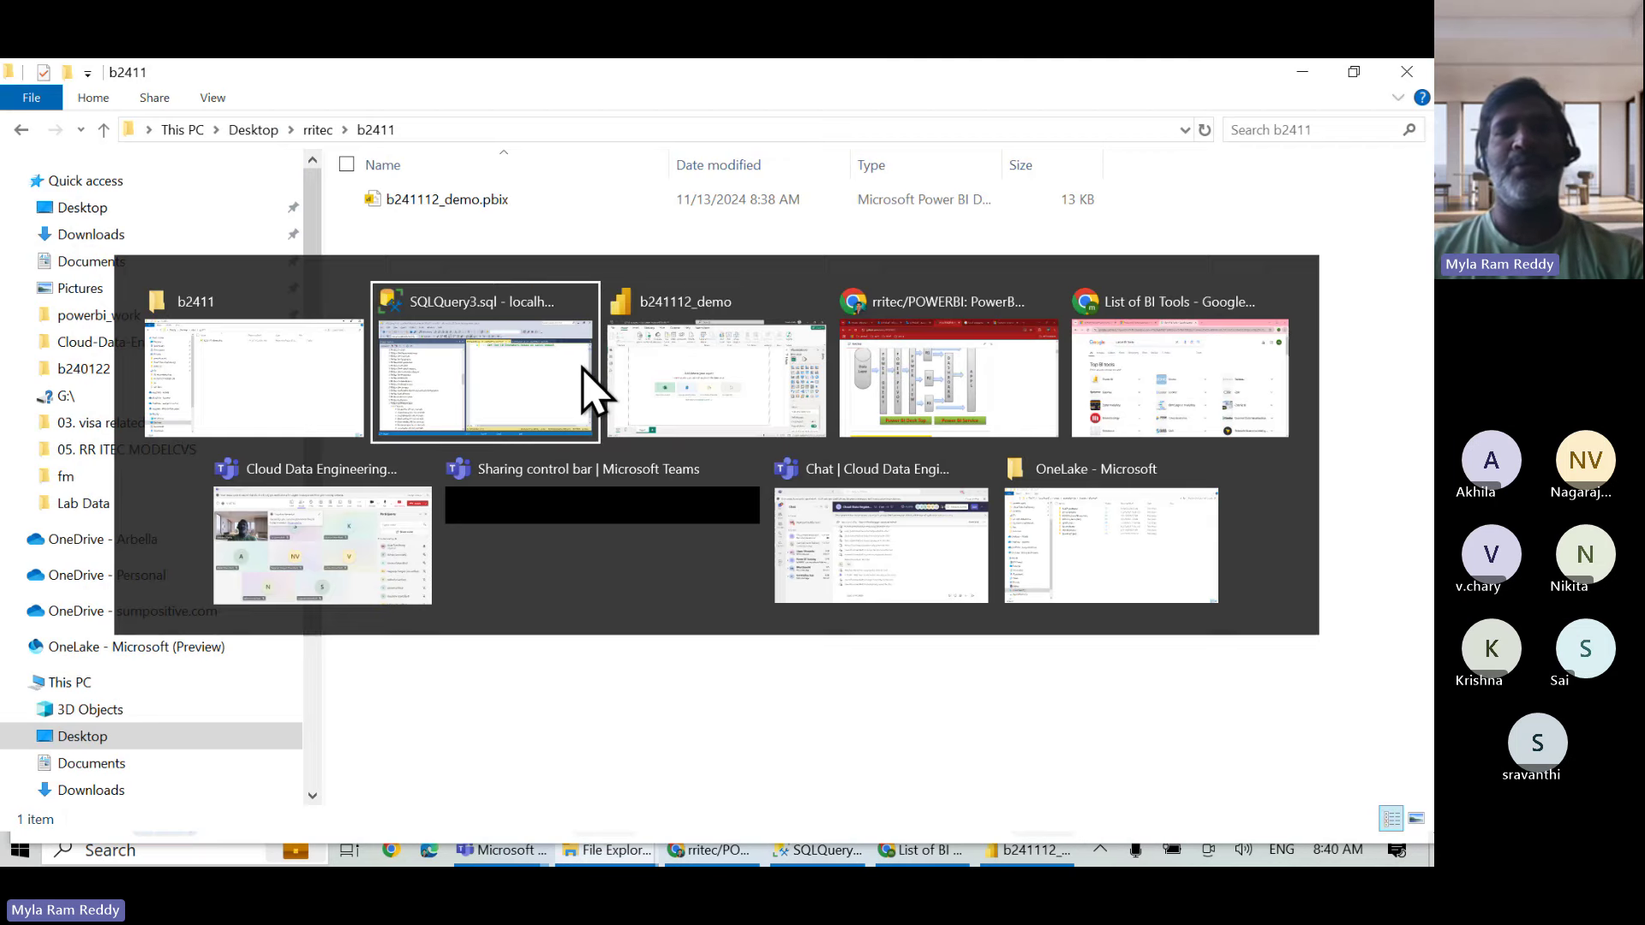
pyautogui.hotkey('alt', 'Tab')
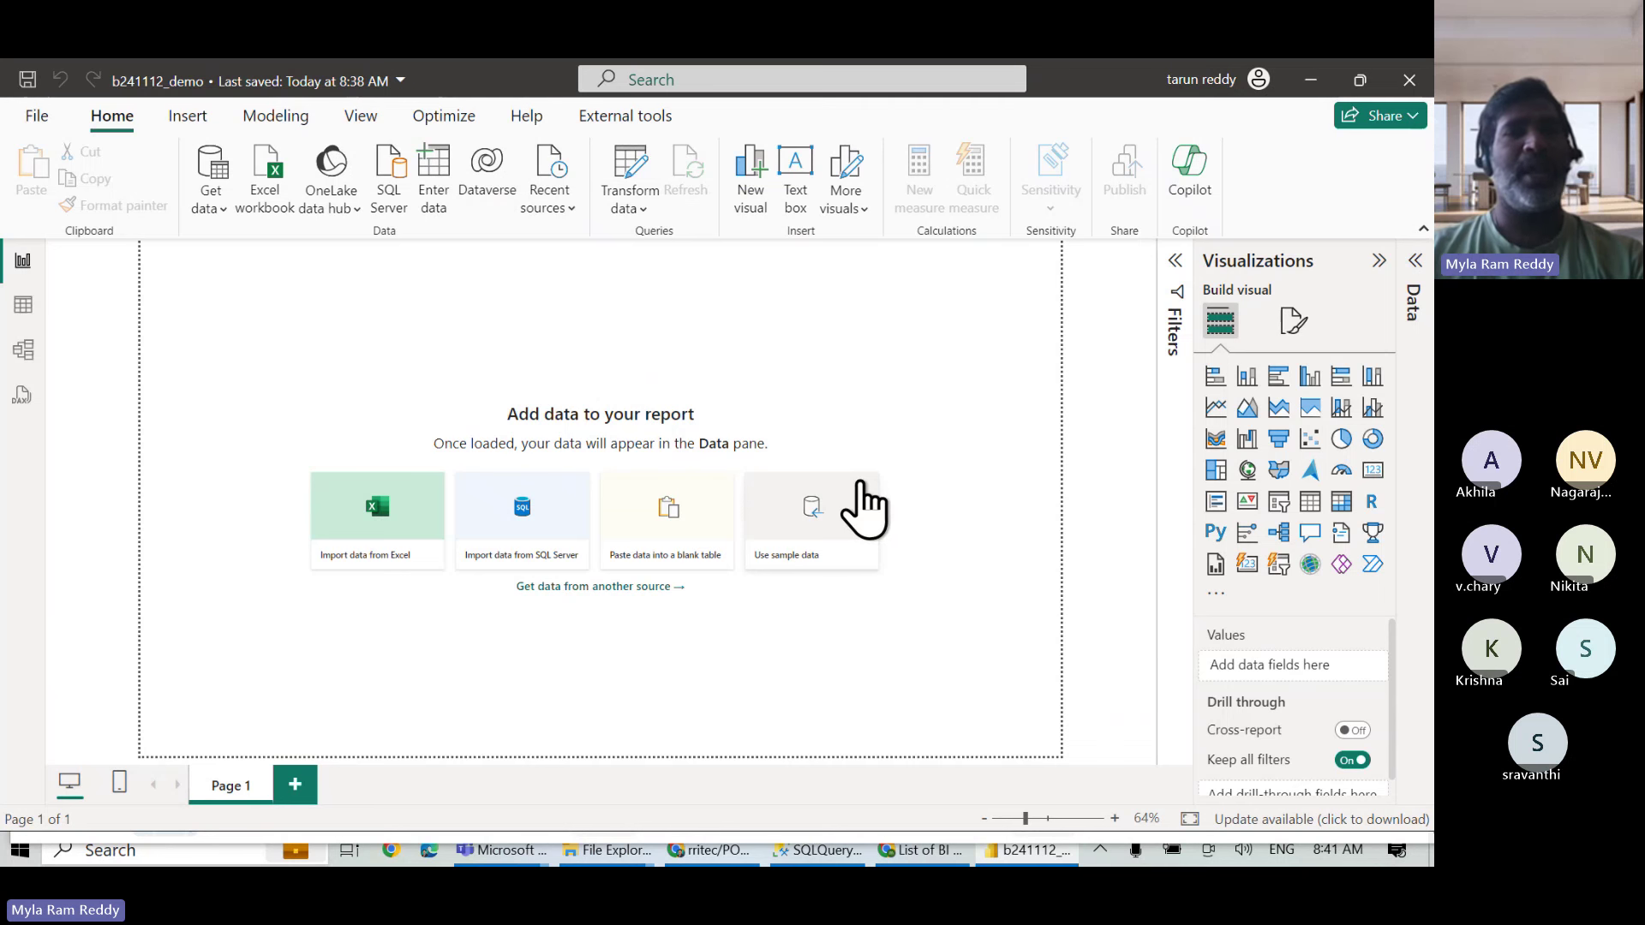
pyautogui.click(224, 211)
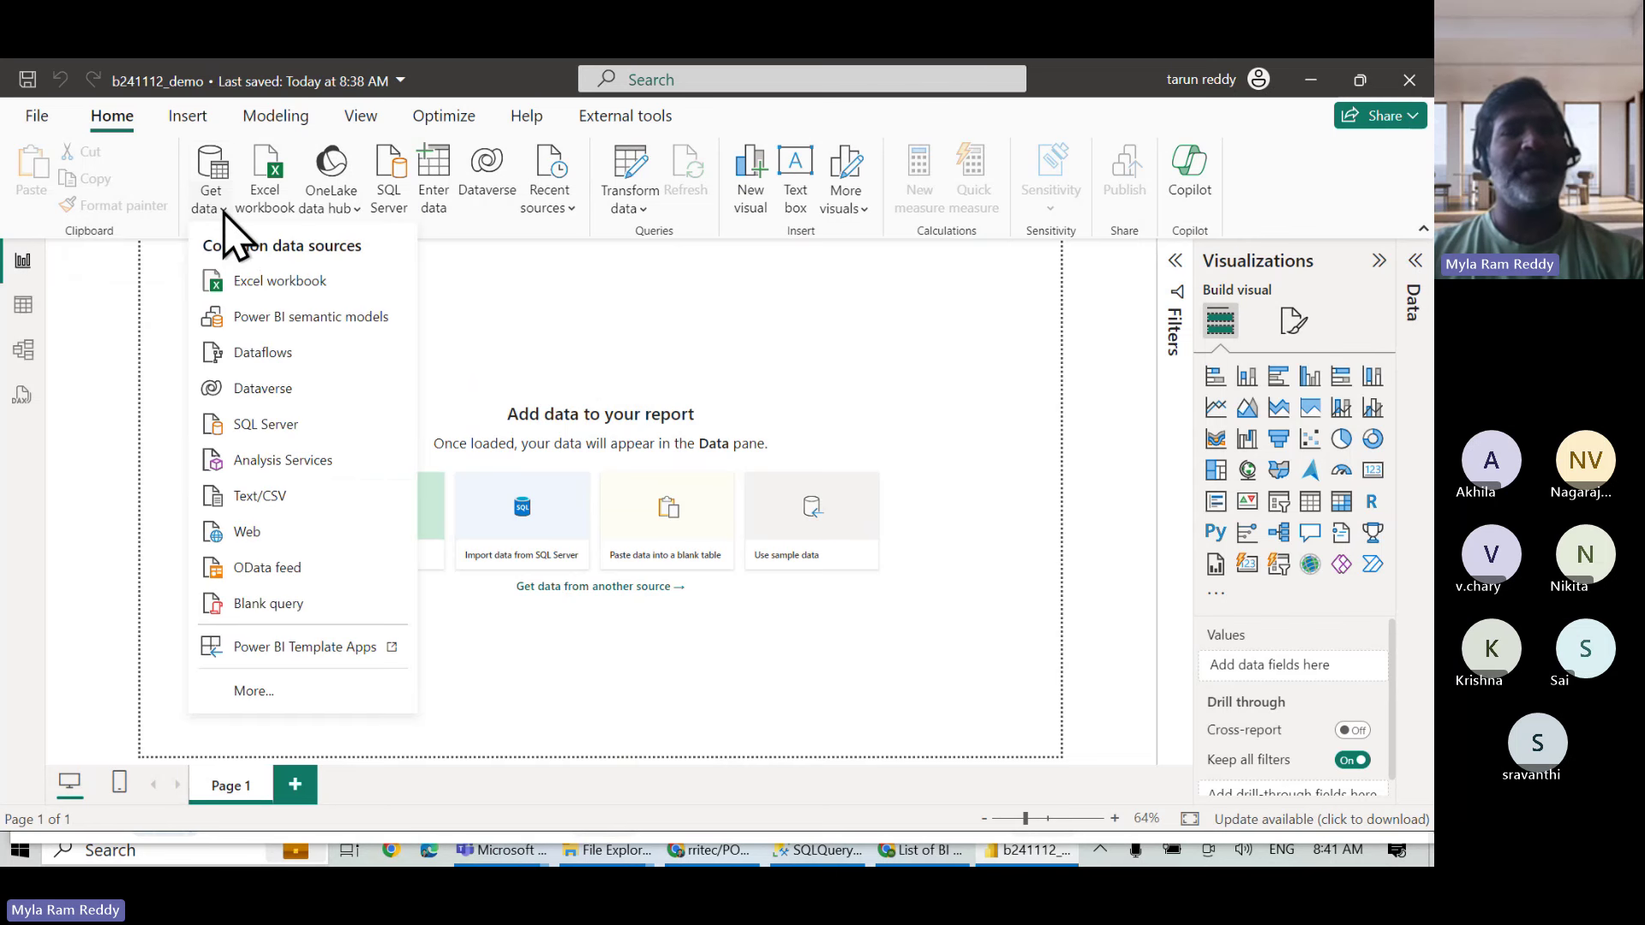
pyautogui.click(259, 692)
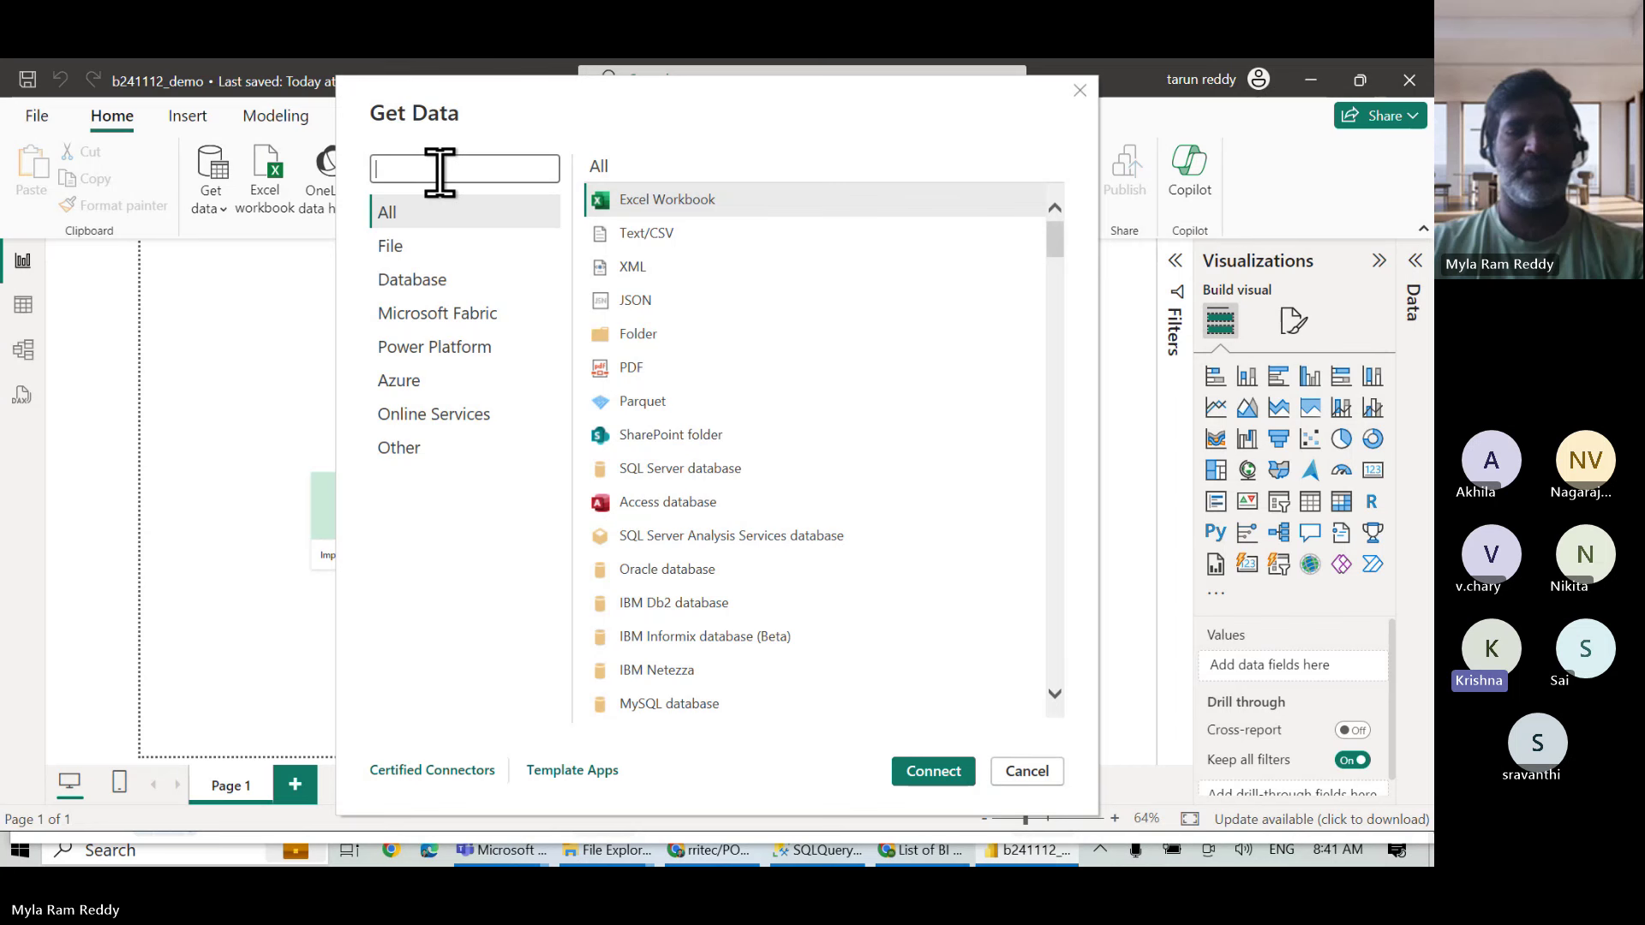
# Search the available data sources for mongo, then clear the search.
pyautogui.write('m')
pyautogui.write('ng')
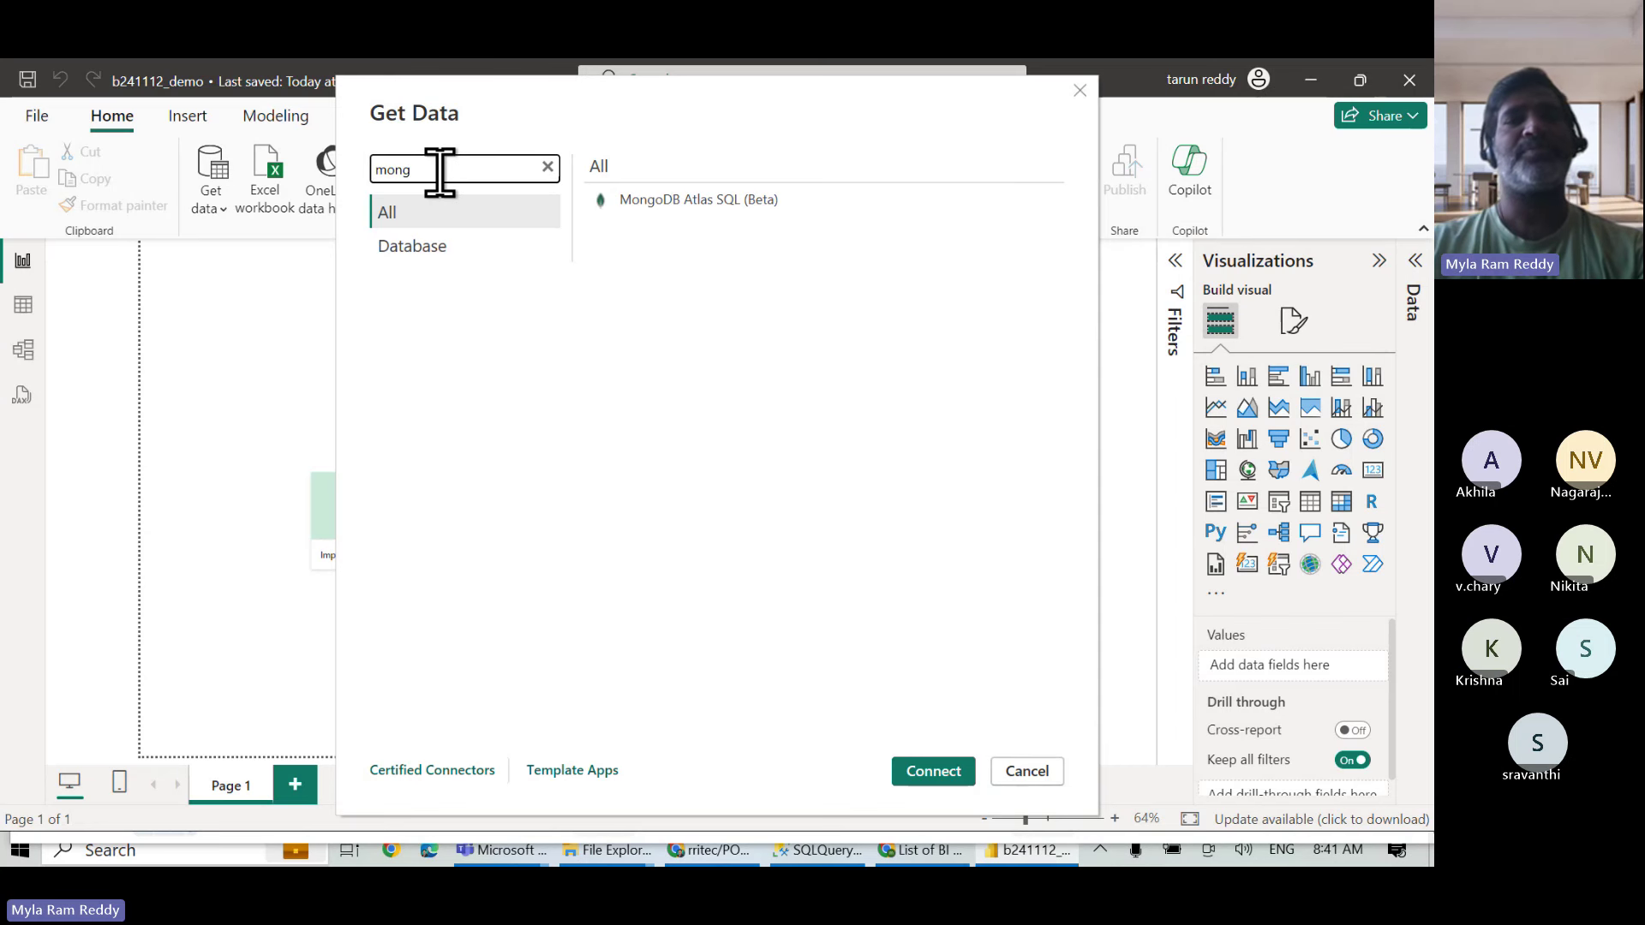
pyautogui.write('o')
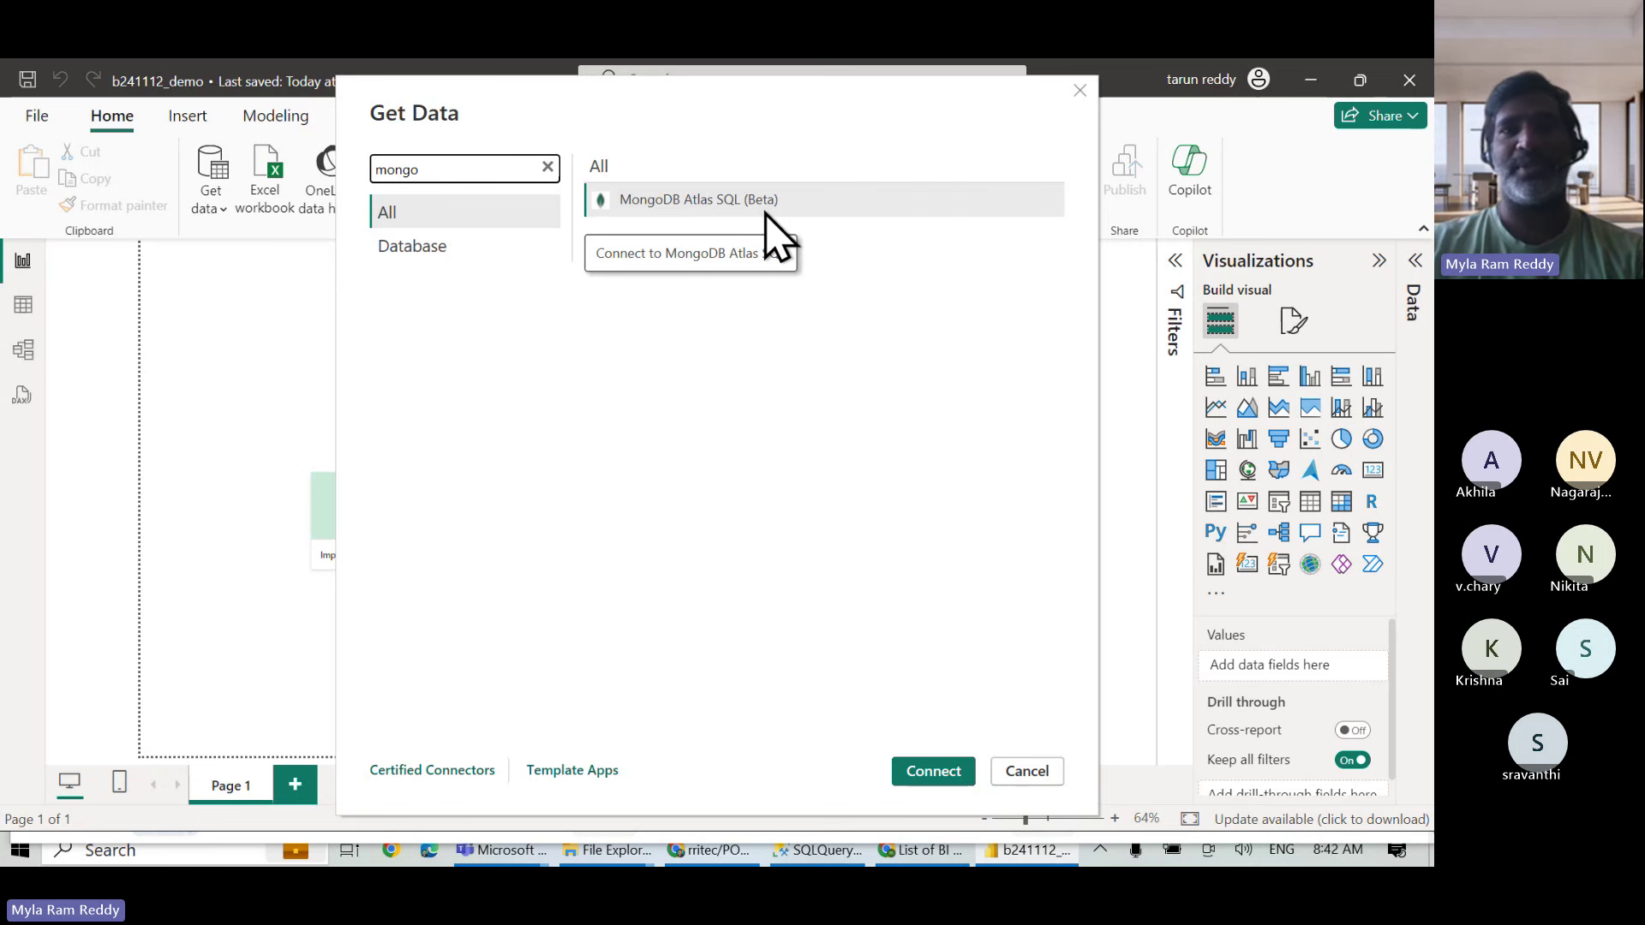
pyautogui.press('BackSpace')
pyautogui.press('BackSpace')
pyautogui.press('BackSpace')
pyautogui.press('BackSpace')
pyautogui.press('BackSpace')
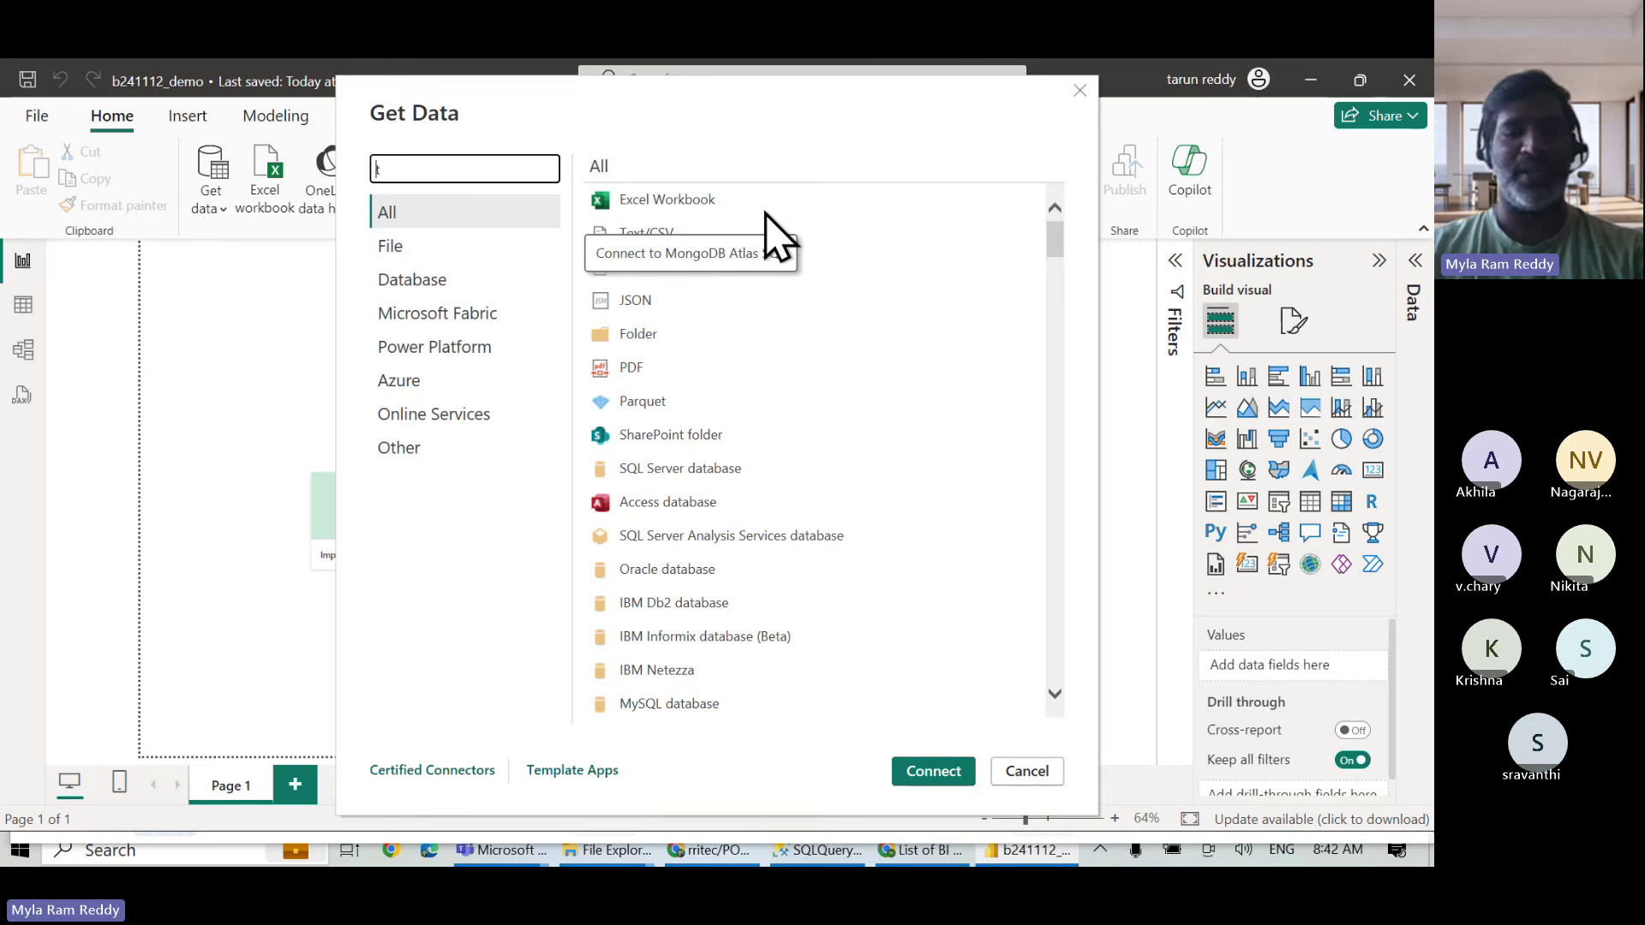
# Search the available data sources for tiger, then clear the search.
pyautogui.write('tige')
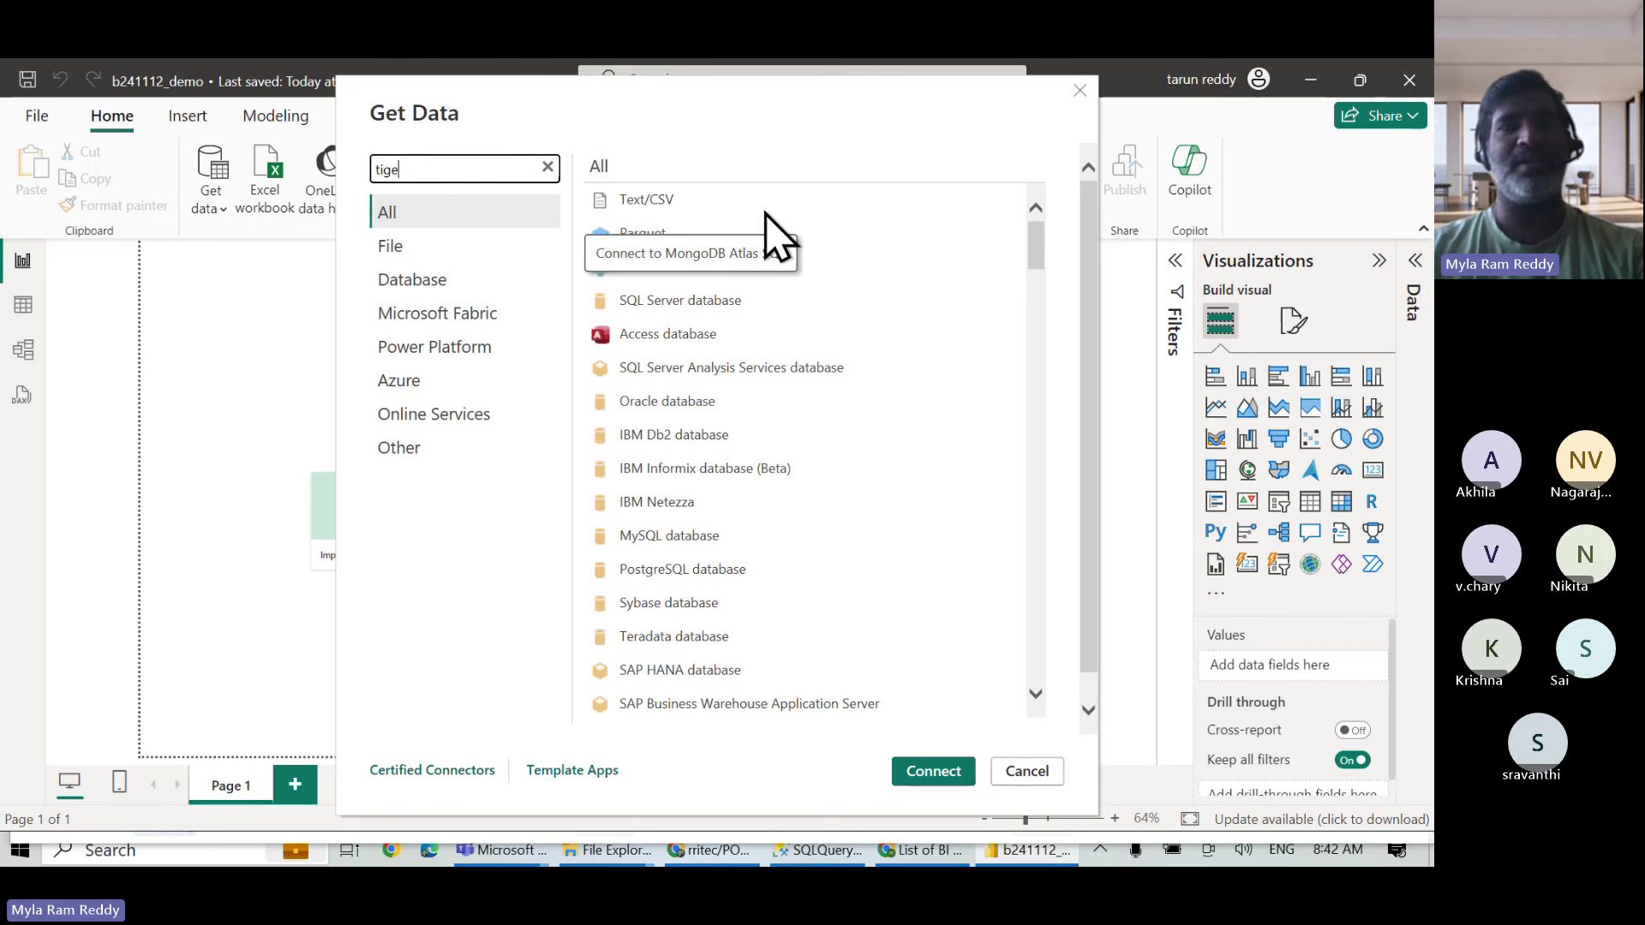
pyautogui.write('r')
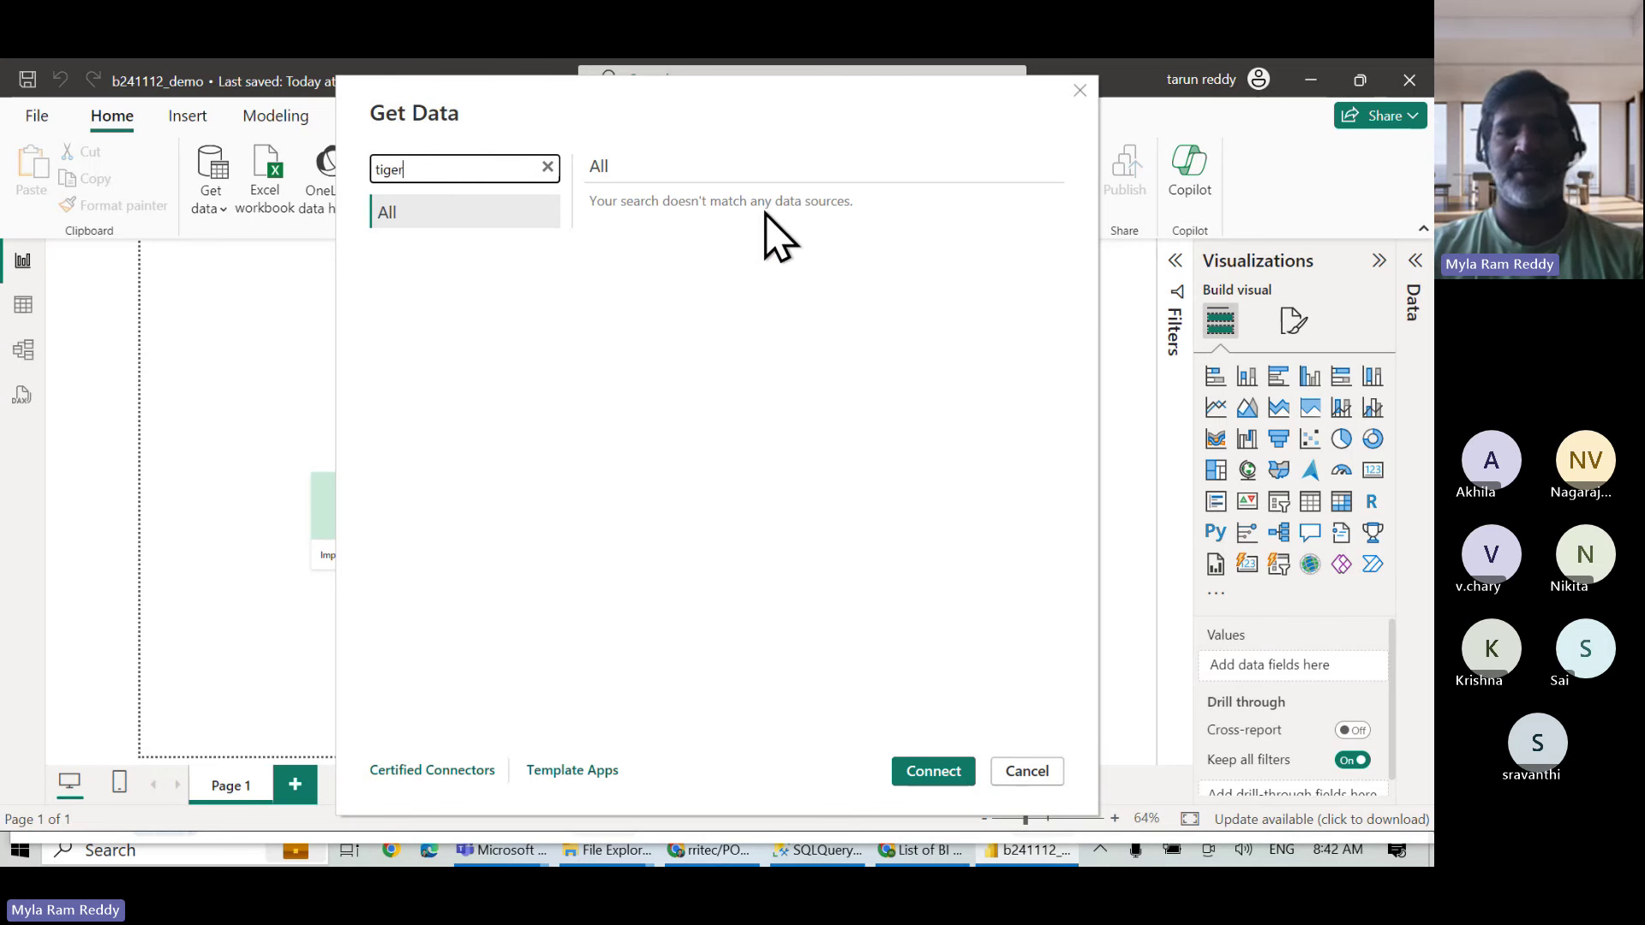
pyautogui.press('BackSpace')
pyautogui.press('BackSpace')
pyautogui.press('BackSpace')
pyautogui.press('BackSpace')
pyautogui.press('BackSpace')
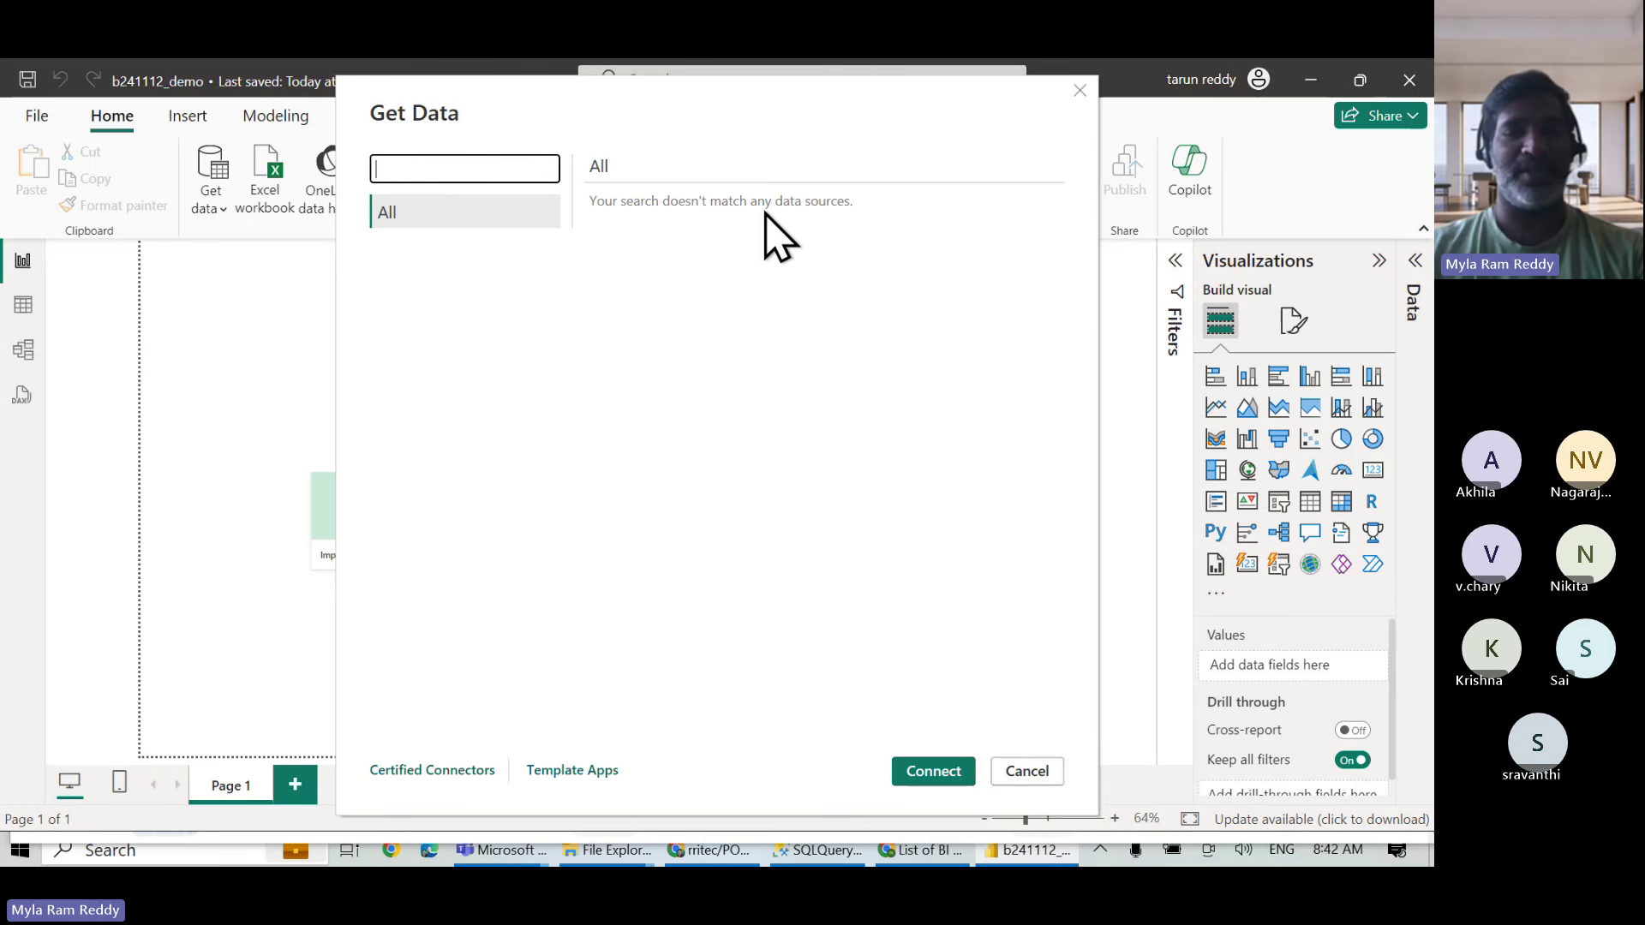
# Search the available data sources for neo, then clear the search.
pyautogui.write('neo')
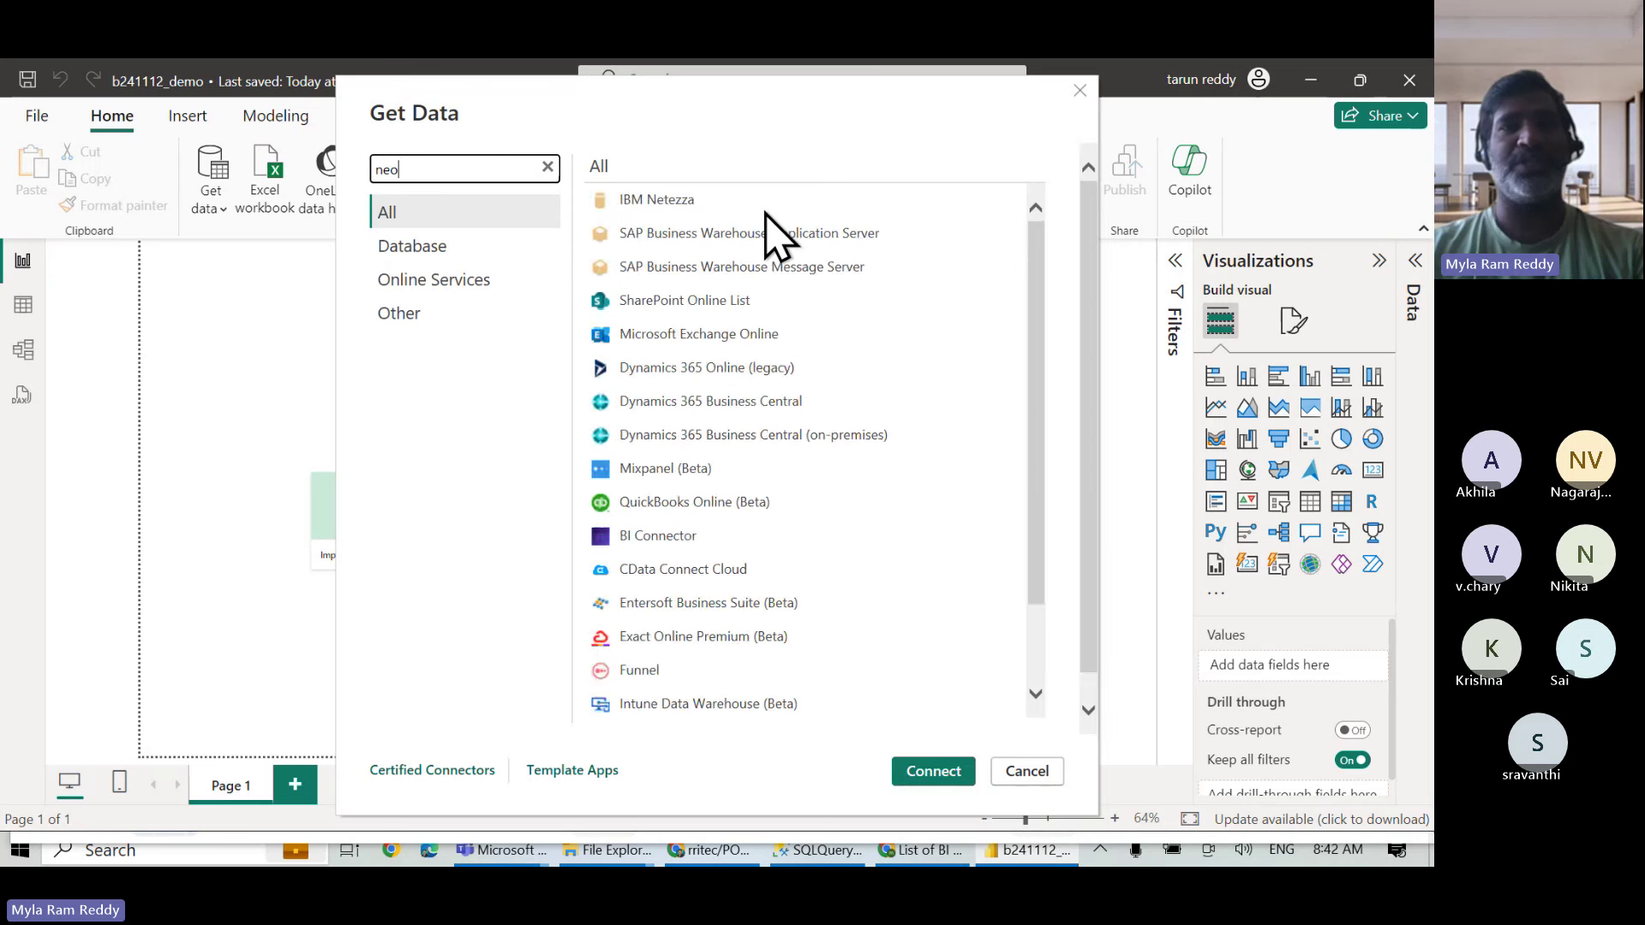
pyautogui.write('w')
pyautogui.press('BackSpace')
pyautogui.press('BackSpace')
pyautogui.press('BackSpace')
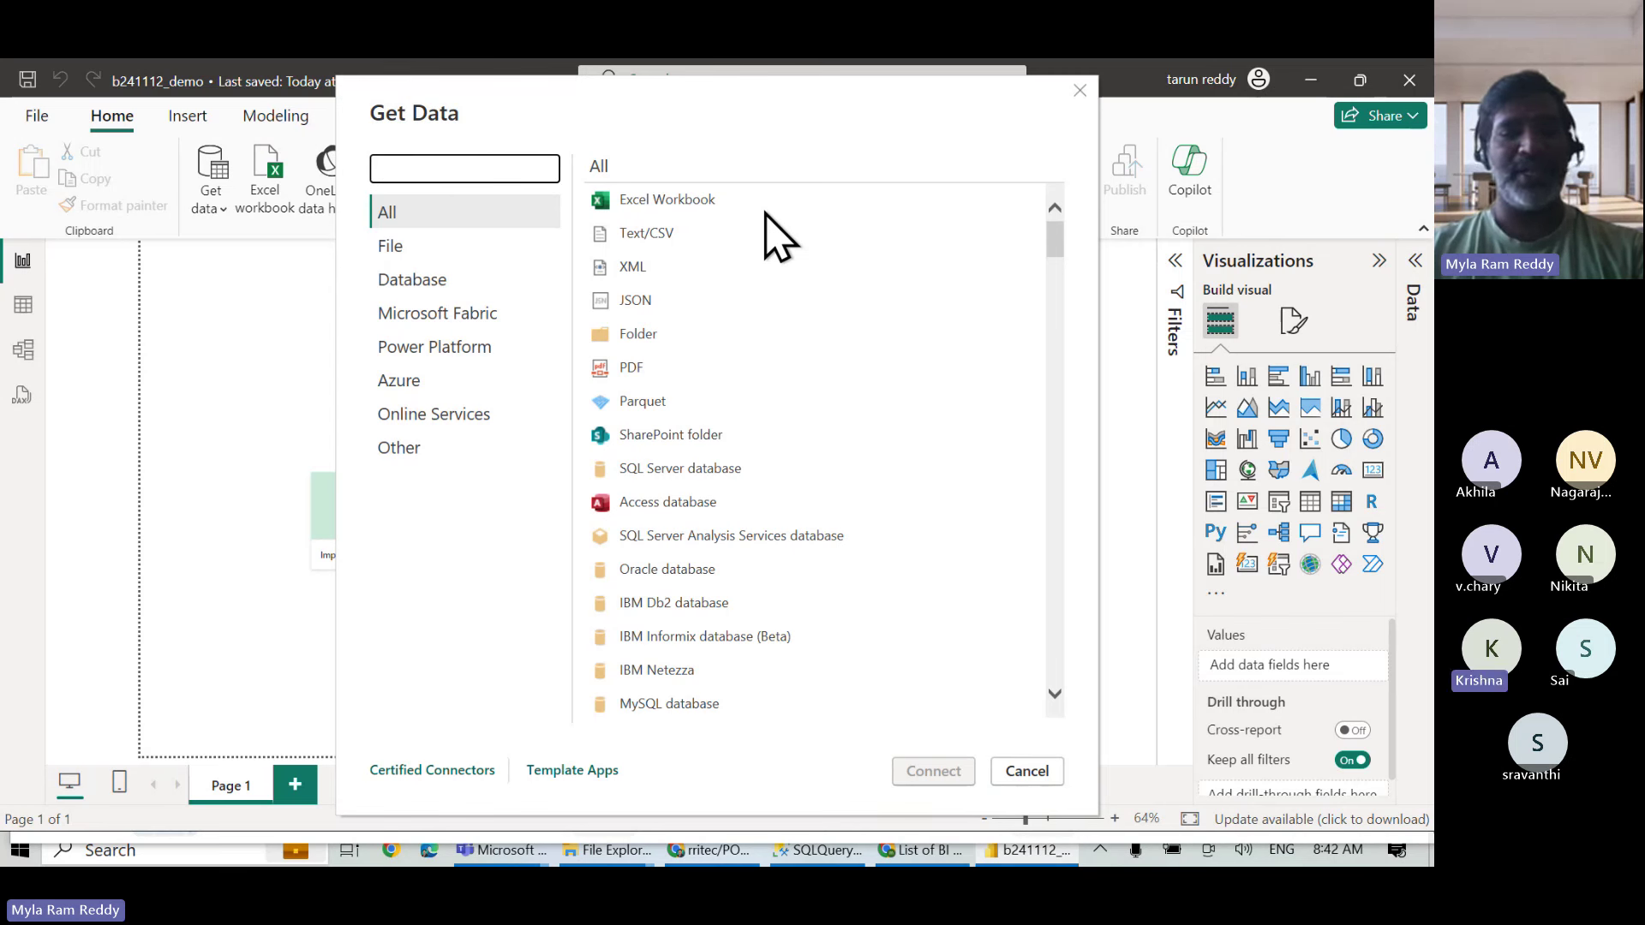
# Search the available data sources for oracle, then clear the search.
pyautogui.write('oracle')
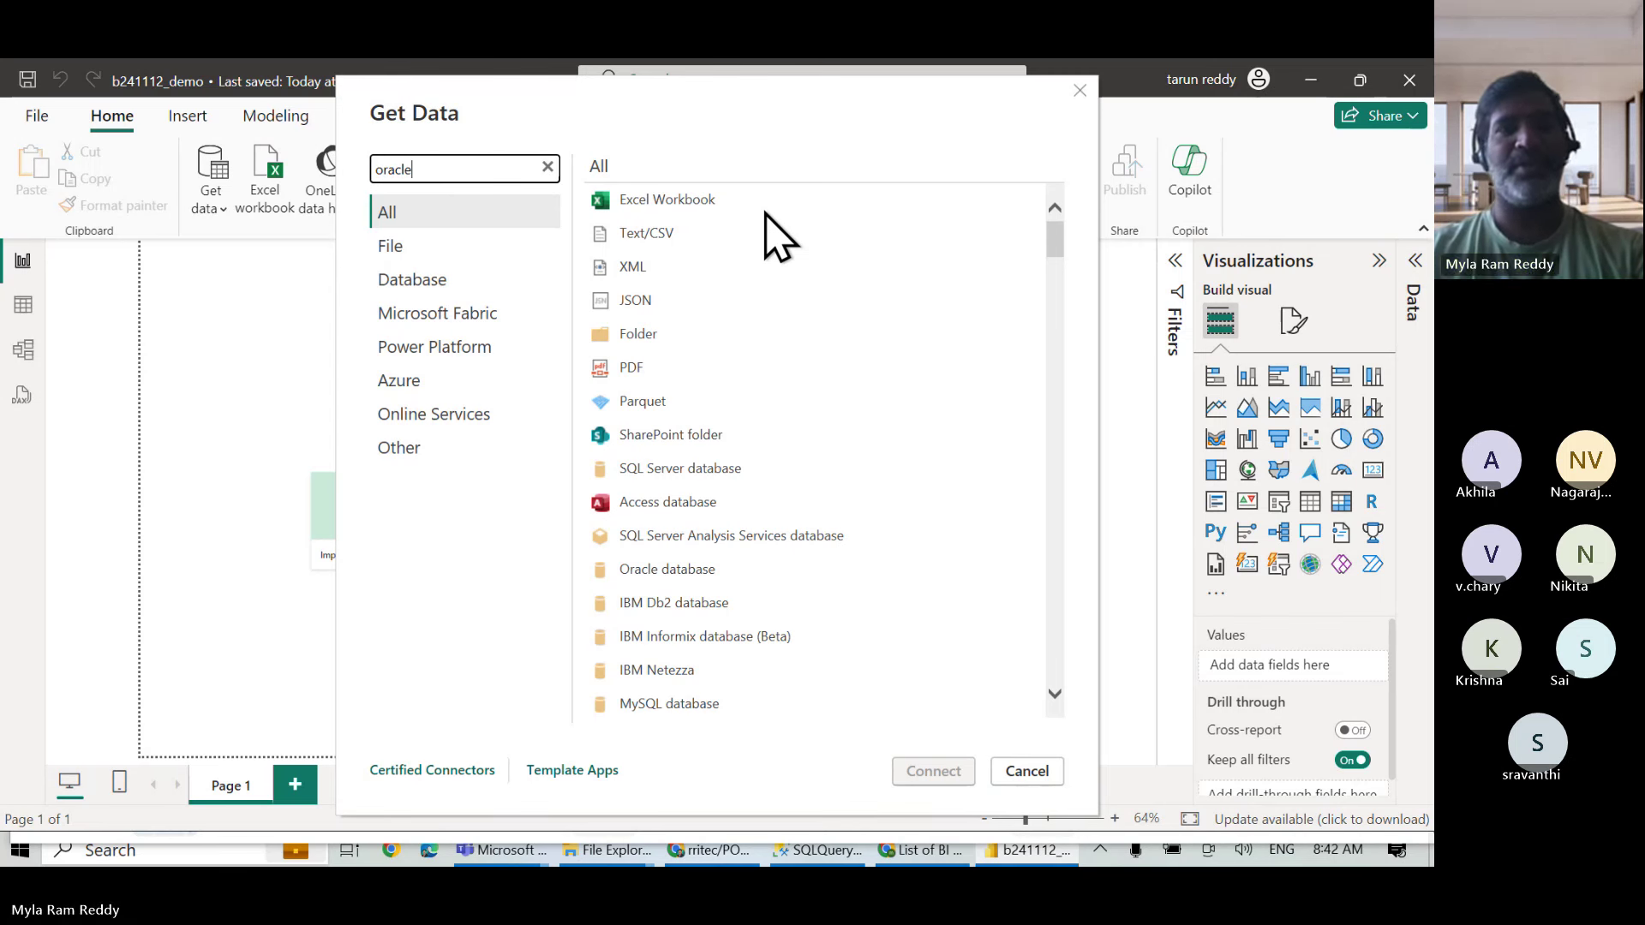
pyautogui.press('BackSpace')
pyautogui.press('BackSpace')
pyautogui.press('BackSpace')
pyautogui.press('BackSpace')
pyautogui.press('BackSpace')
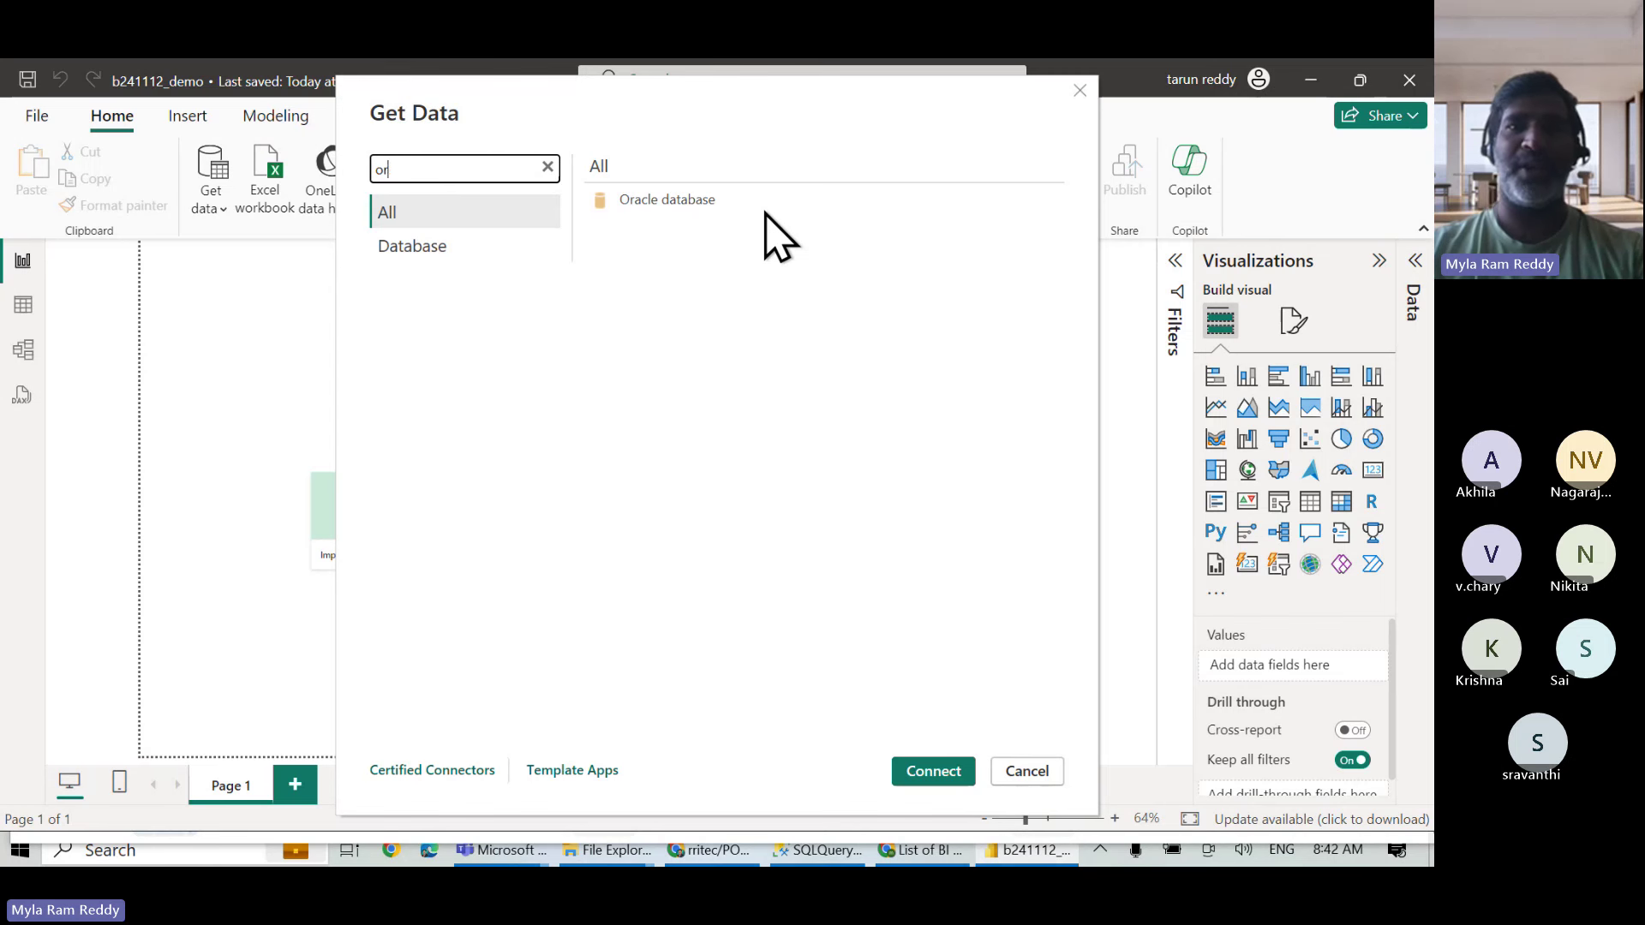
# Search the available data sources for postg, then clear the search.
pyautogui.write('postg')
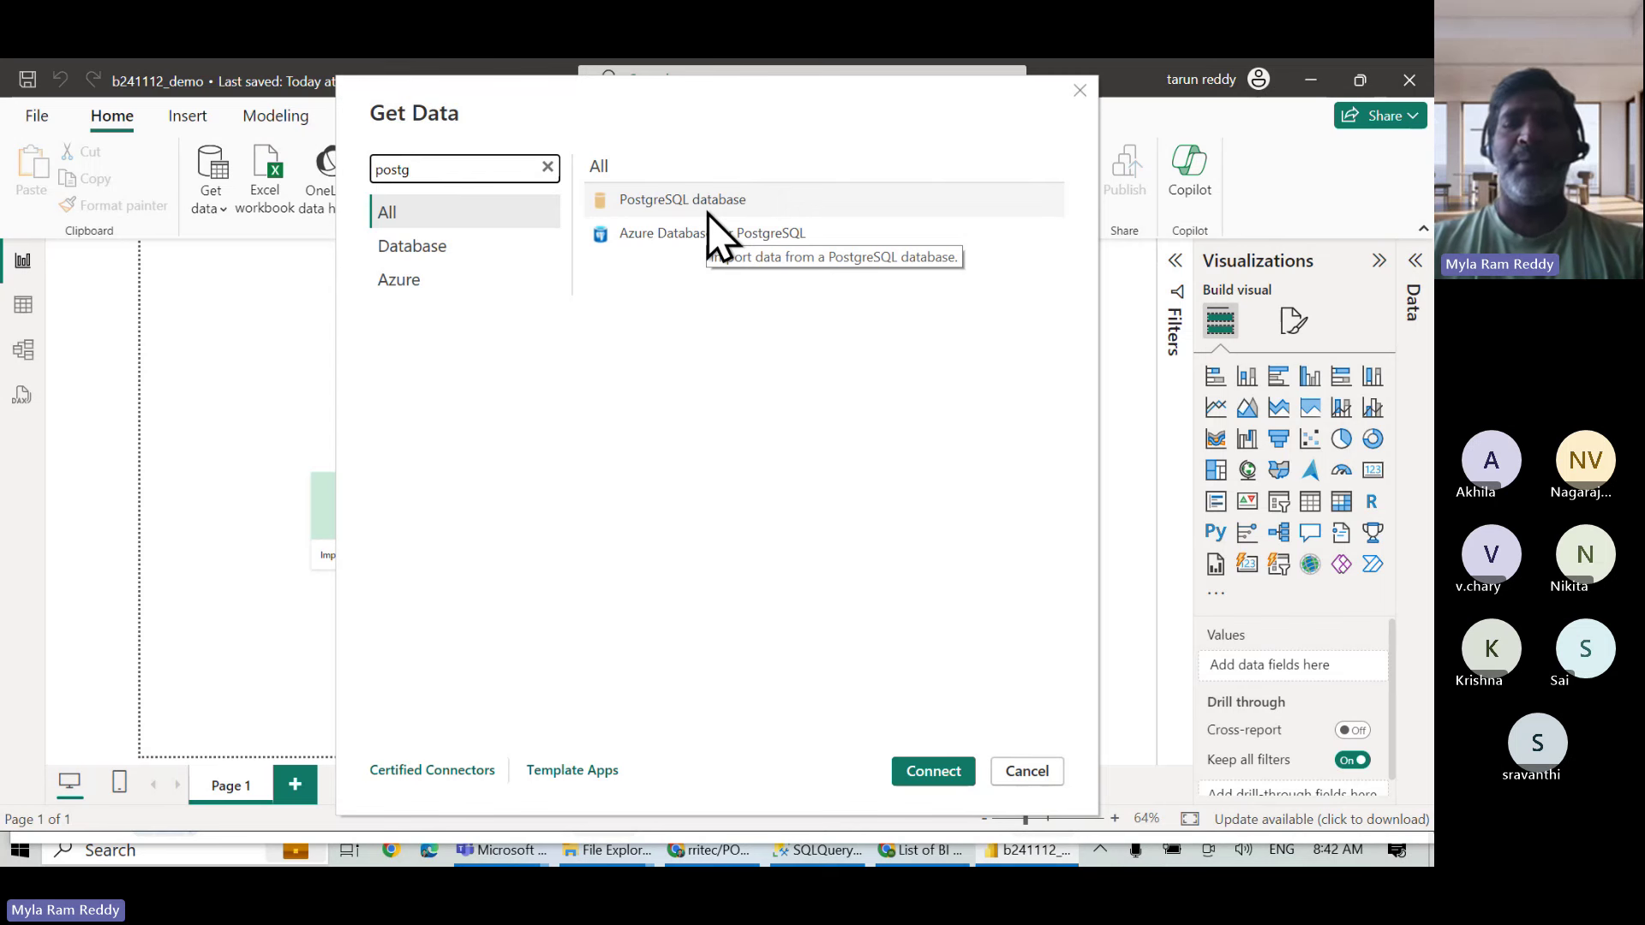
pyautogui.press('BackSpace')
pyautogui.press('BackSpace')
pyautogui.press('BackSpace')
pyautogui.press('BackSpace')
pyautogui.press('BackSpace')
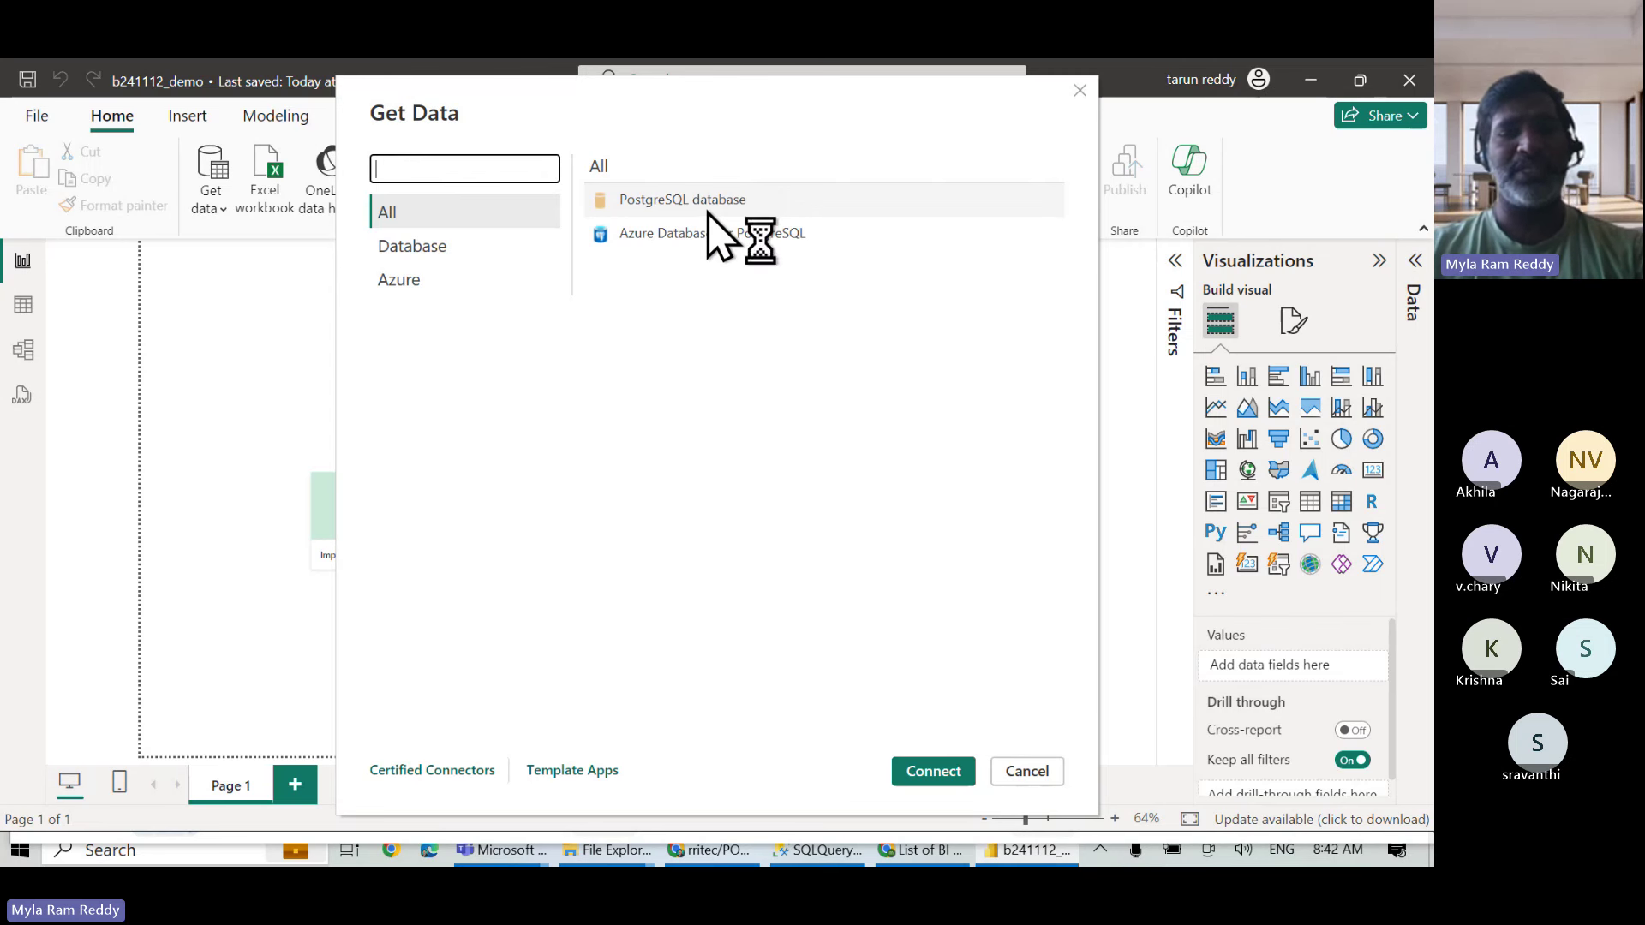
# Search the available data sources for sql and start a connection to a SQL Server database.
pyautogui.write('sqlse')
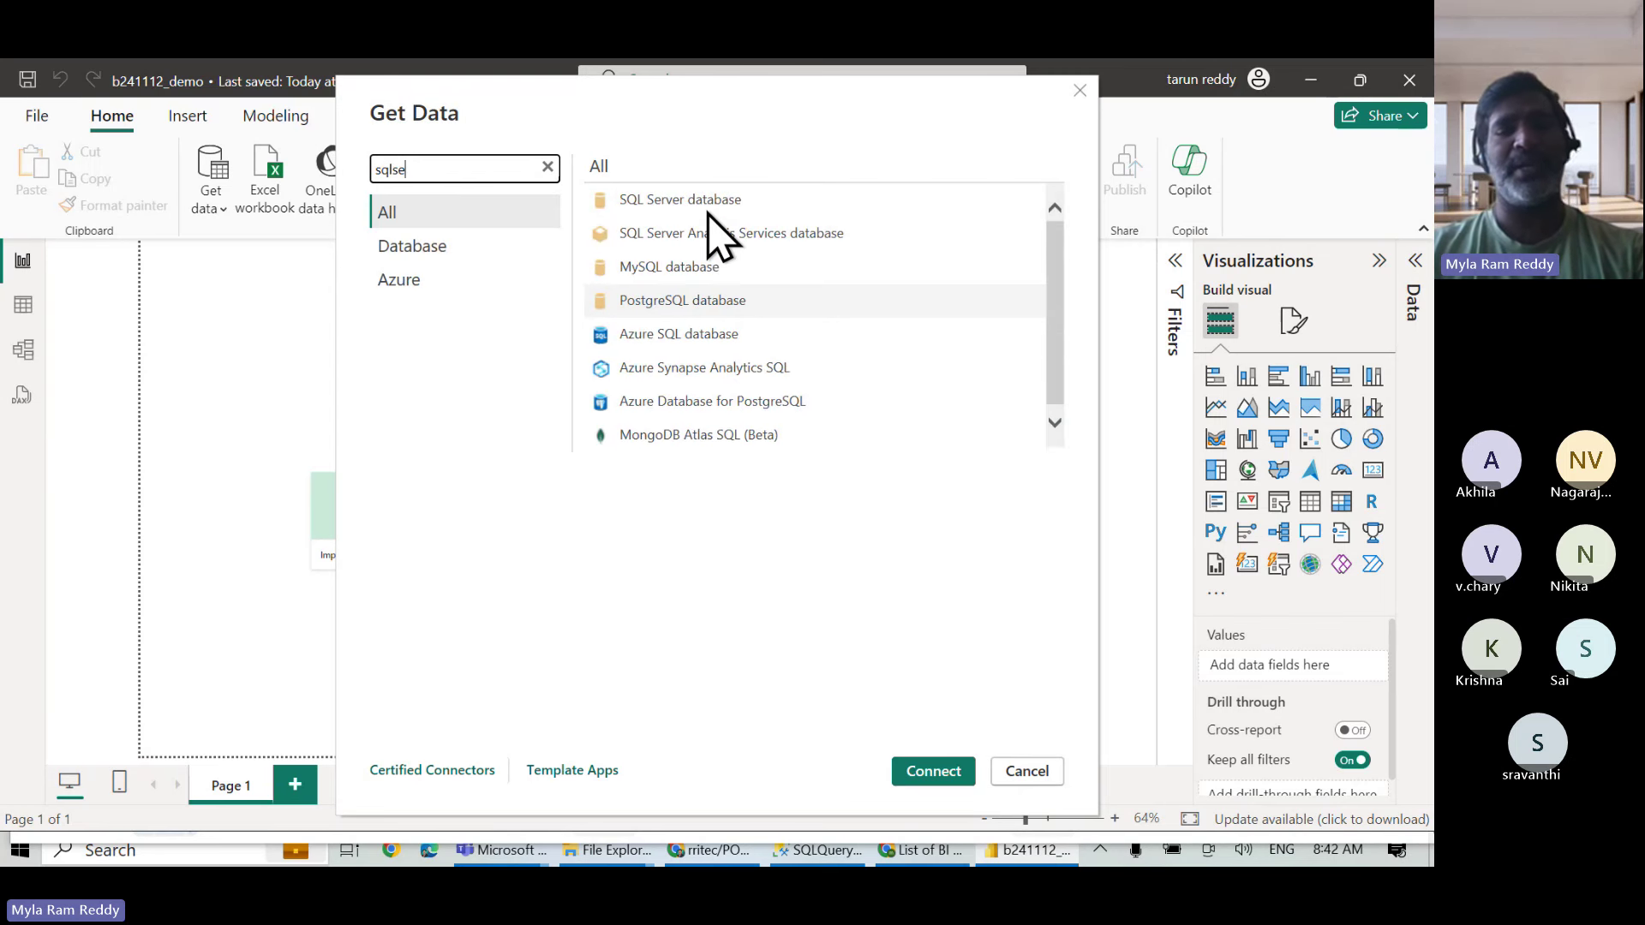
pyautogui.write('rver')
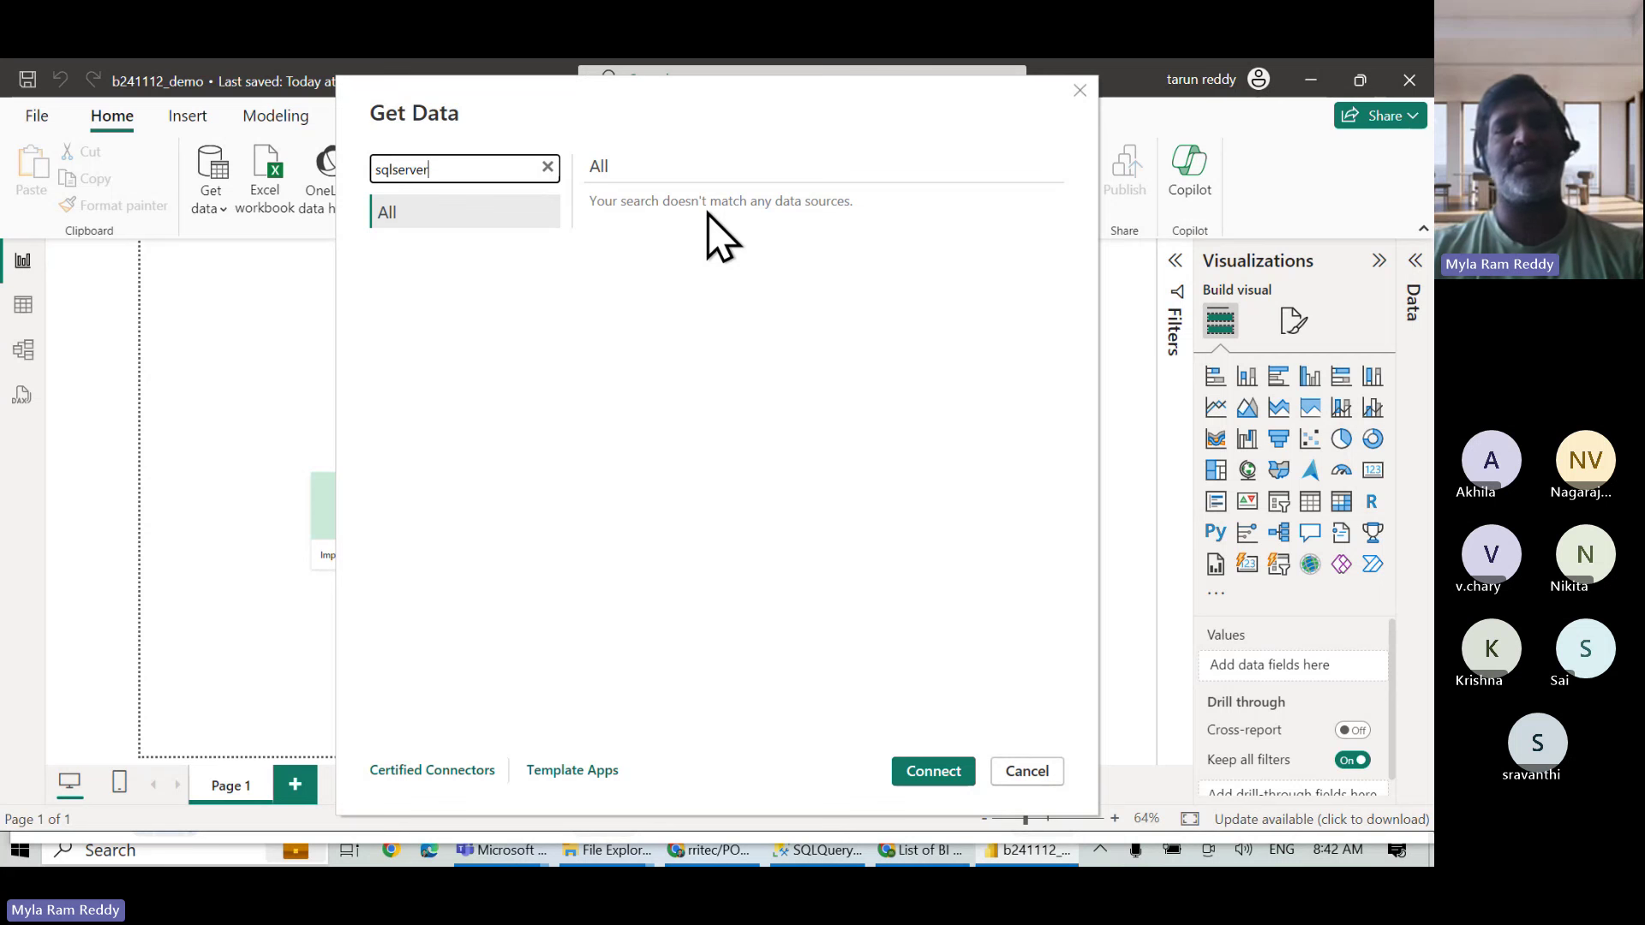
pyautogui.press('BackSpace')
pyautogui.press('BackSpace')
pyautogui.press('BackSpace')
pyautogui.press('BackSpace')
pyautogui.press('BackSpace')
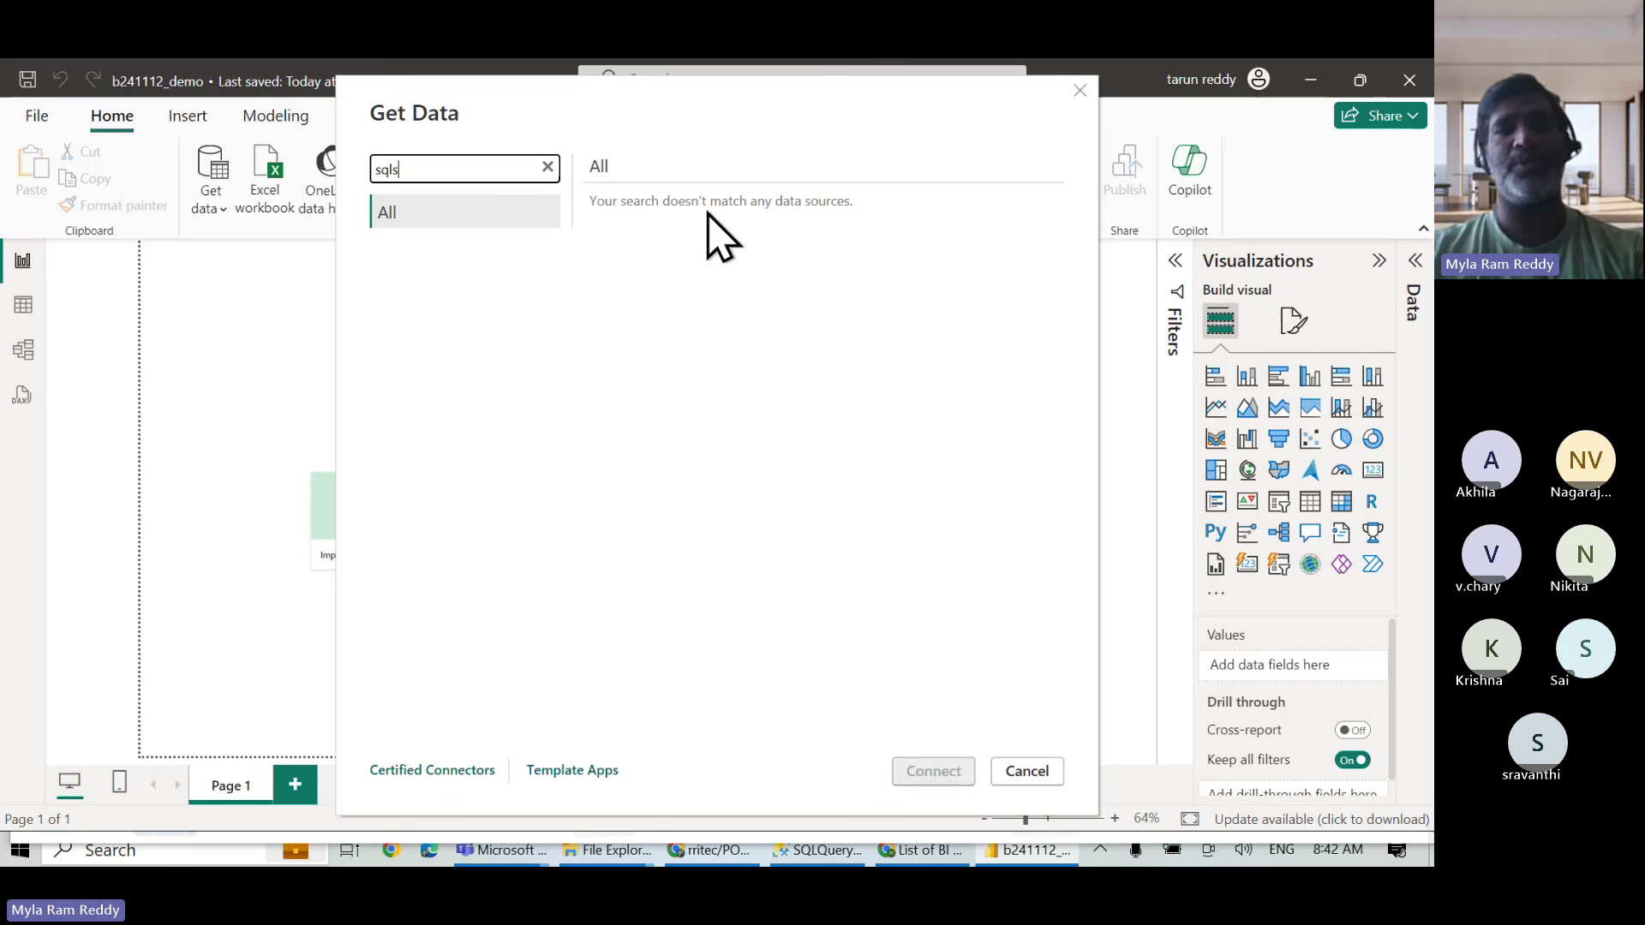
pyautogui.press('BackSpace')
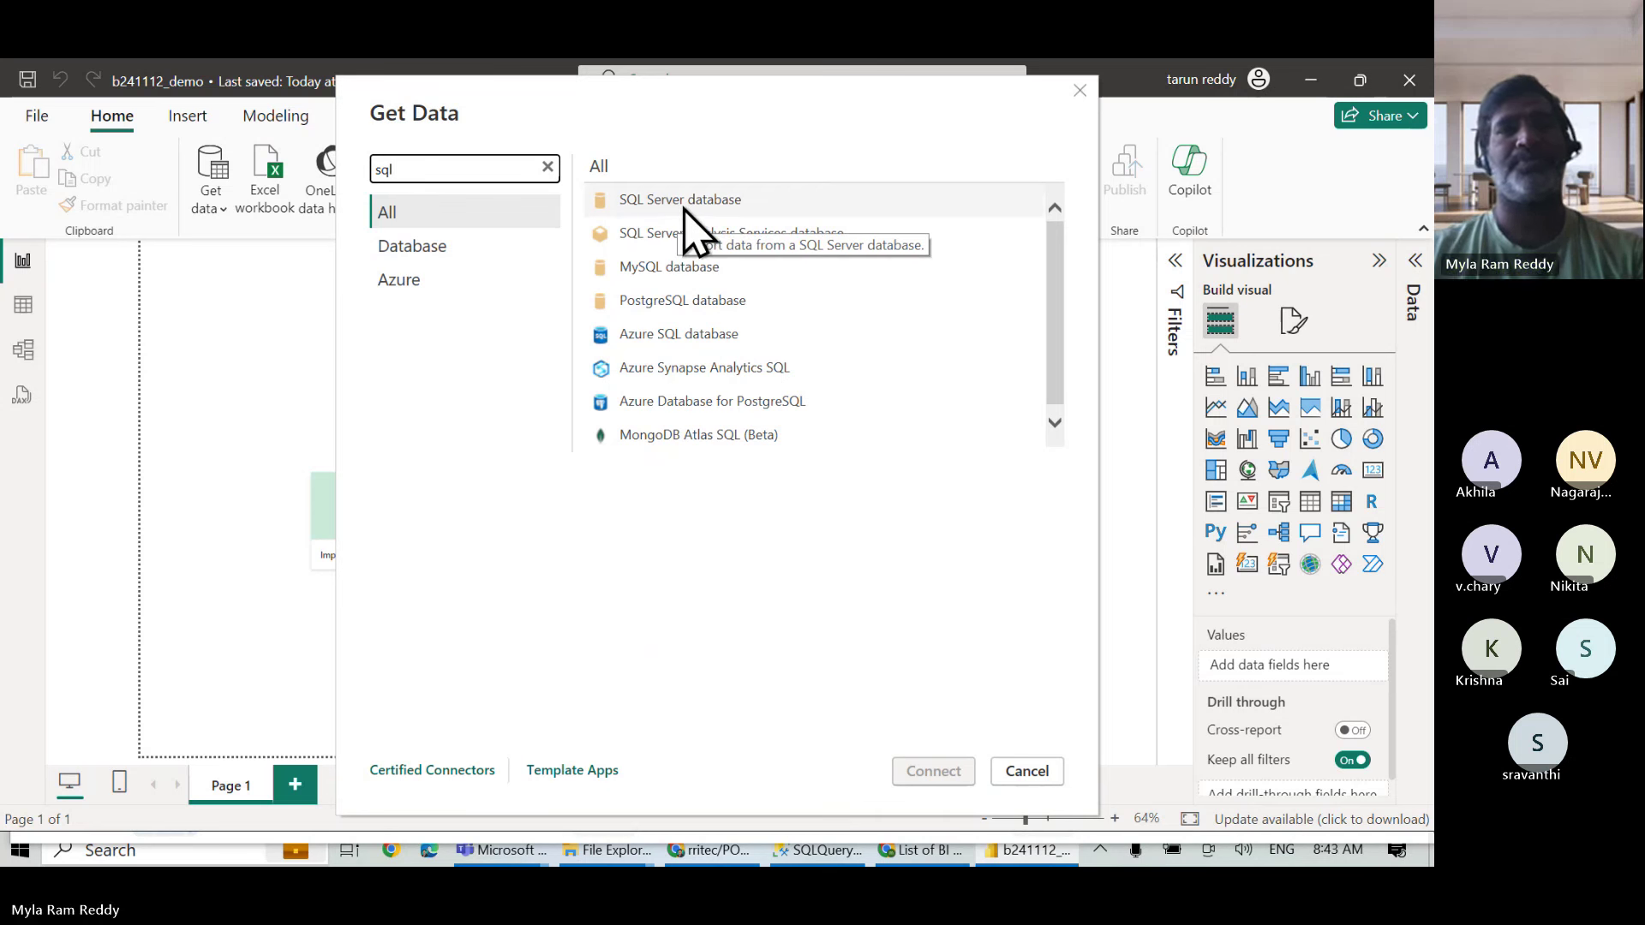
pyautogui.click(683, 208)
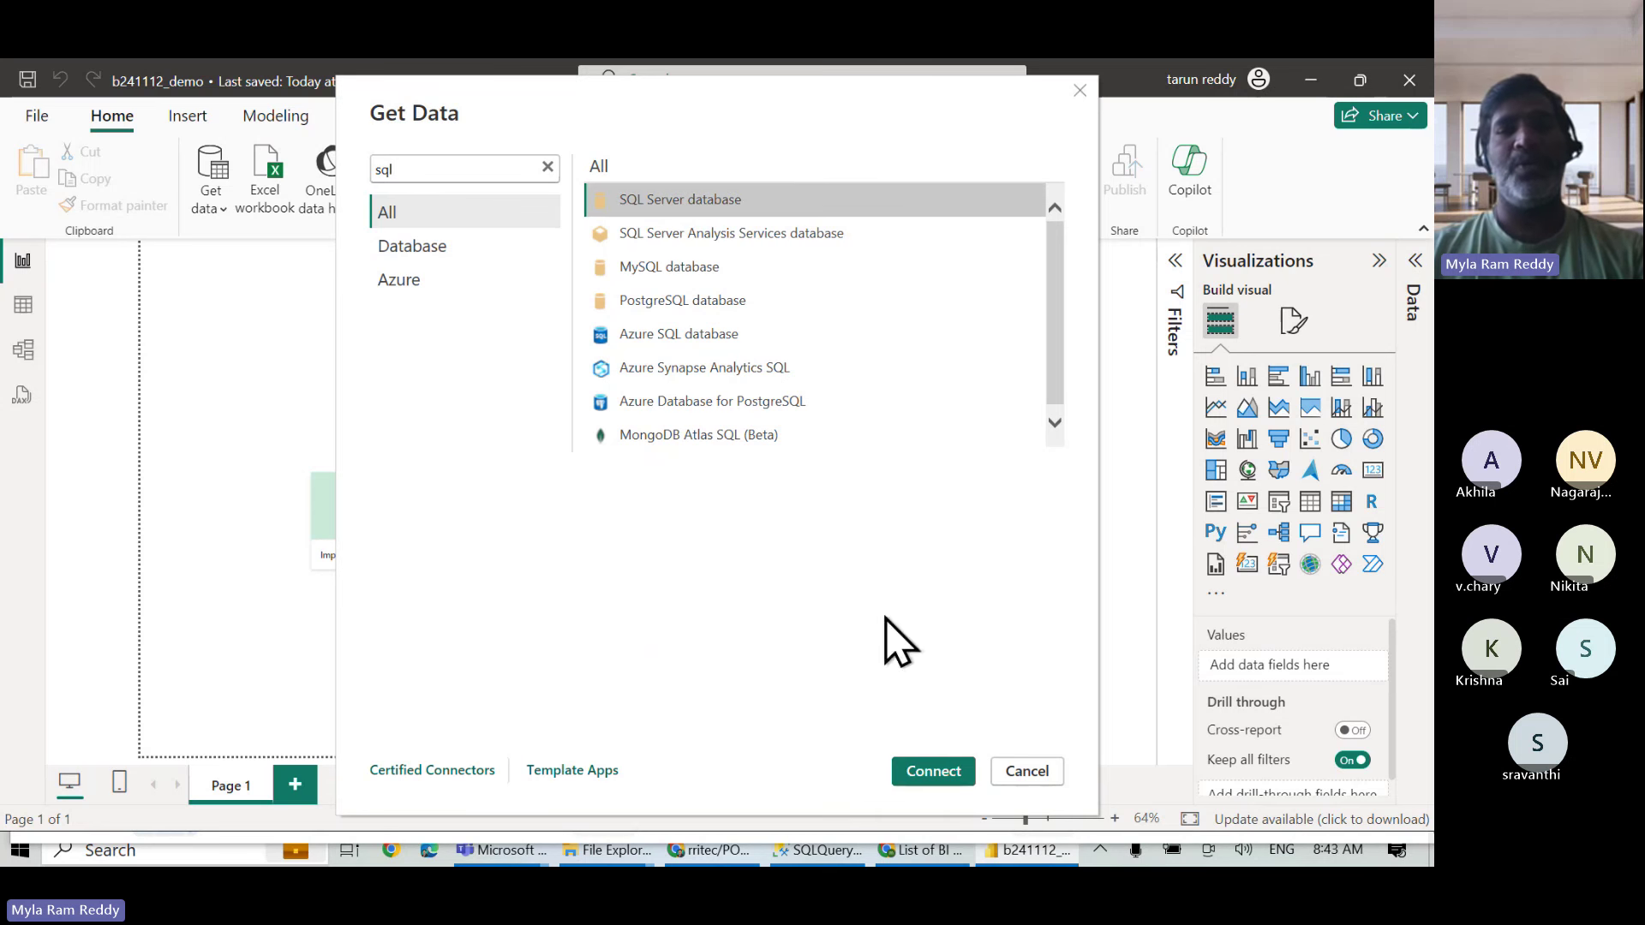
pyautogui.click(934, 773)
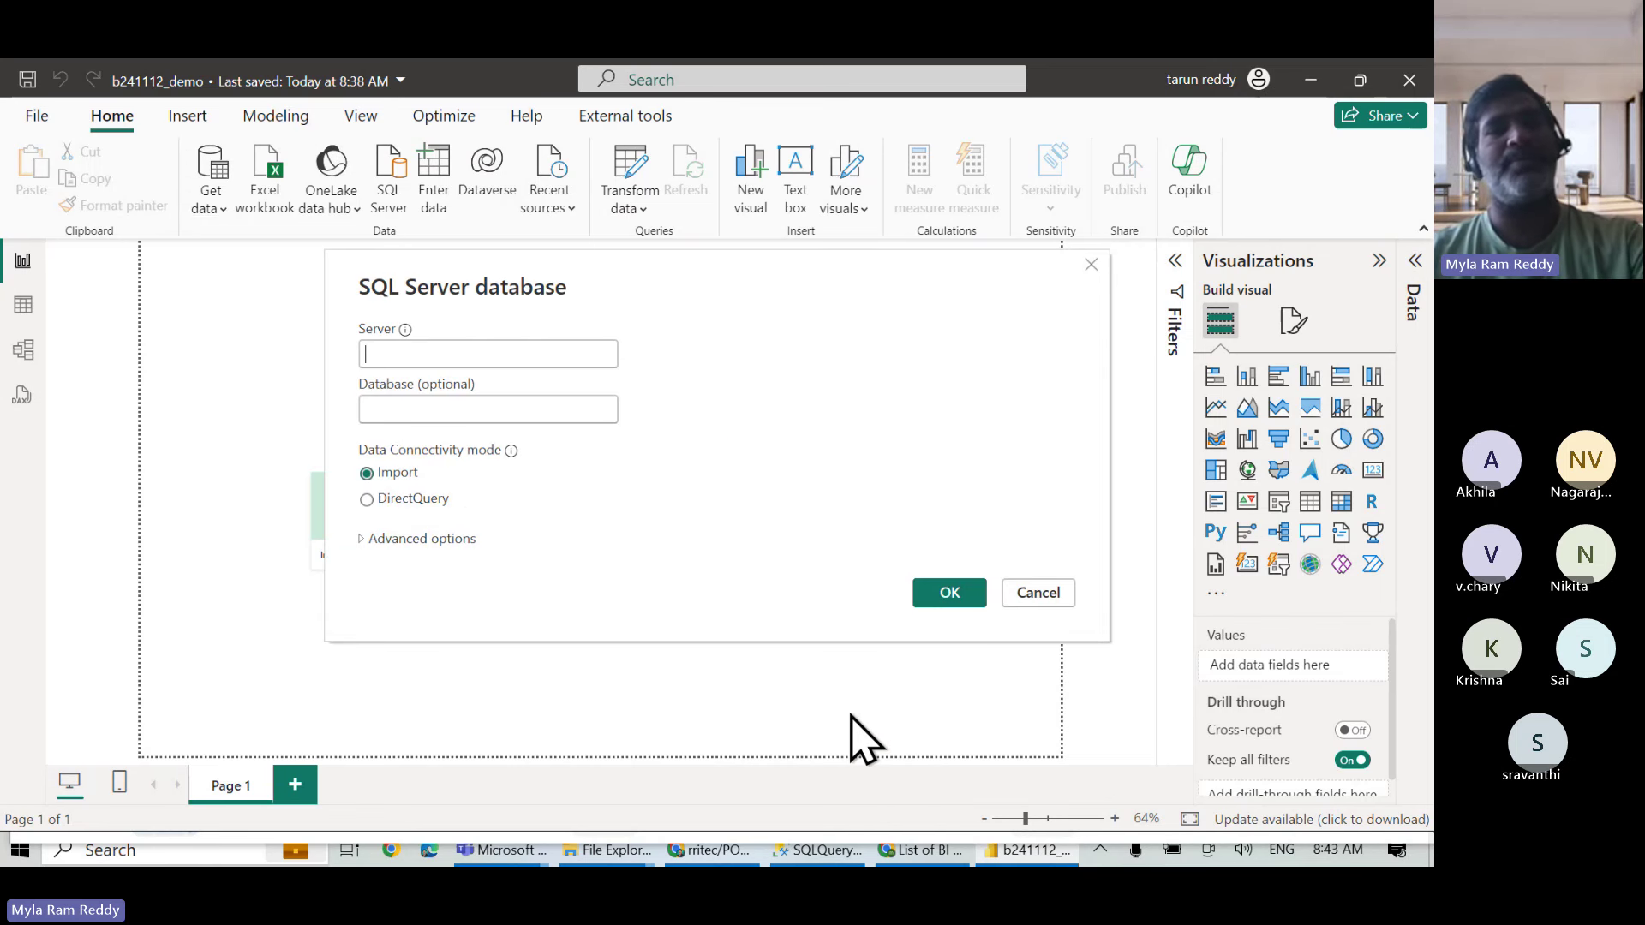
# Connect to the Adventureworksdw2012 database on server localhost in Import mode.
pyautogui.click(393, 349)
pyautogui.write('localhost')
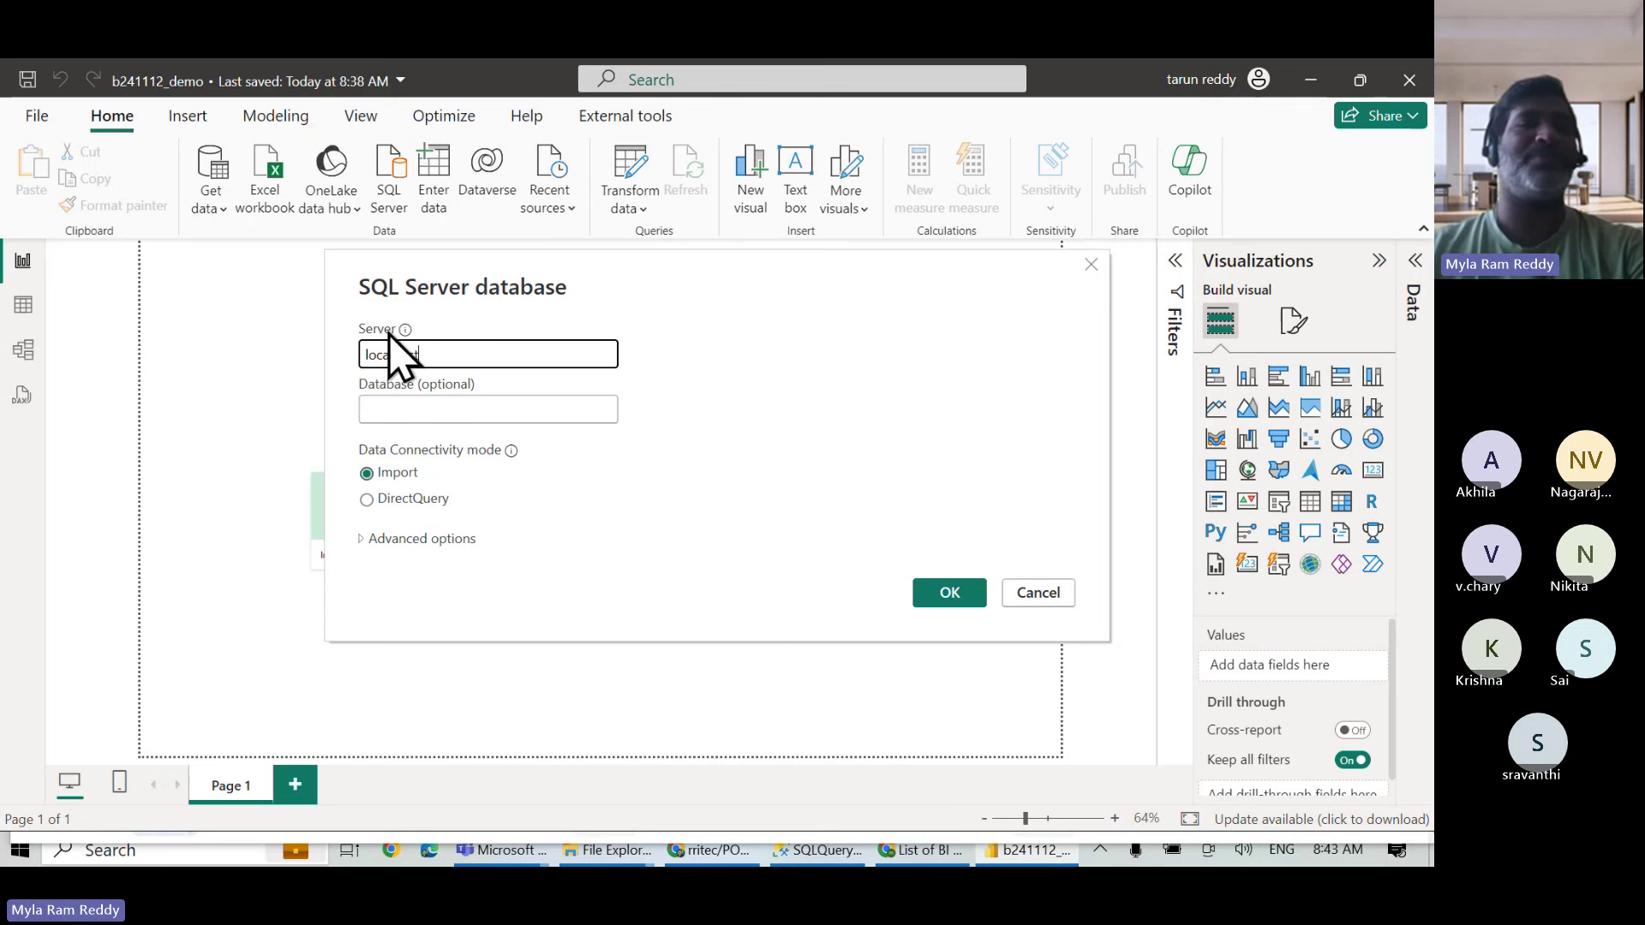
pyautogui.click(405, 410)
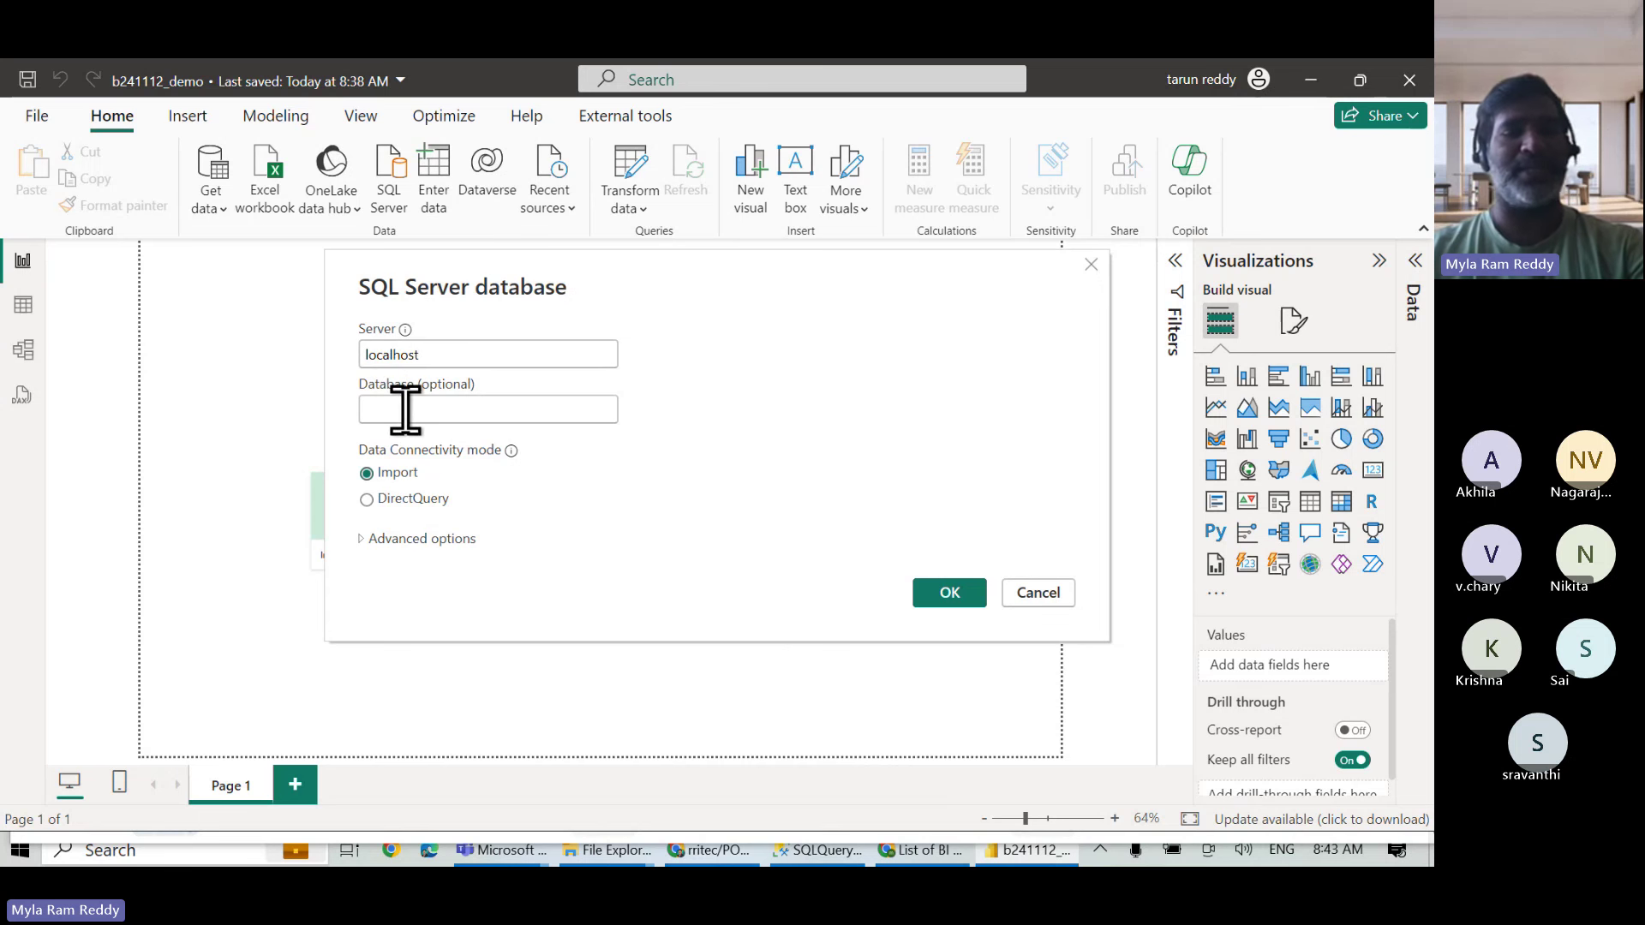
pyautogui.write('Adventu')
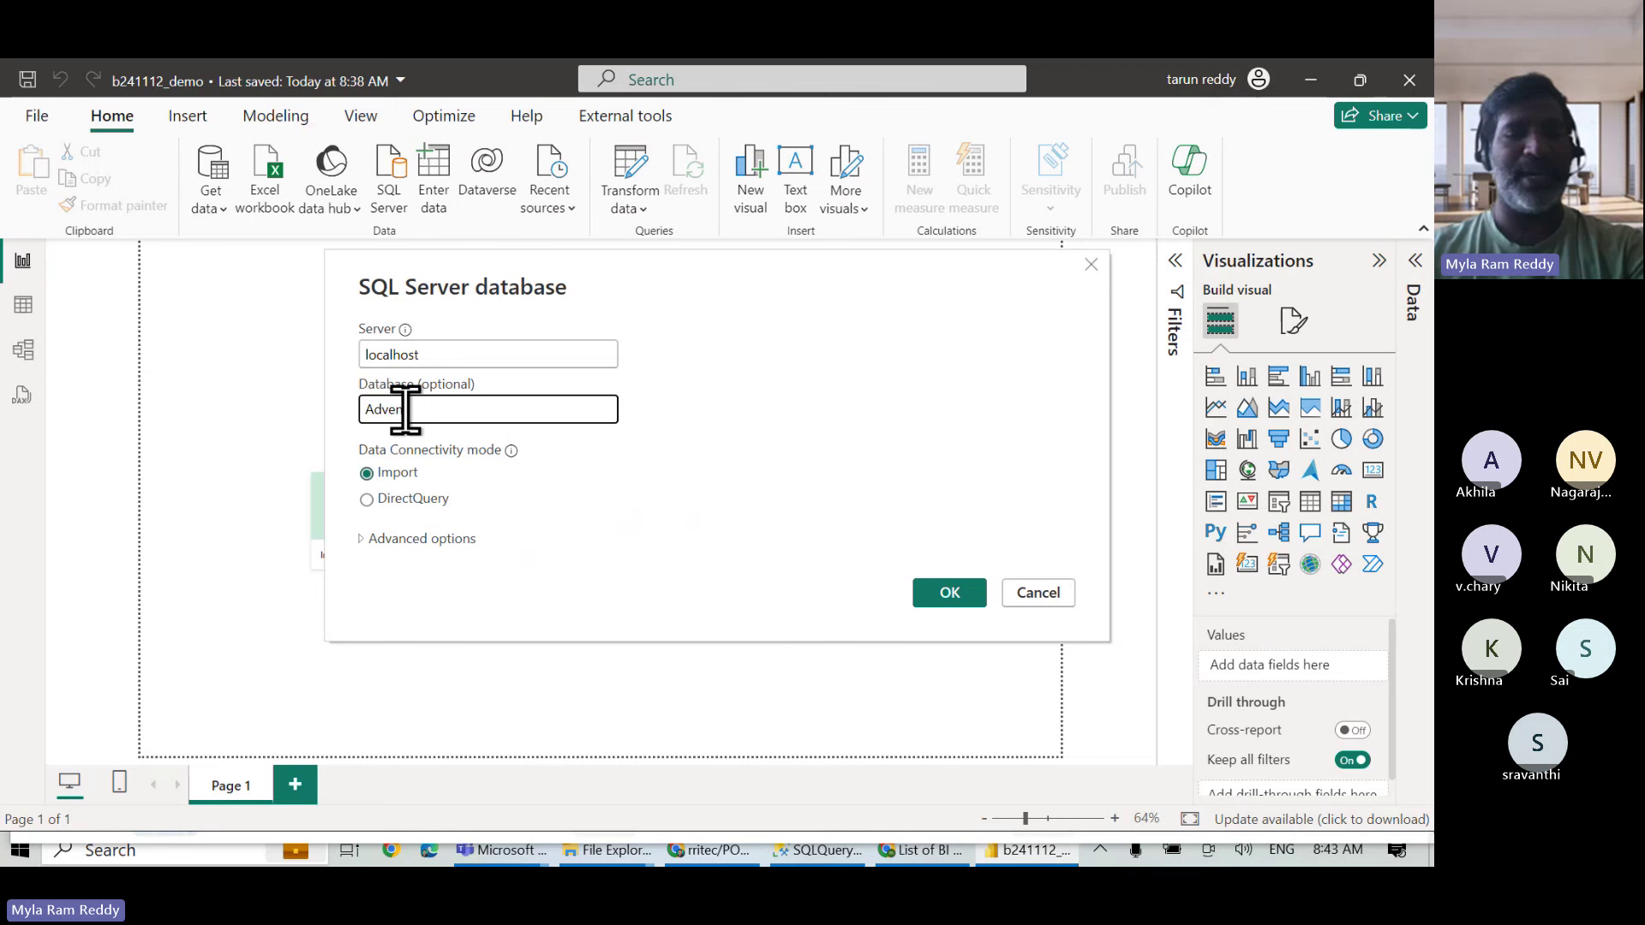
pyautogui.write('reworkd')
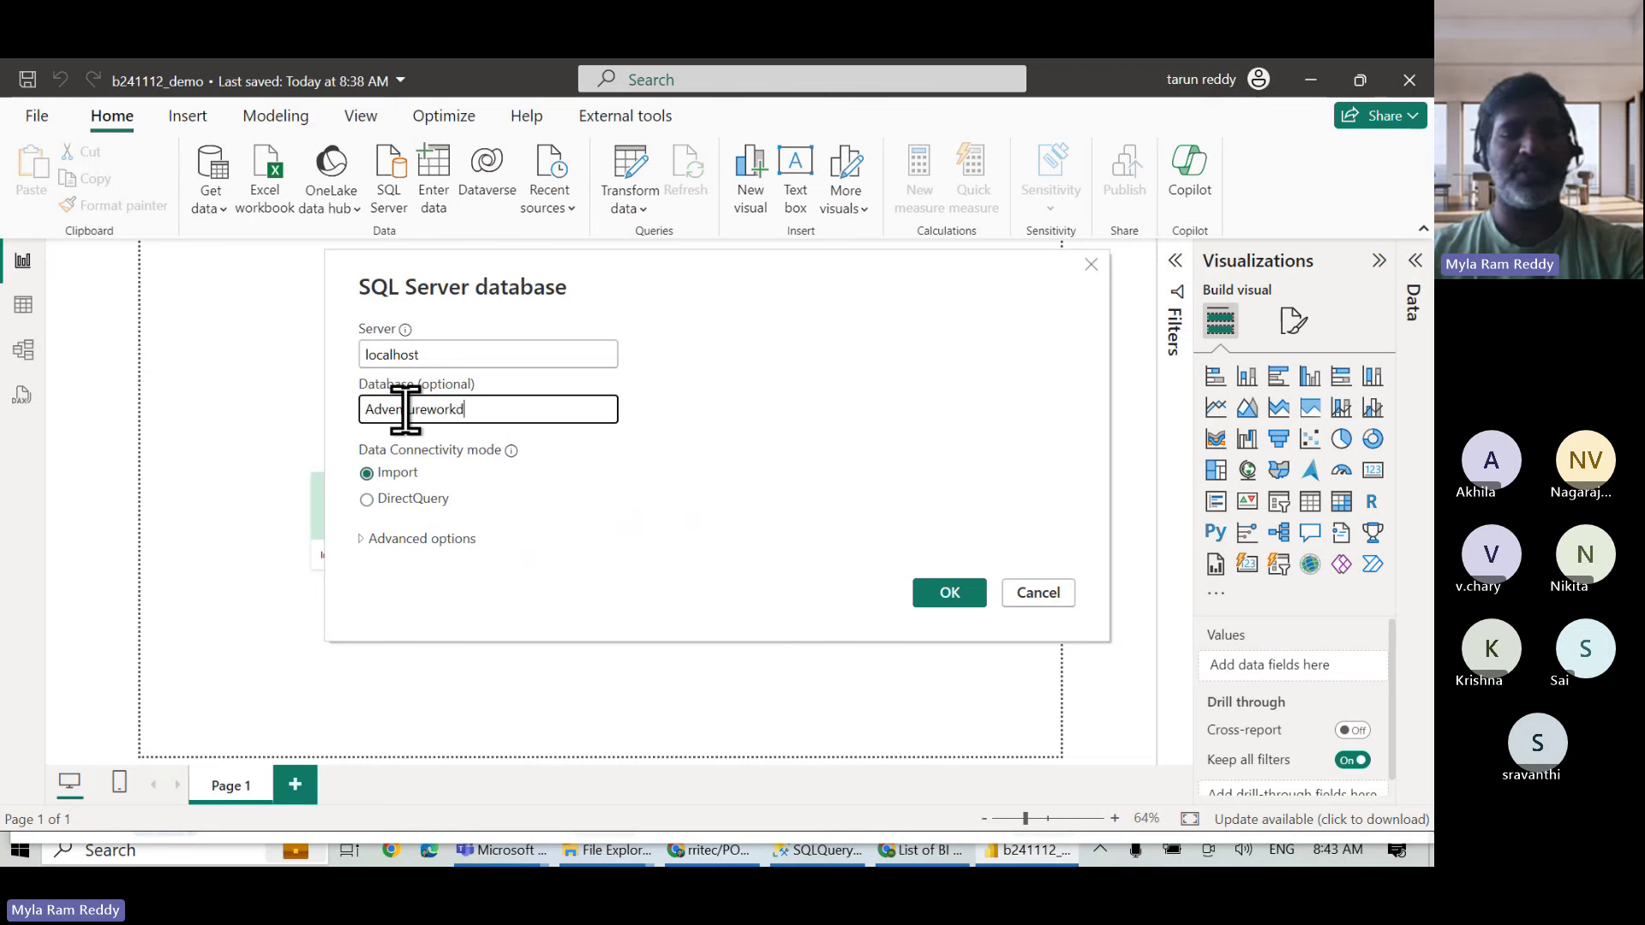
pyautogui.press('BackSpace')
pyautogui.write('sdw2012')
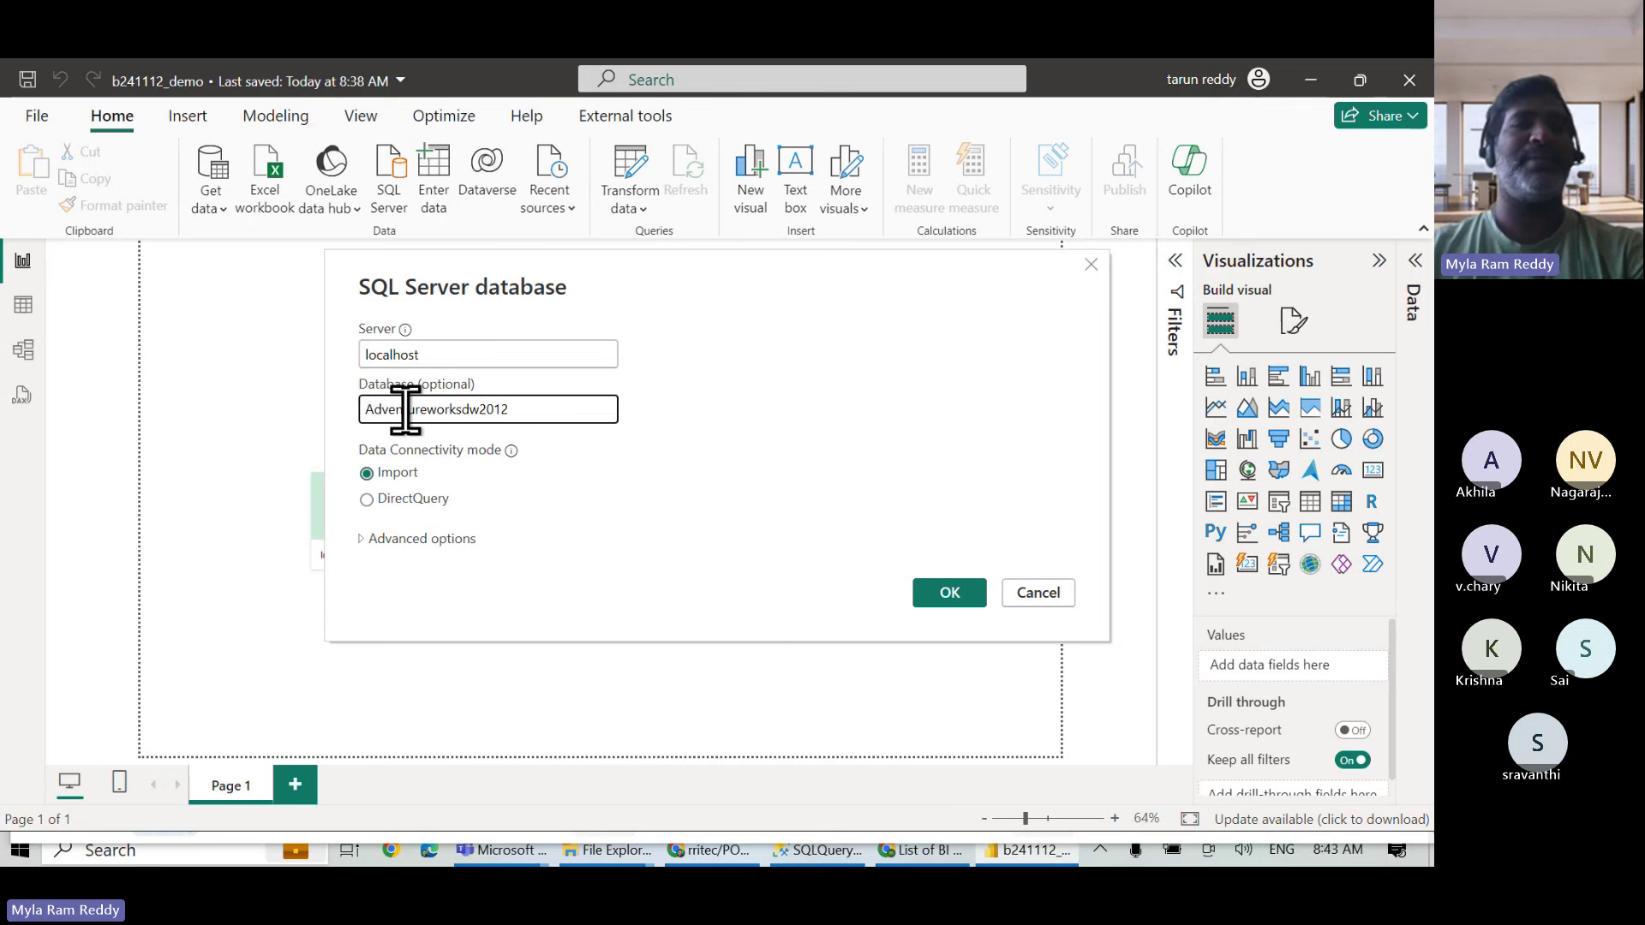
pyautogui.click(933, 595)
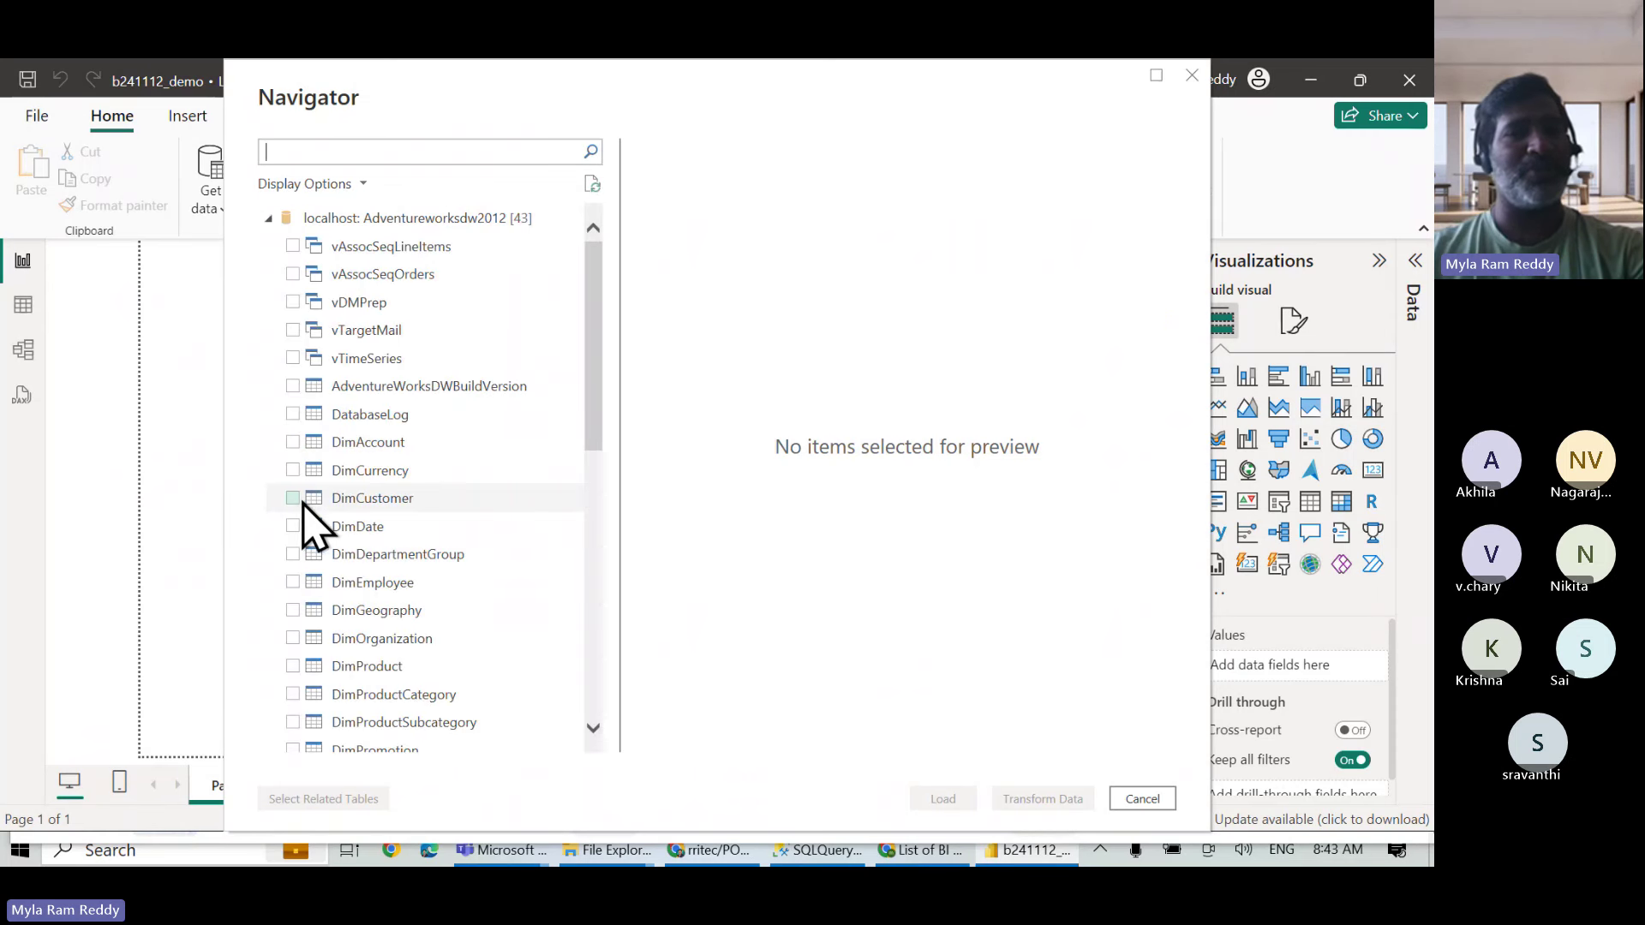
# Select the DimCustomer and FactInternetSales tables from the Adventureworksdw2012 database.
pyautogui.click(293, 499)
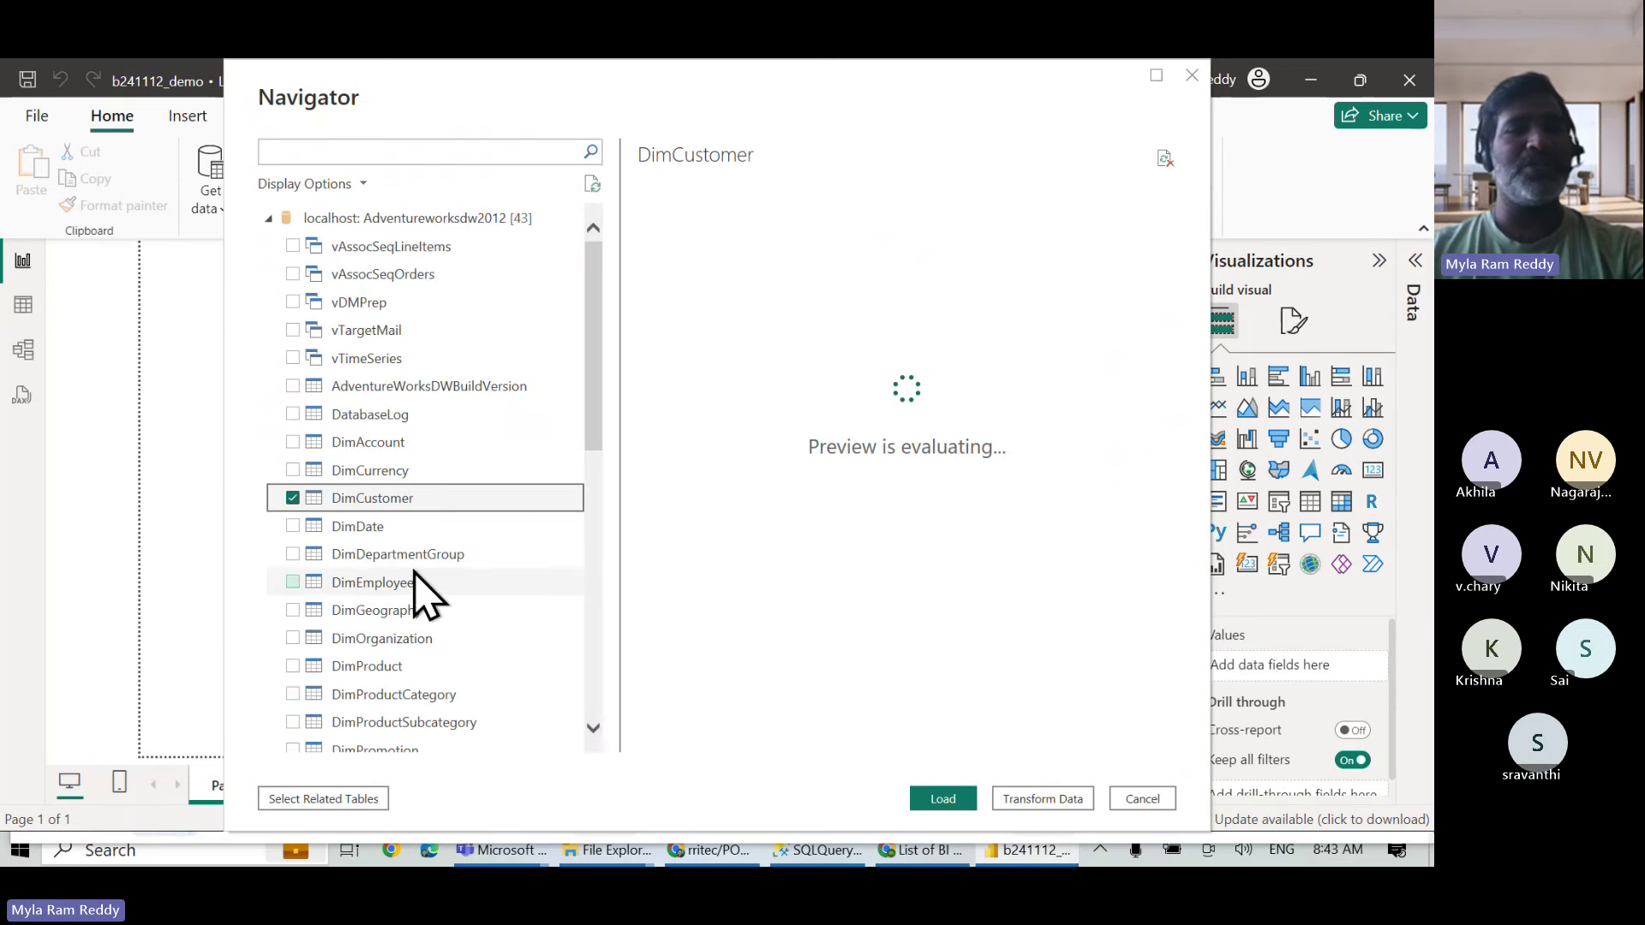
pyautogui.scroll(-3, 422, 589)
pyautogui.scroll(-2, 422, 589)
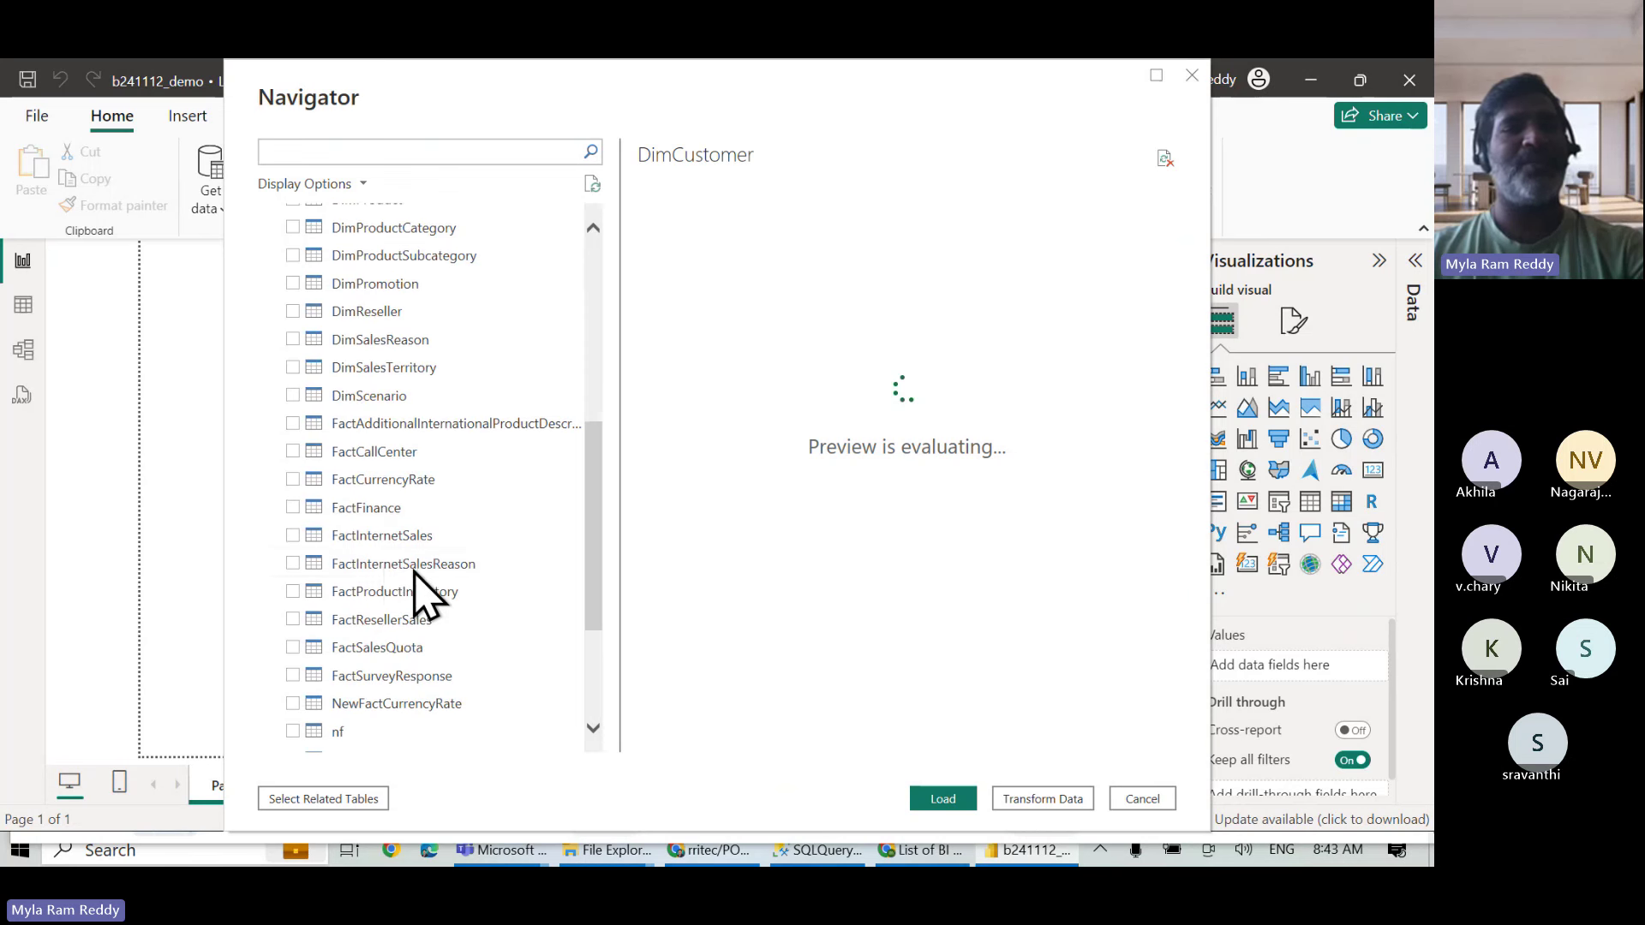
pyautogui.click(293, 536)
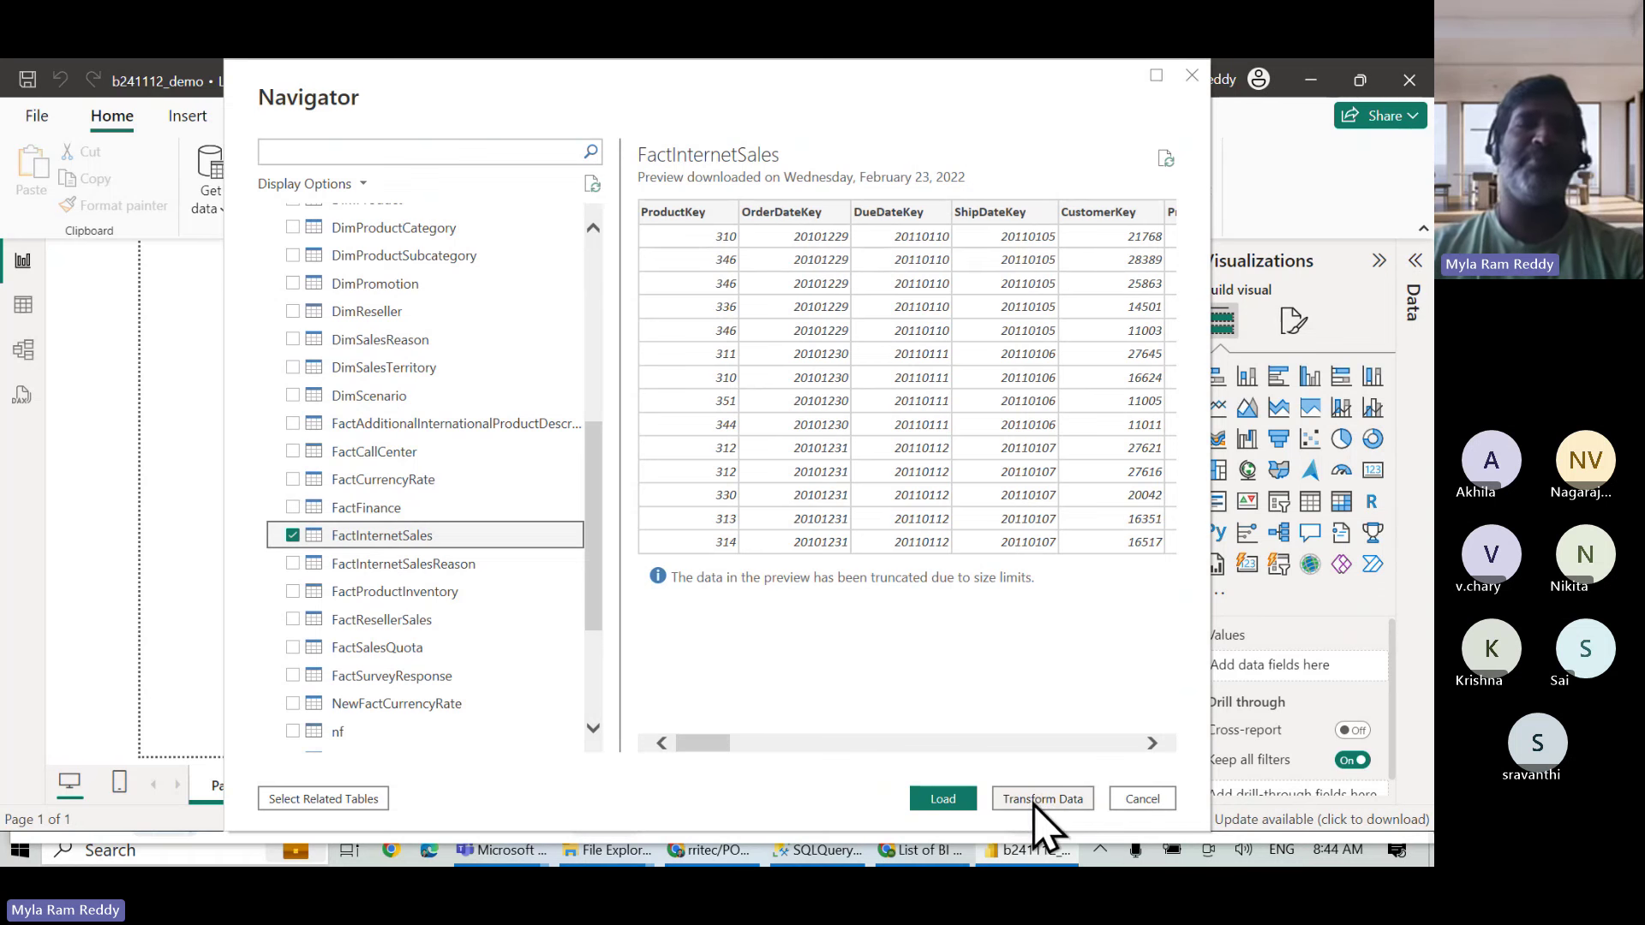
# Preview the DimCustomer table and bring its FirstName, MiddleName and LastName columns into view.
pyautogui.scroll(5, 531, 449)
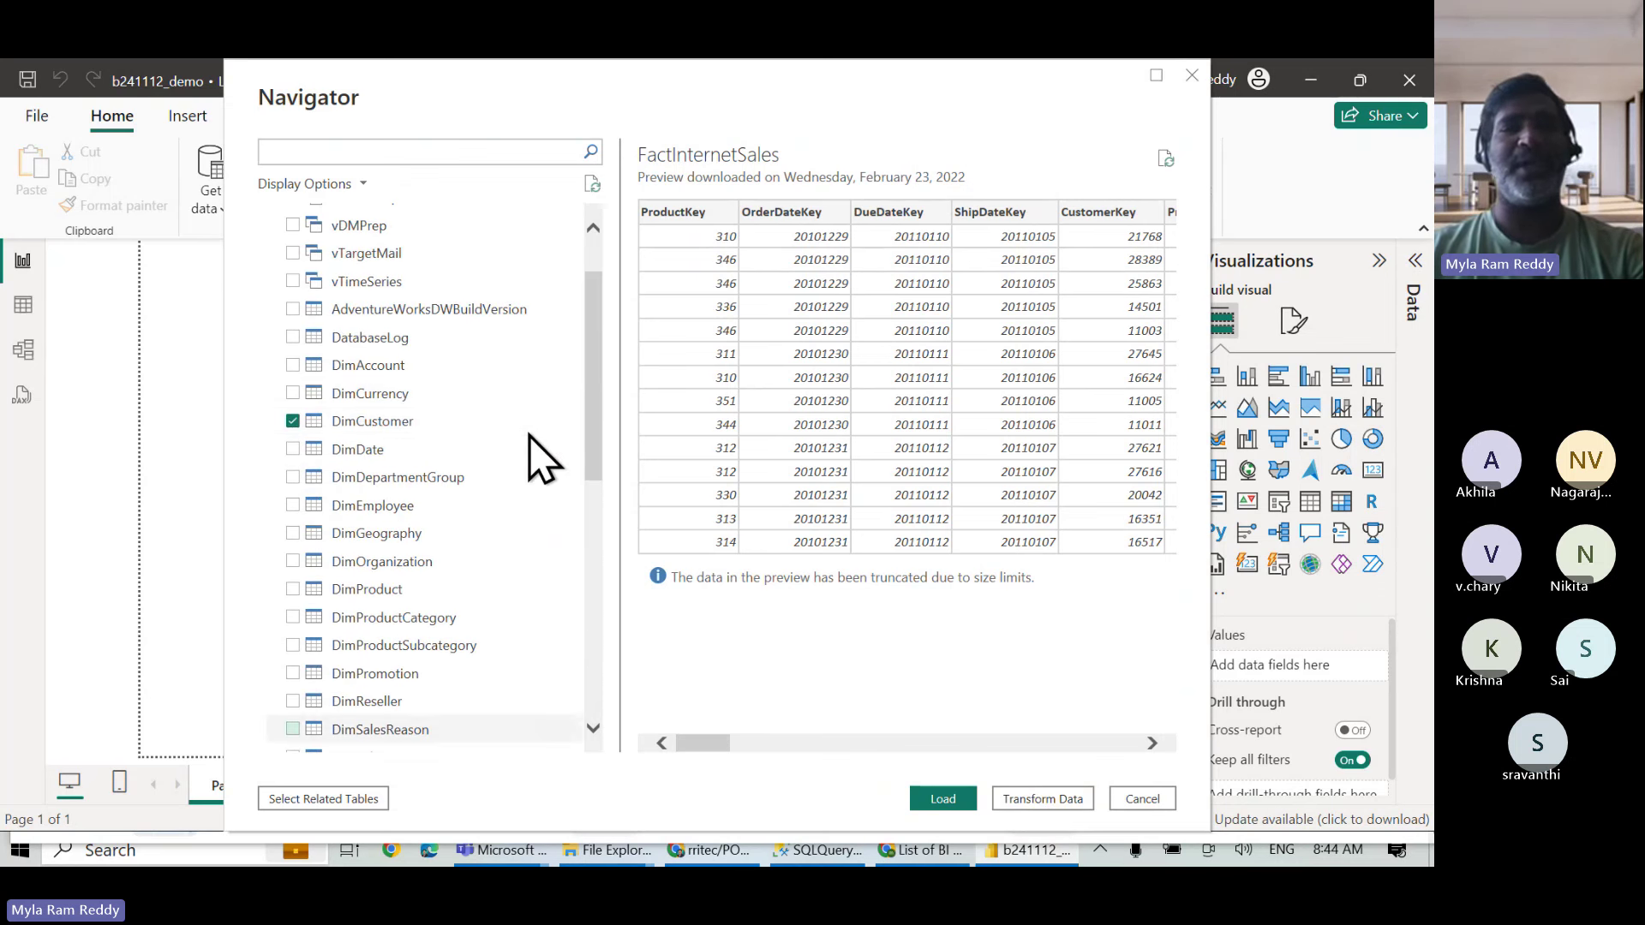
pyautogui.click(405, 425)
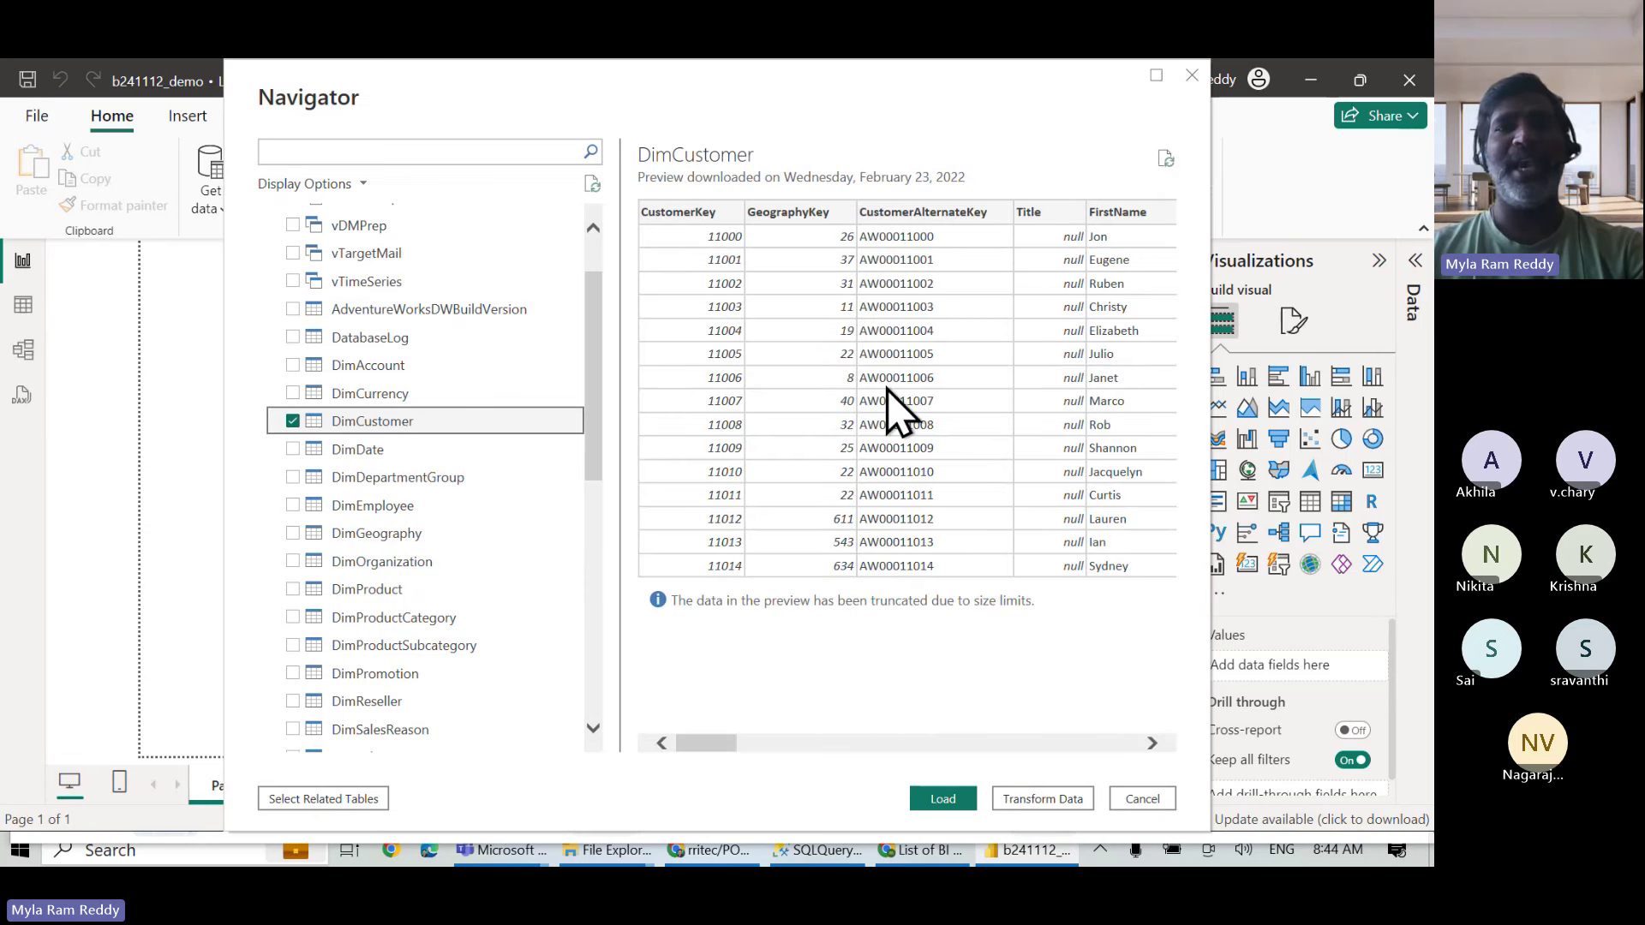
pyautogui.click(1153, 743)
pyautogui.click(1152, 743)
pyautogui.click(1152, 743)
pyautogui.click(1152, 743)
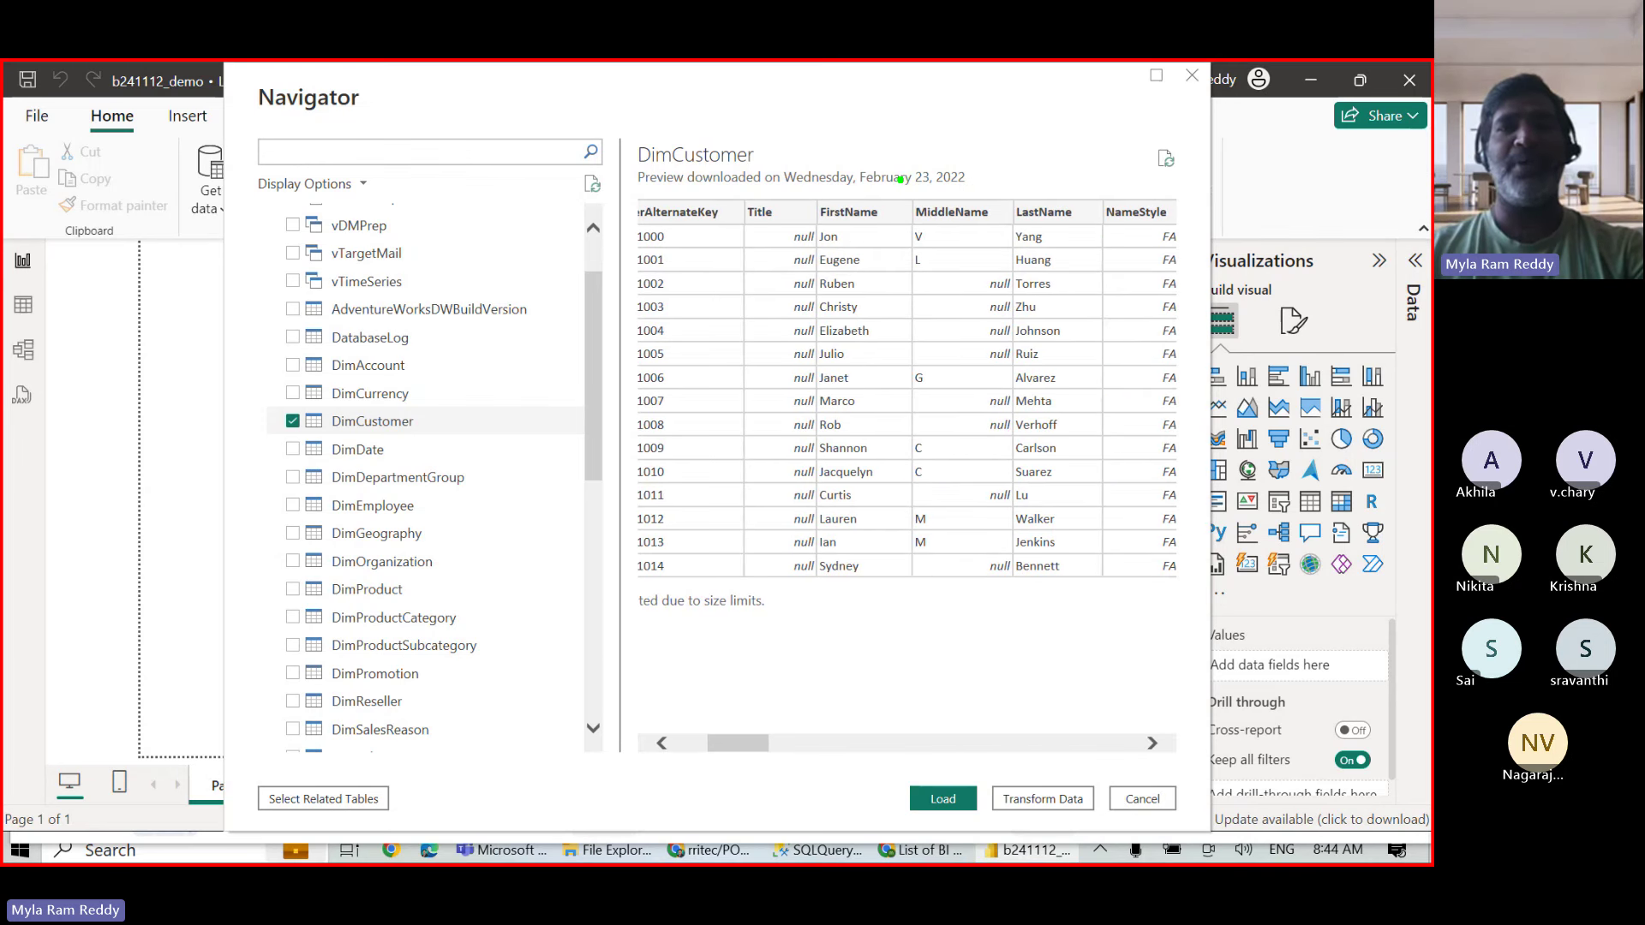
# Annotate the MiddleName column with a green box, tick a null value, and write MNU, FNU and LNU below the preview.
pyautogui.moveTo(900, 179)
pyautogui.mouseDown()
pyautogui.moveTo(962, 330)
pyautogui.moveTo(1016, 606)
pyautogui.mouseUp()
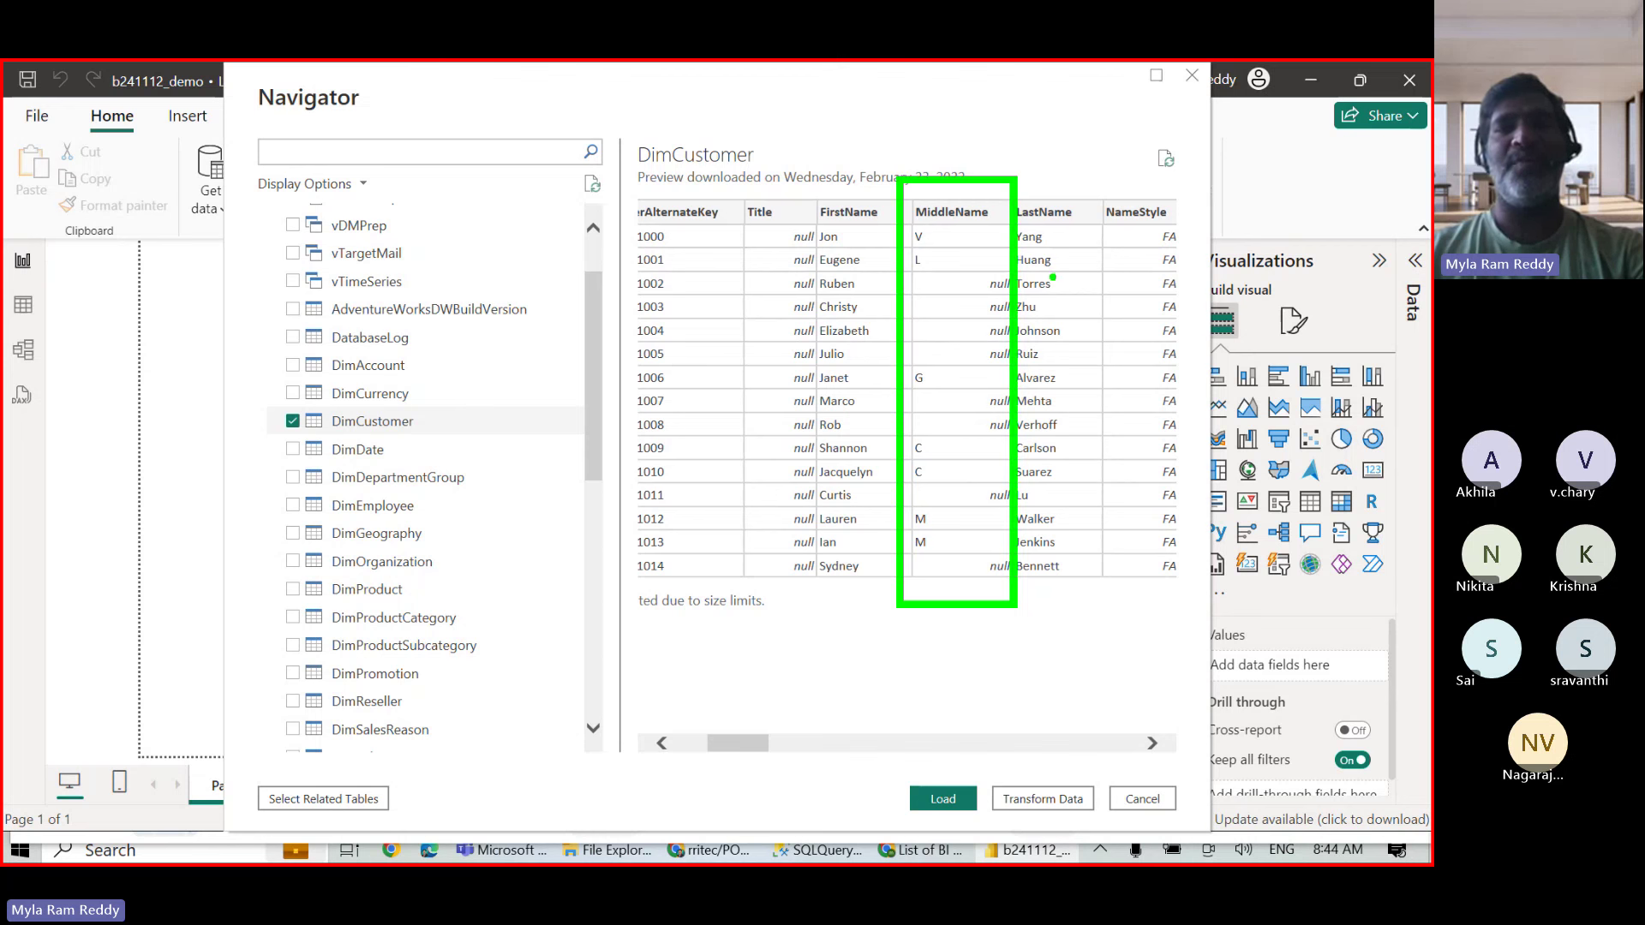
pyautogui.moveTo(972, 285); pyautogui.dragTo(997, 274)
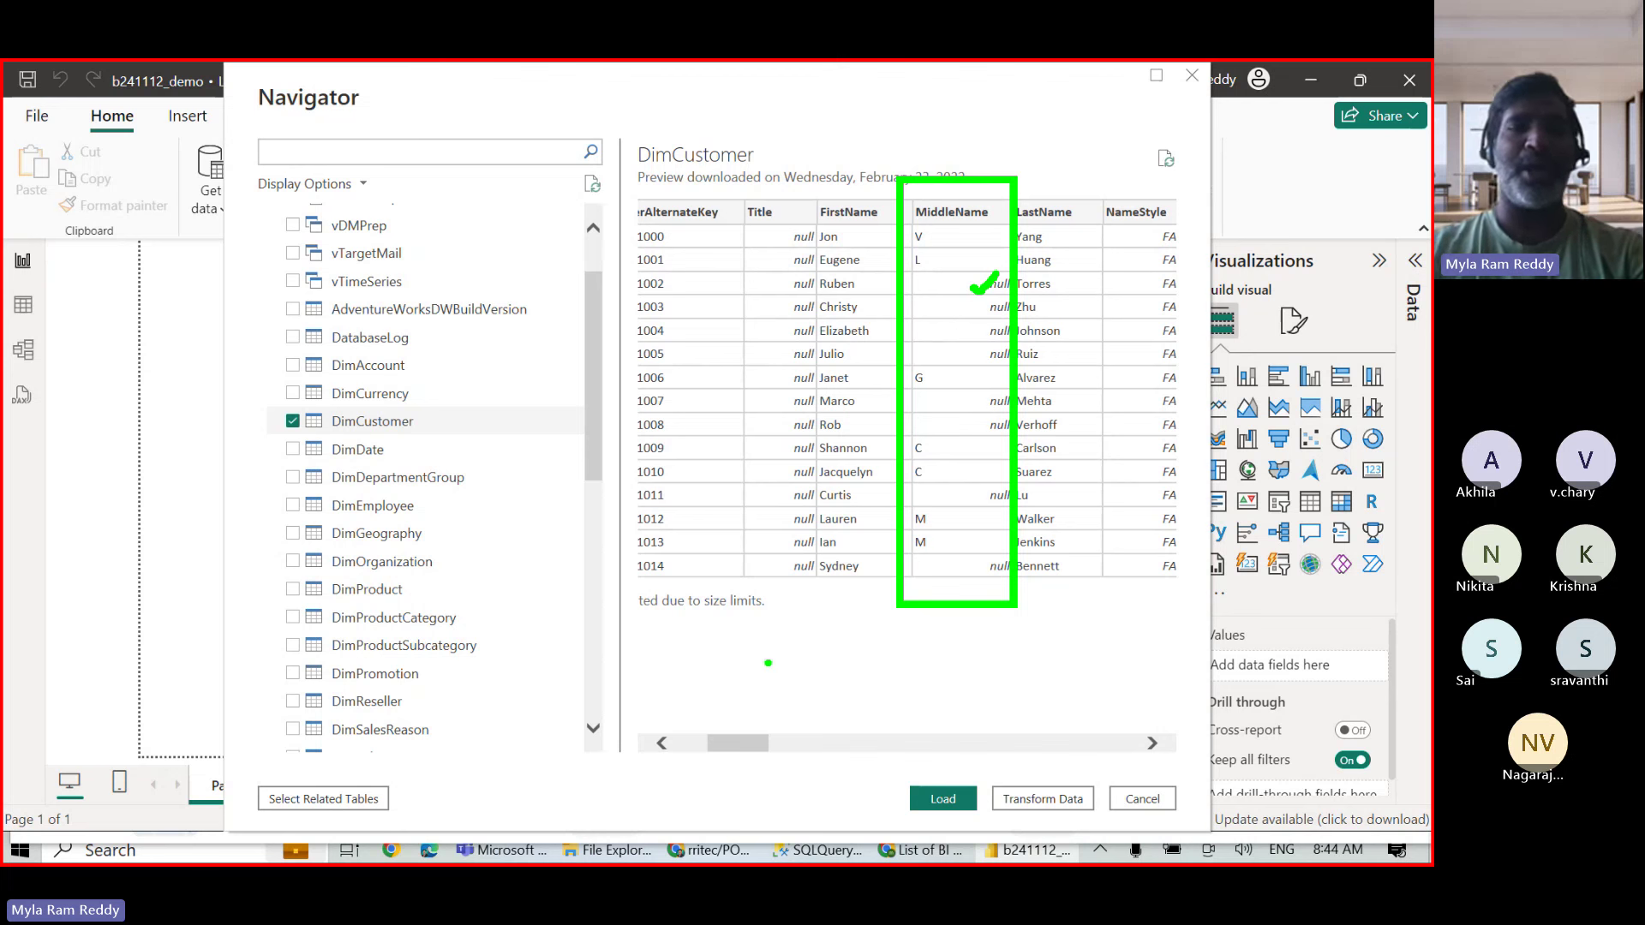
pyautogui.moveTo(775, 675); pyautogui.dragTo(776, 724)
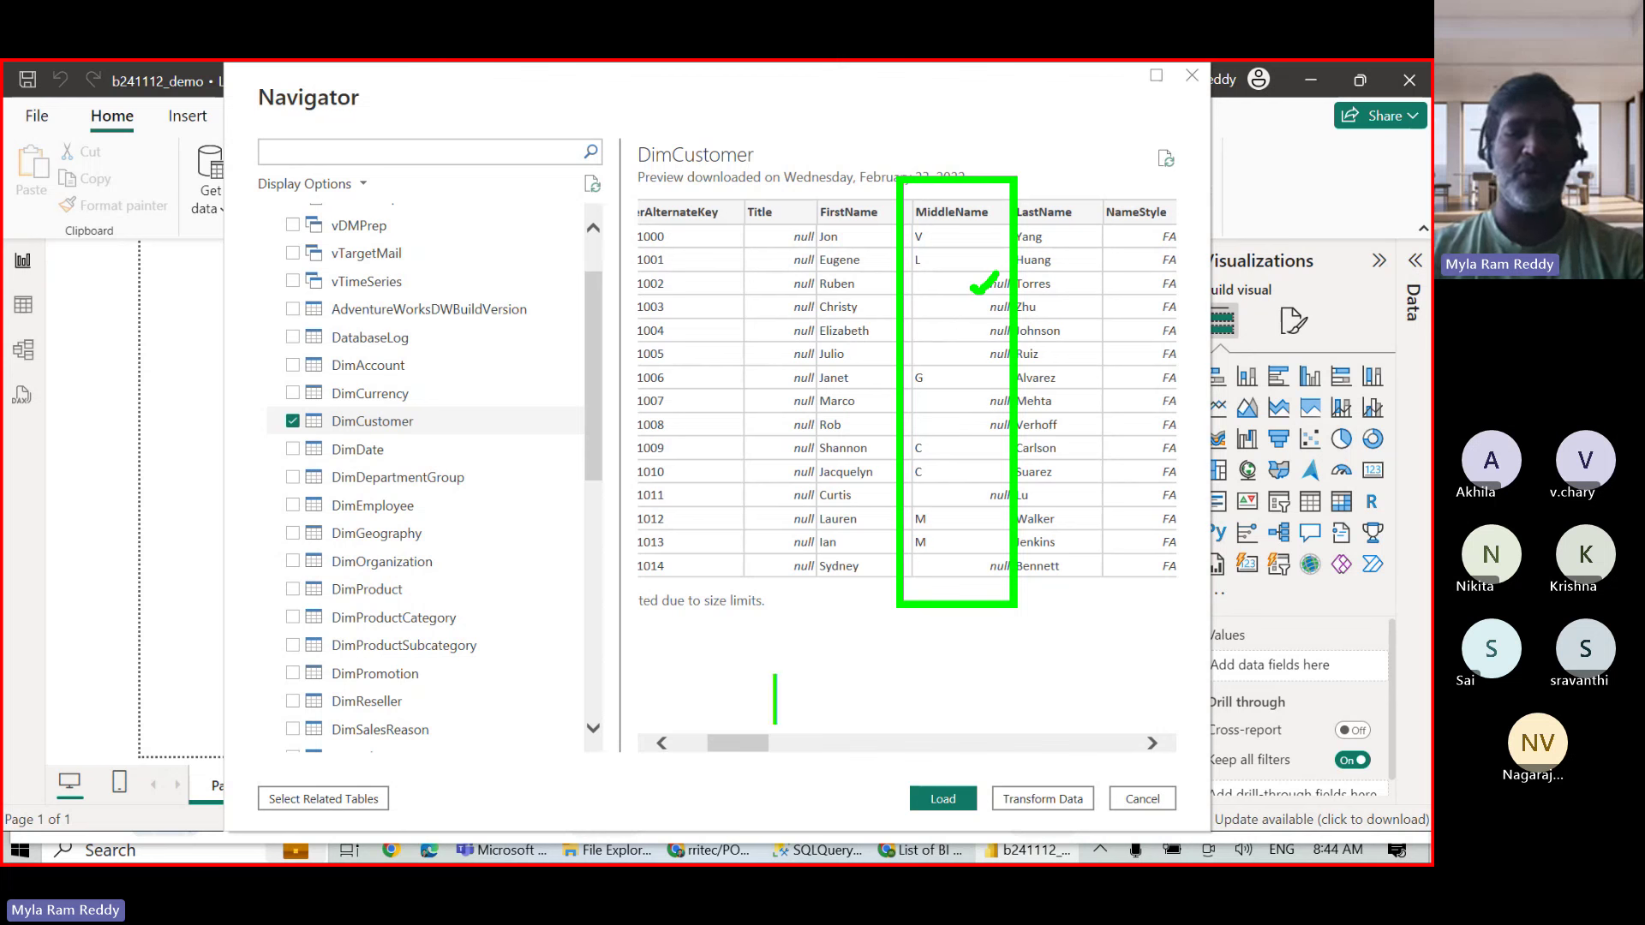
pyautogui.write('MNU')
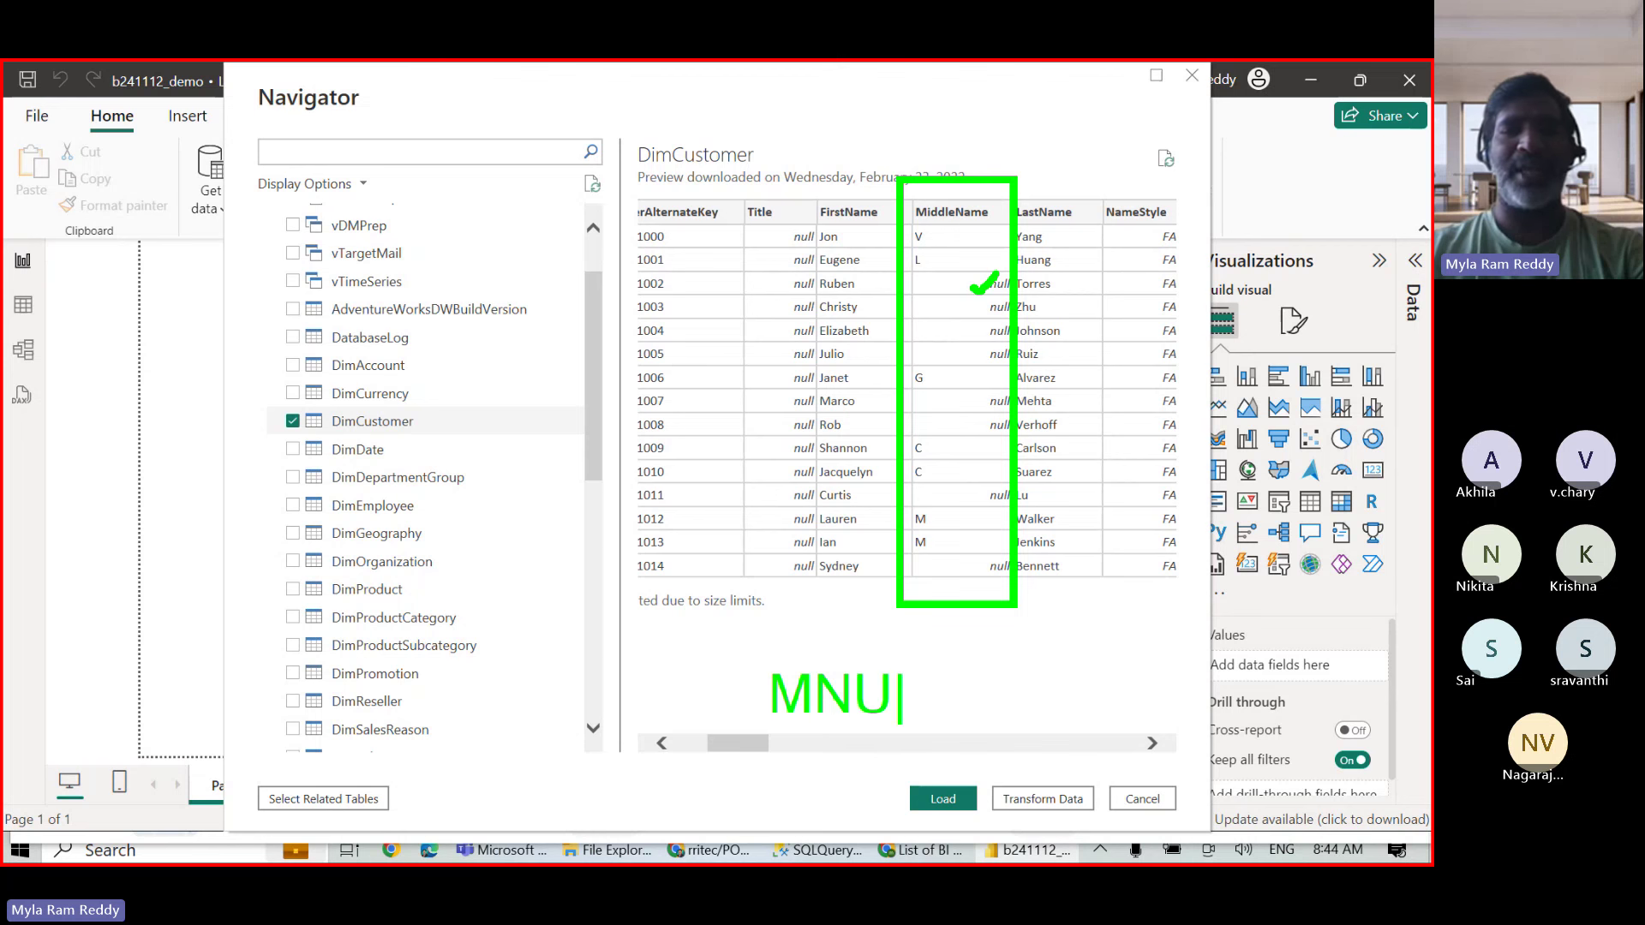
pyautogui.press('Return')
pyautogui.write('FNU')
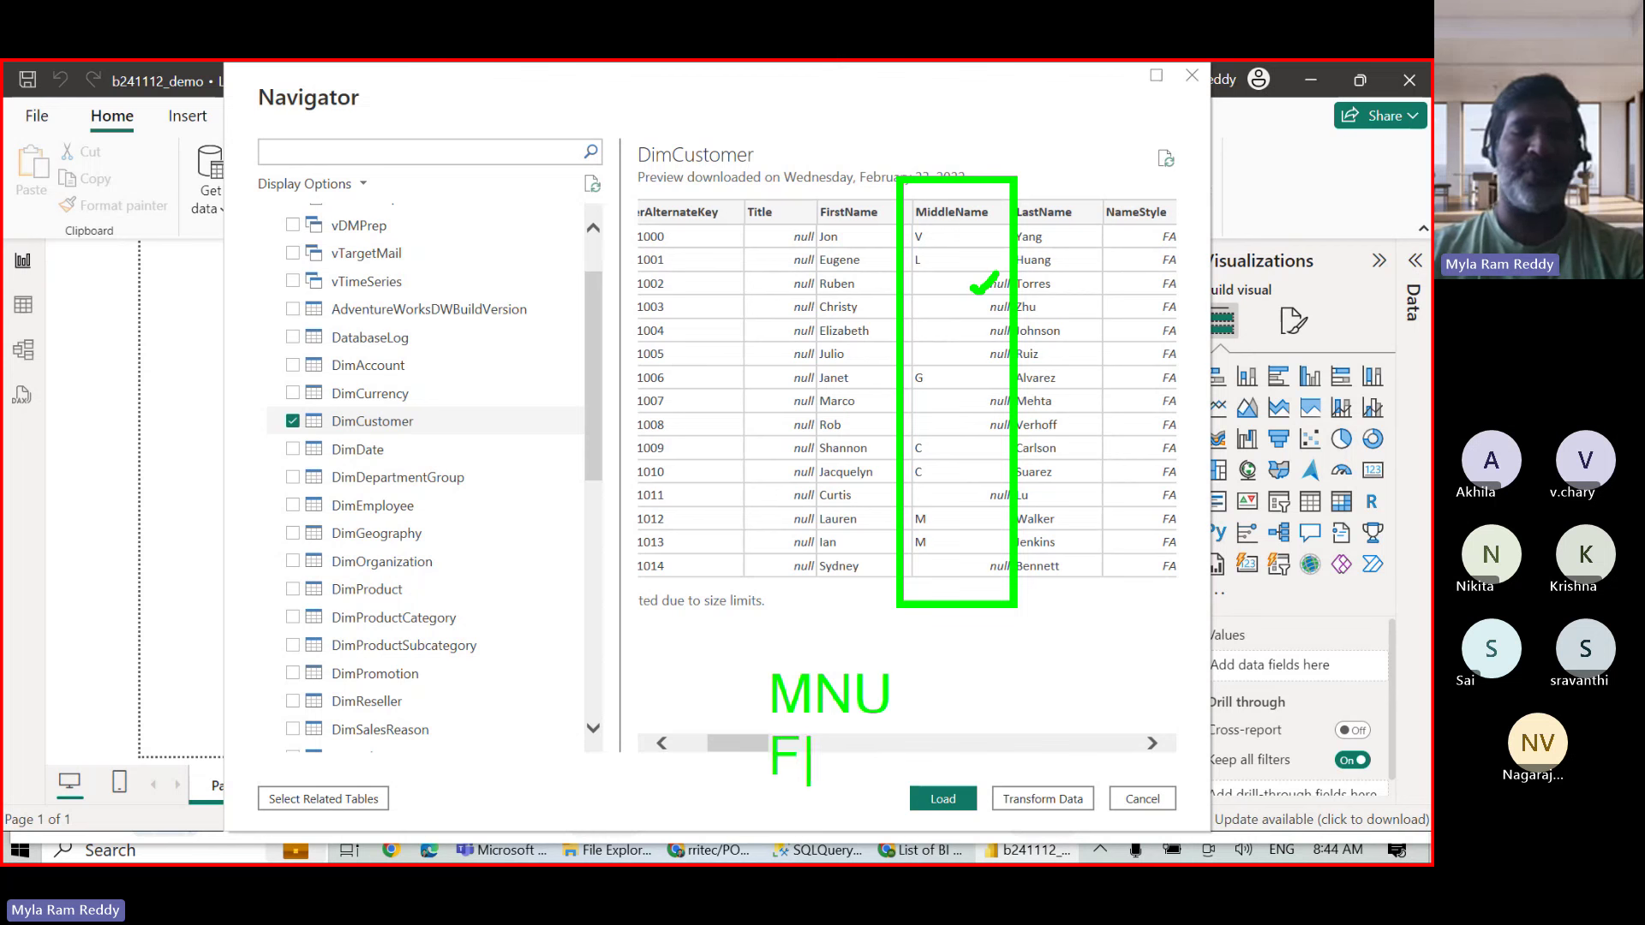
pyautogui.press('Return')
pyautogui.write('LNU')
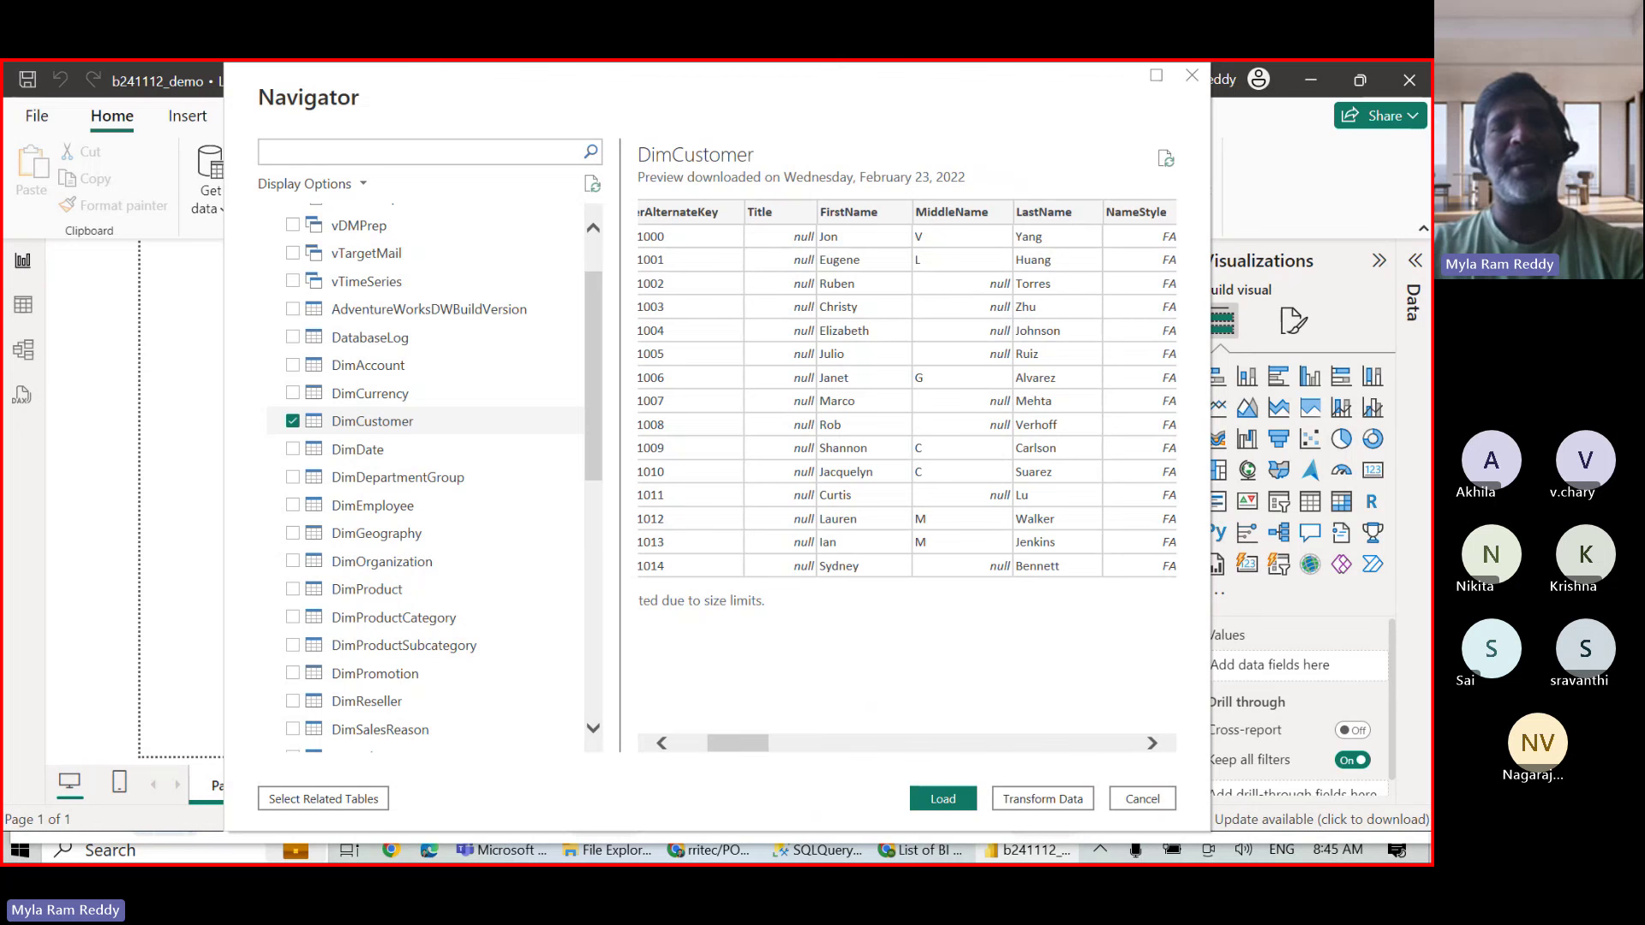
# Box the first customer's name fields in green, label them FULL NAME, and clear the annotations.
pyautogui.moveTo(814, 224)
pyautogui.mouseDown()
pyautogui.moveTo(938, 257)
pyautogui.moveTo(1061, 255)
pyautogui.mouseUp()
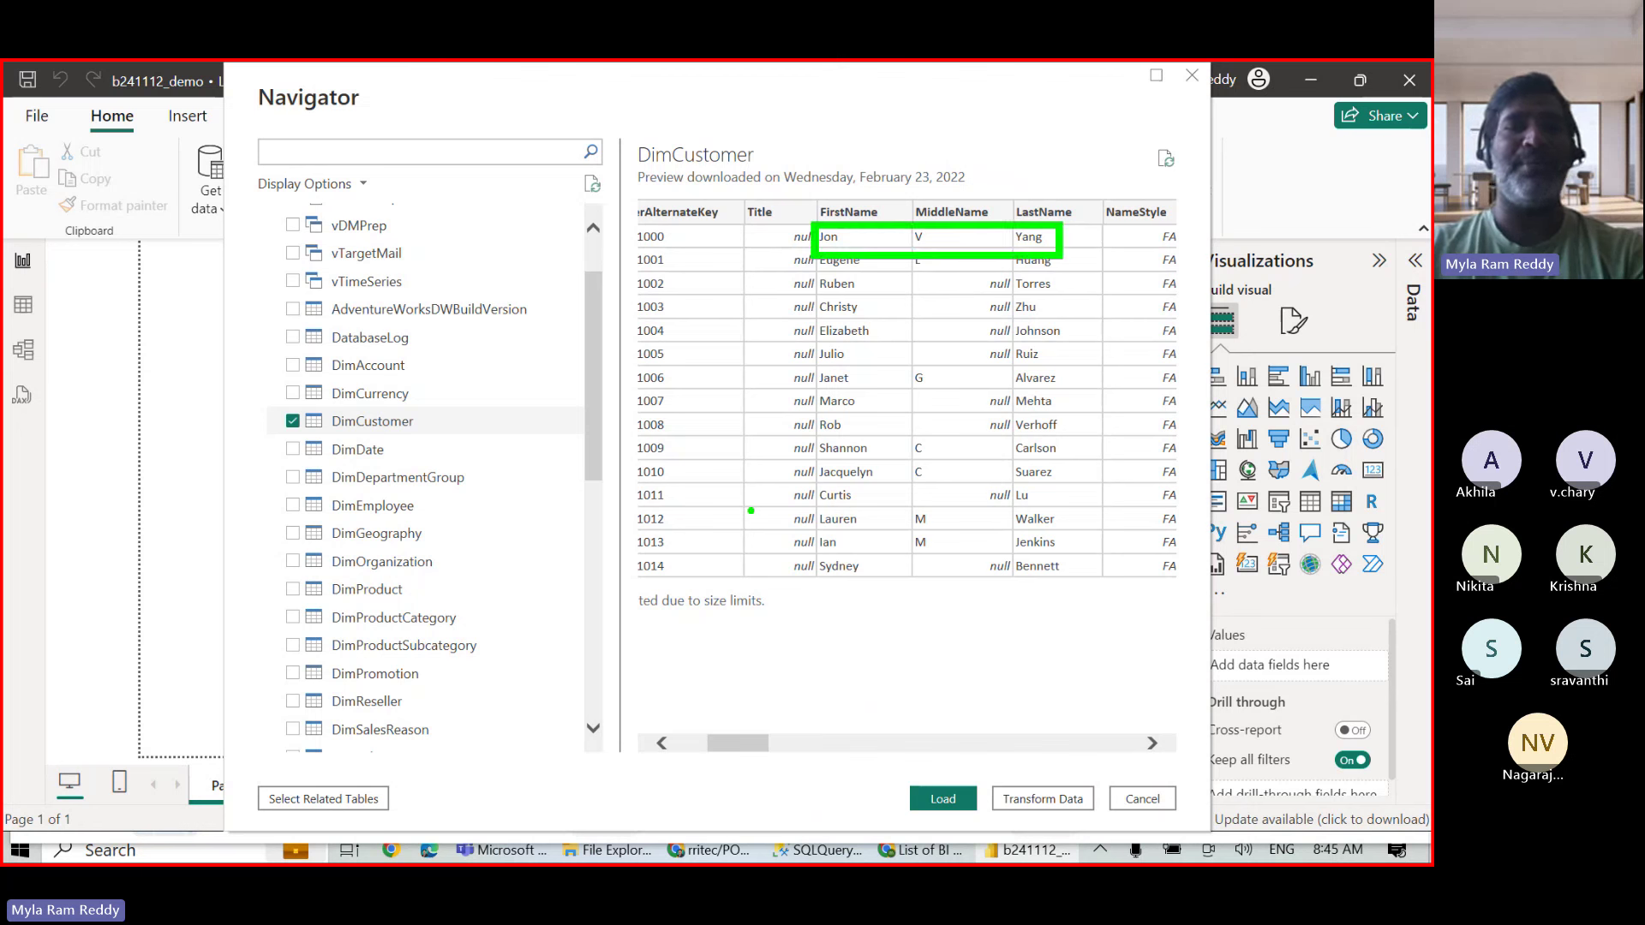
pyautogui.moveTo(714, 542); pyautogui.dragTo(714, 591)
pyautogui.write('F')
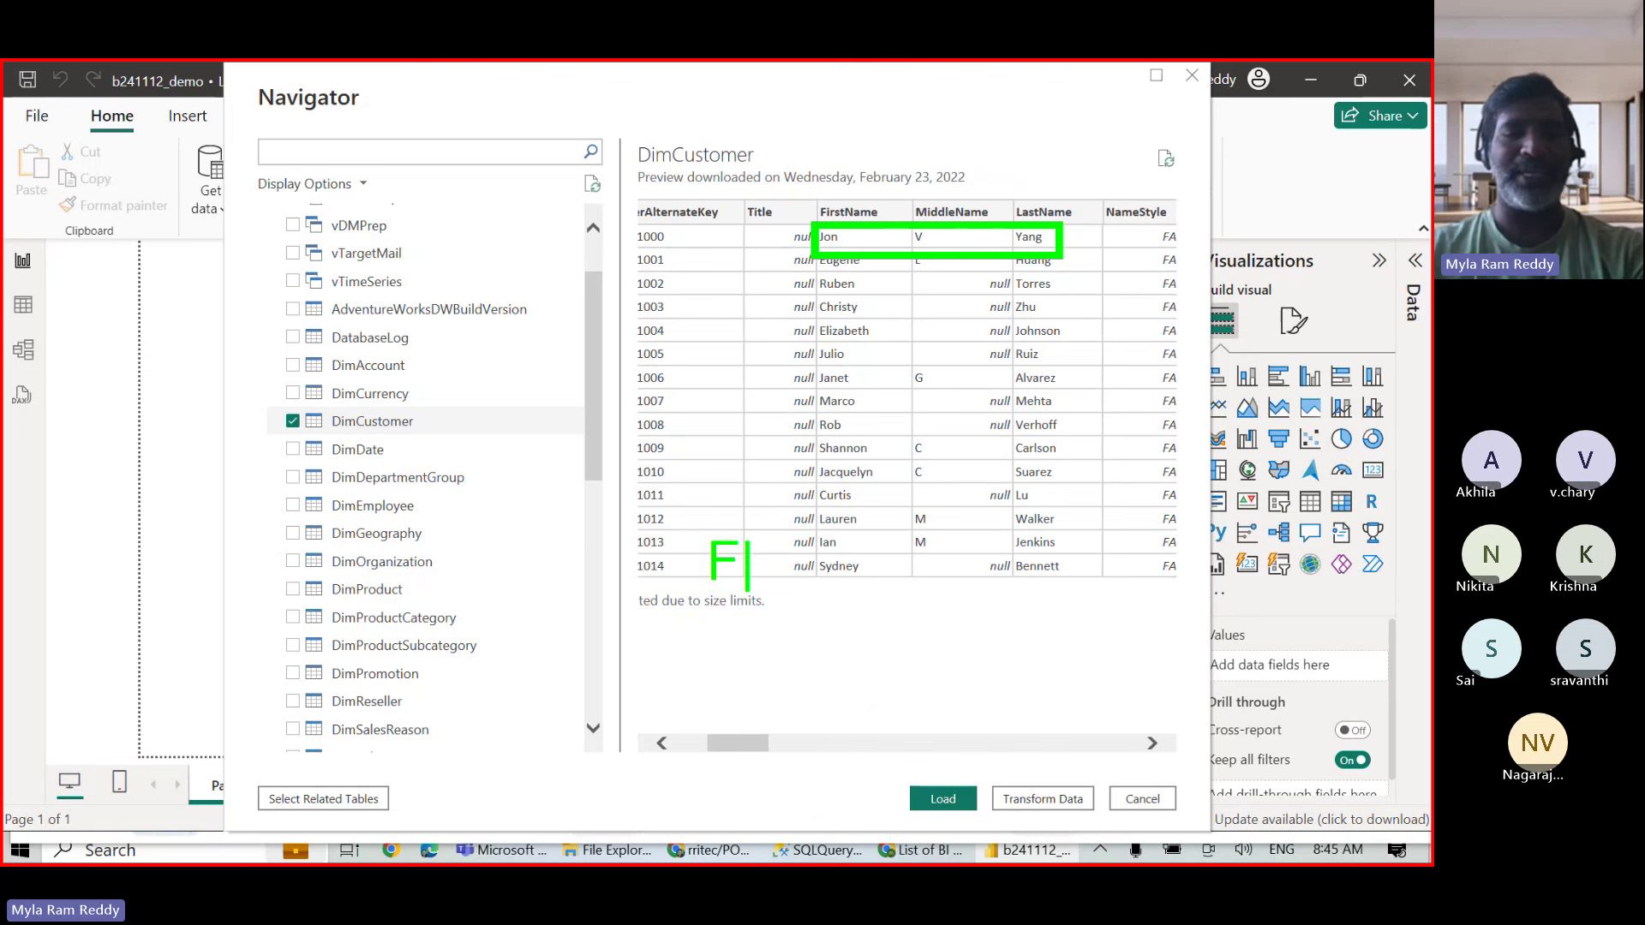
pyautogui.write('ULL ANME')
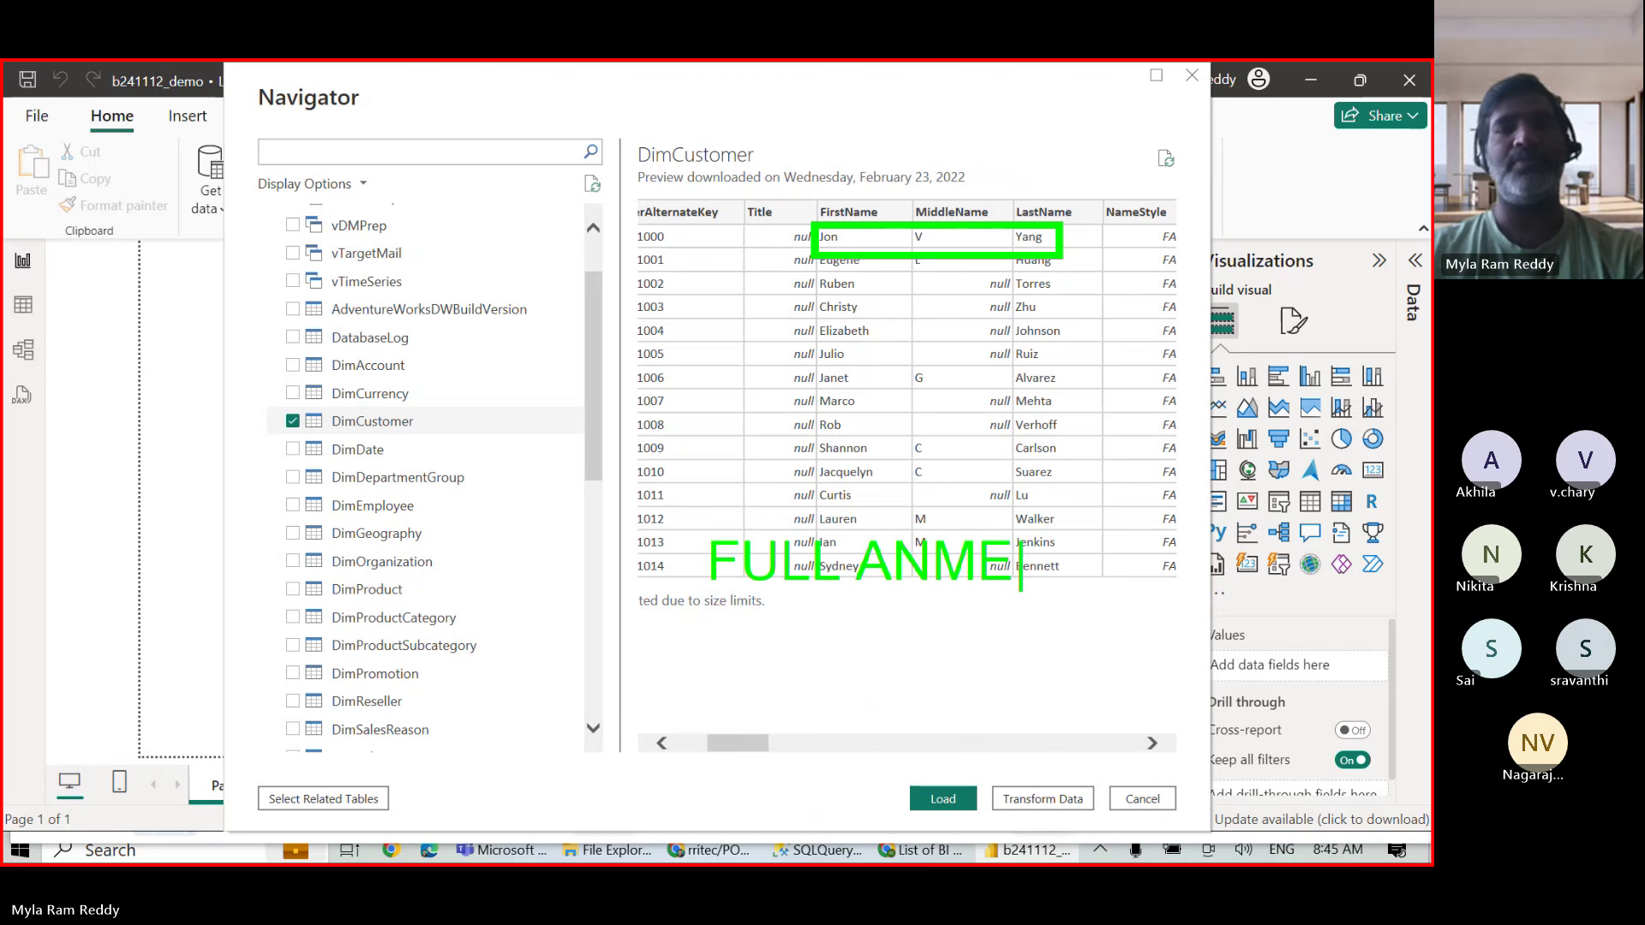
pyautogui.press('BackSpace')
pyautogui.press('BackSpace')
pyautogui.press('BackSpace')
pyautogui.press('BackSpace')
pyautogui.write('NAME')
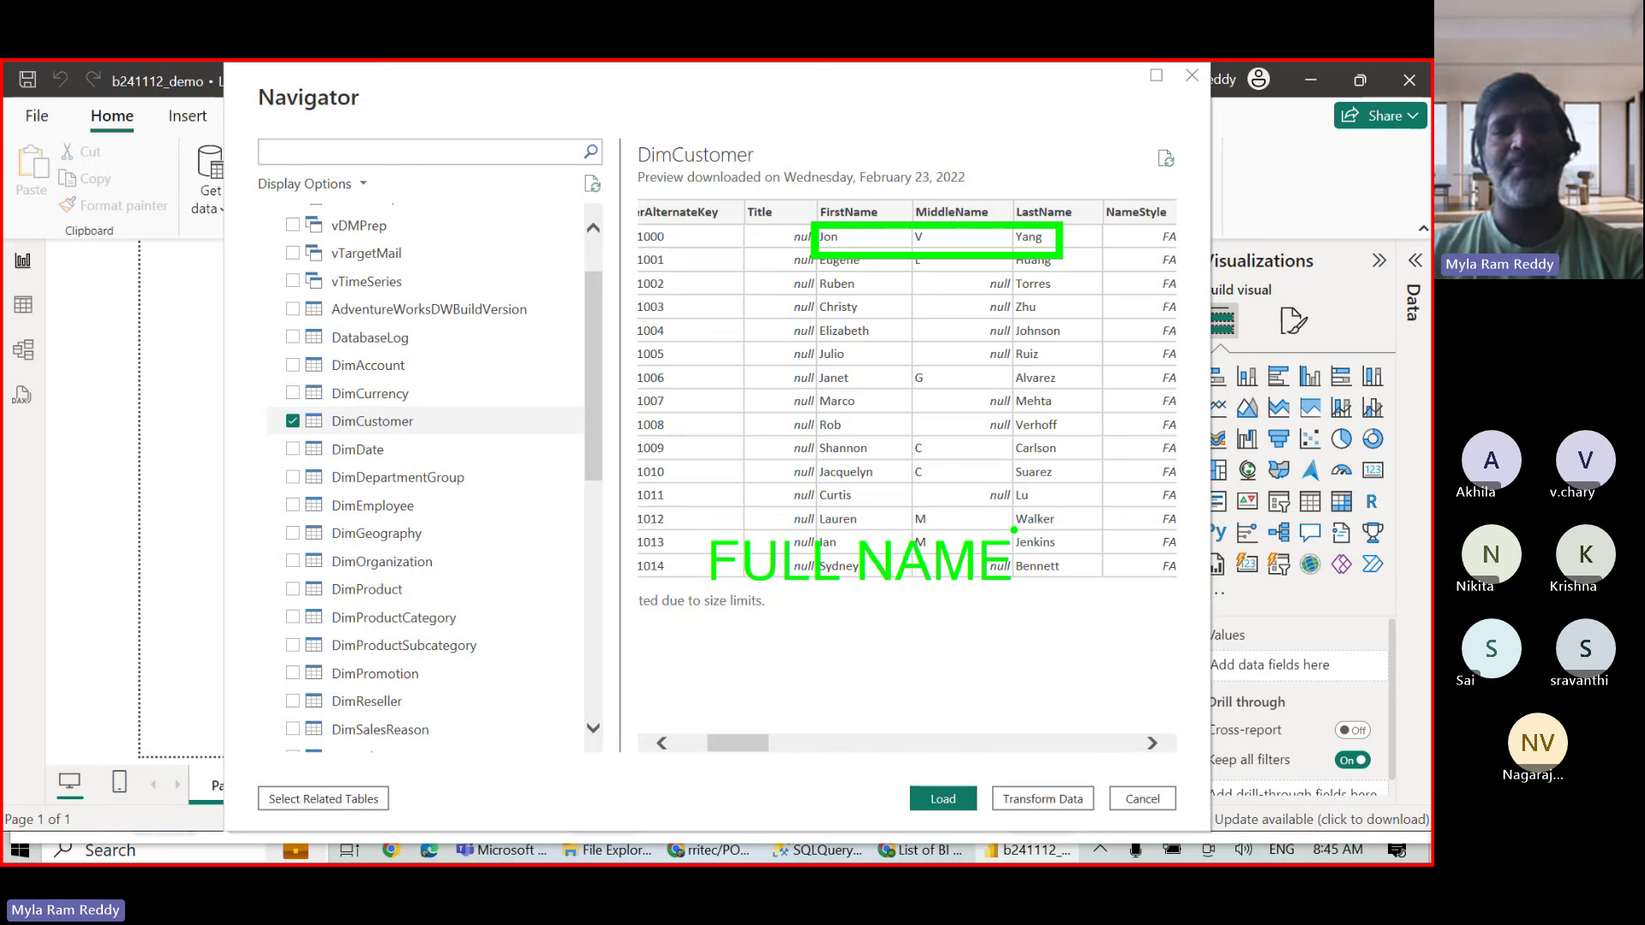
pyautogui.press('Escape')
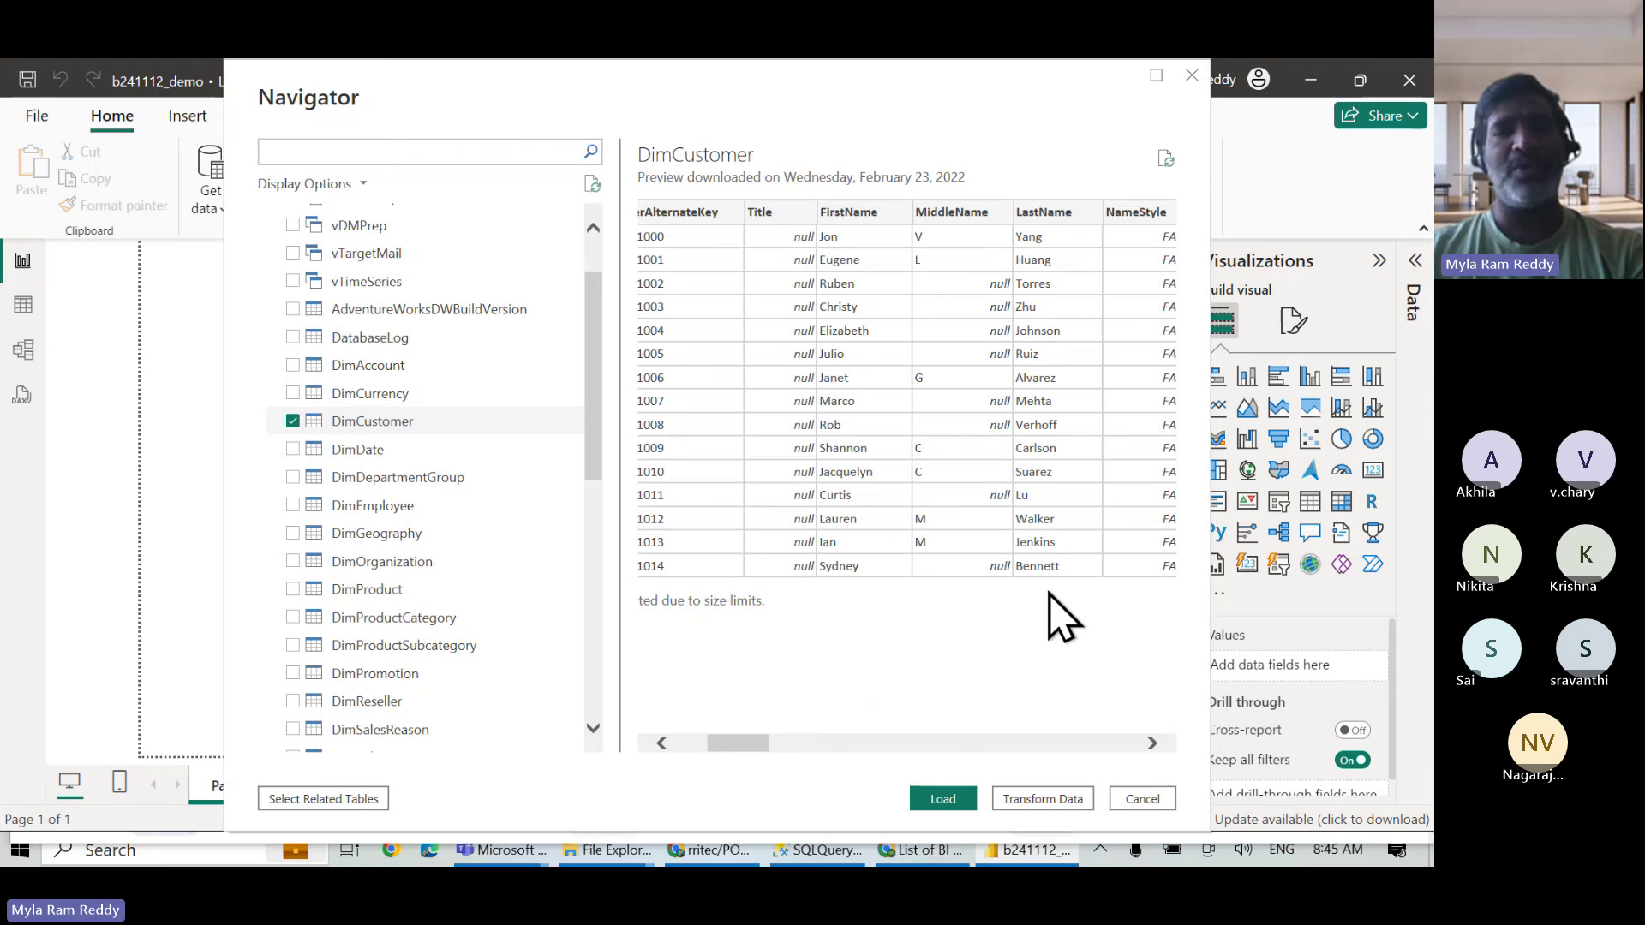
# Mark the Transform Data option with a red box, clear the markup, and open the selected tables in Power Query Editor.
pyautogui.hotkey('ctrl', '2')
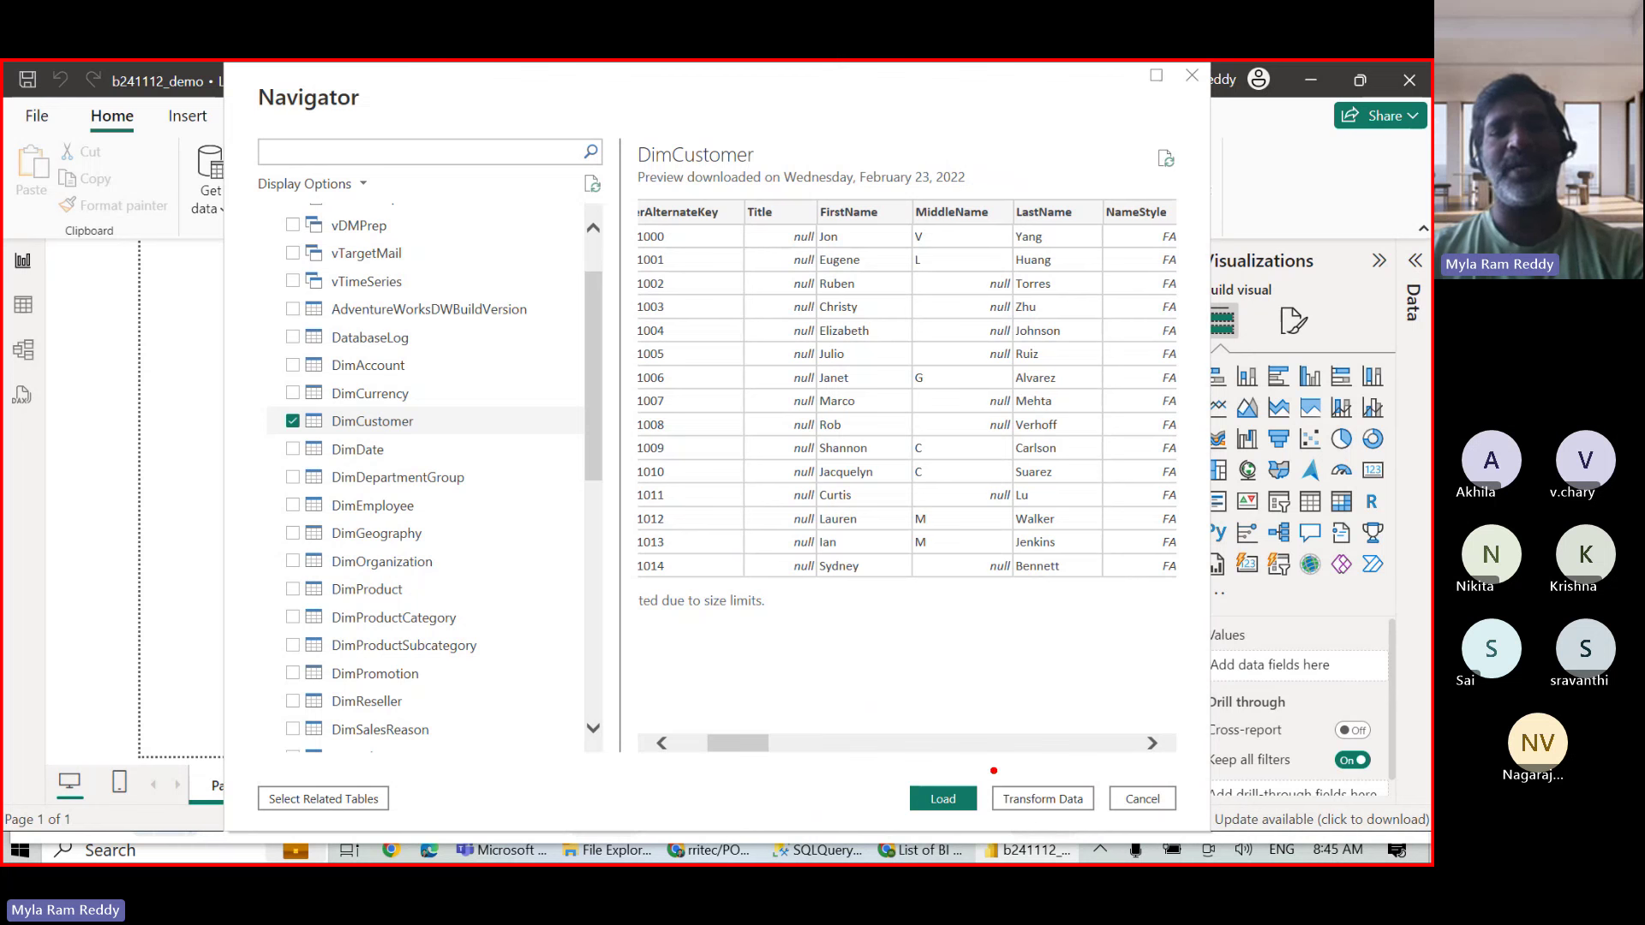
pyautogui.moveTo(987, 769); pyautogui.dragTo(1104, 820)
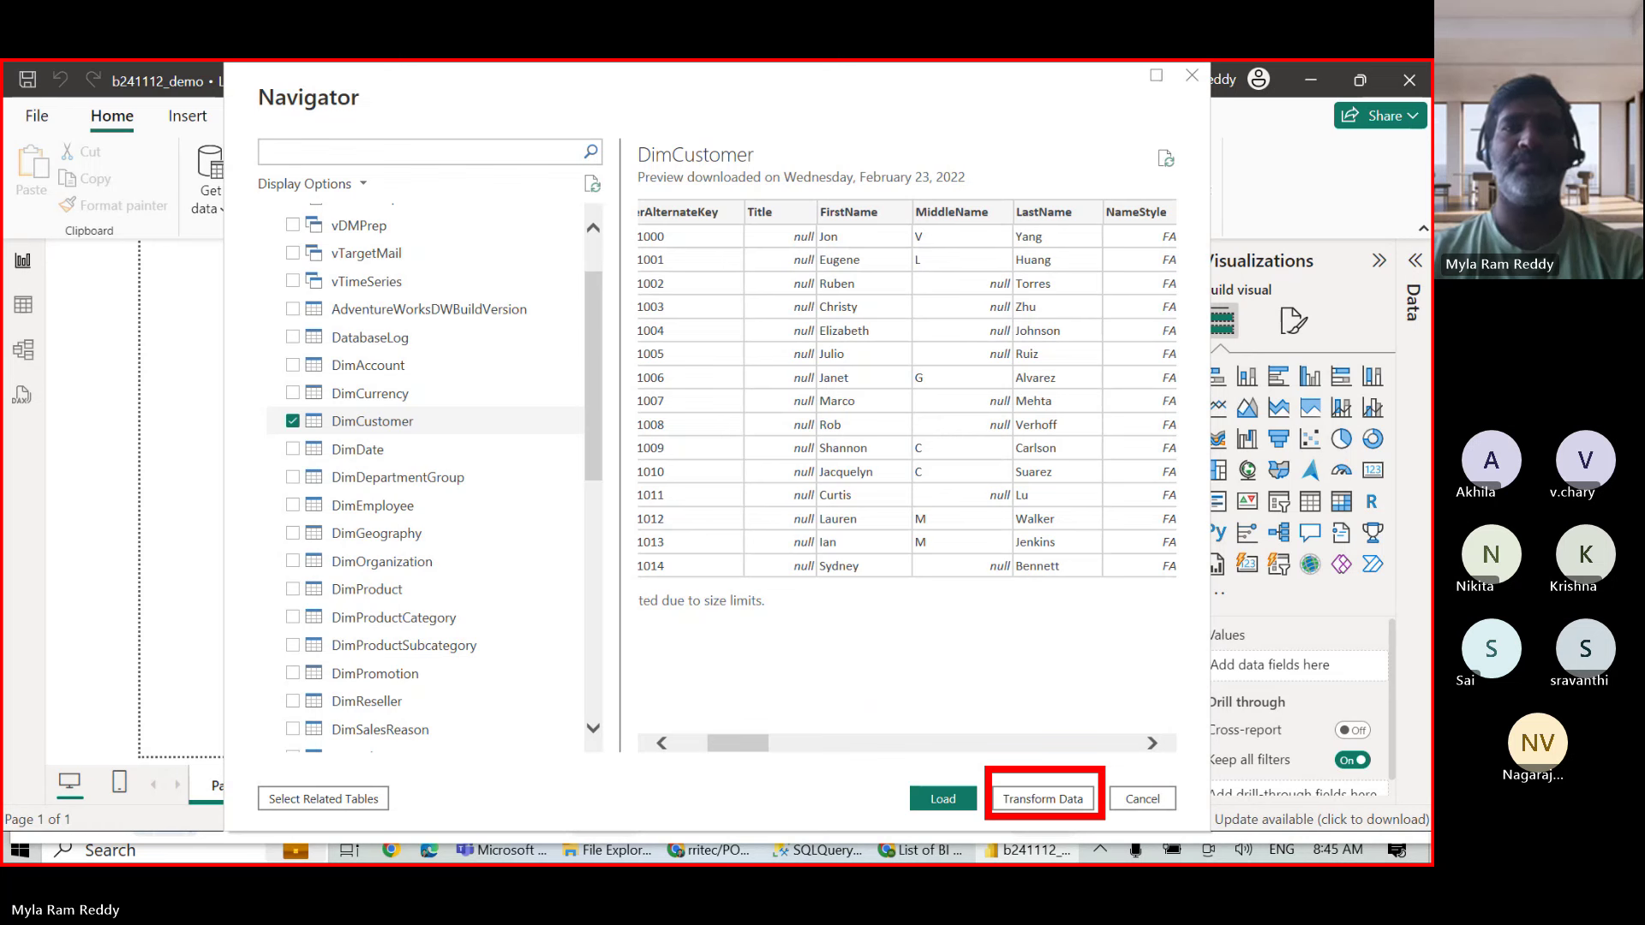
pyautogui.press('Escape')
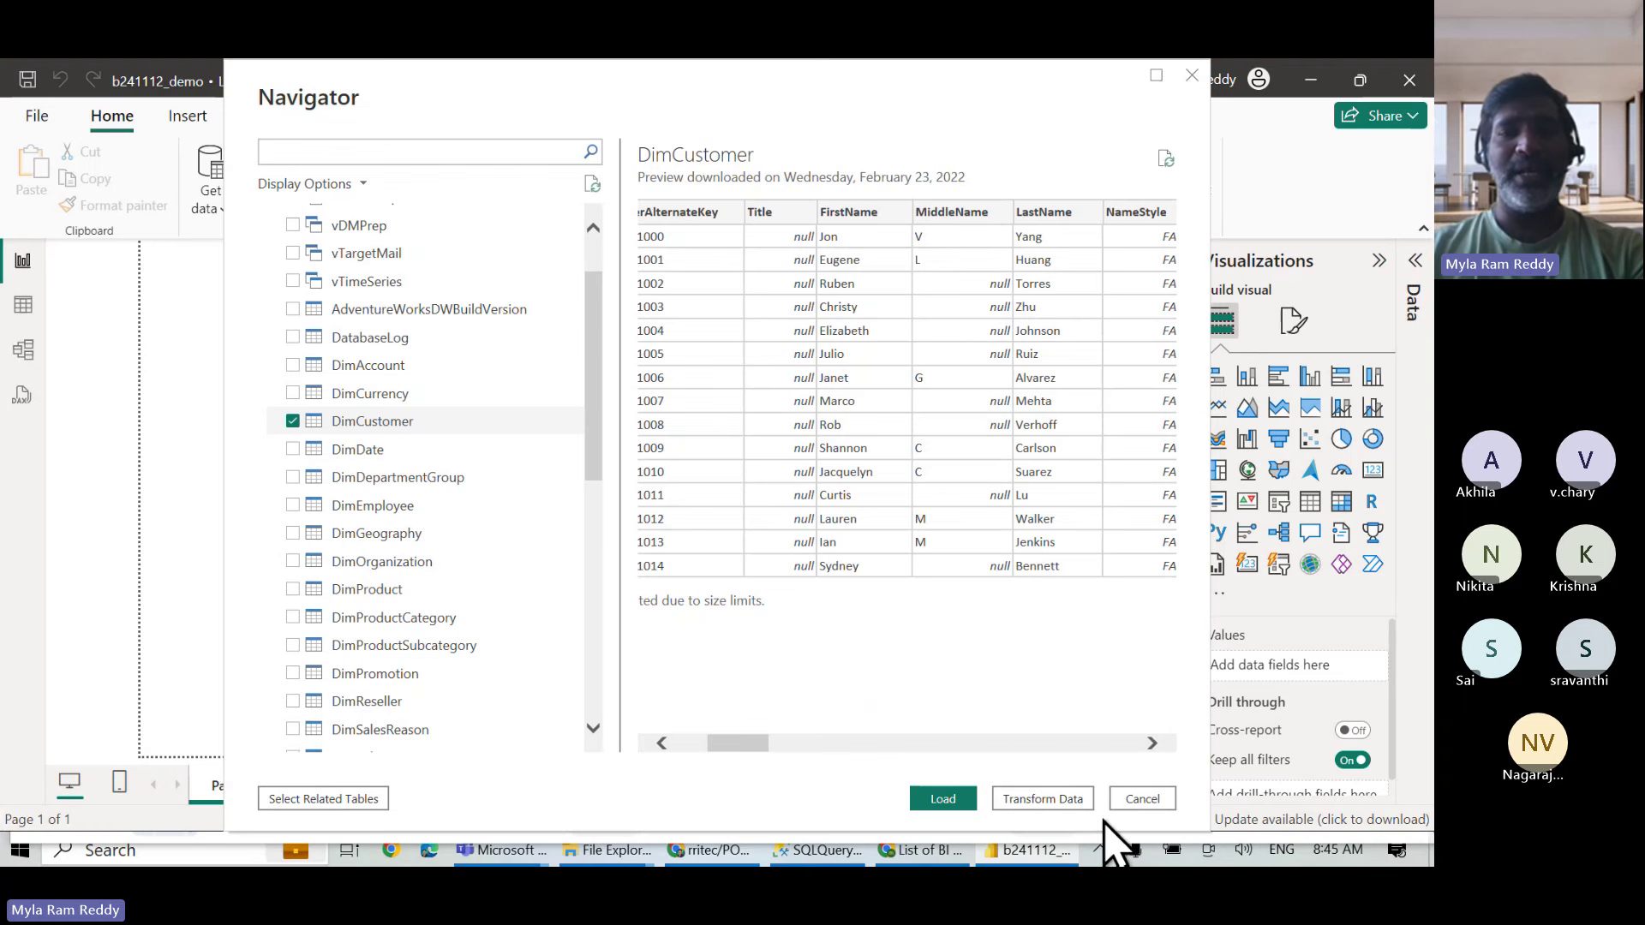
pyautogui.click(1041, 799)
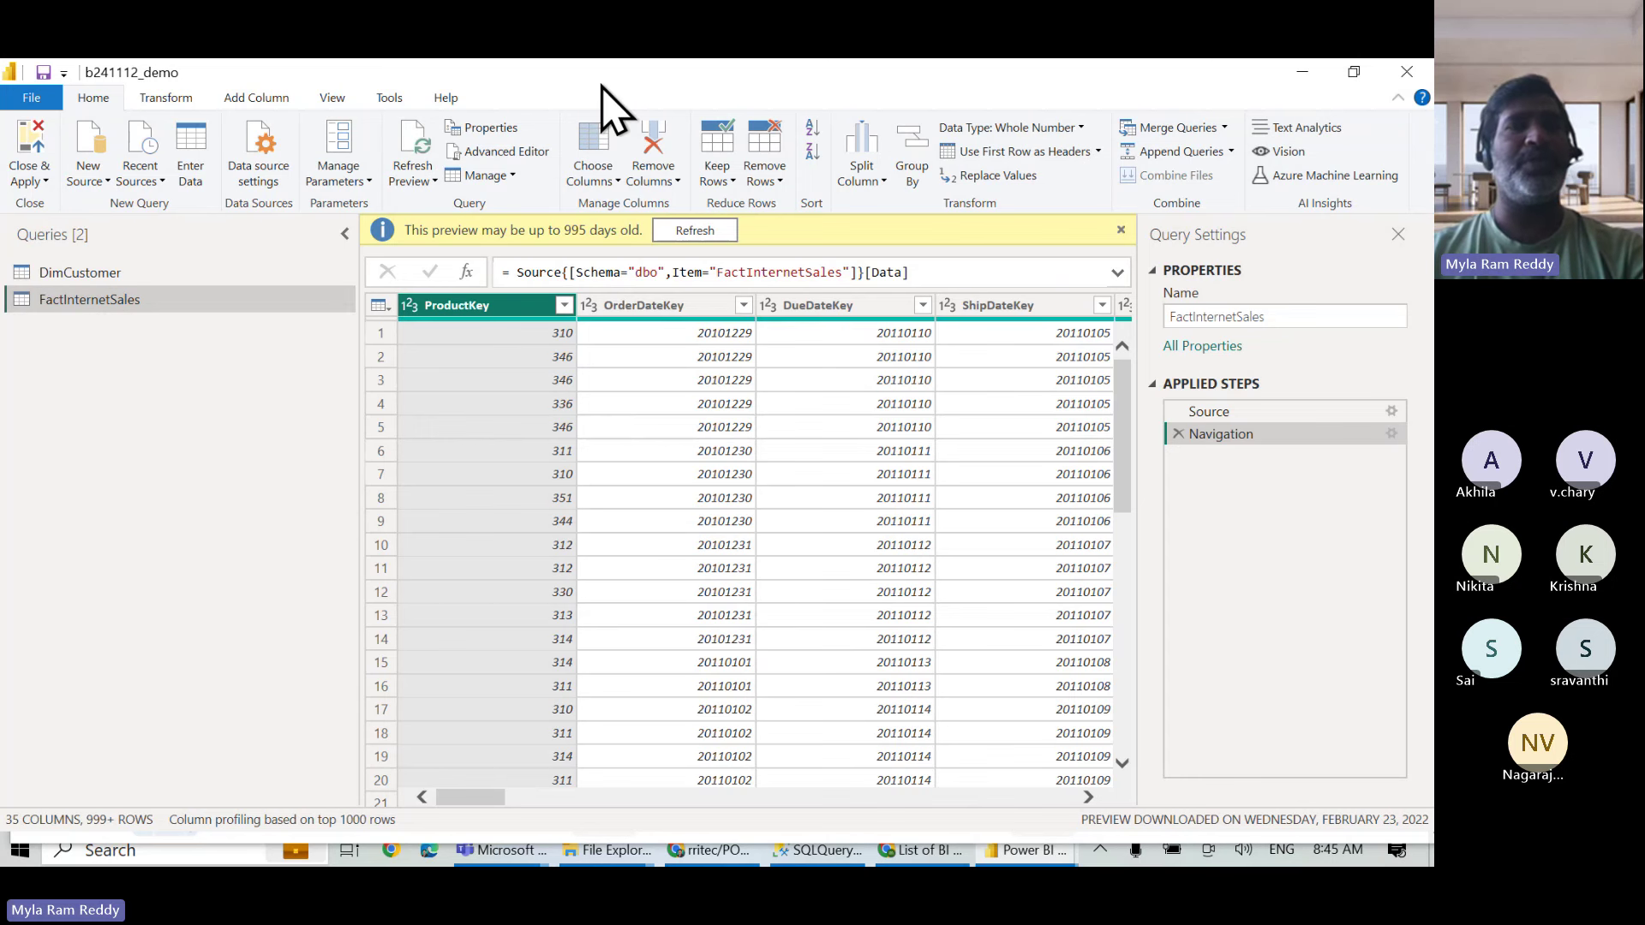
# Shrink the query editor window, view the Power BI Desktop version information, close it, and restore the full-size editor with its home commands.
pyautogui.moveTo(602, 85); pyautogui.dragTo(682, 233)
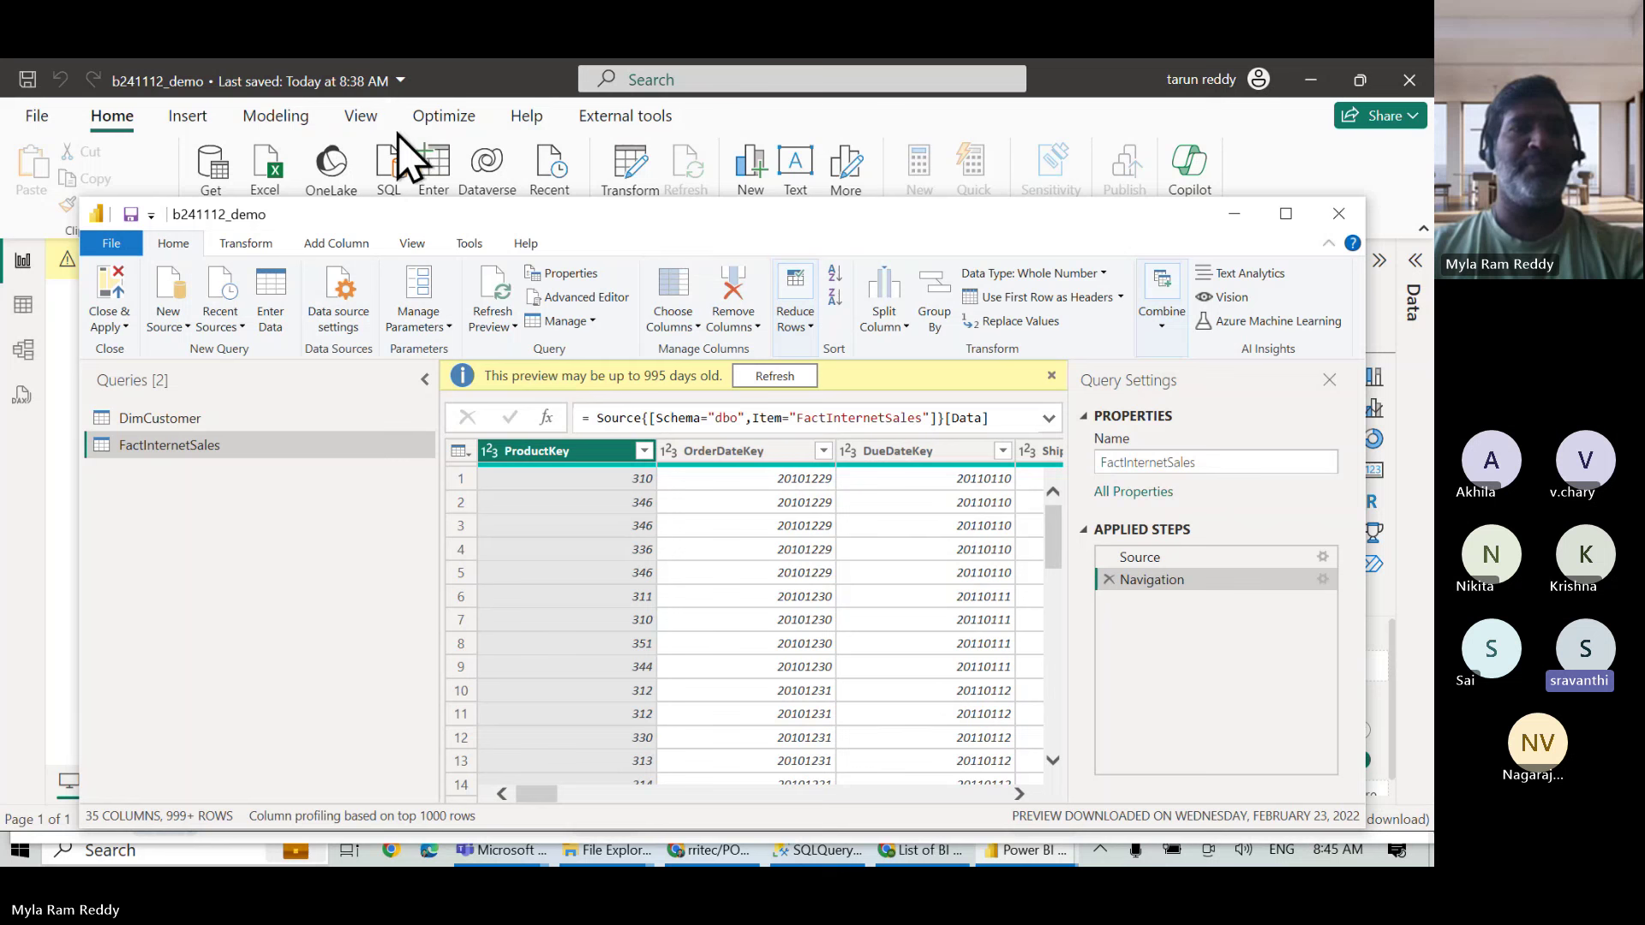
pyautogui.click(526, 244)
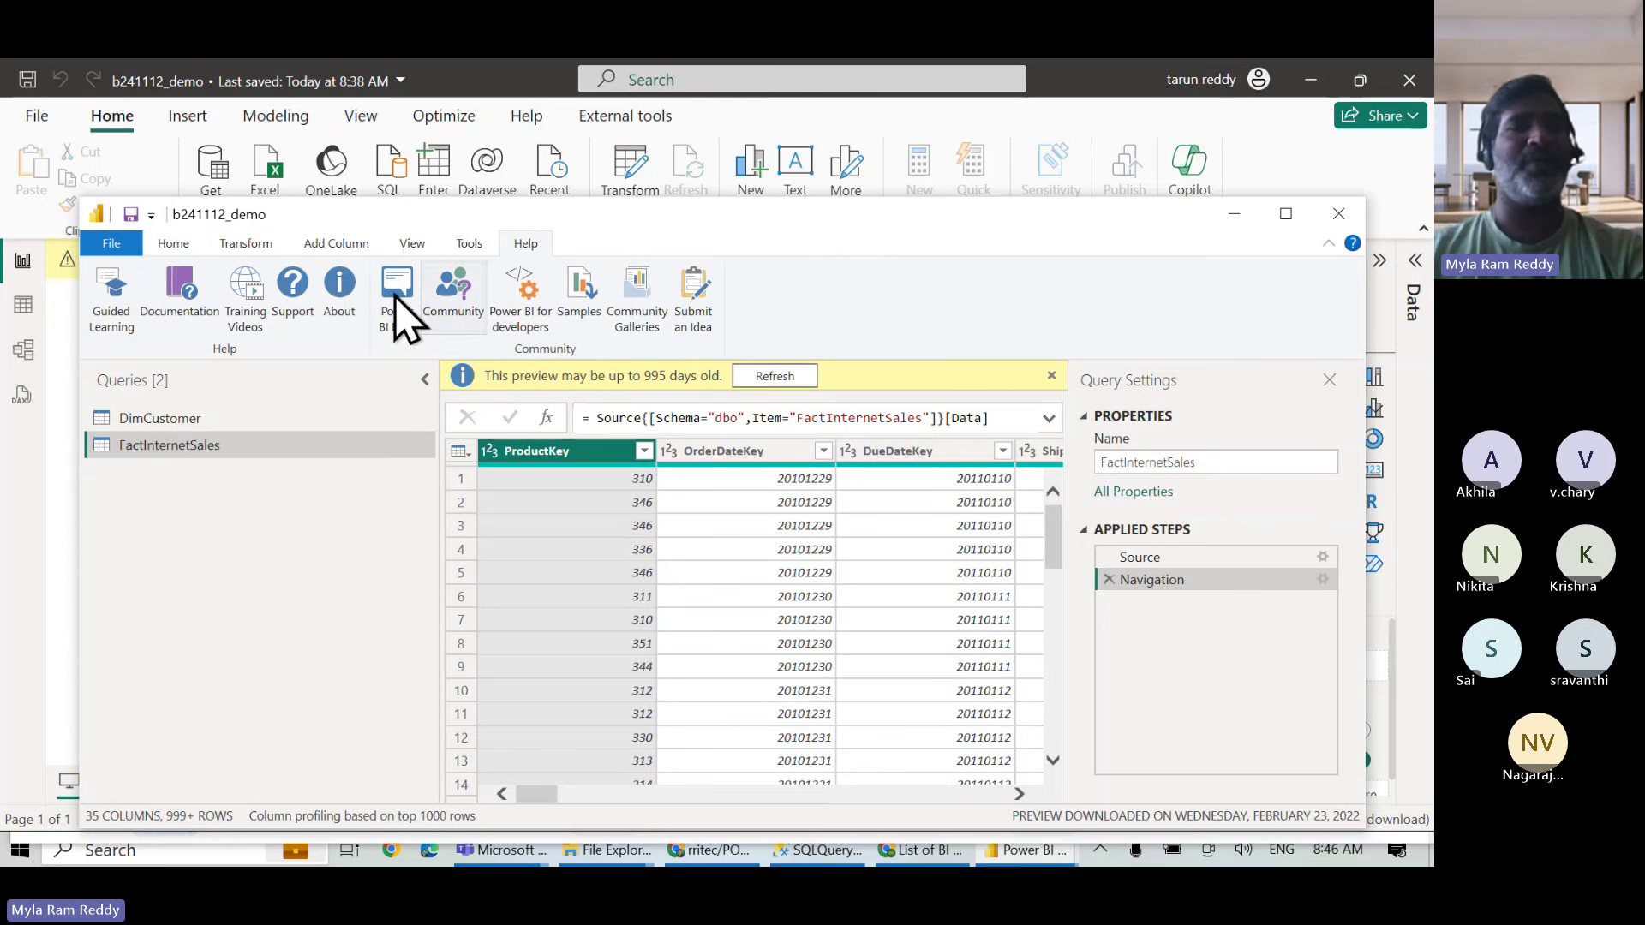
pyautogui.click(340, 300)
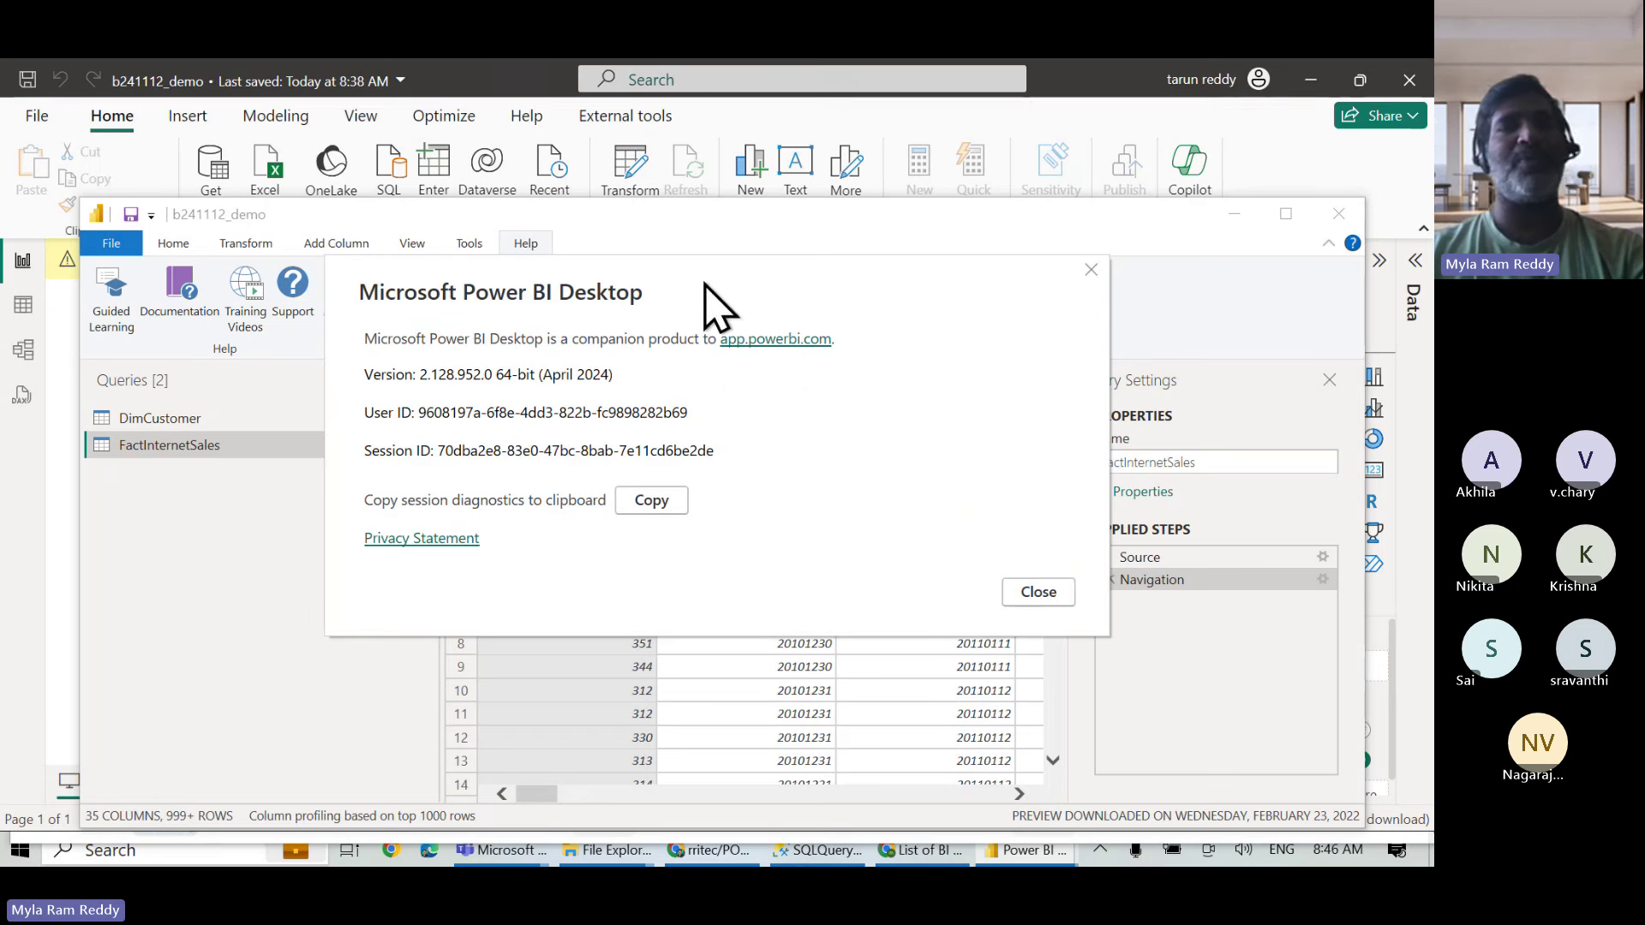
pyautogui.click(1091, 270)
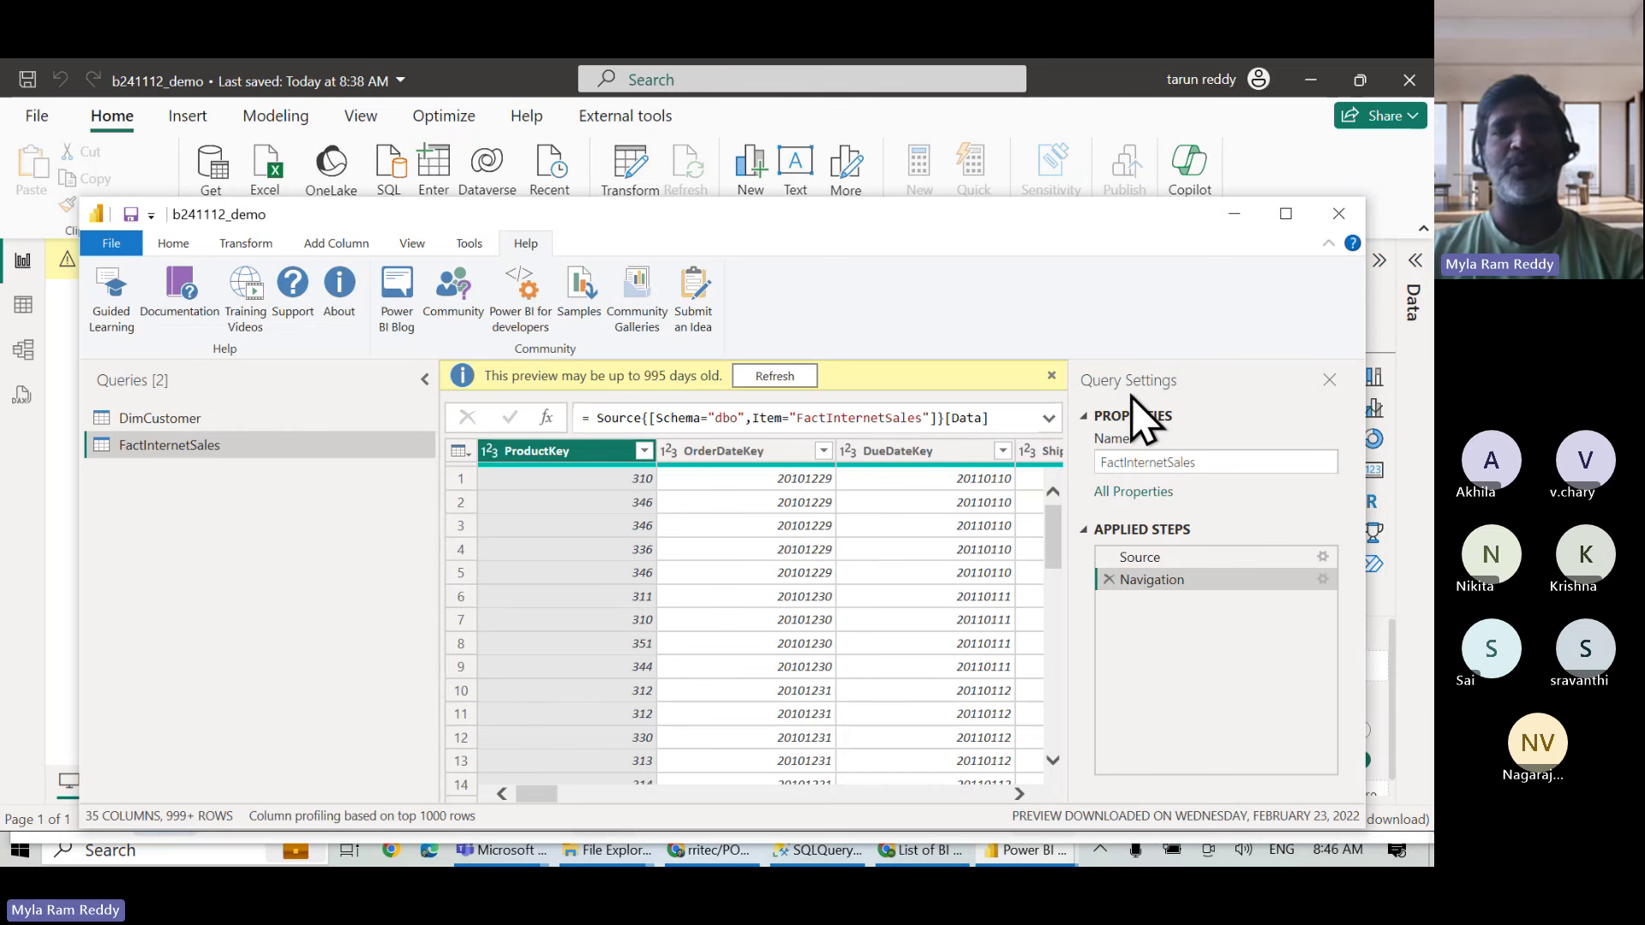
pyautogui.doubleClick(820, 223)
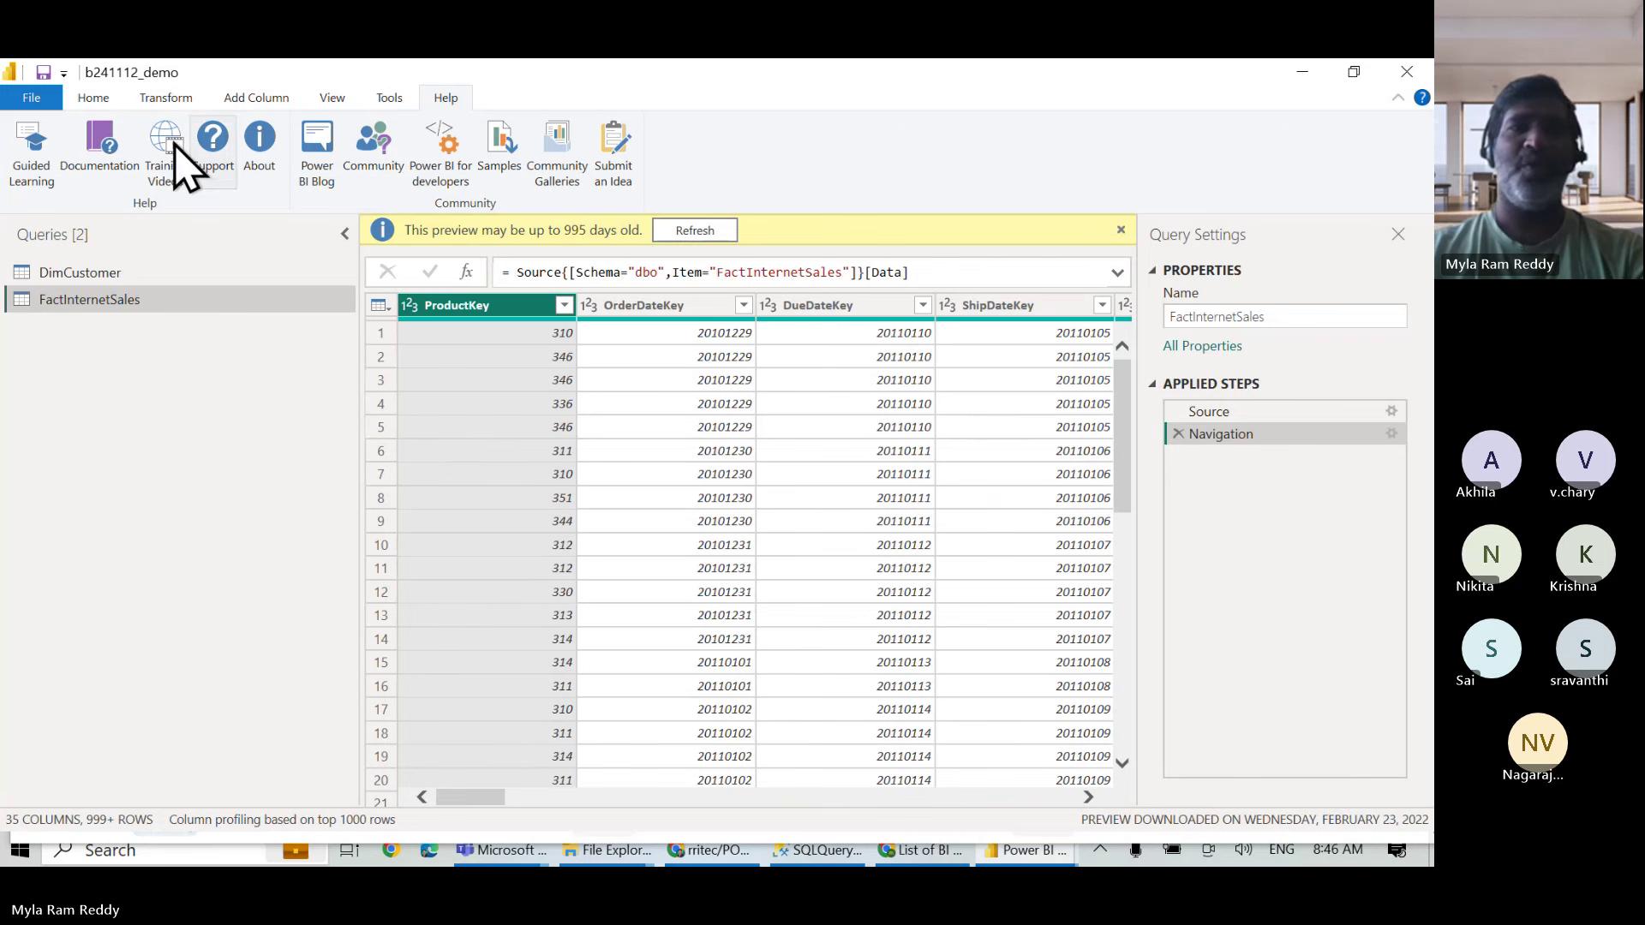
pyautogui.click(93, 97)
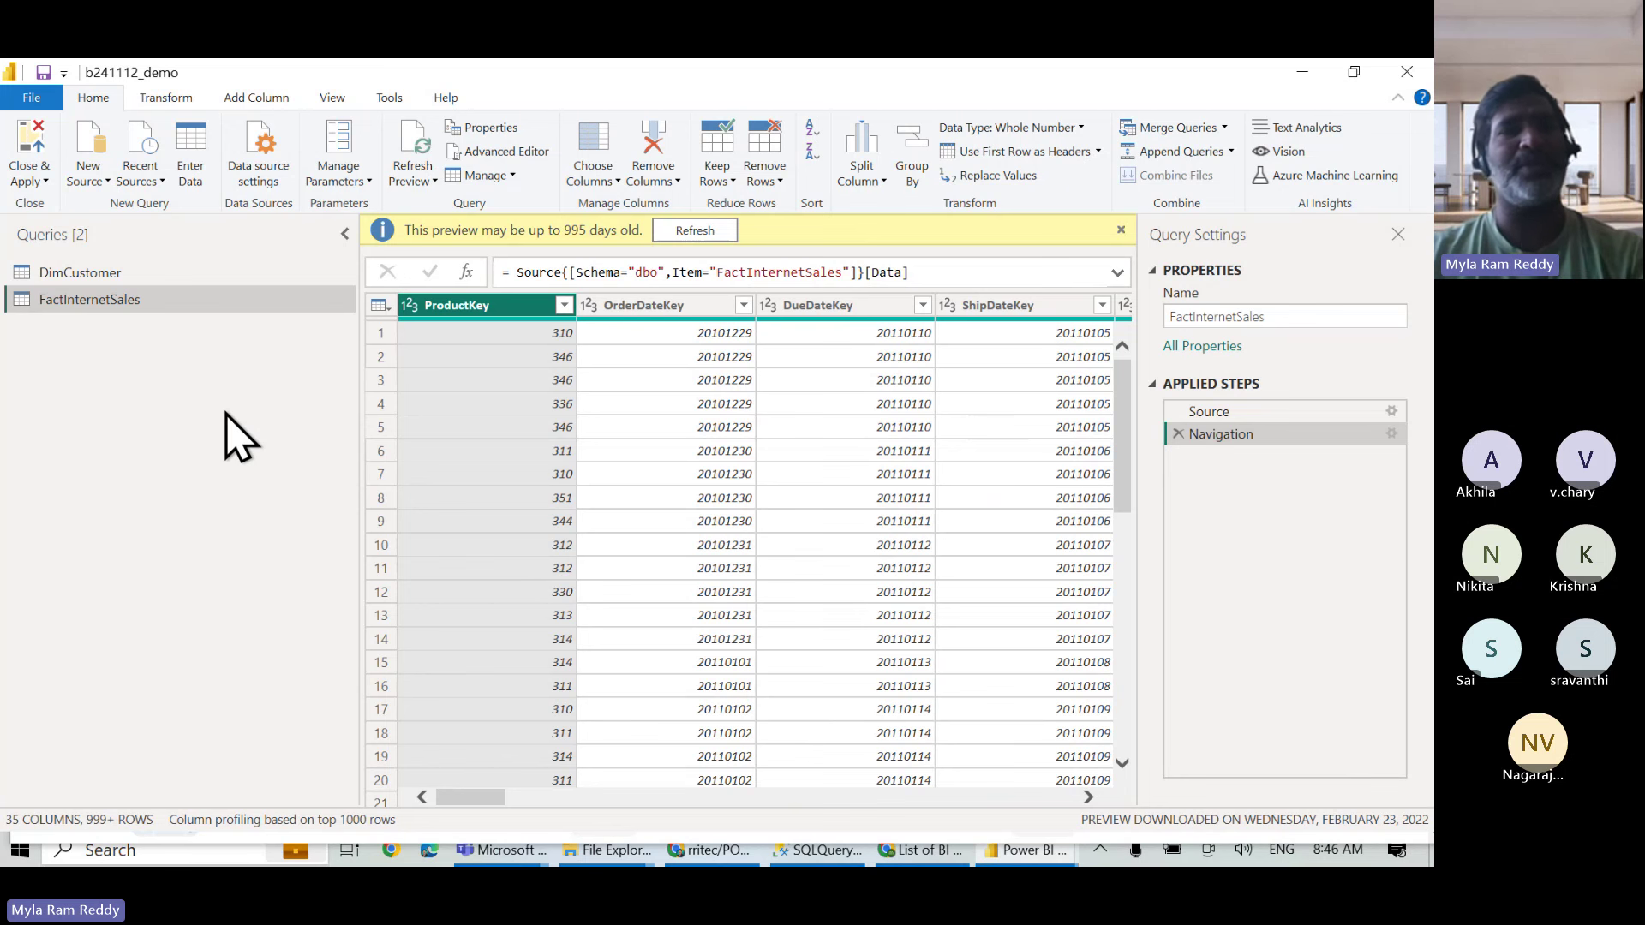
# In the DimCustomer query, replace null values in the MiddleName column with mnu.
pyautogui.click(106, 273)
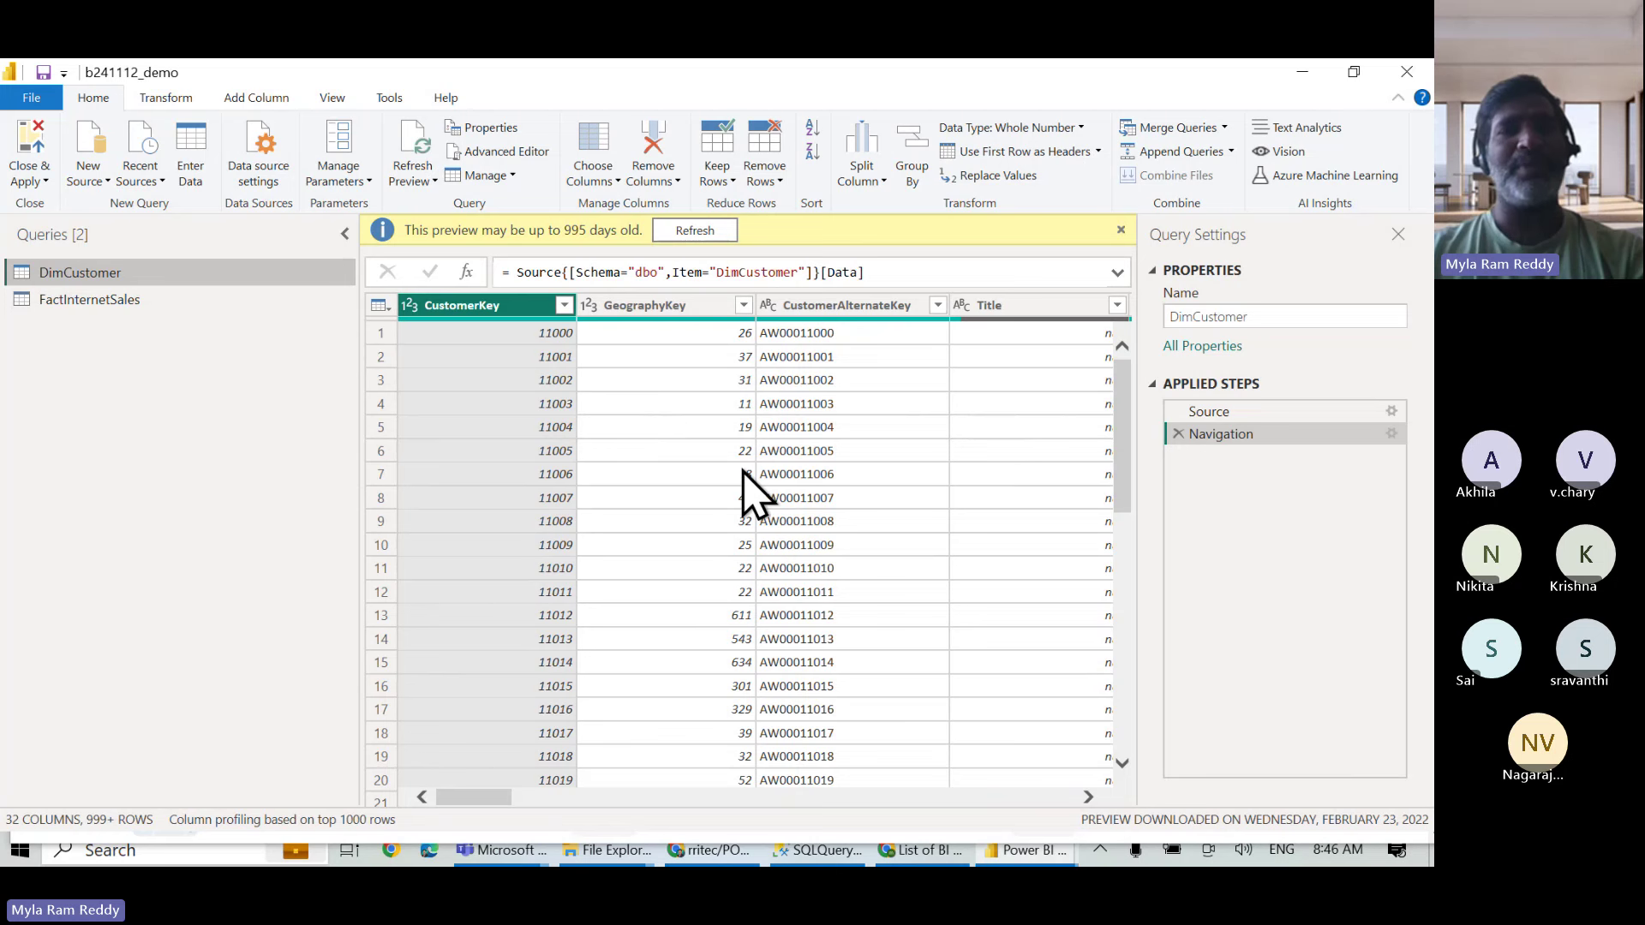
pyautogui.hscroll(3, 754, 492)
pyautogui.hscroll(2, 754, 493)
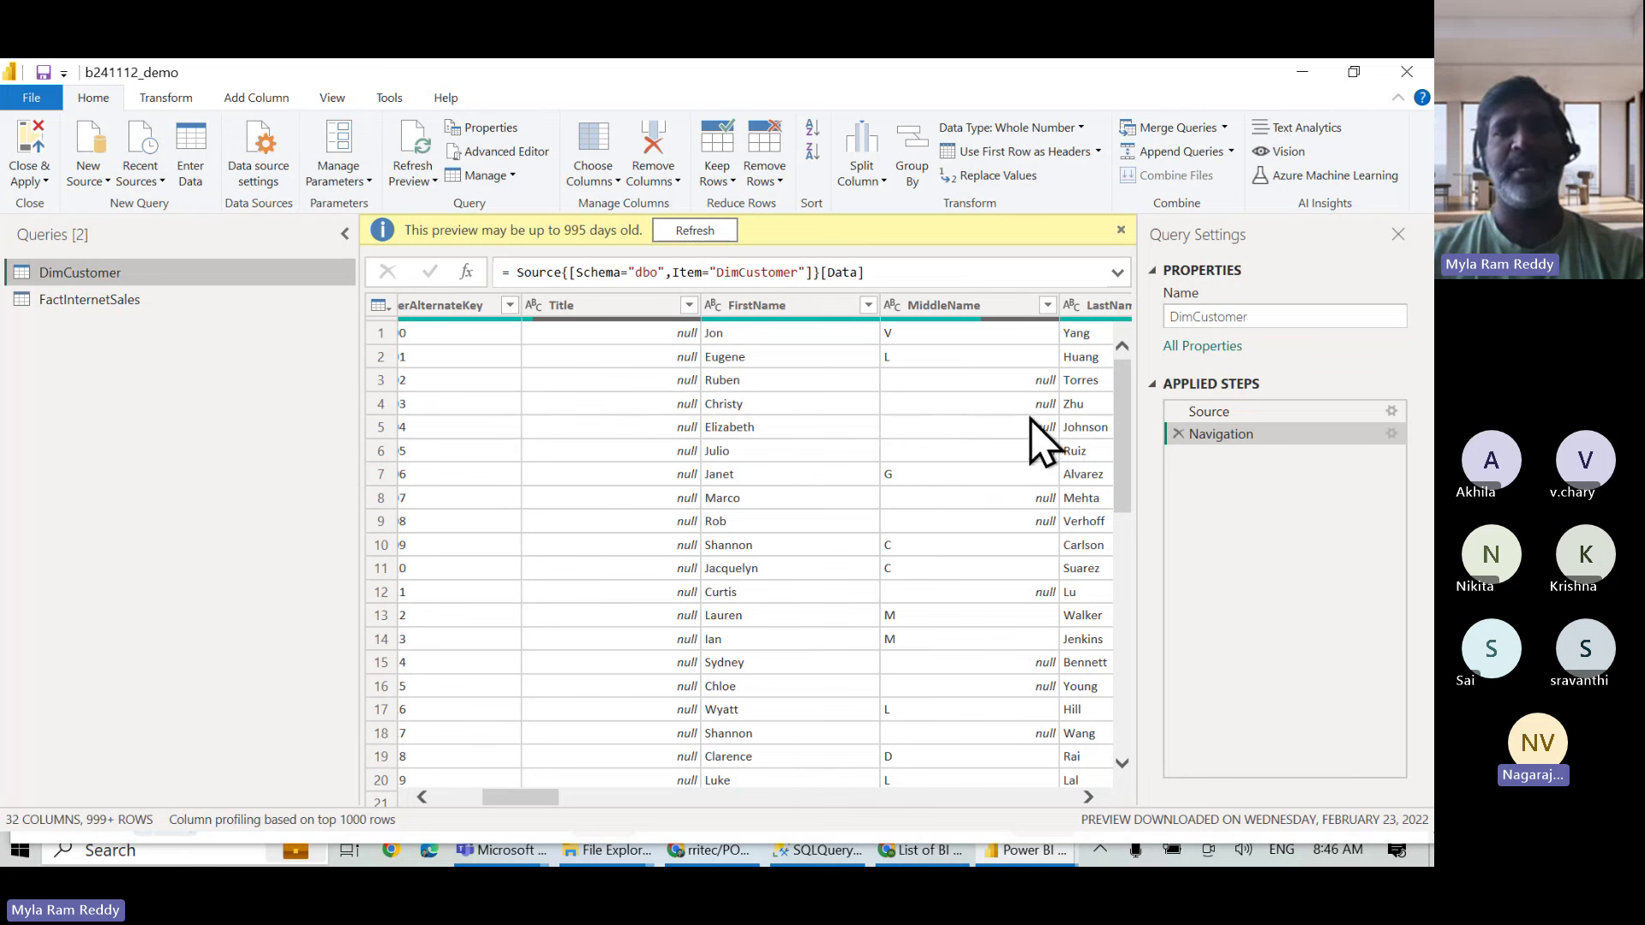
pyautogui.click(992, 308)
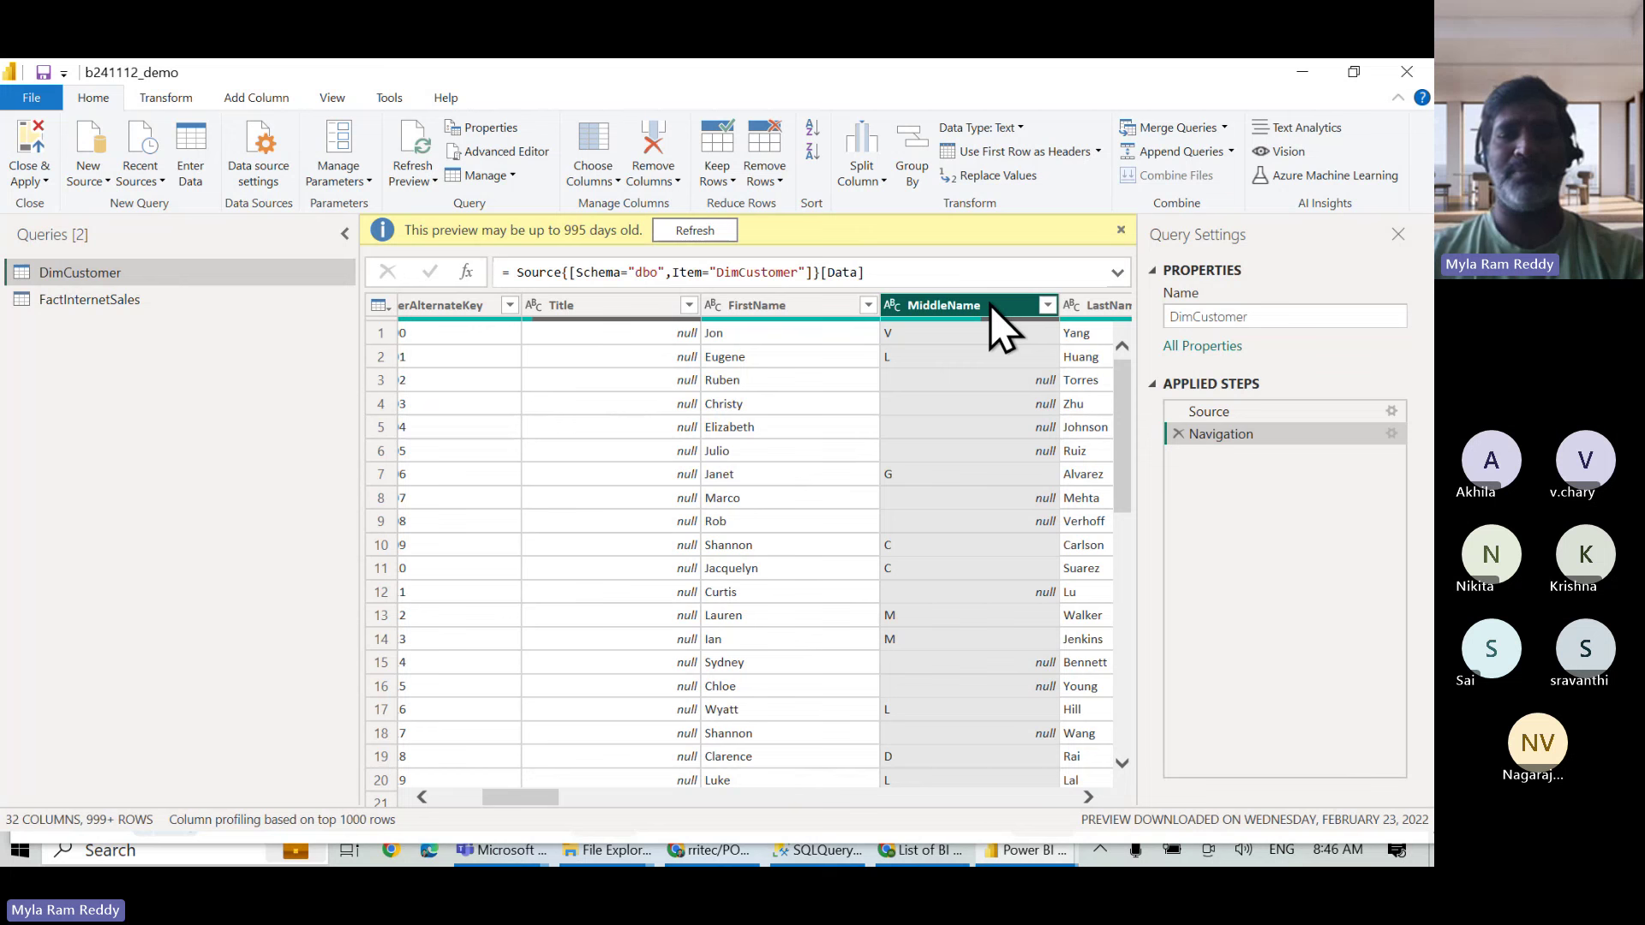
pyautogui.rightClick(991, 307)
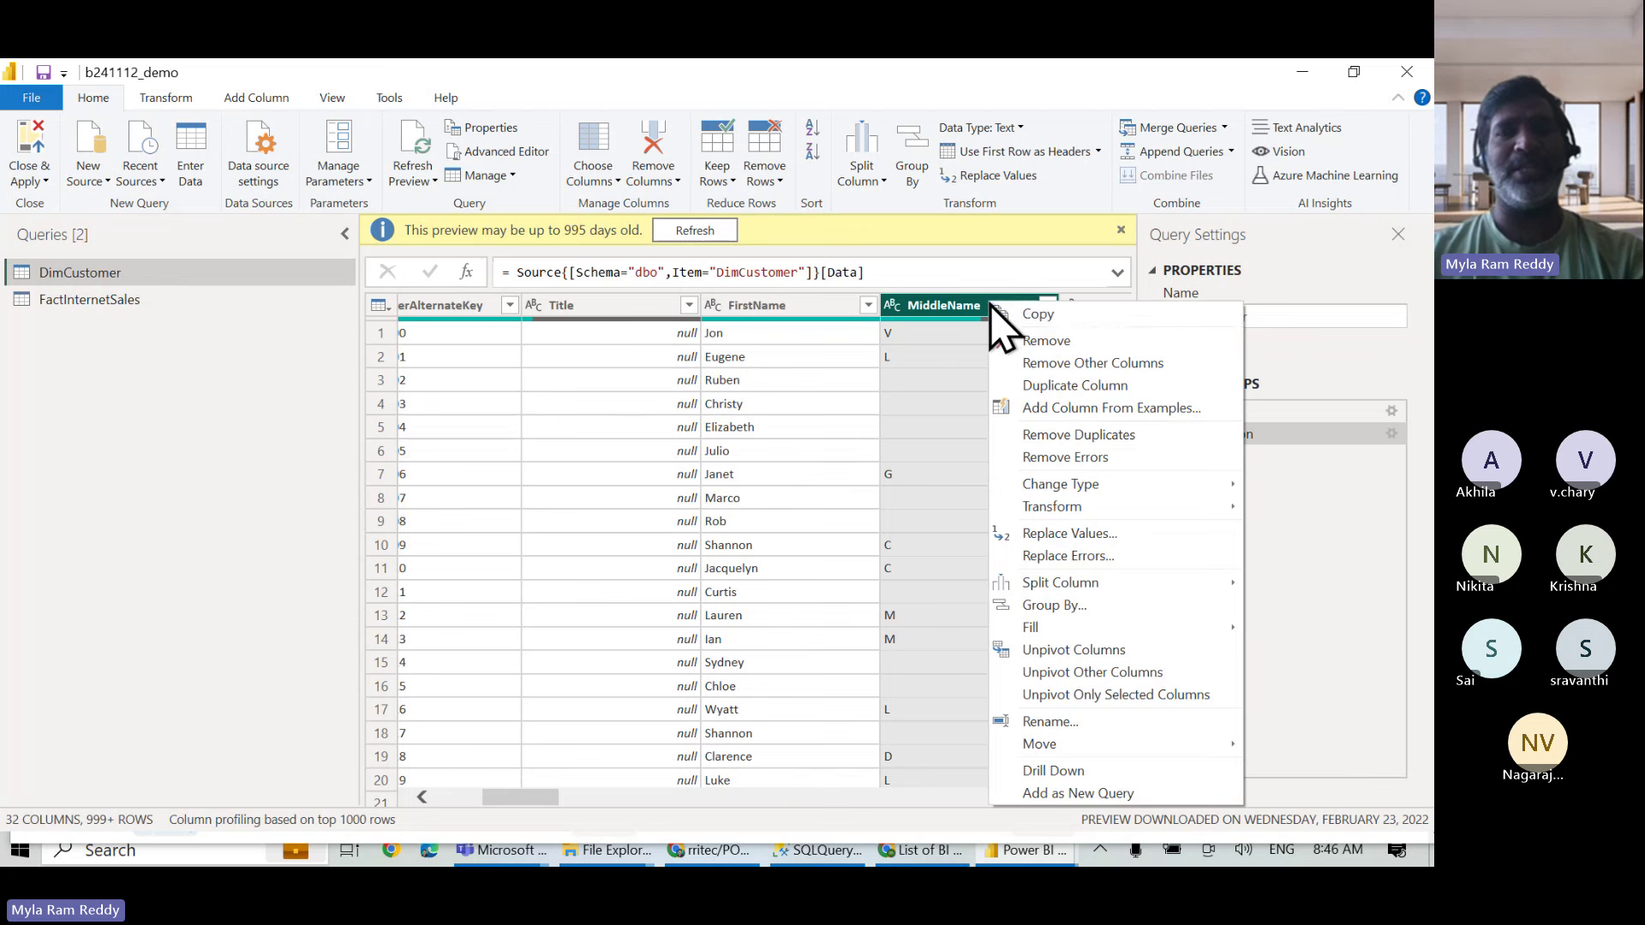
pyautogui.click(1053, 533)
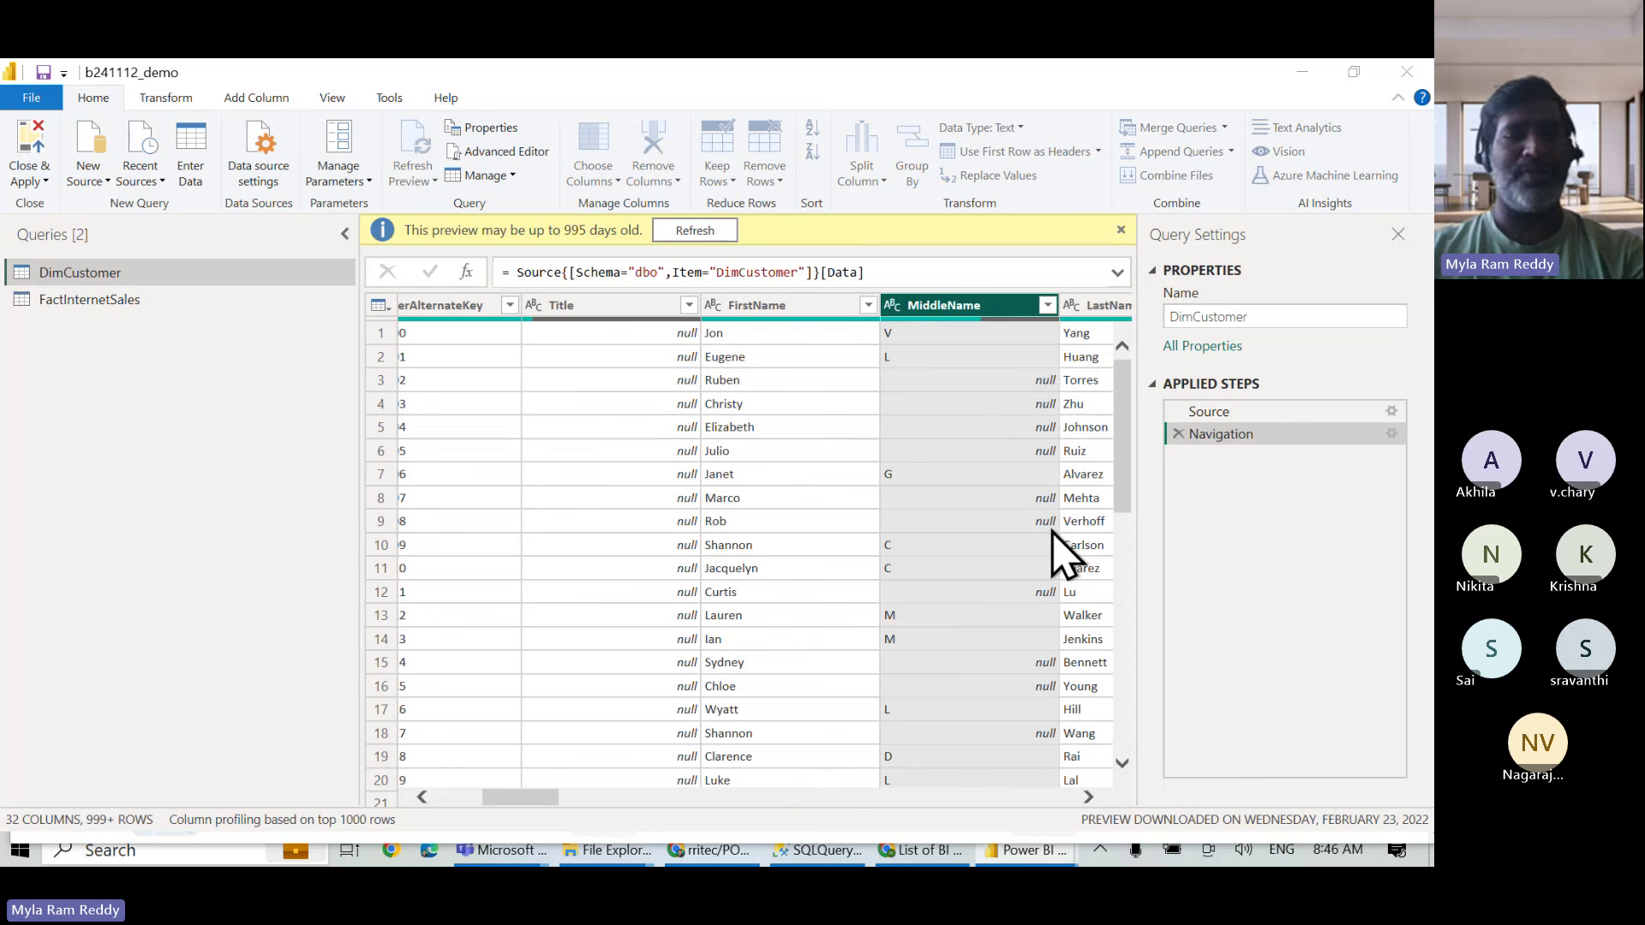
pyautogui.press('Tab')
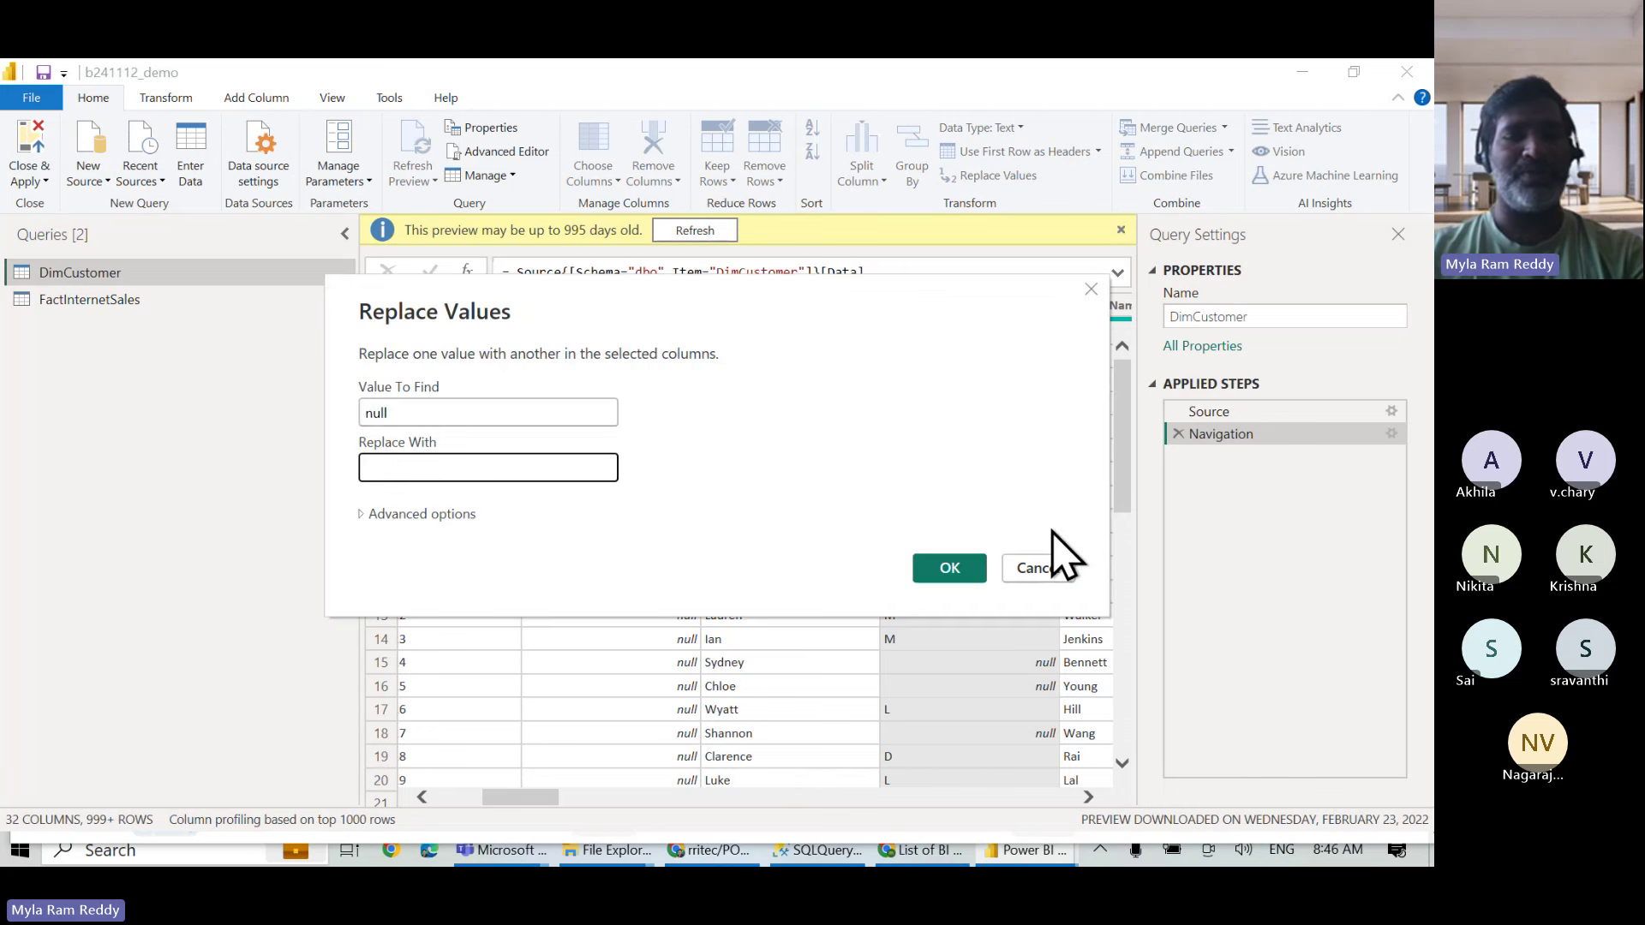
pyautogui.write('mnu')
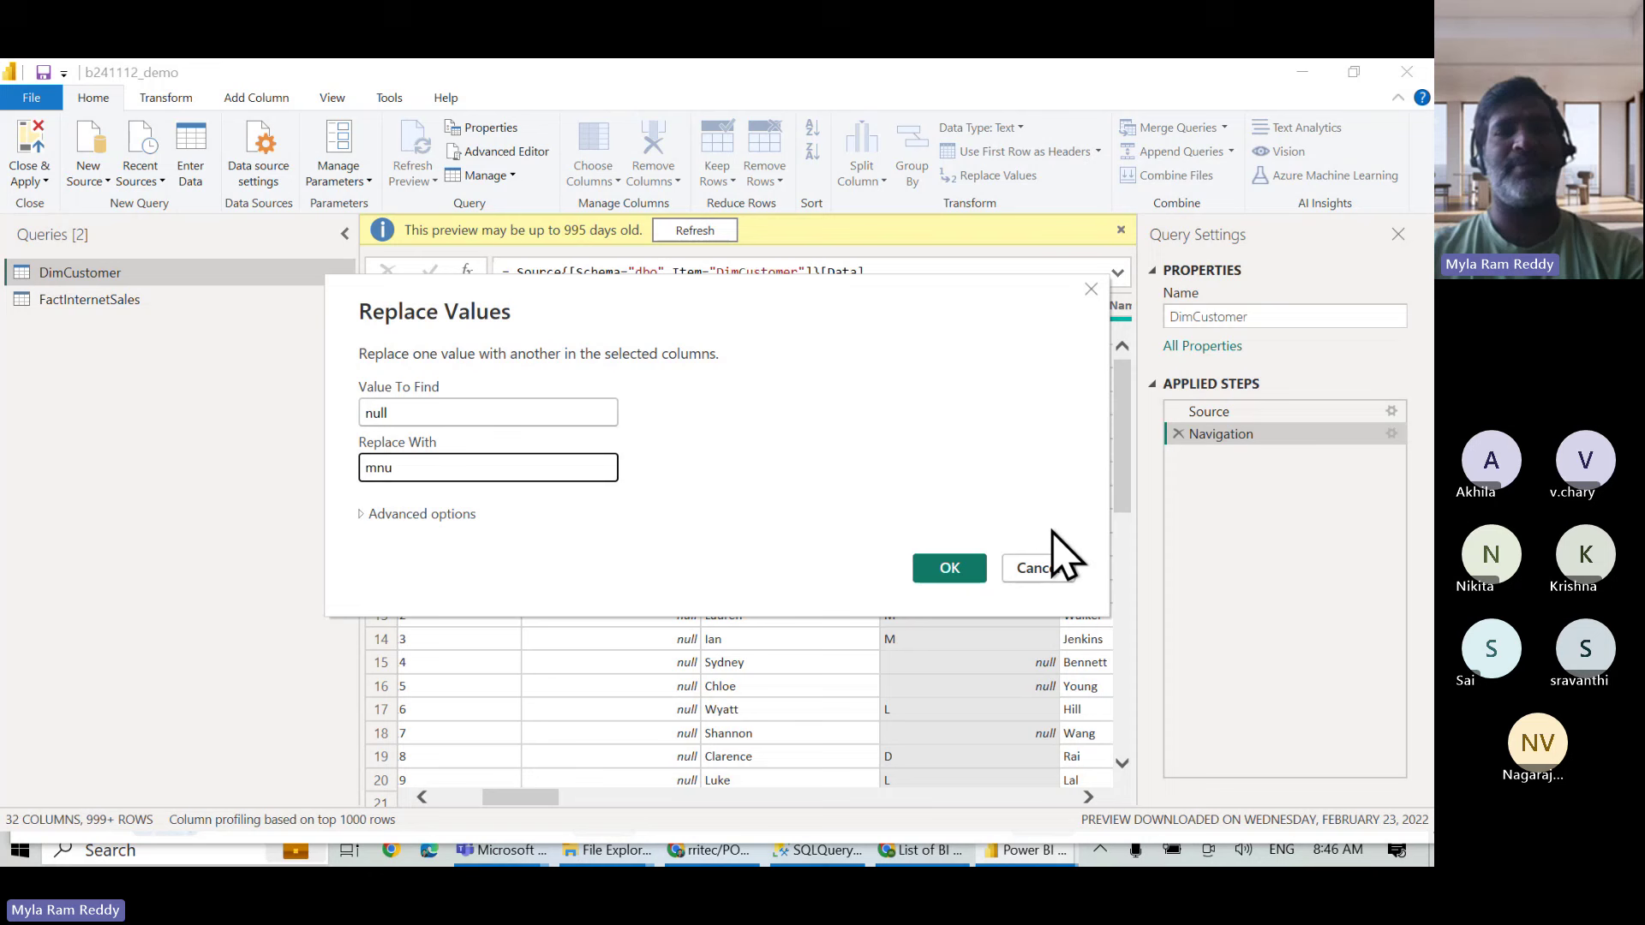
pyautogui.click(964, 578)
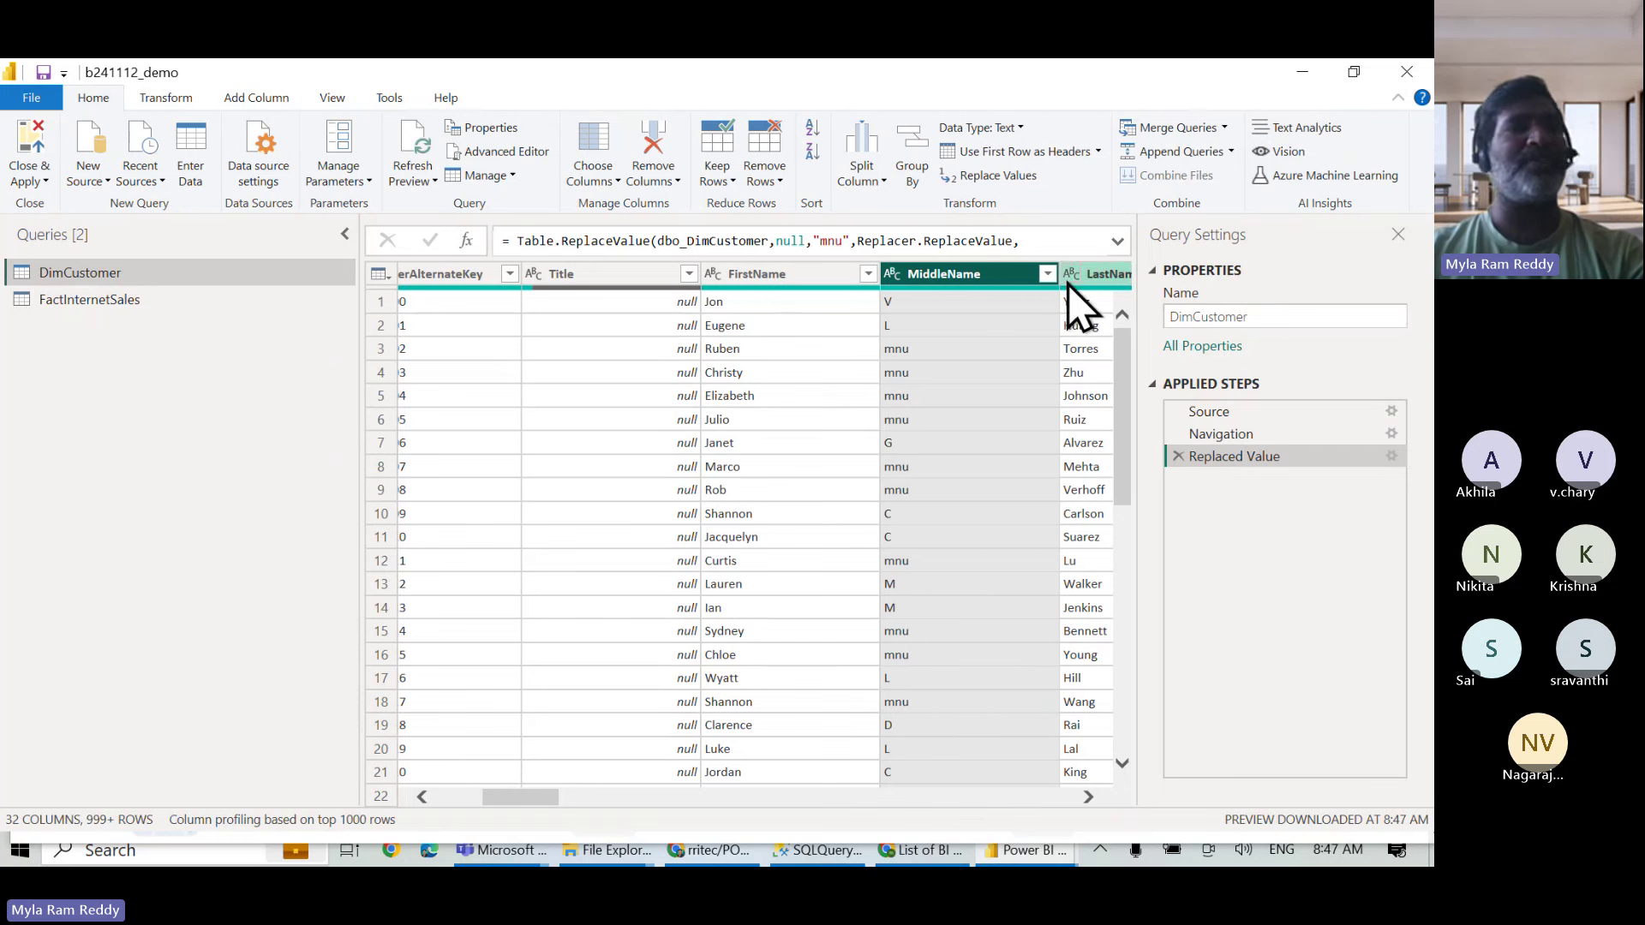
# Start a custom column in the DimCustomer query and name it FullName.
pyautogui.click(263, 101)
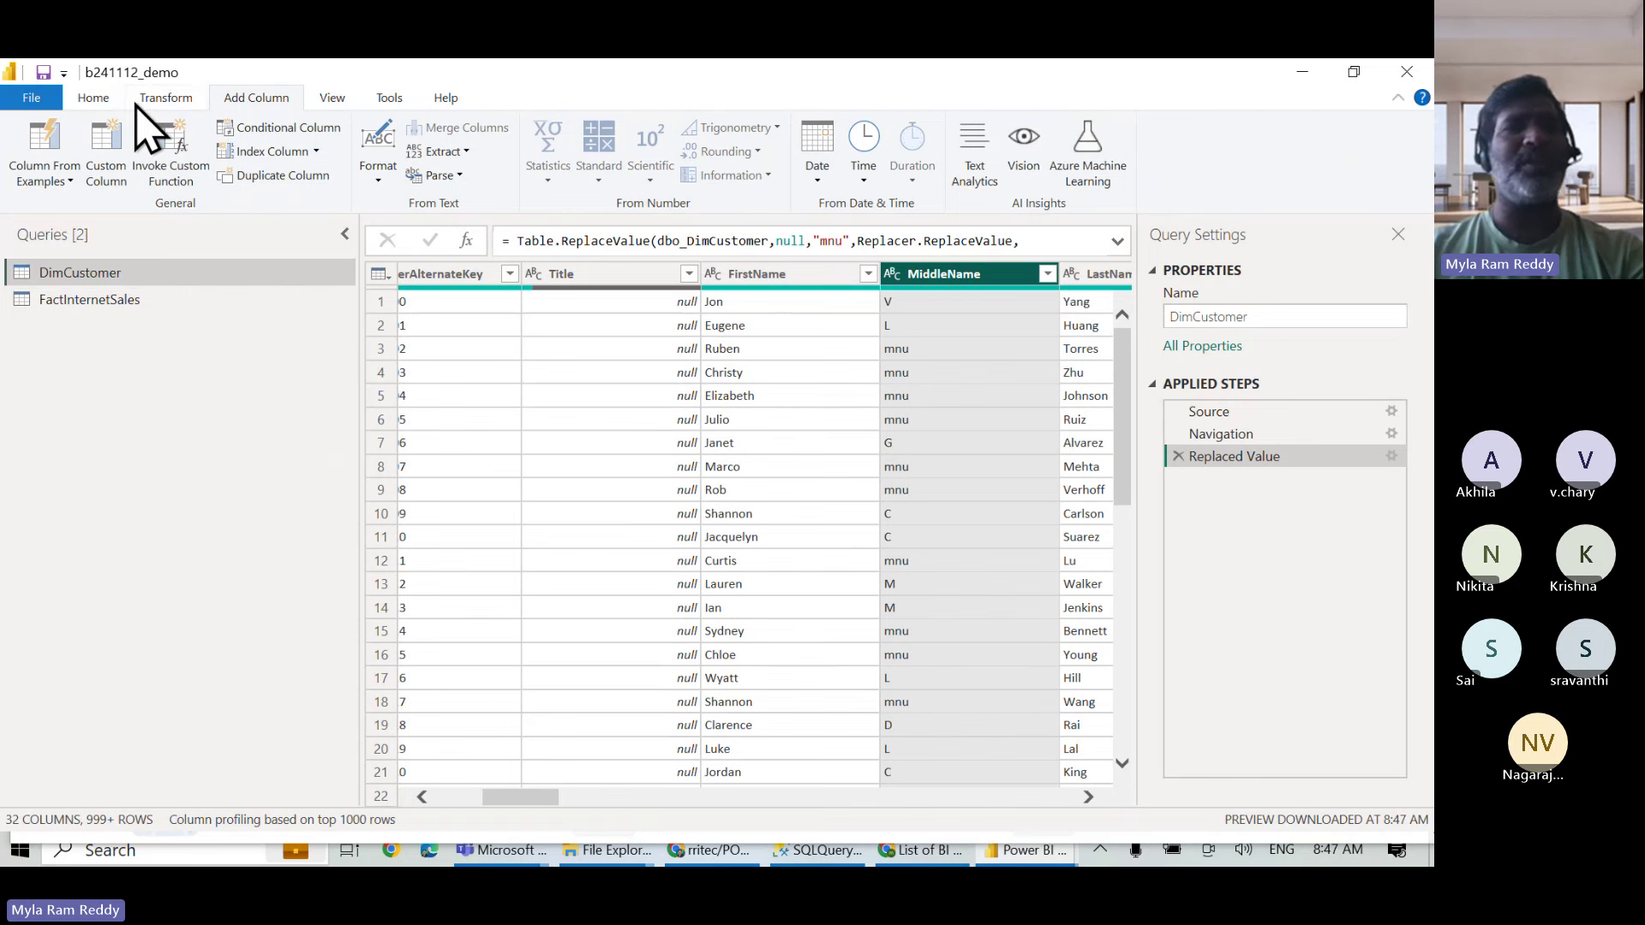
pyautogui.click(93, 100)
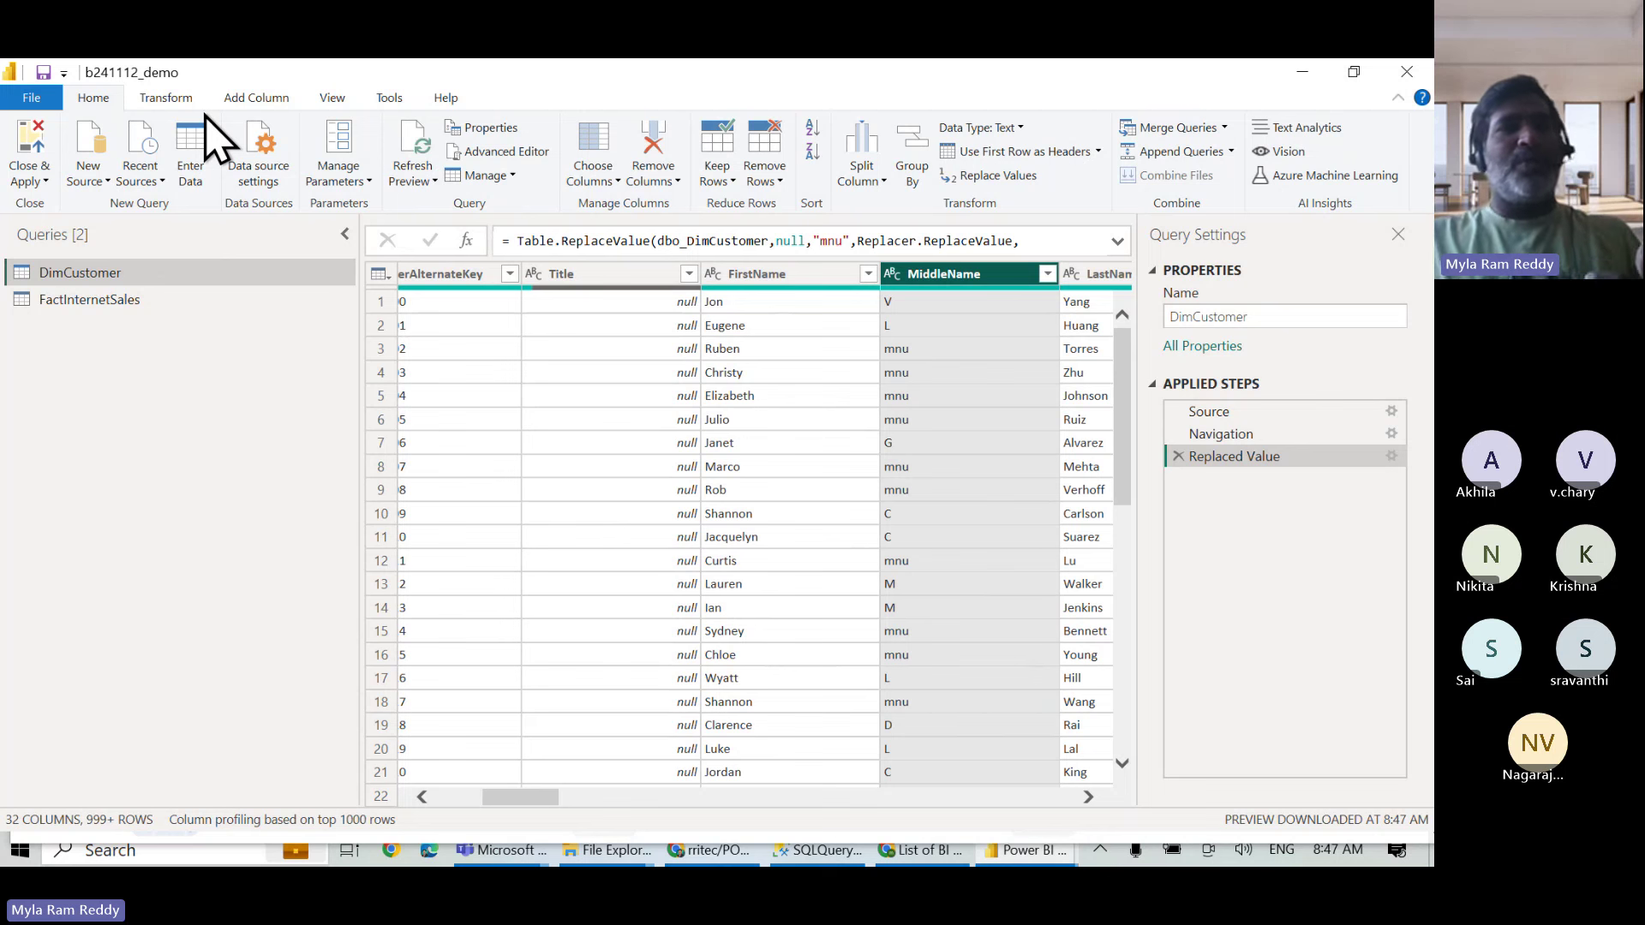
pyautogui.click(257, 99)
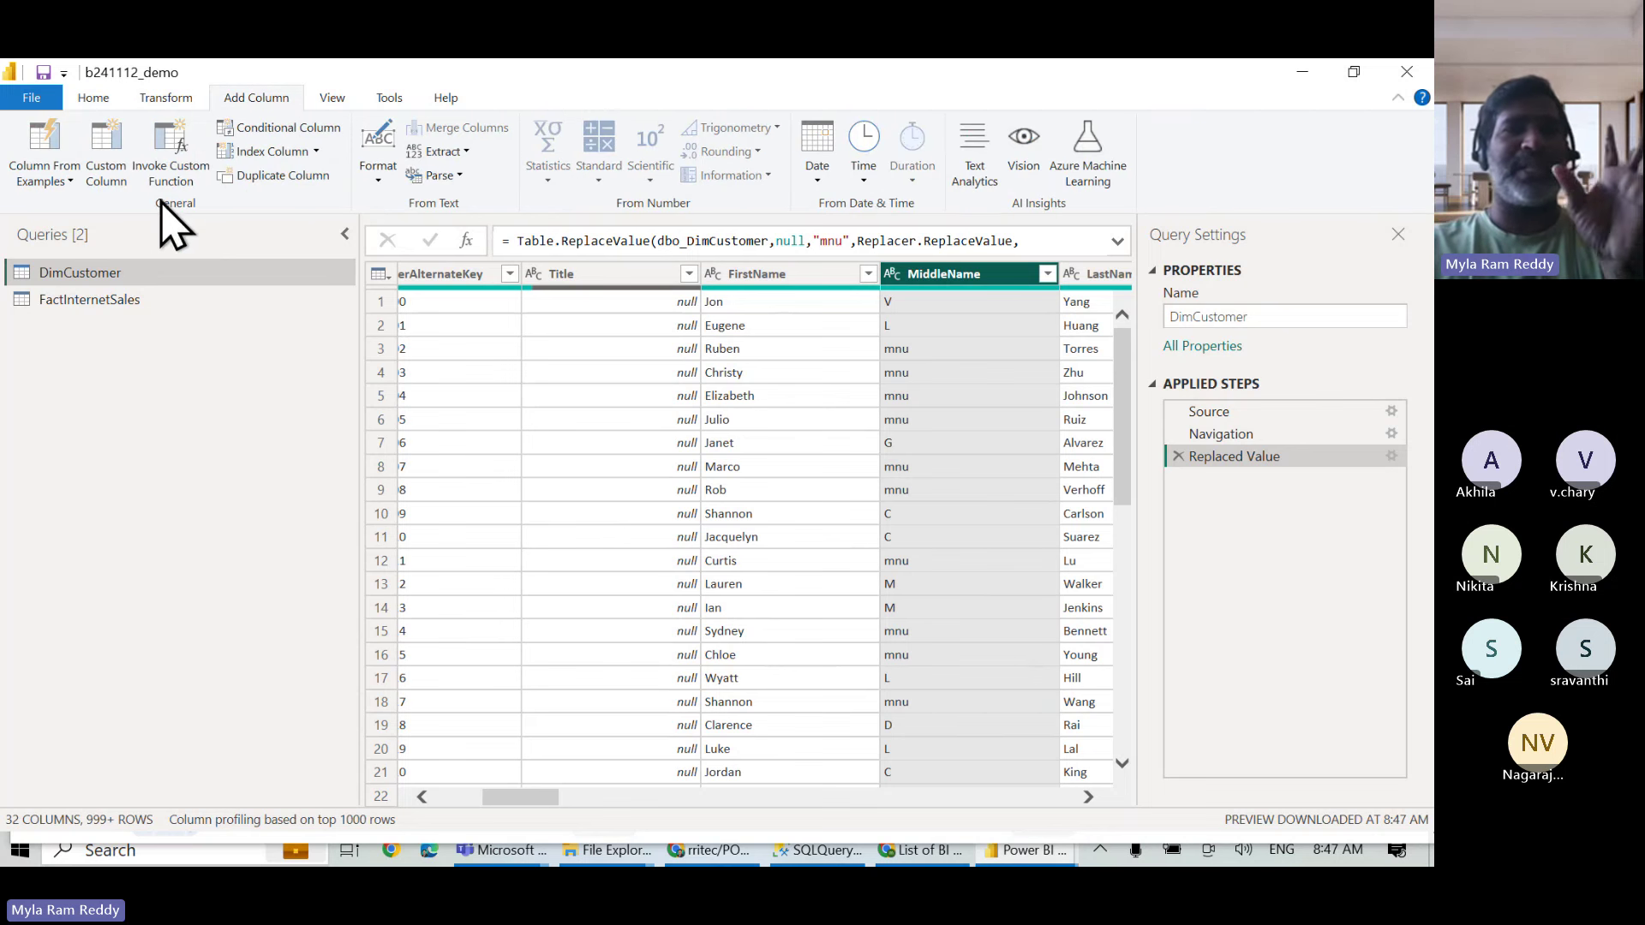
pyautogui.click(104, 180)
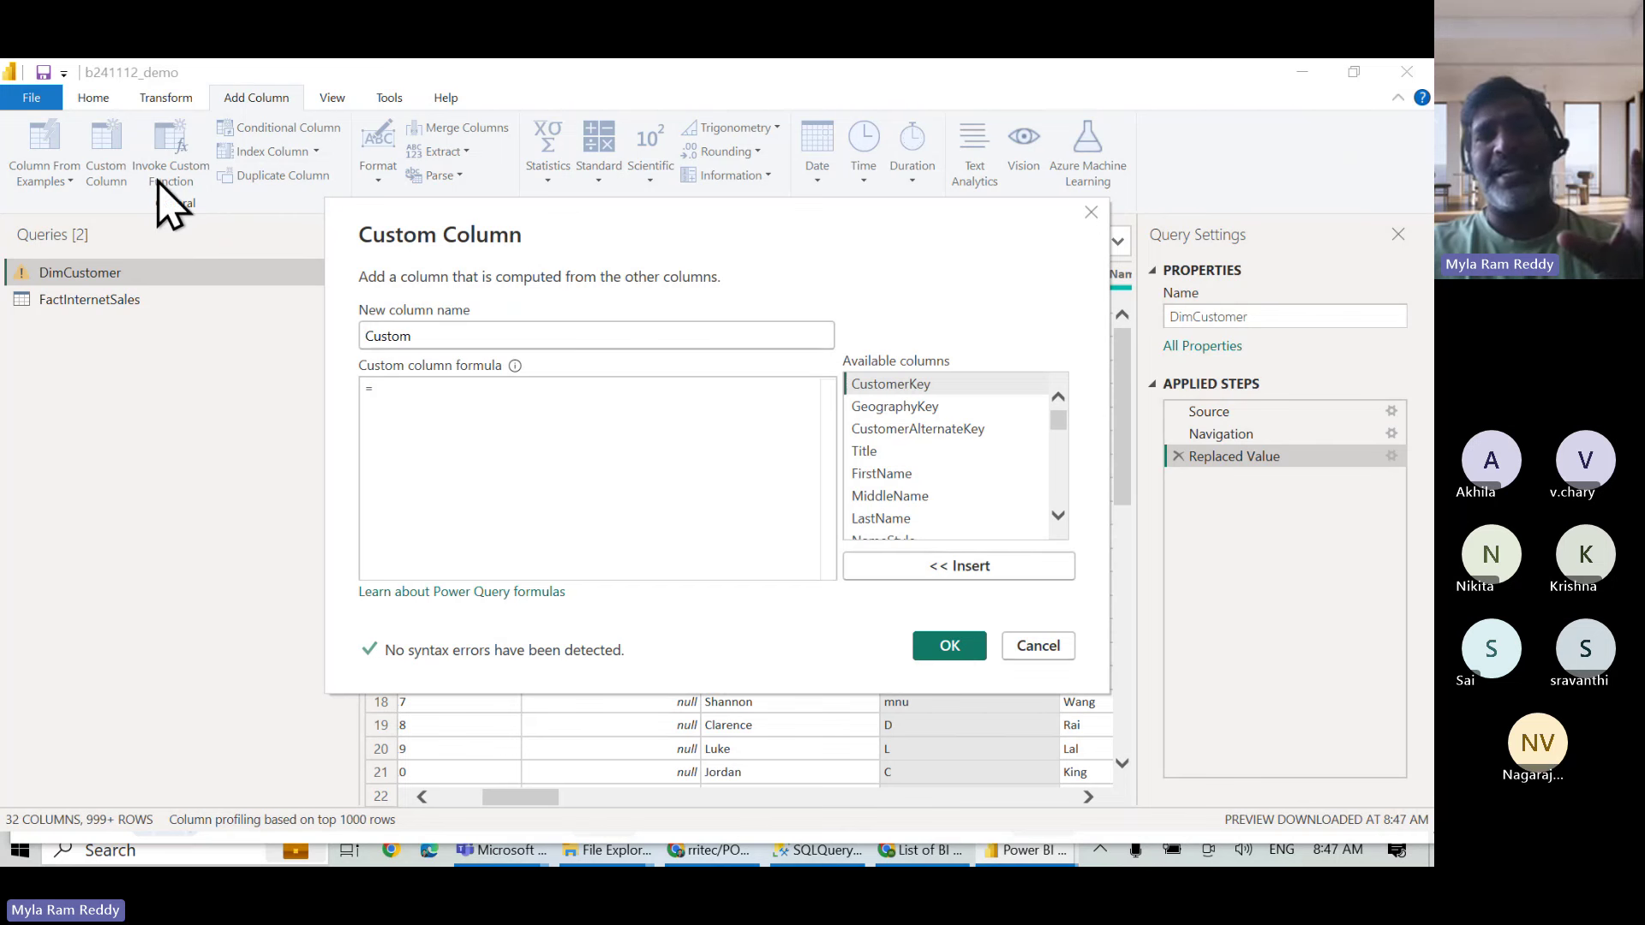
pyautogui.doubleClick(391, 335)
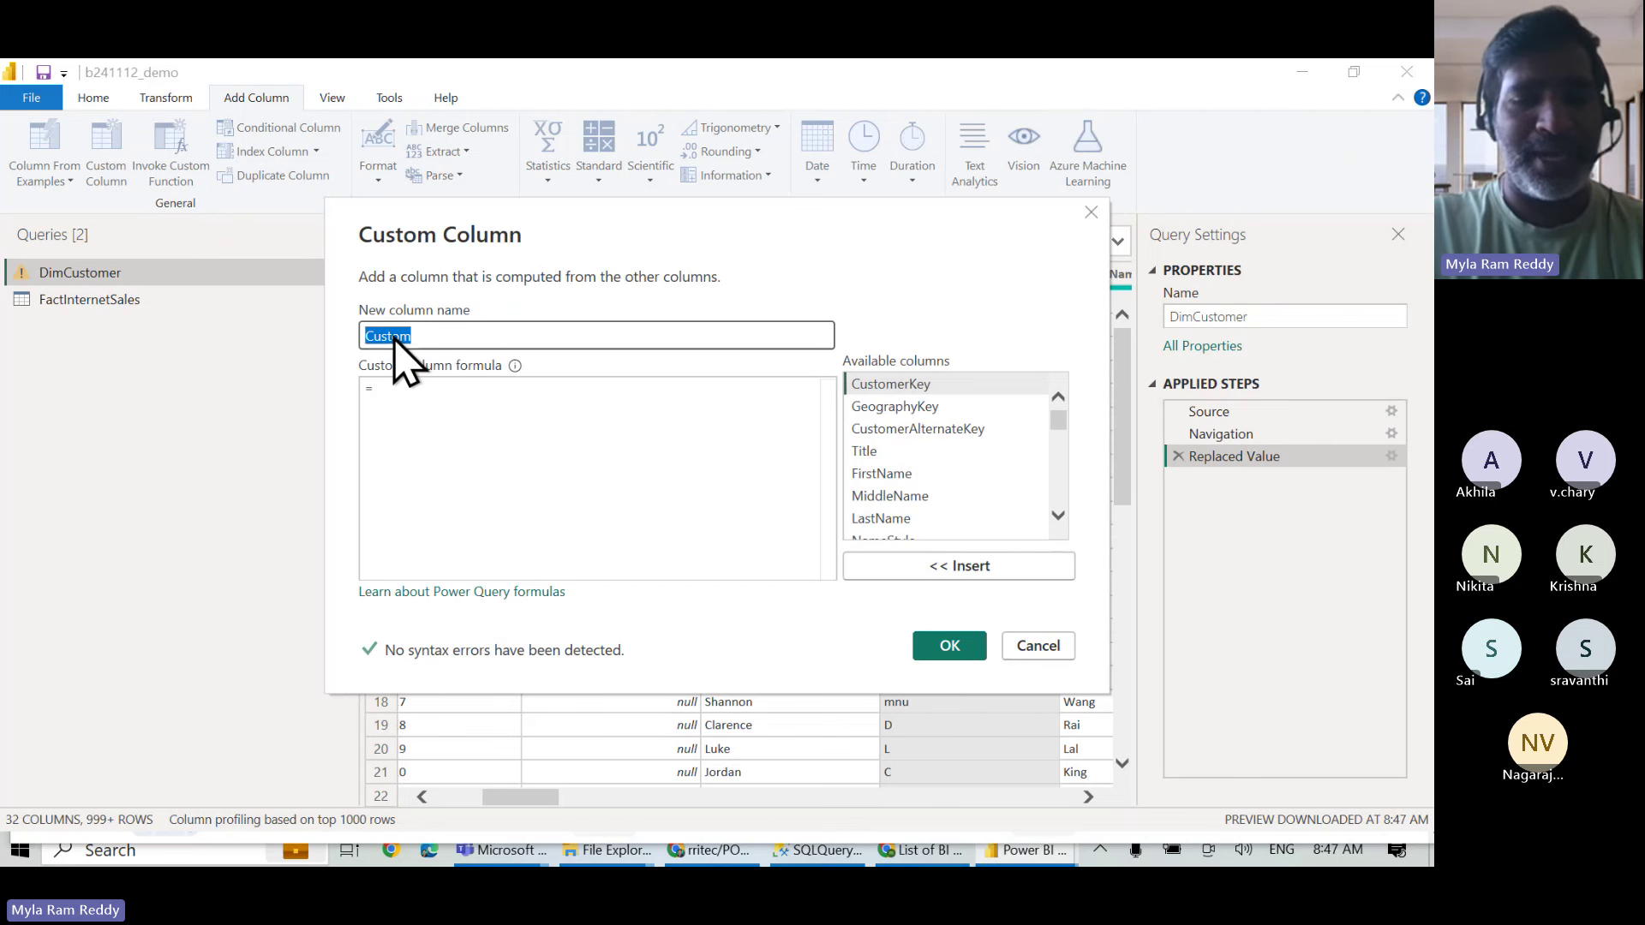
pyautogui.write('FullName')
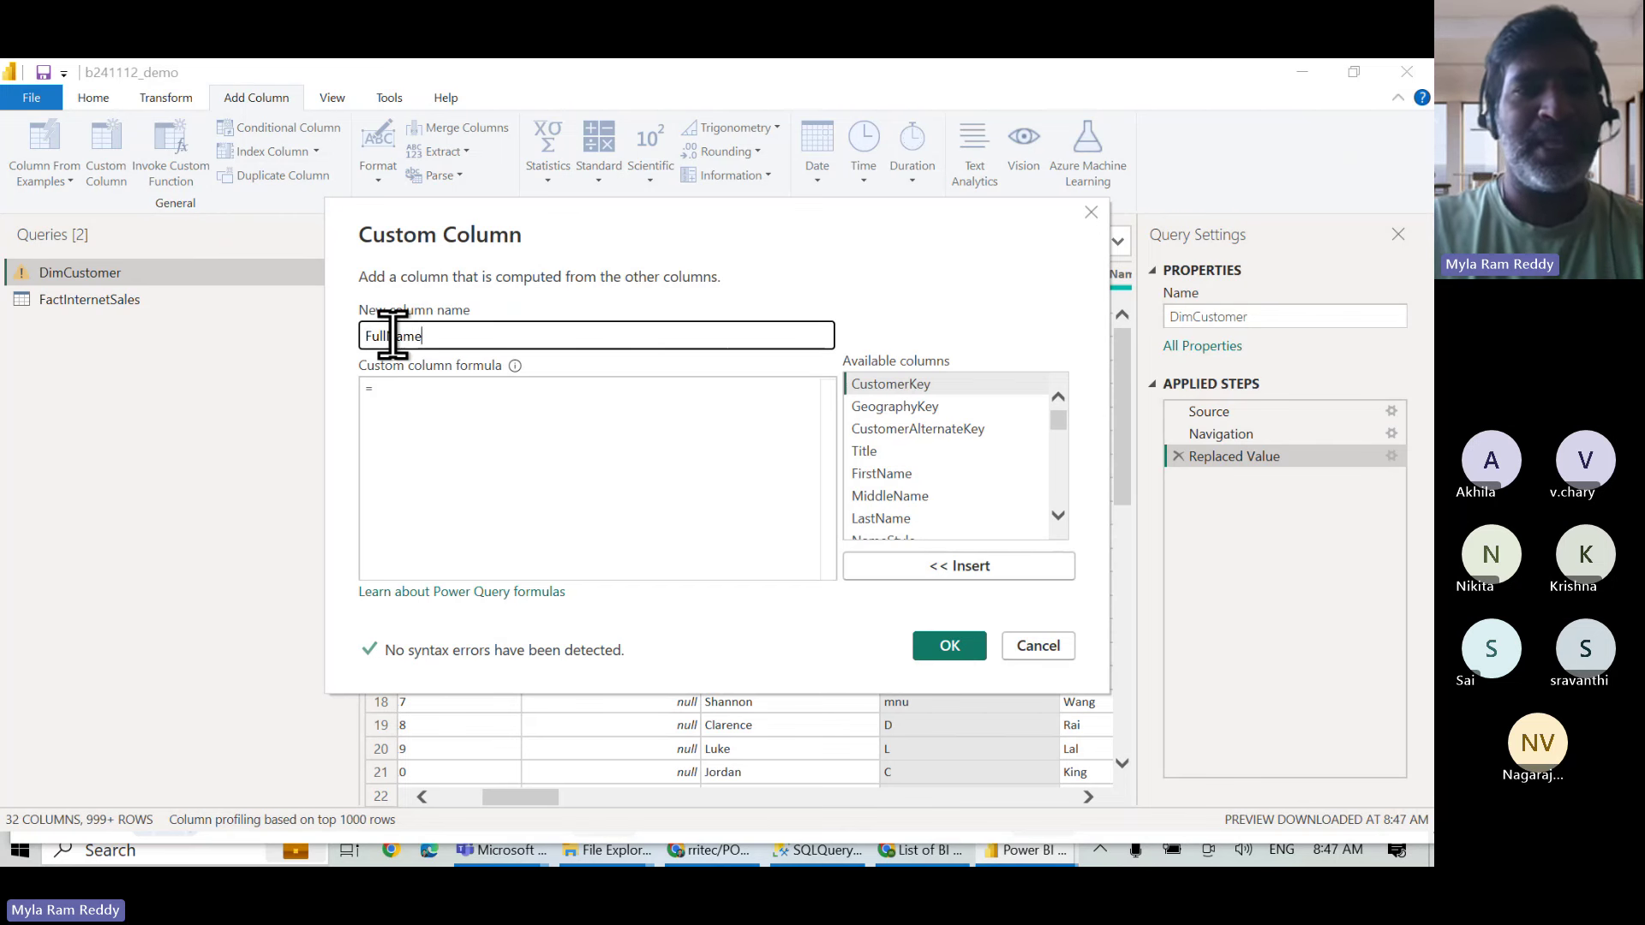
# Enter the custom column formula [FirstName] & ' ' & [MiddleName] & ' ' & [LastName].
pyautogui.click(418, 398)
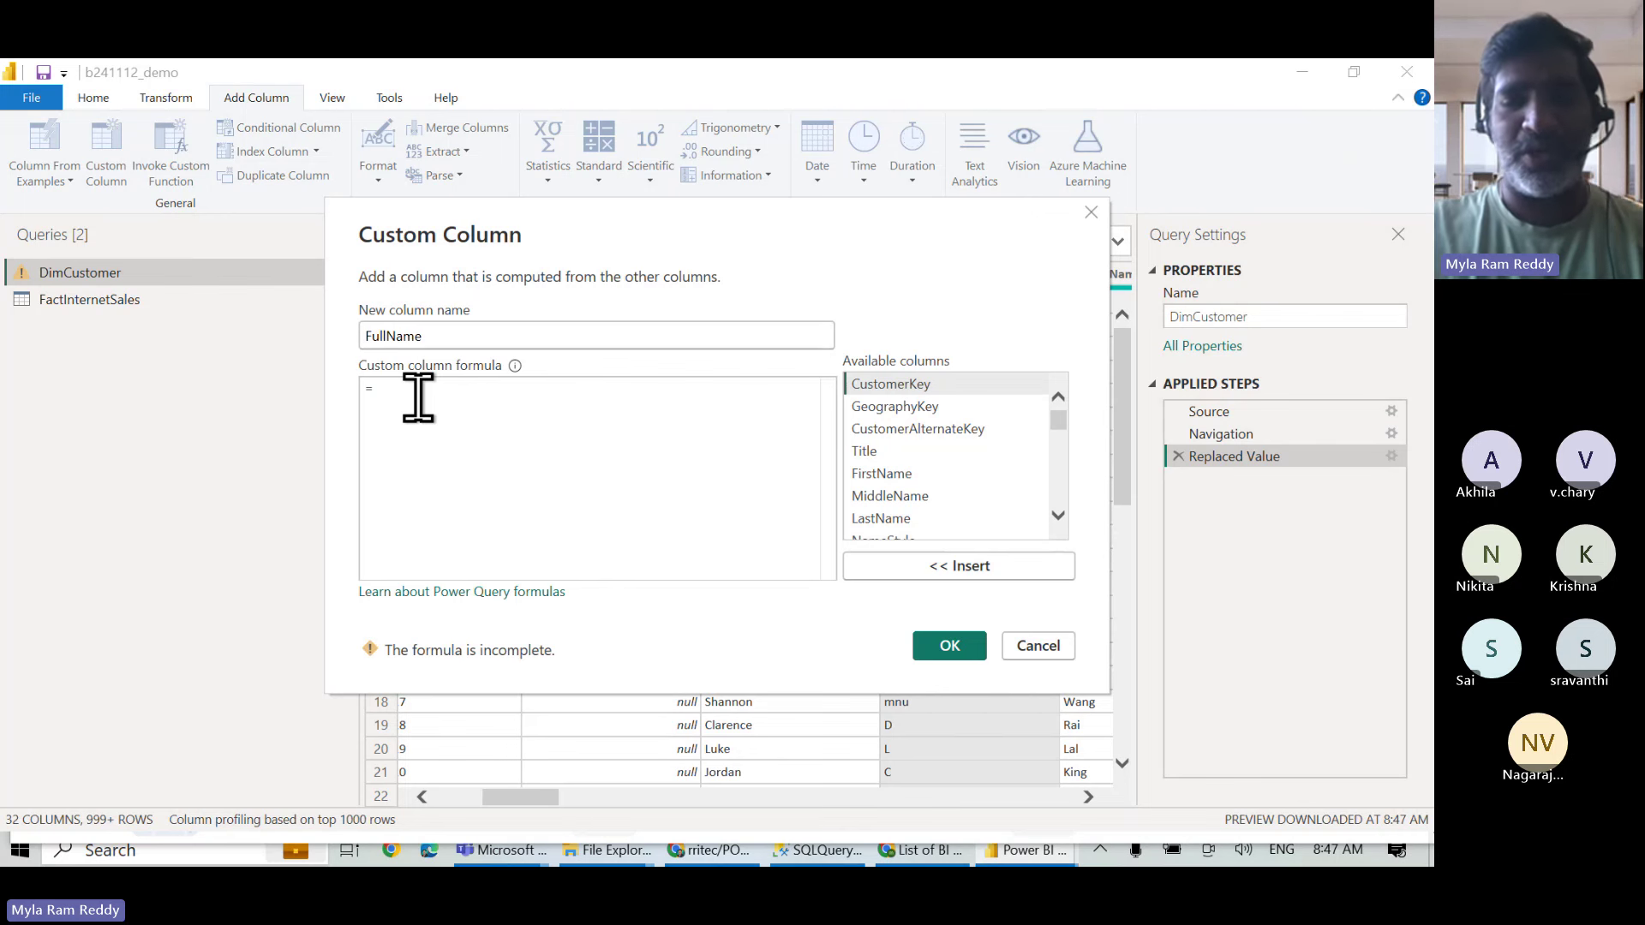
pyautogui.write('[f')
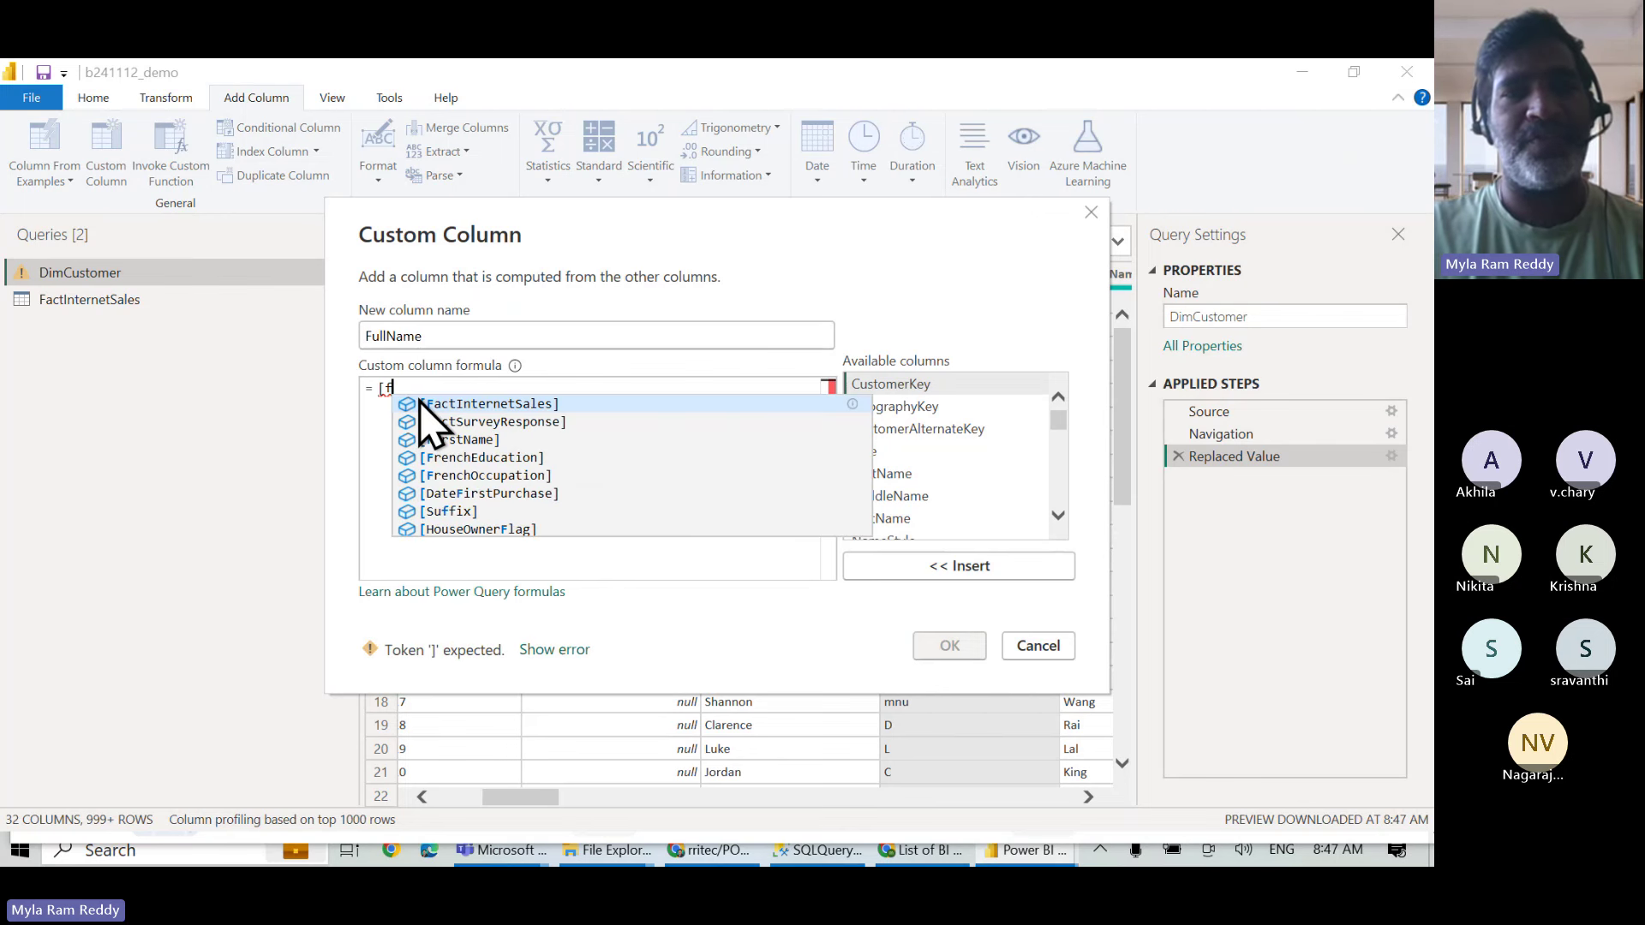
pyautogui.write('ir')
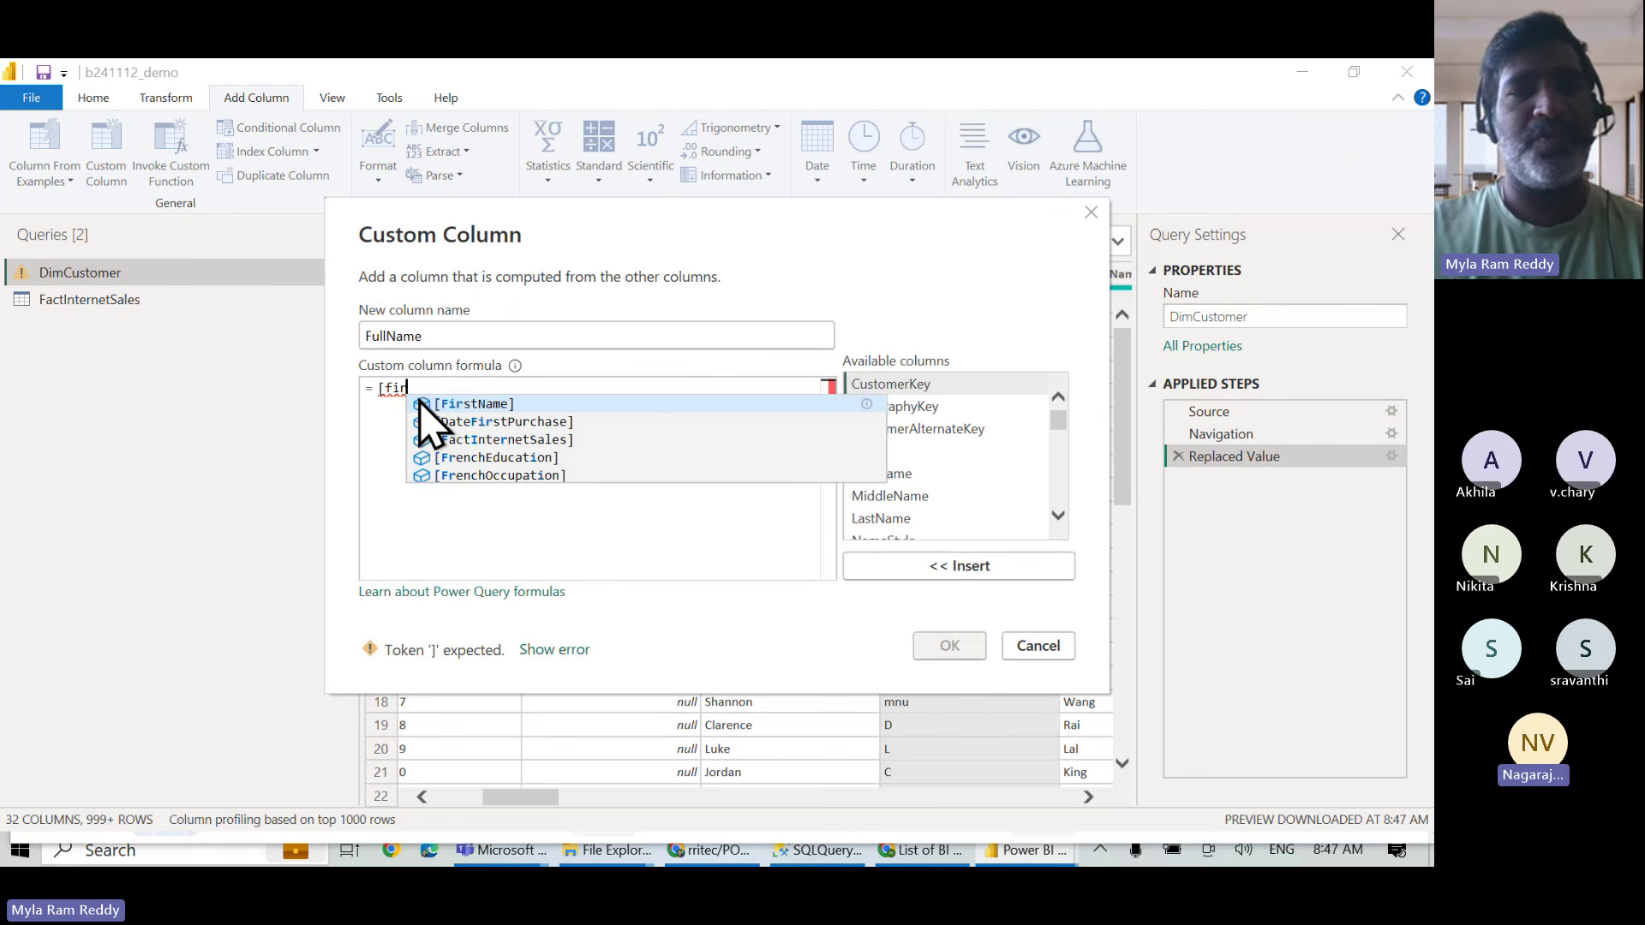
pyautogui.press('Tab')
pyautogui.write('&')
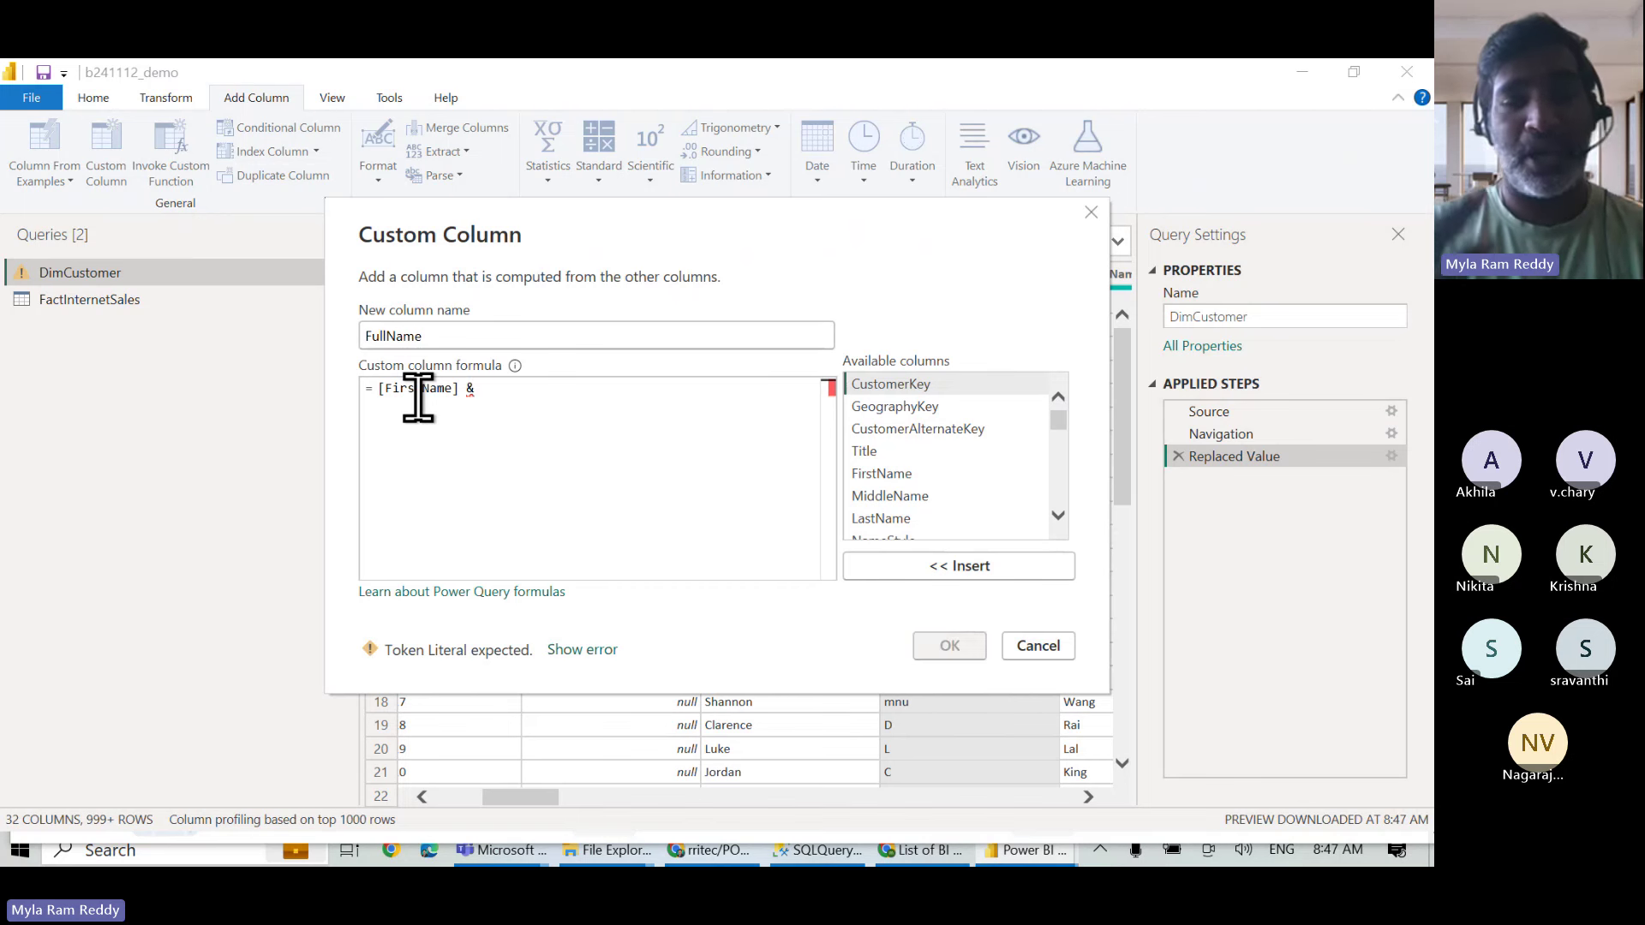
pyautogui.write(' "')
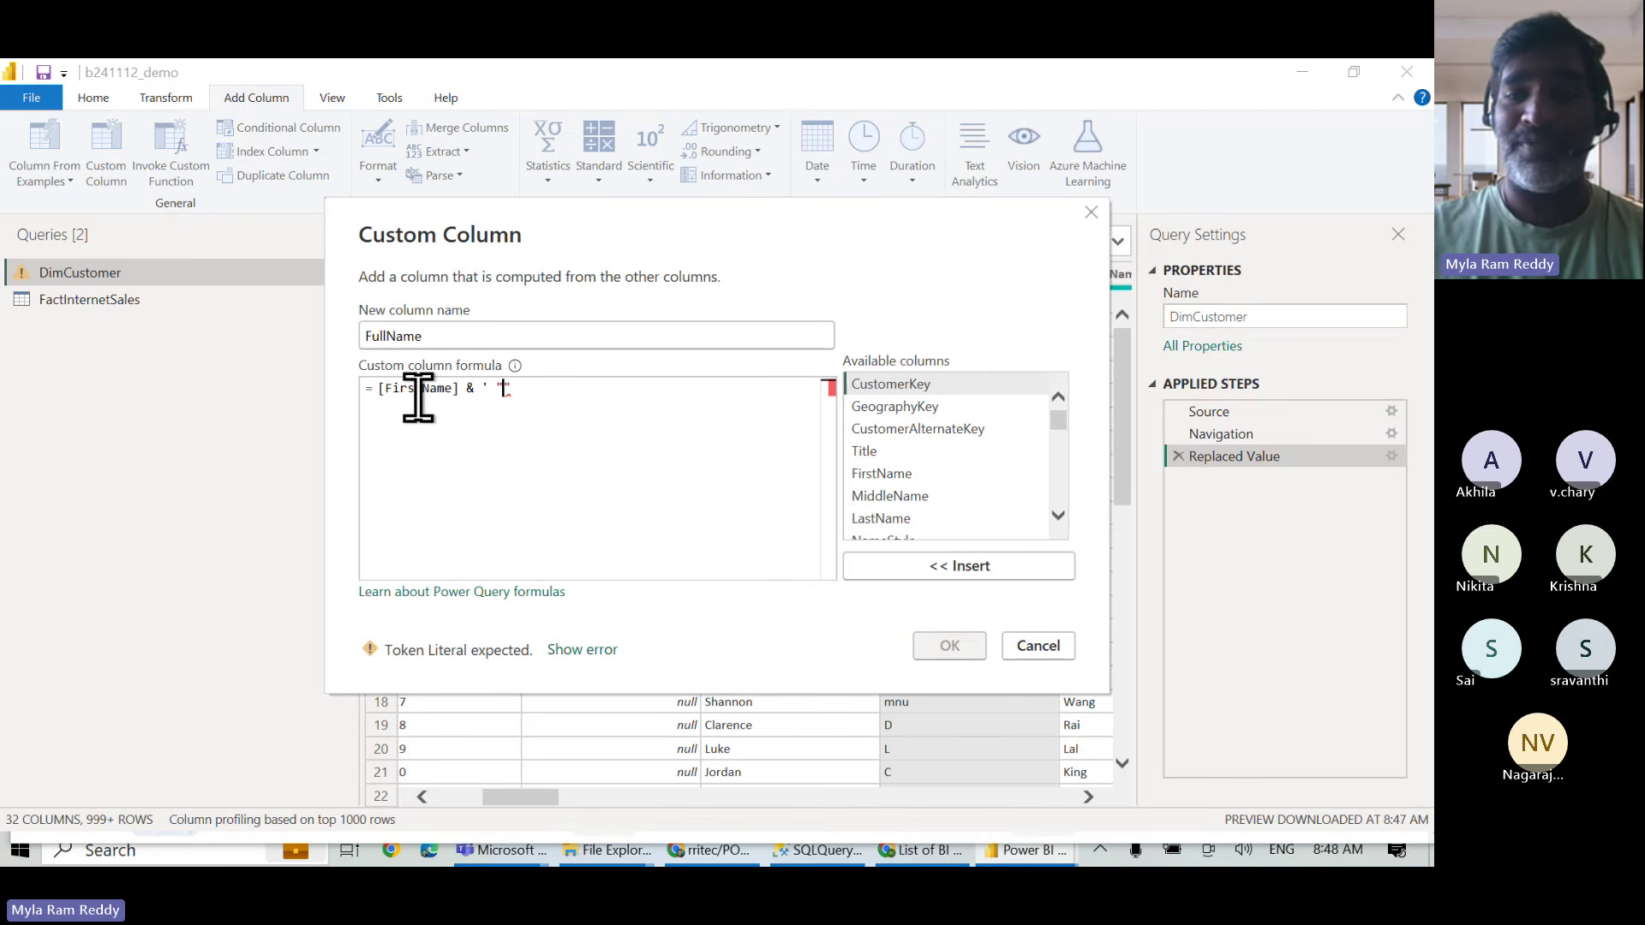
pyautogui.write(" '")
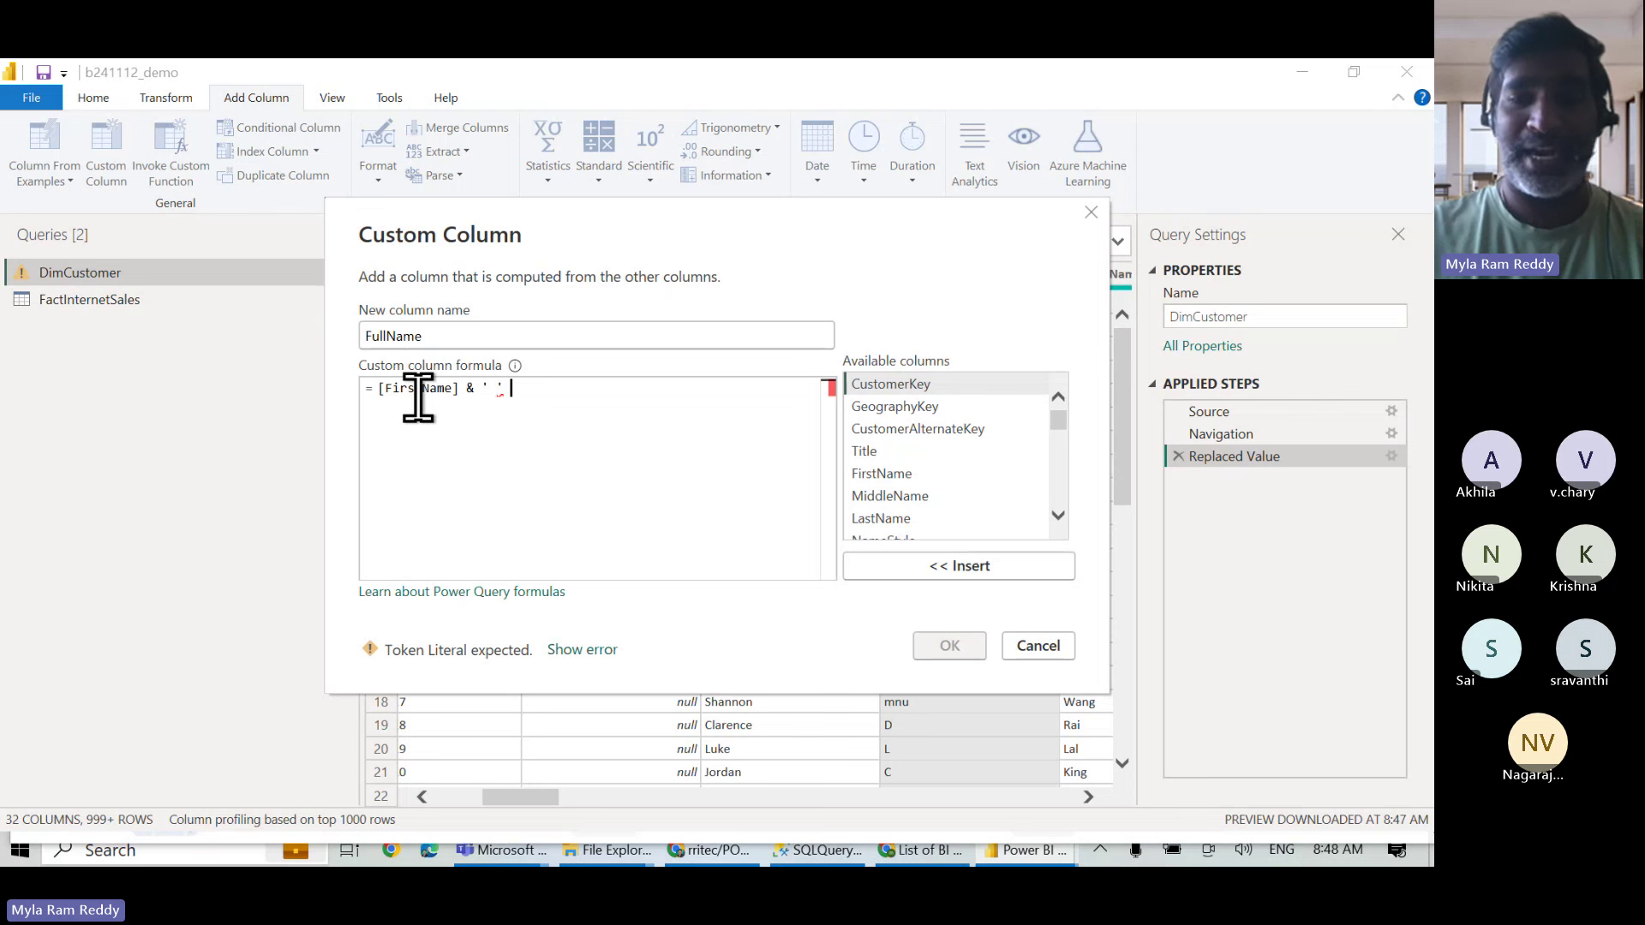
pyautogui.write(' &')
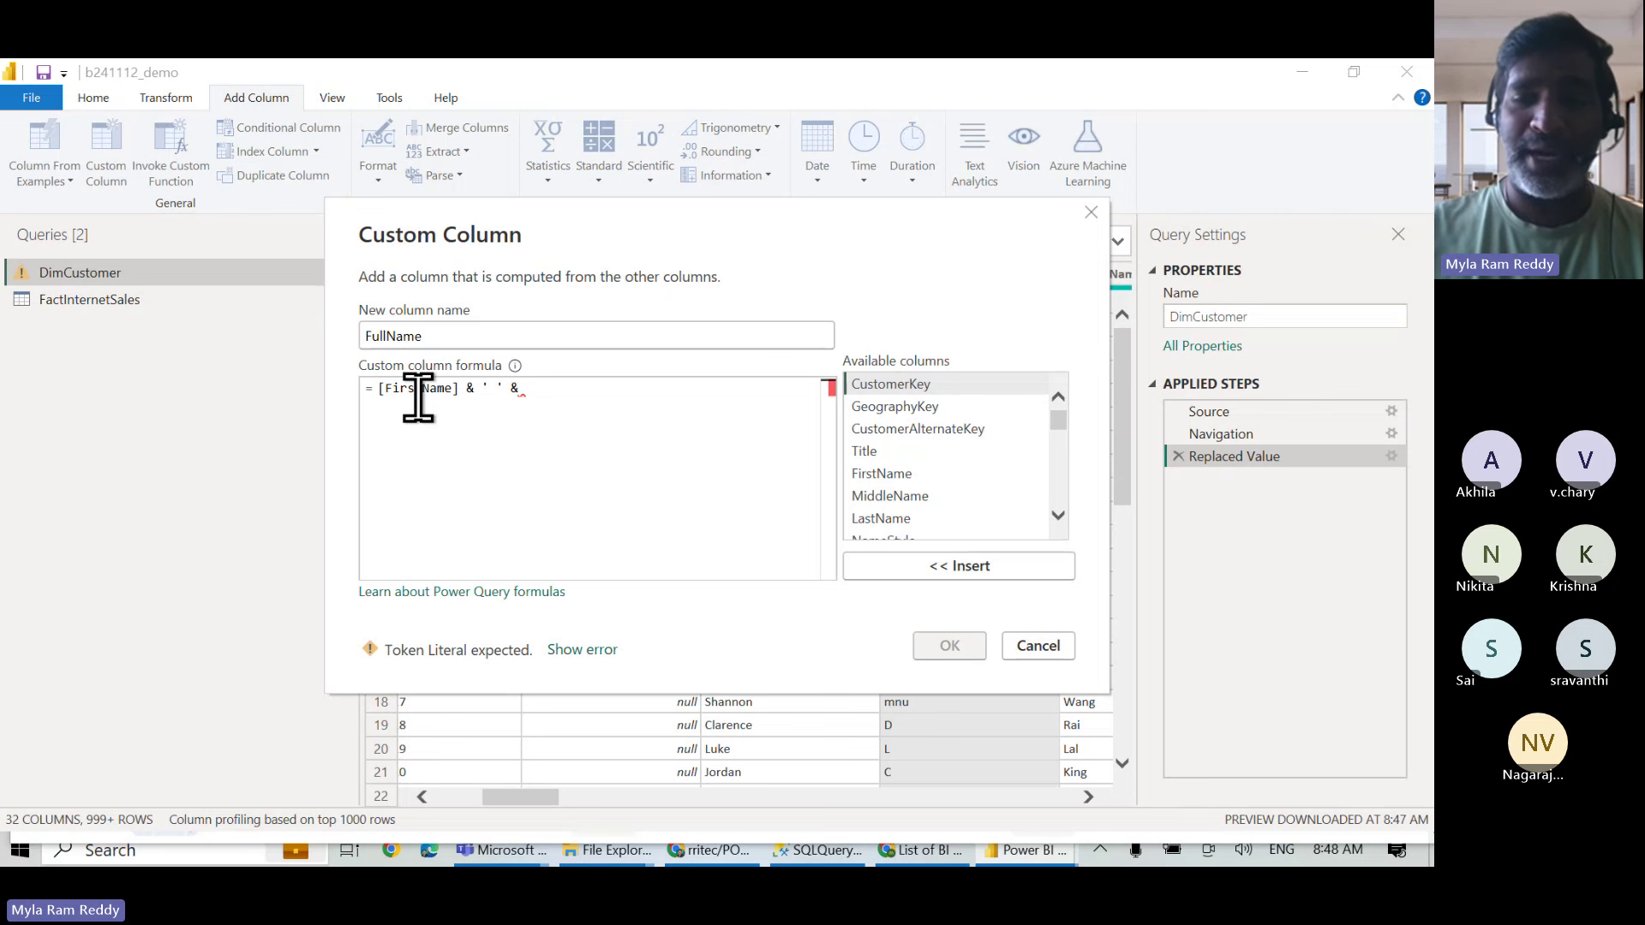
pyautogui.write('[MiddleName]')
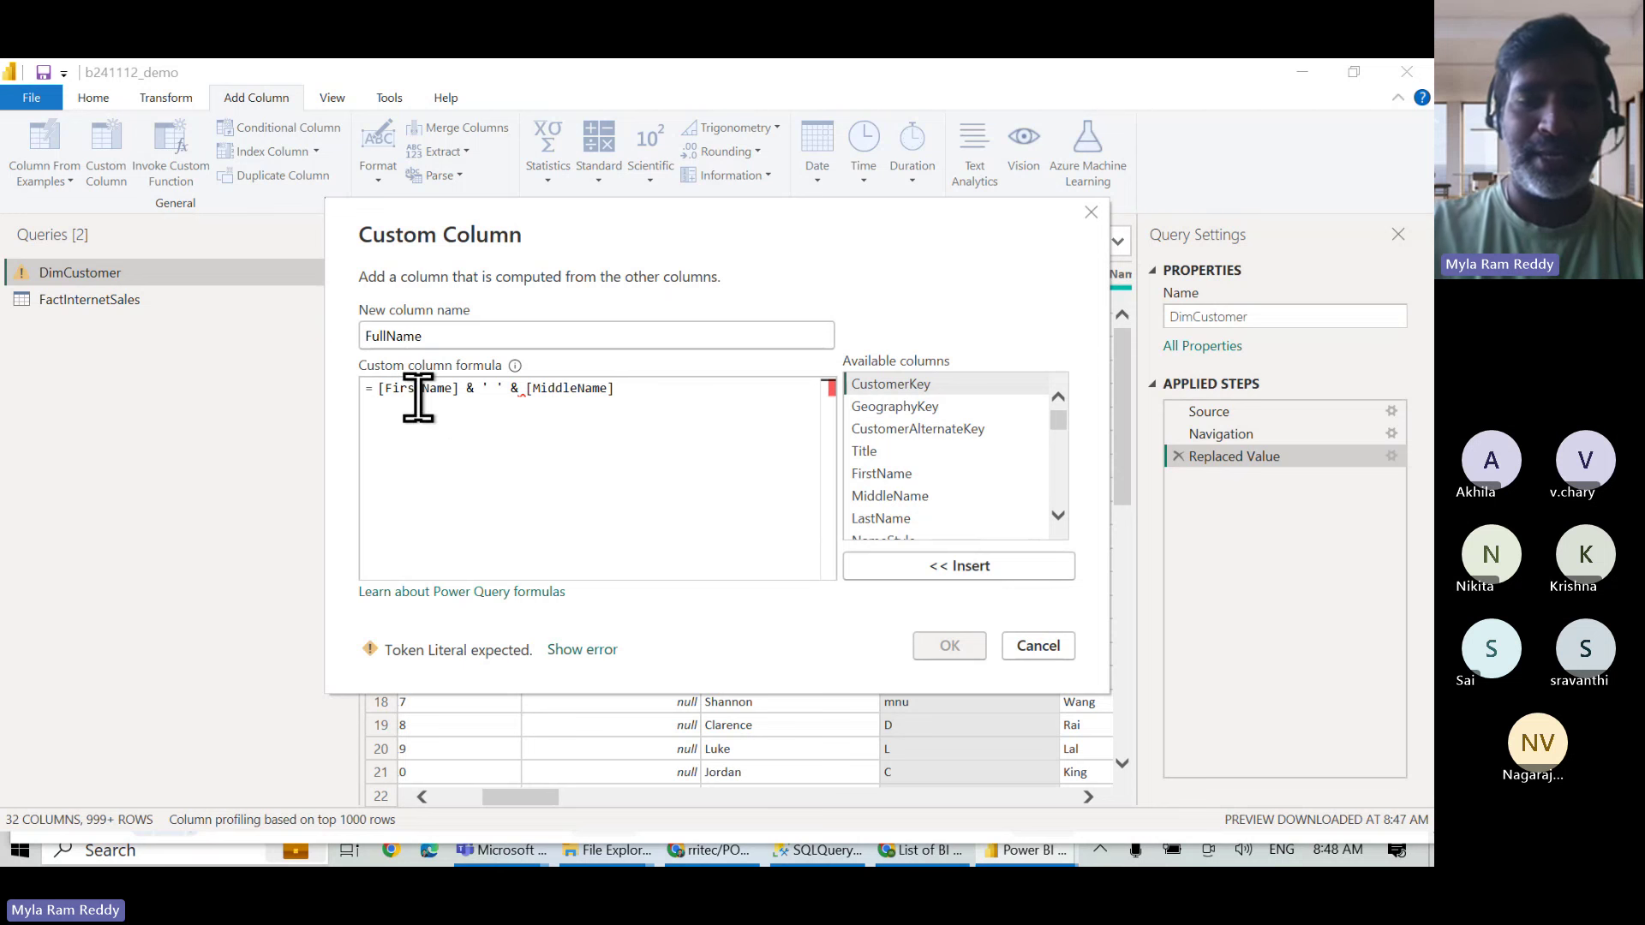
pyautogui.write(" & ' ' &")
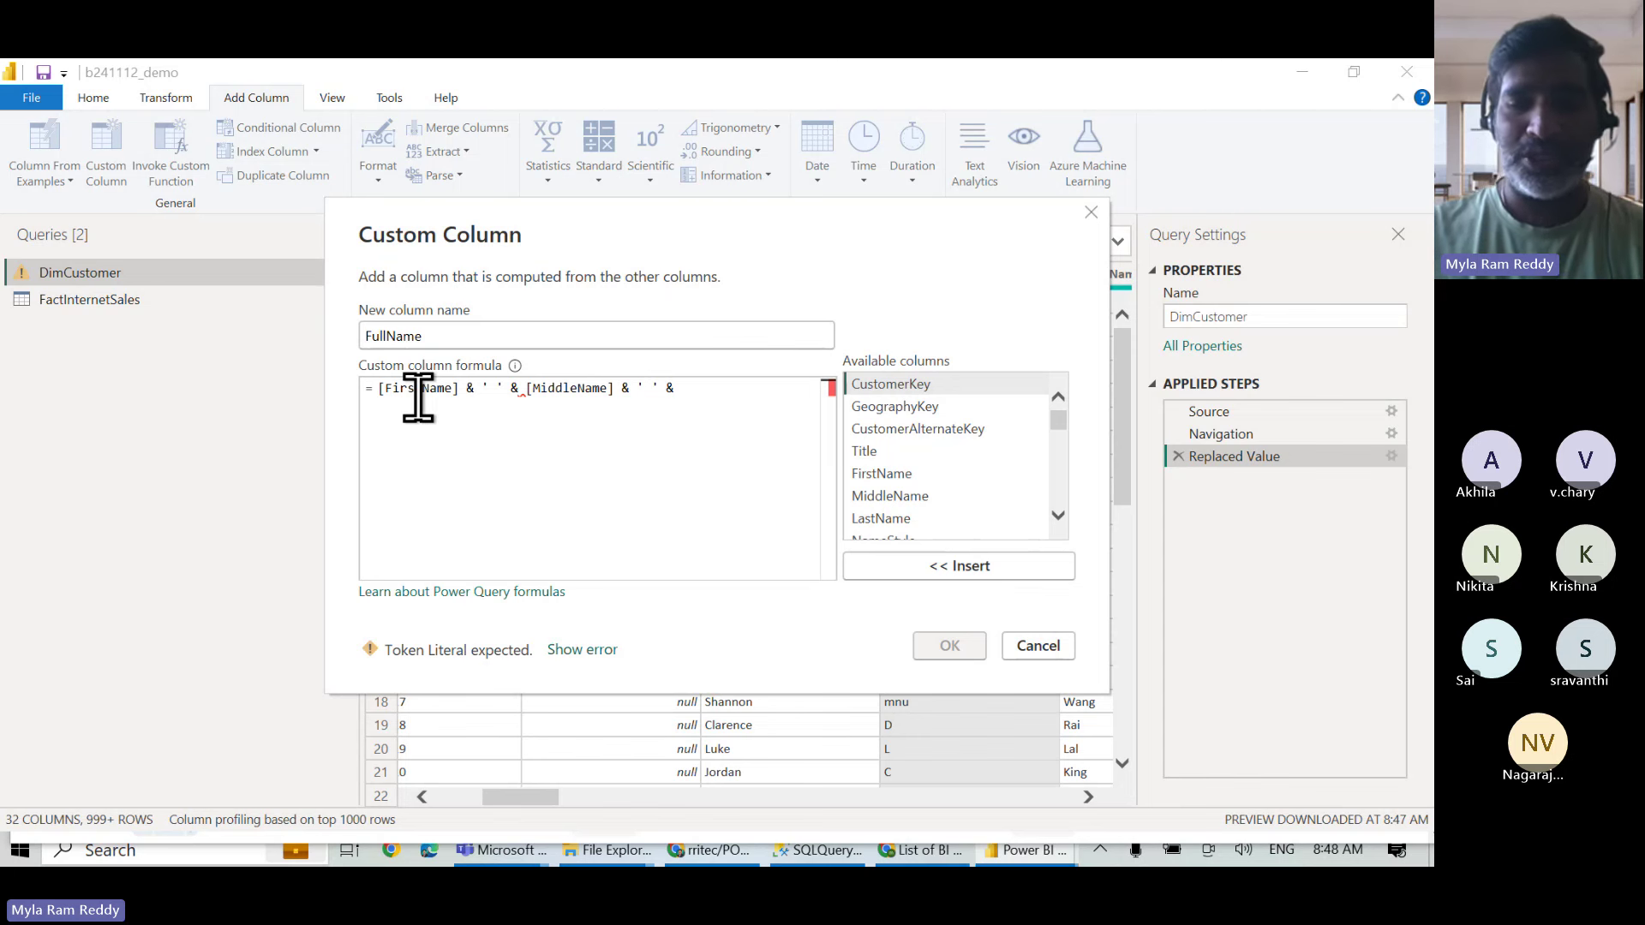
pyautogui.write('[Last')
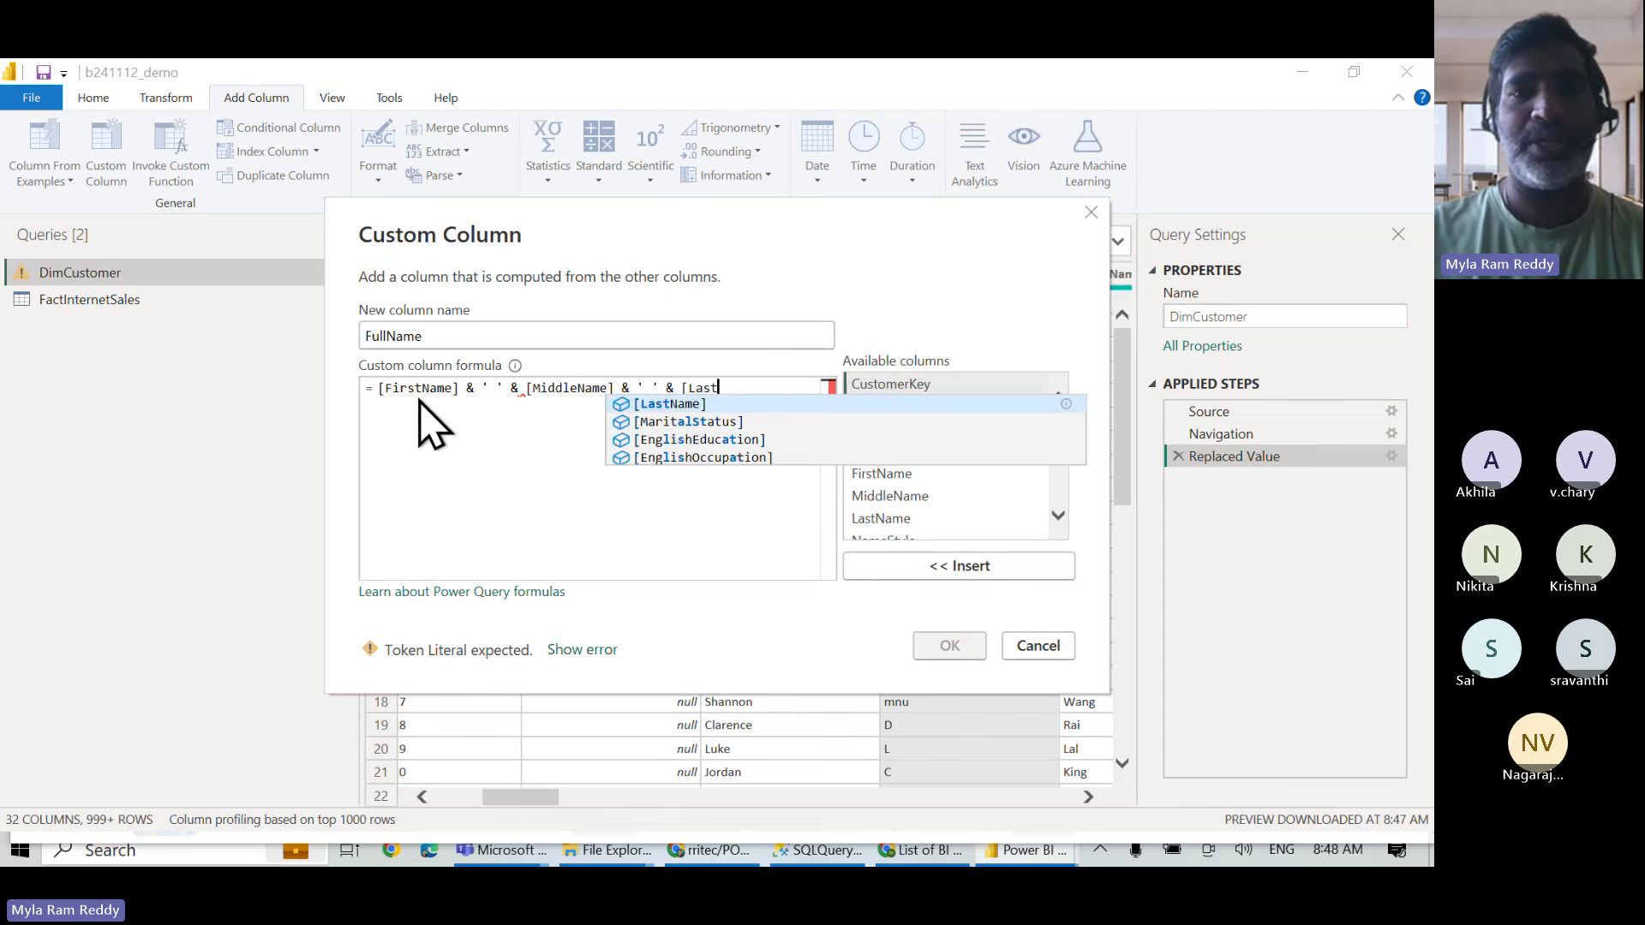
pyautogui.press('Tab')
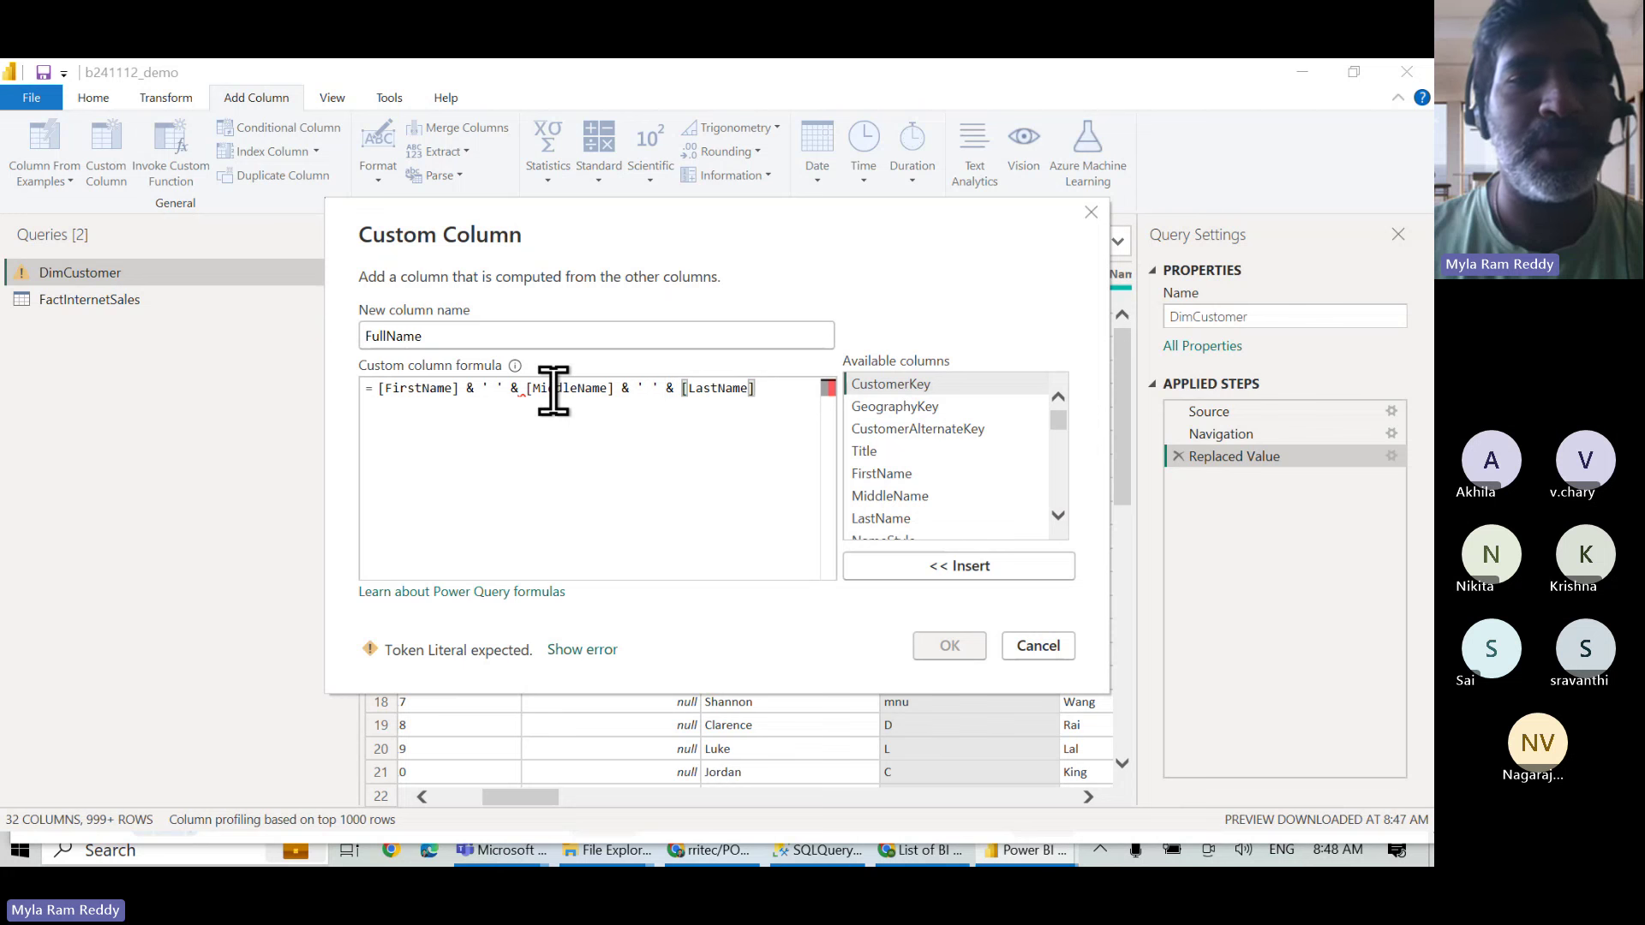
# Change the separator between FirstName and MiddleName in the formula to ' - ' and re-enter the ampersand following it.
pyautogui.click(491, 387)
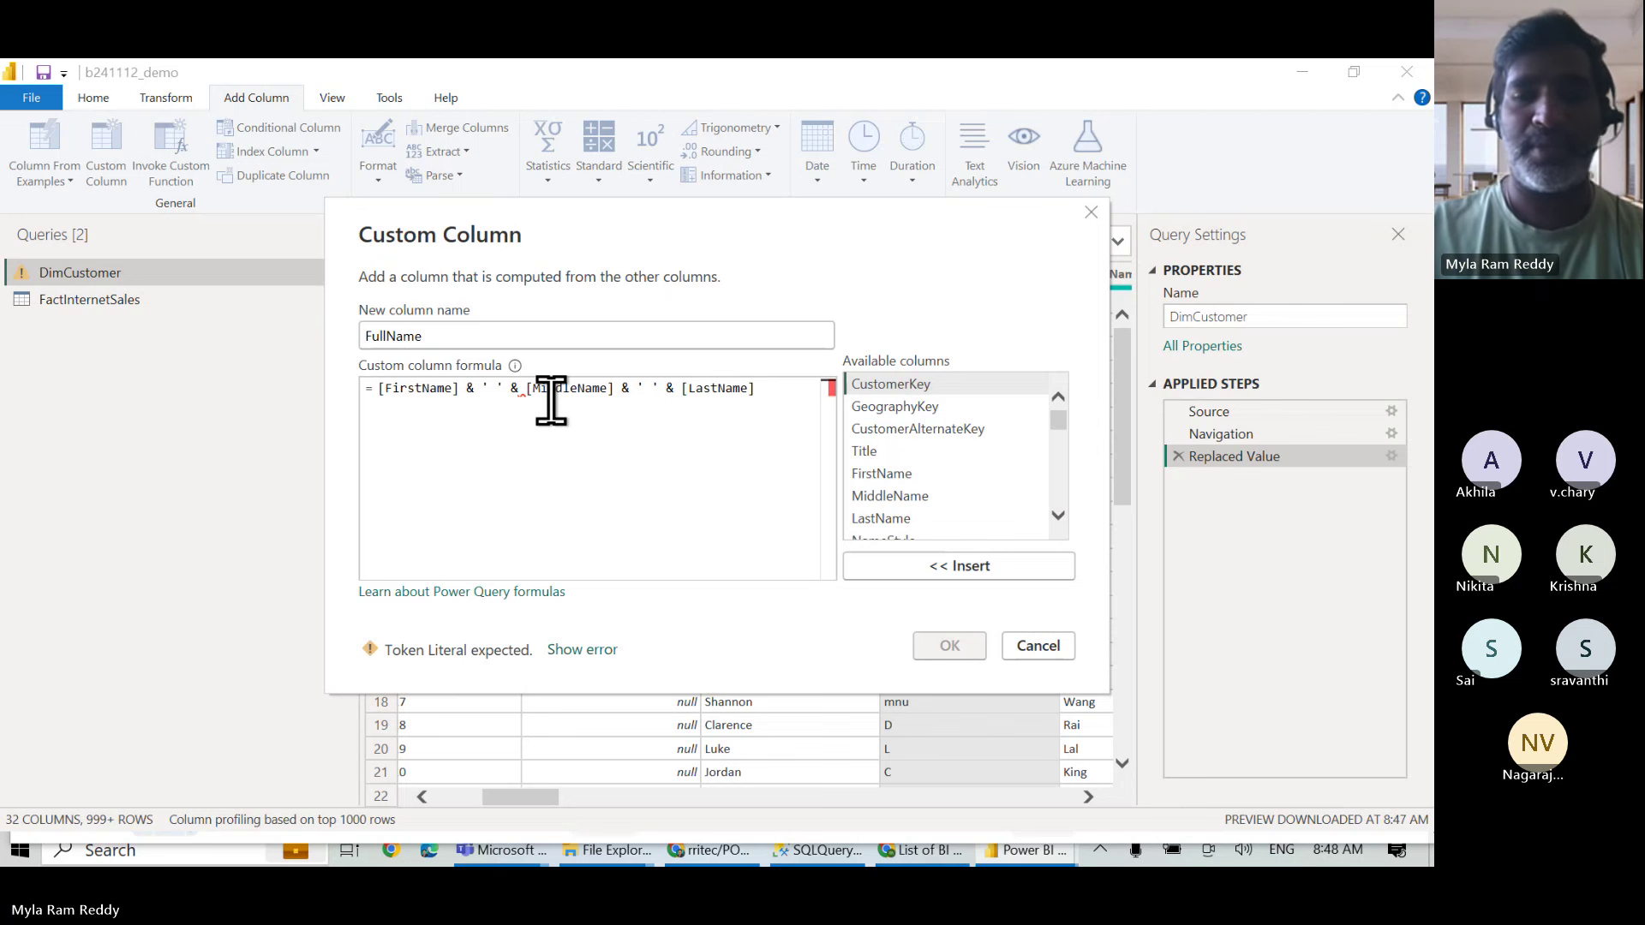
pyautogui.press('BackSpace')
pyautogui.write('-')
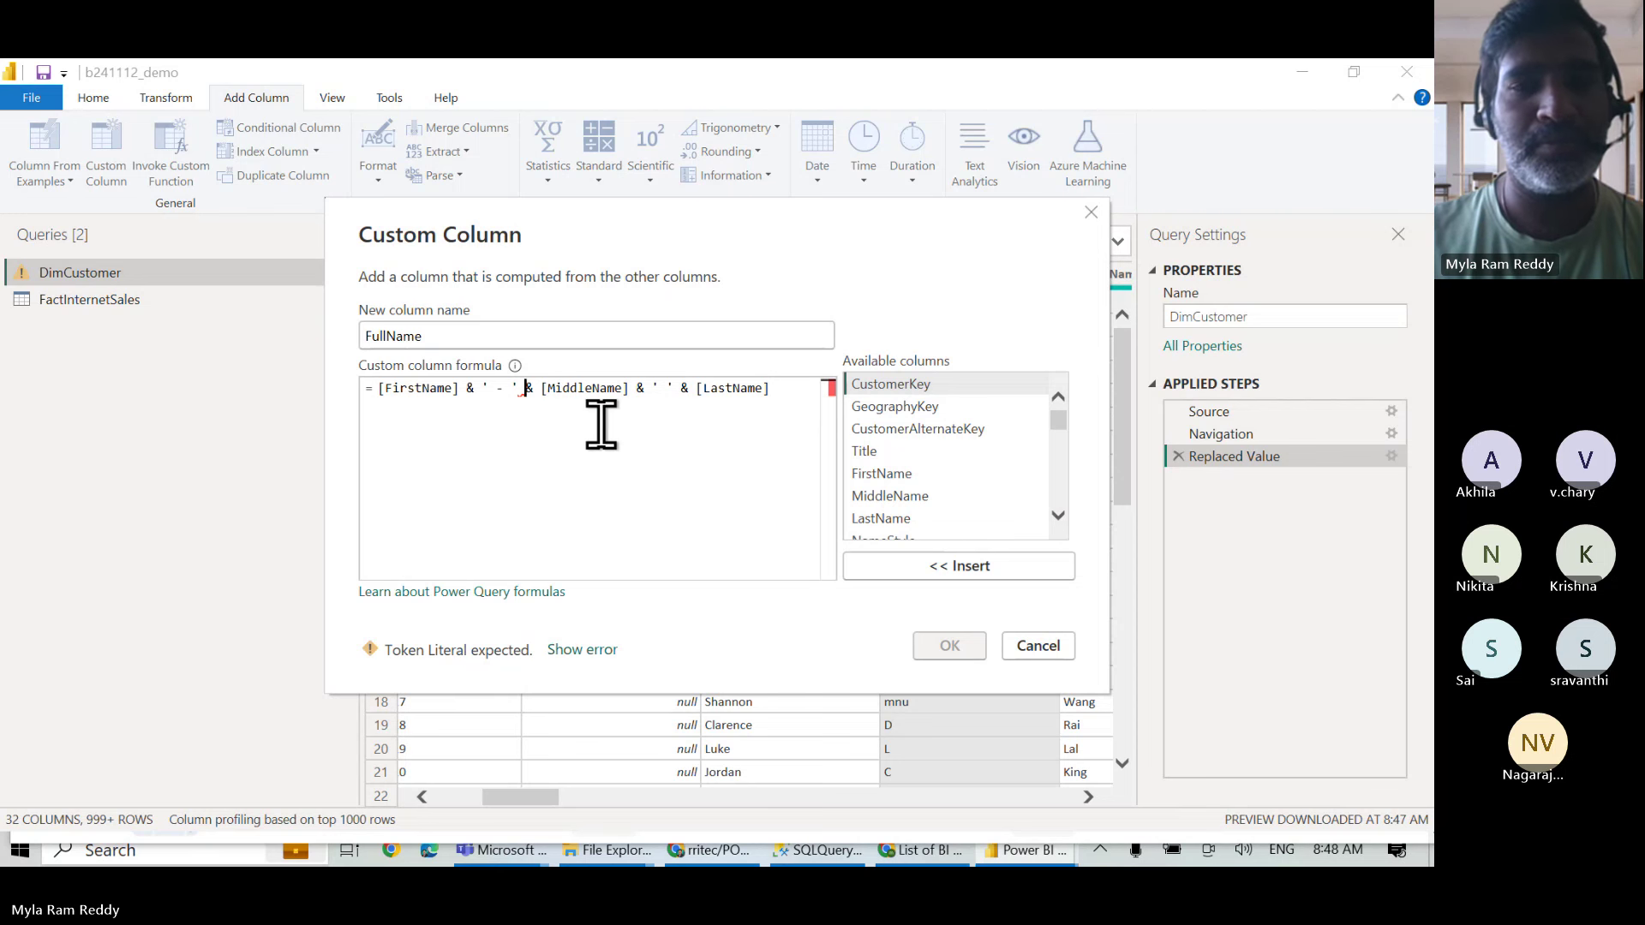
pyautogui.press('Delete')
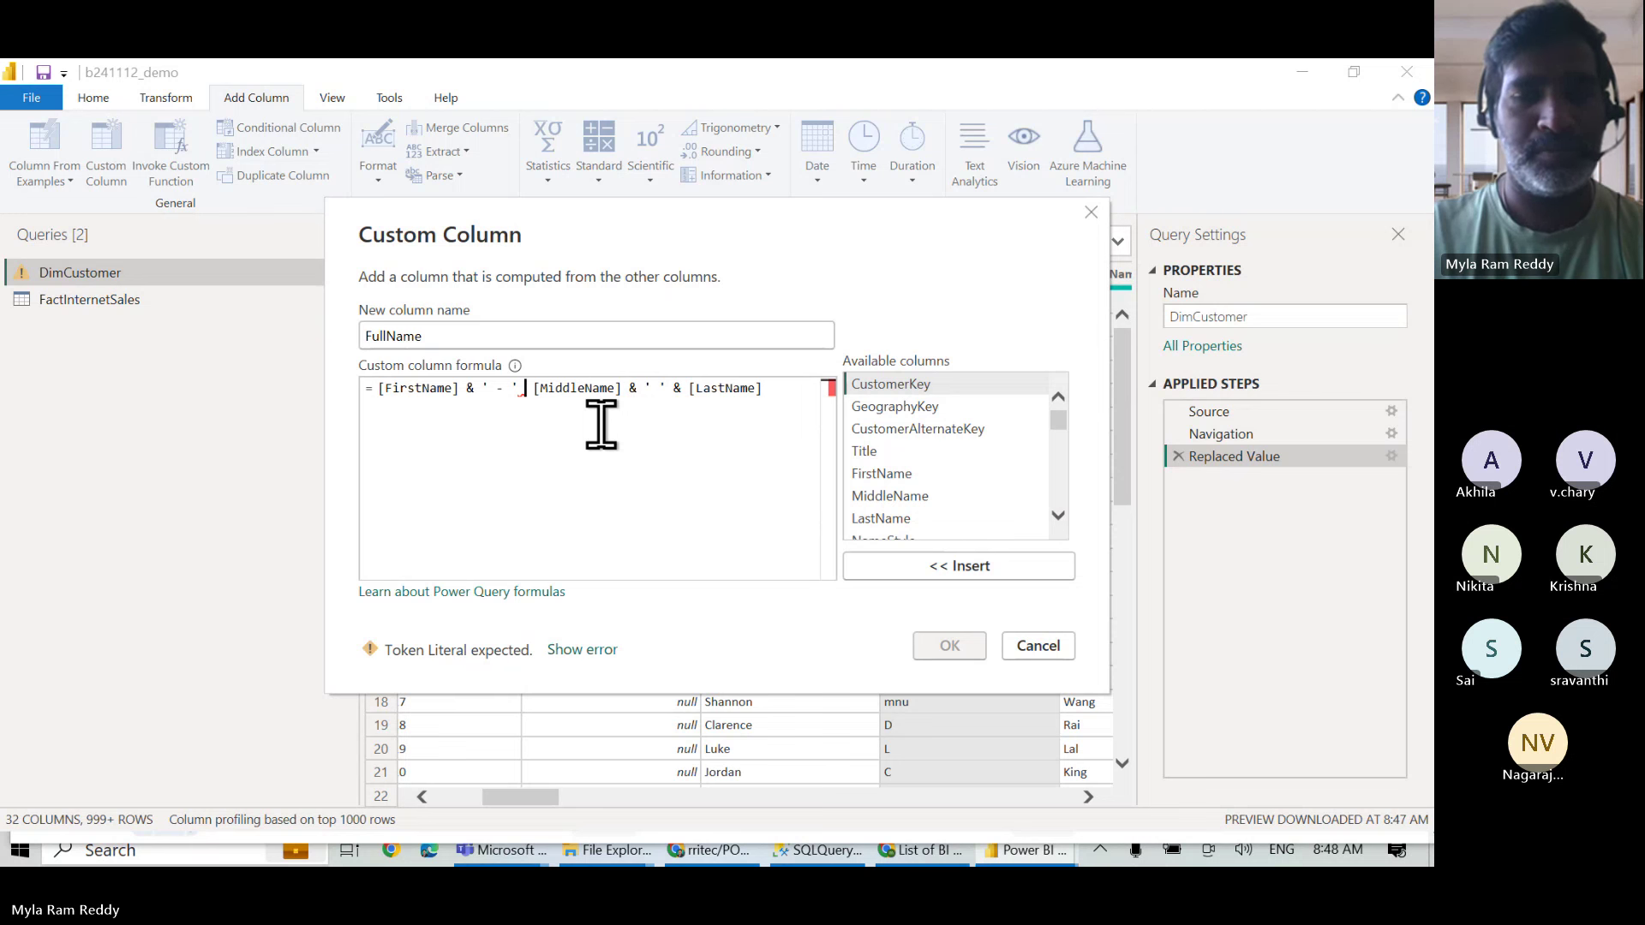
pyautogui.write('&')
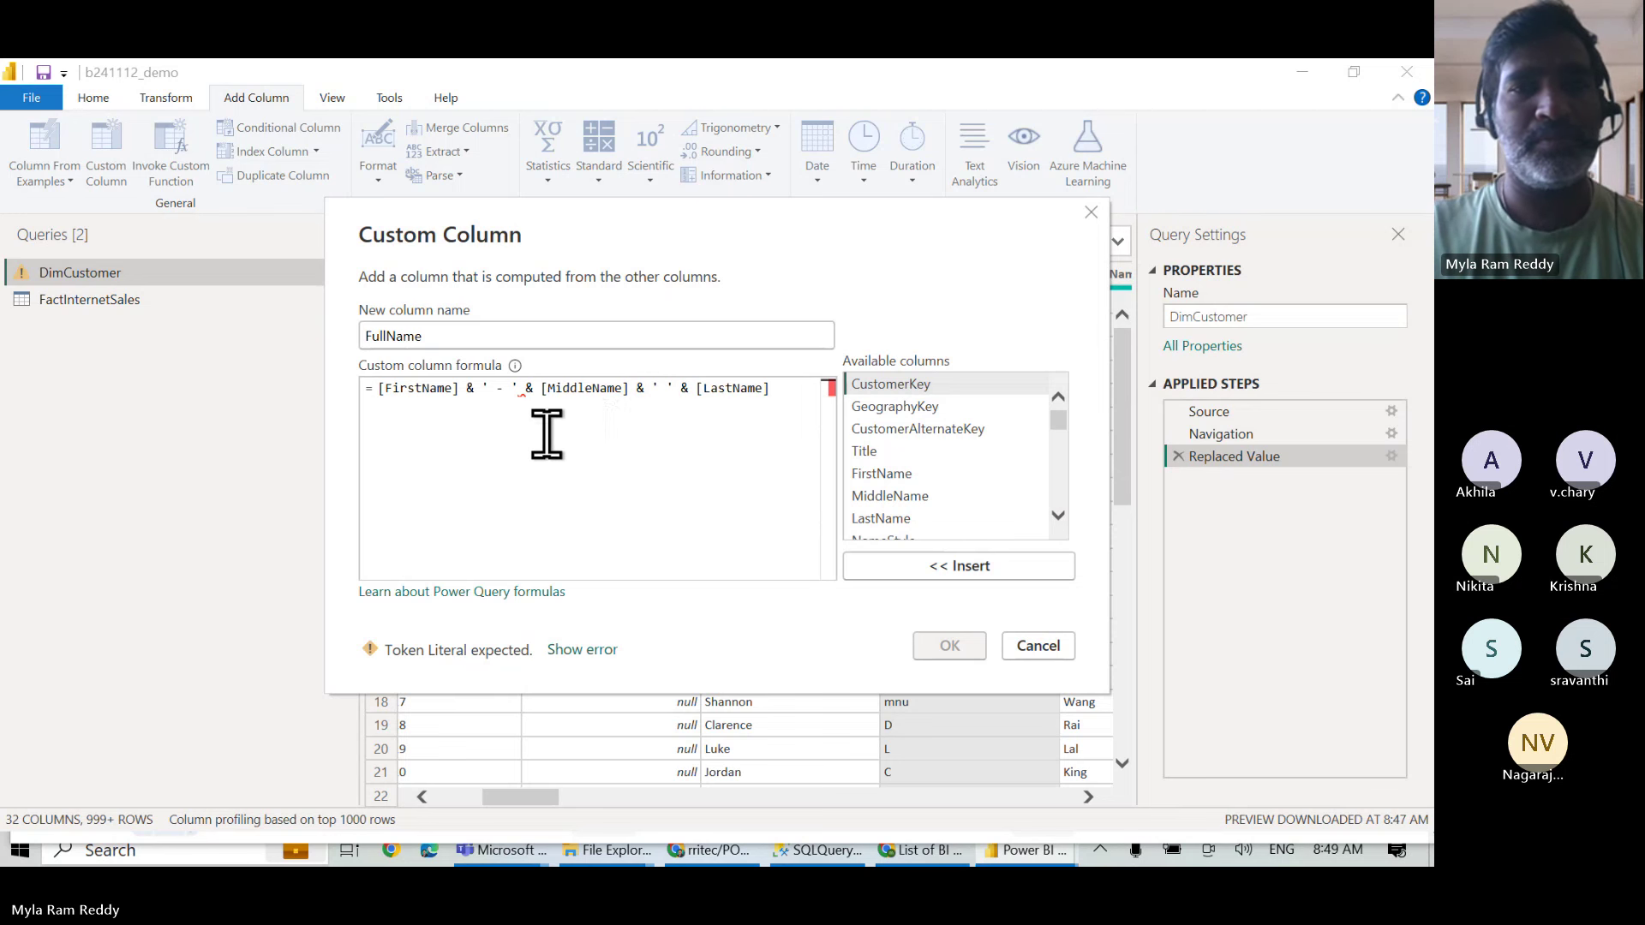
# Put the hyphen separator between FirstName and MiddleName in double quotes and re-enter a single ampersand before [MiddleName].
pyautogui.click(569, 459)
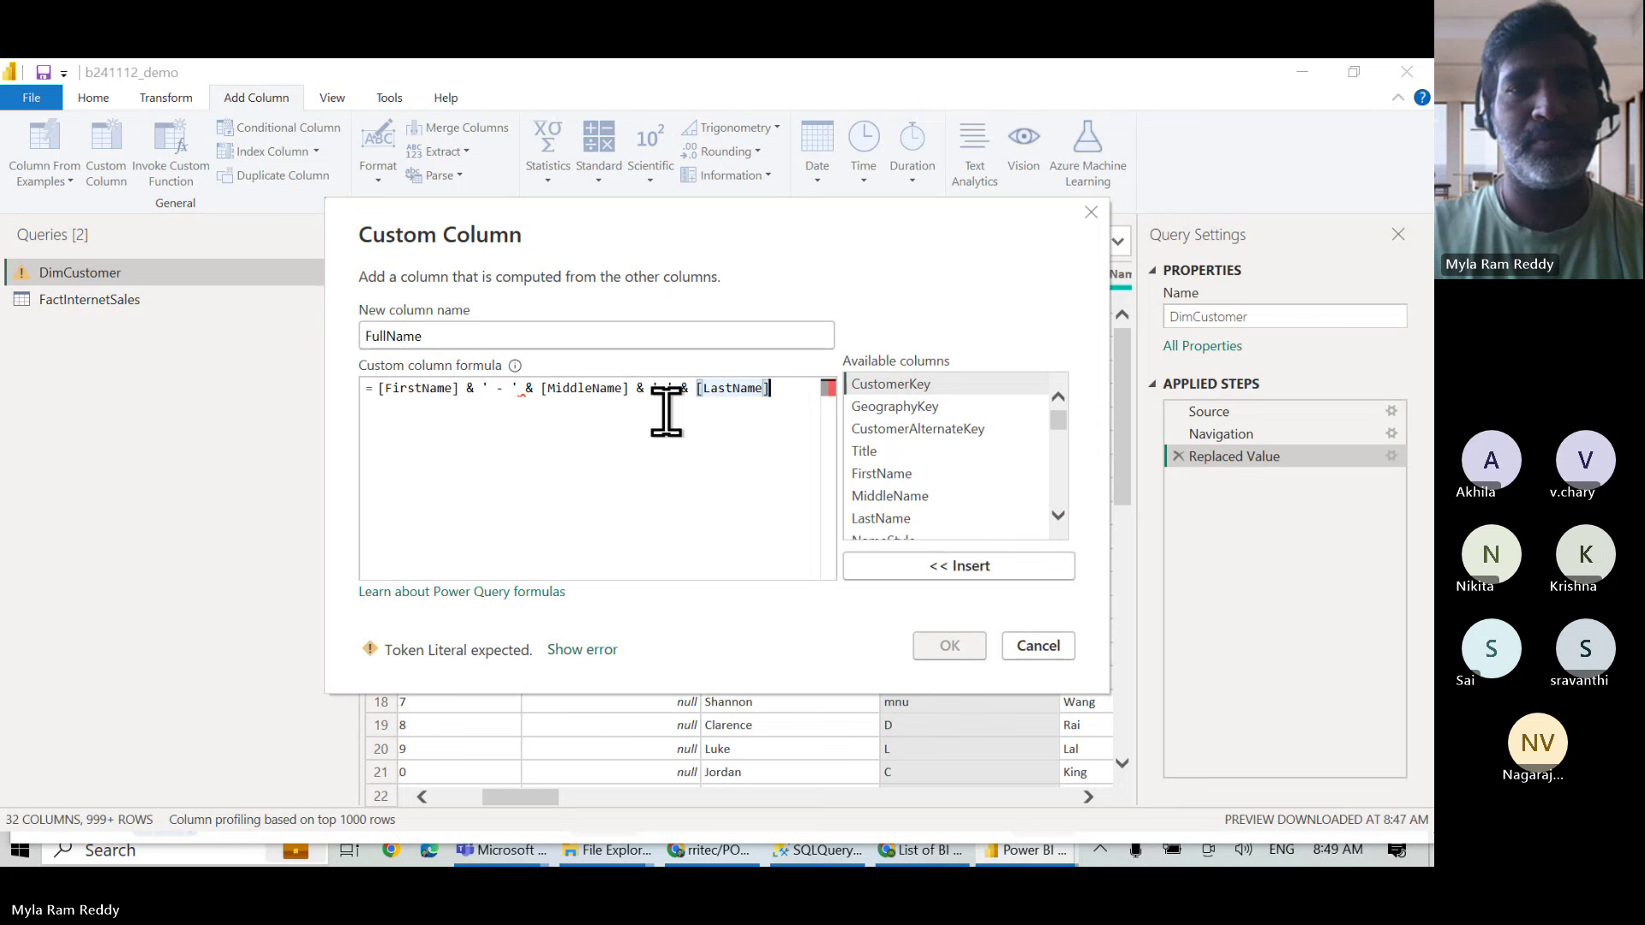
pyautogui.click(539, 390)
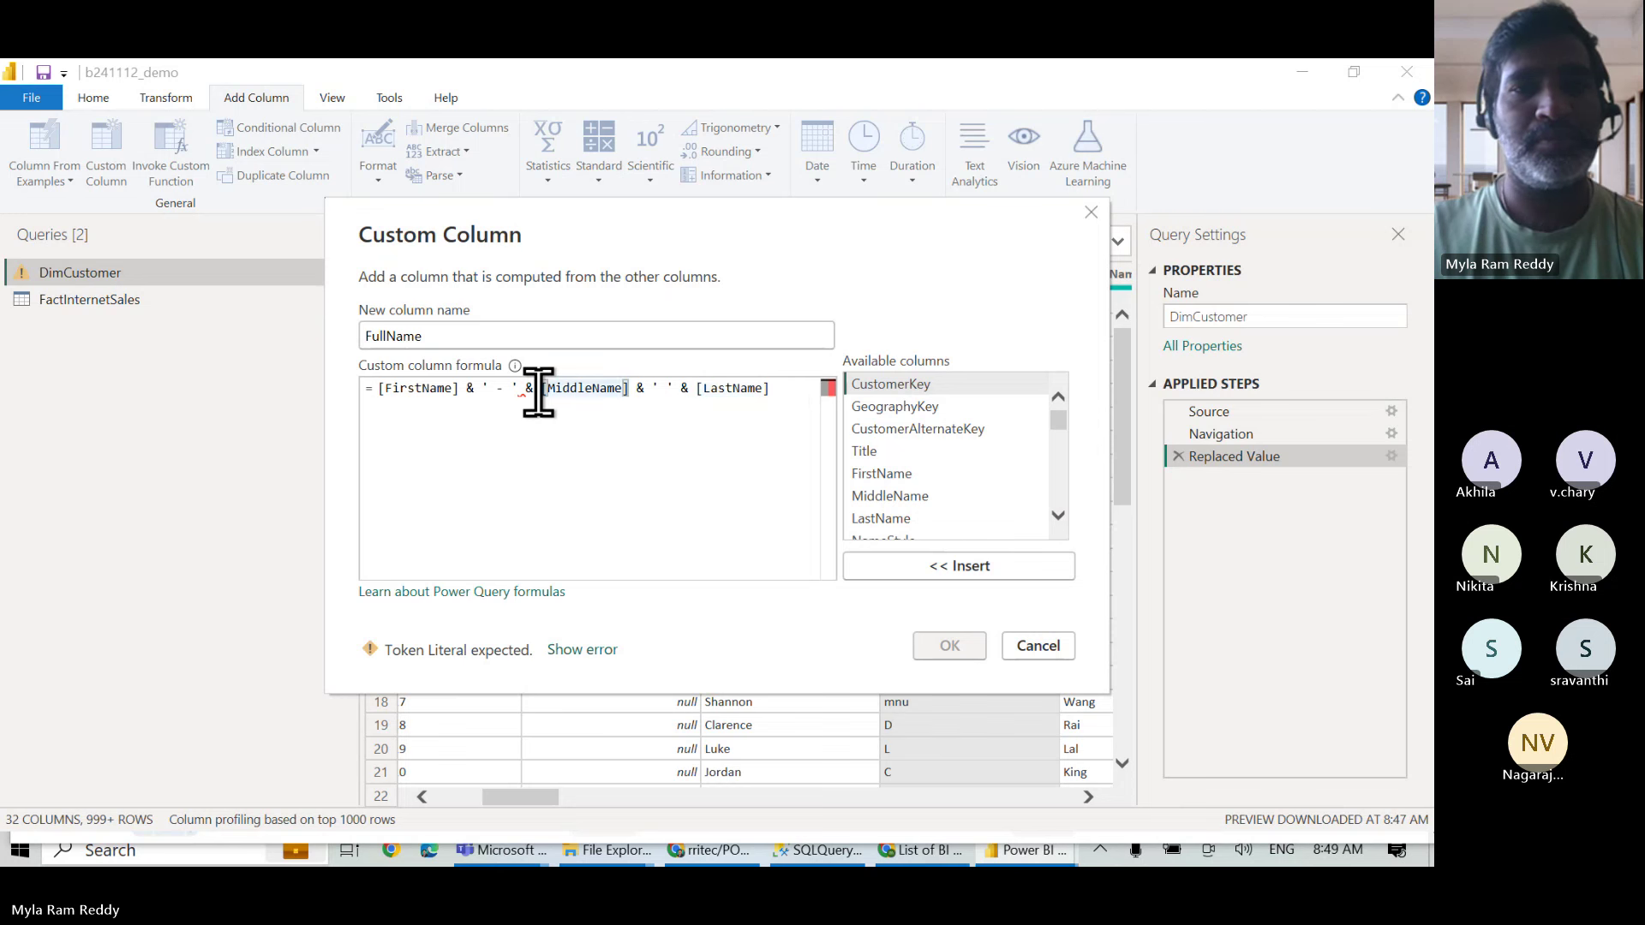
pyautogui.press('BackSpace')
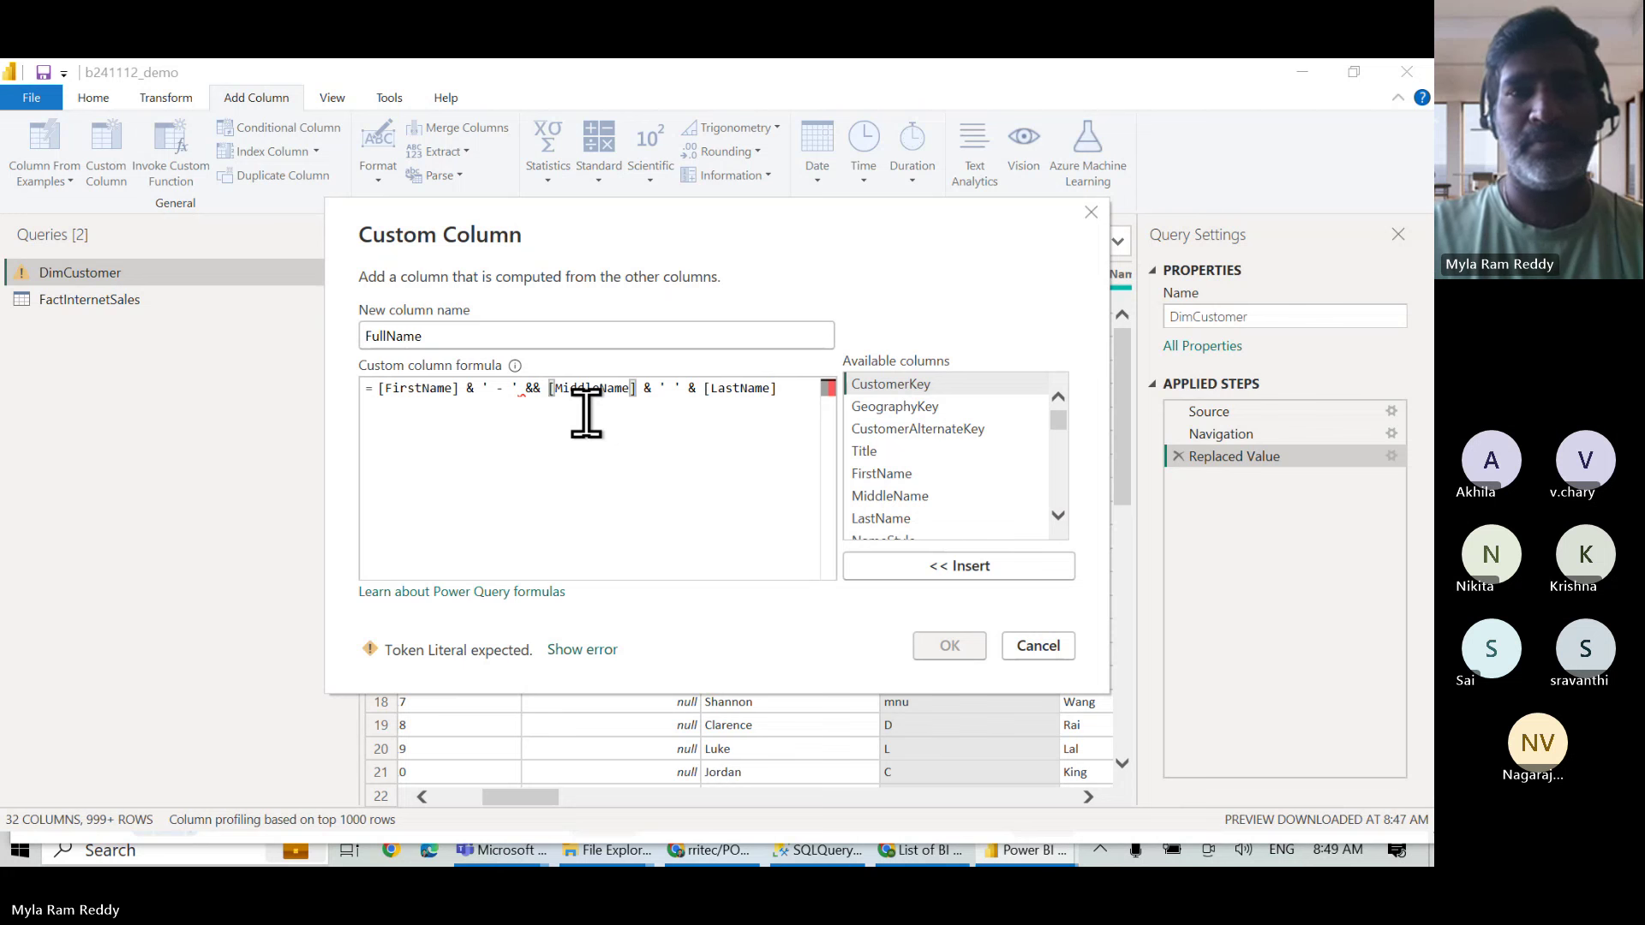
pyautogui.press('BackSpace')
pyautogui.press('BackSpace')
pyautogui.press('BackSpace')
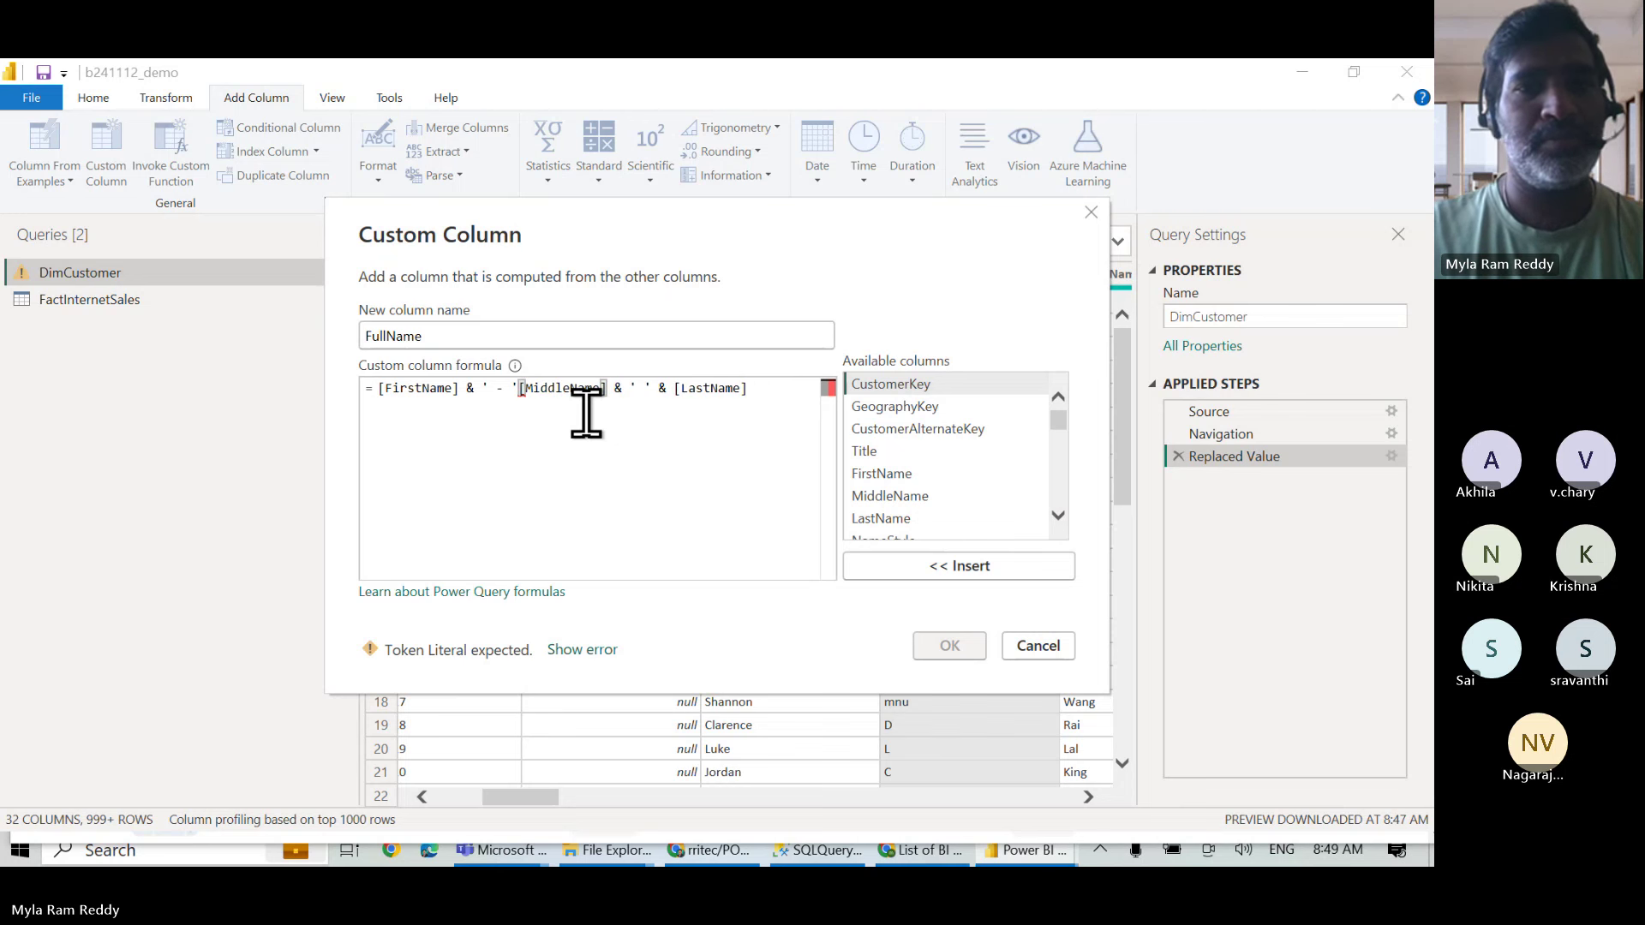
pyautogui.press('BackSpace')
pyautogui.write('"')
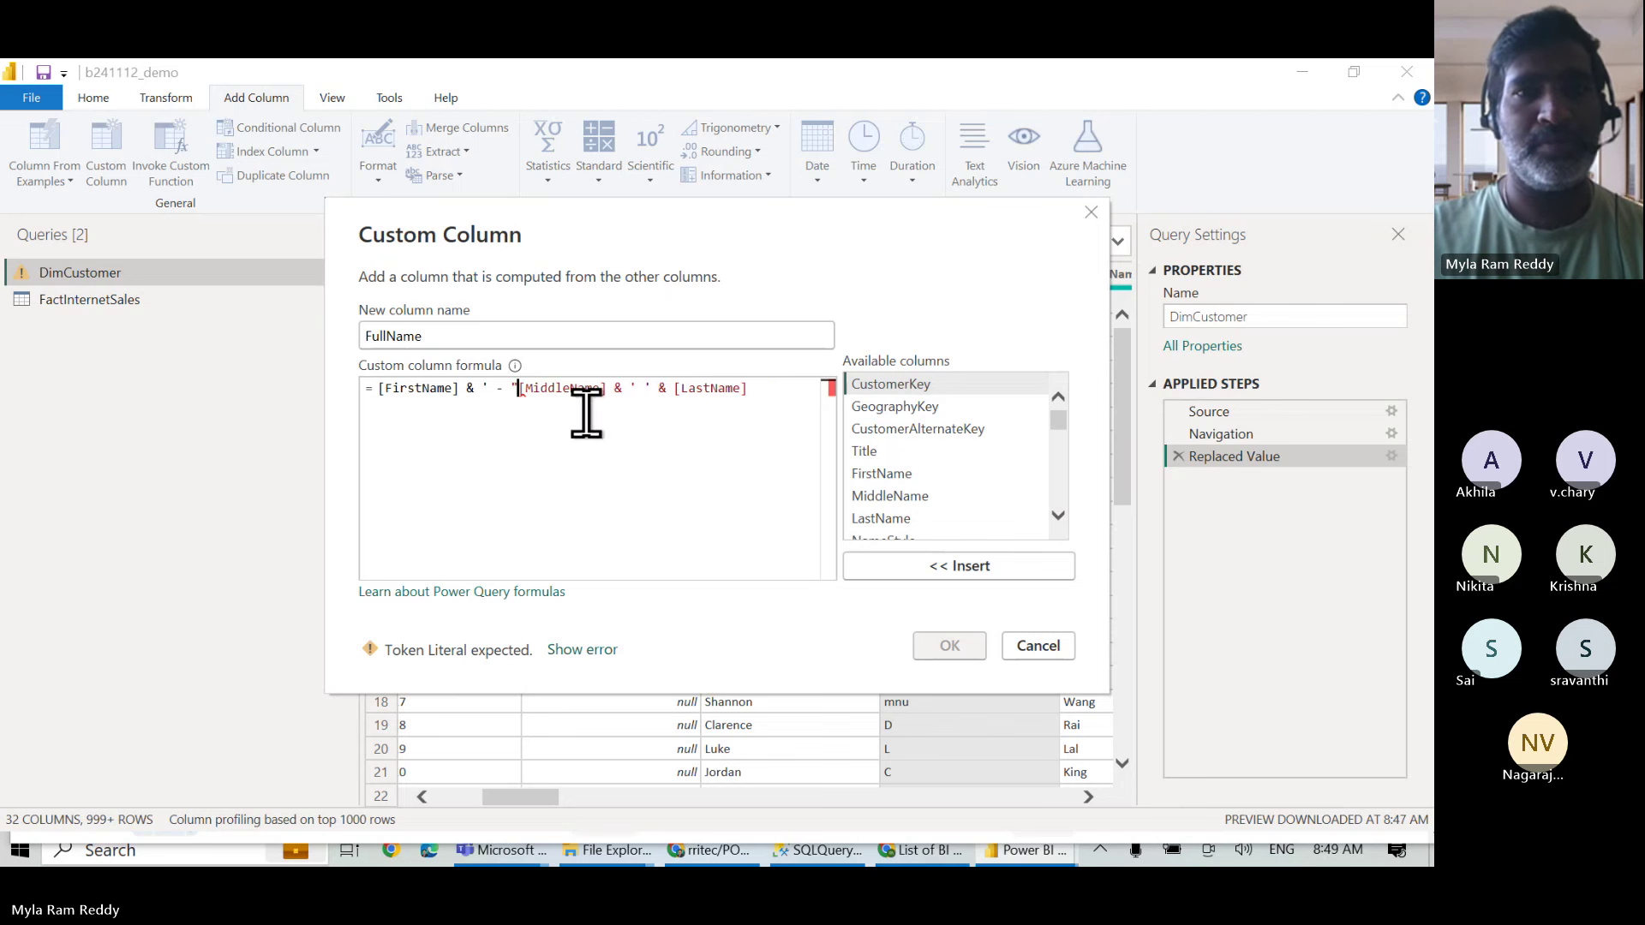
pyautogui.click(487, 390)
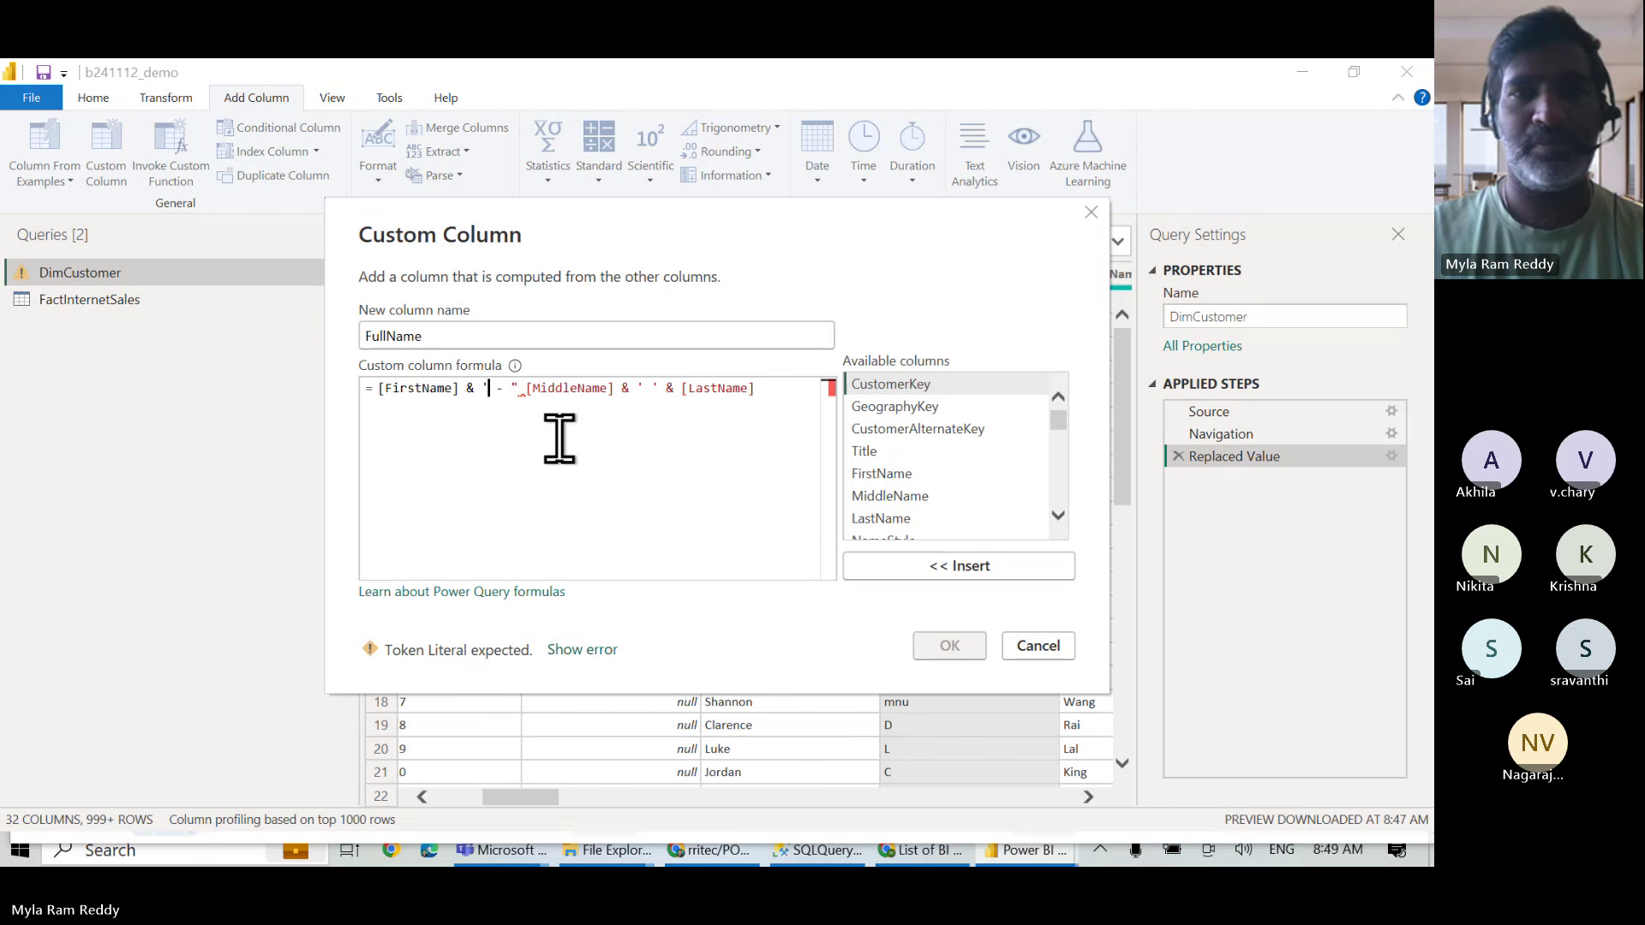
pyautogui.press('BackSpace')
pyautogui.write('"')
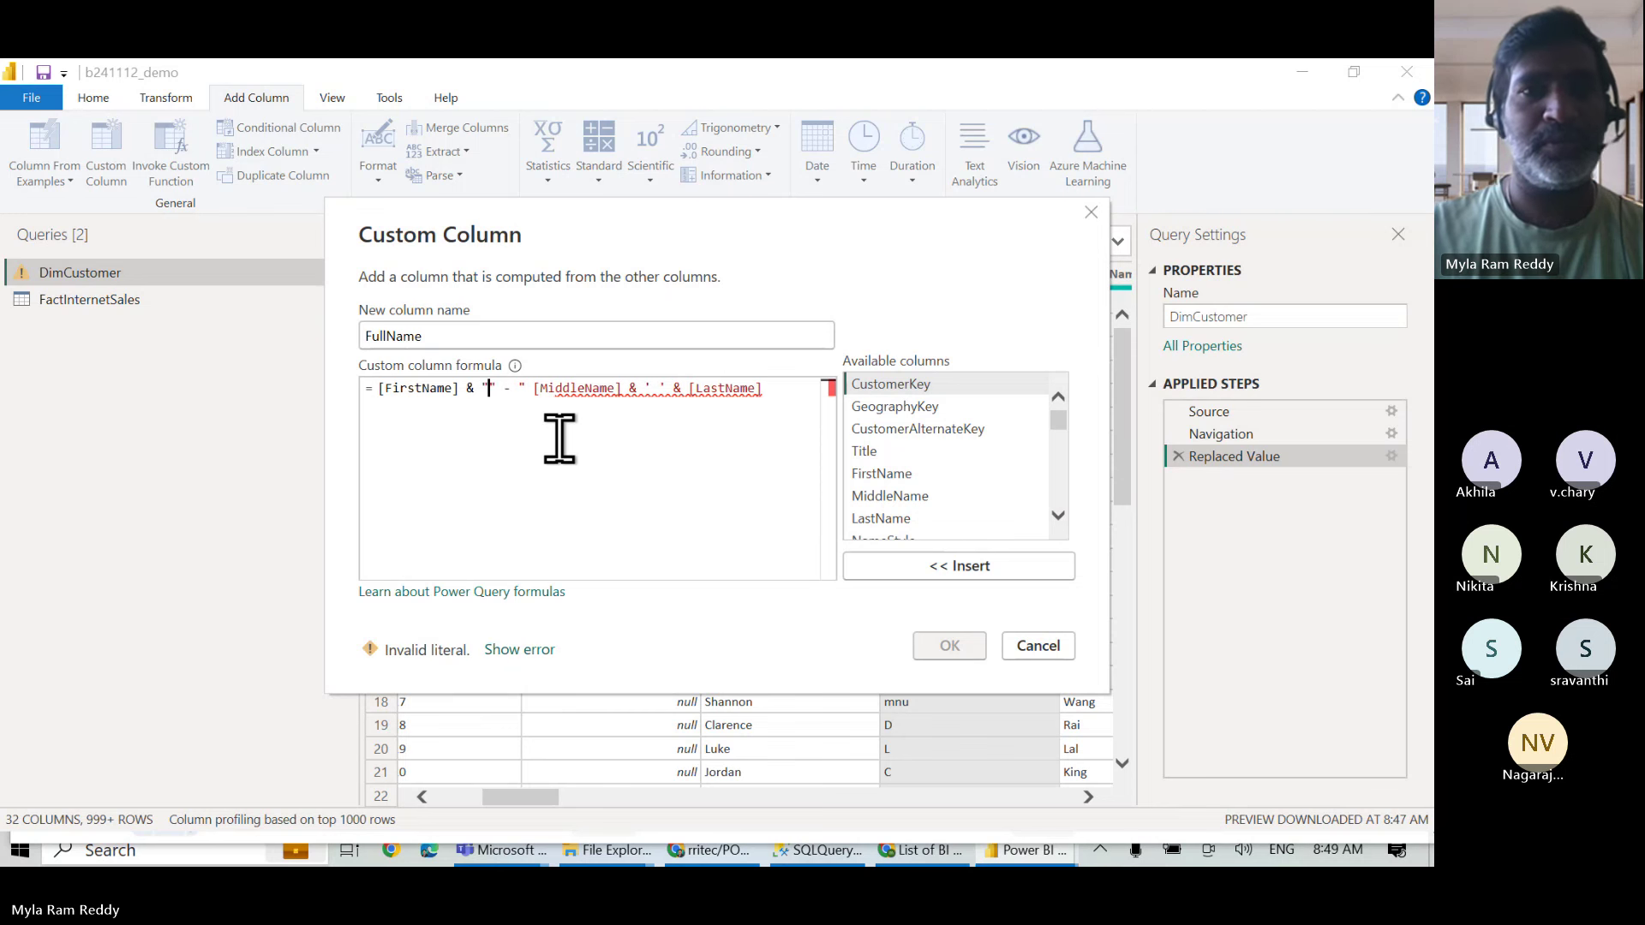
pyautogui.click(533, 390)
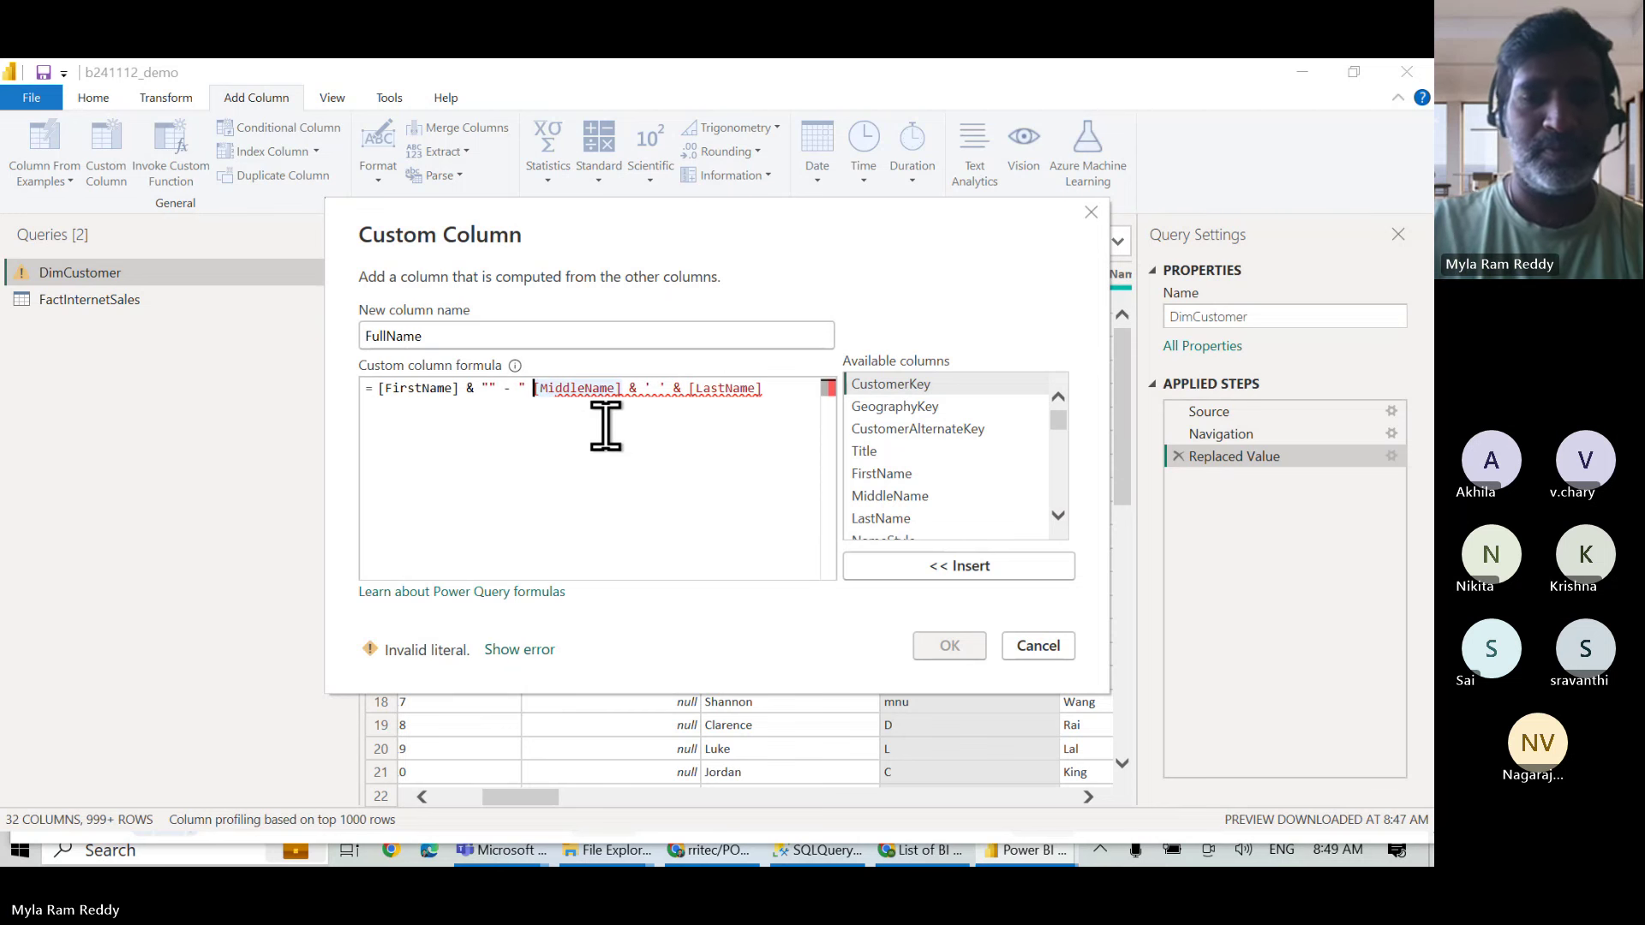
pyautogui.write('&')
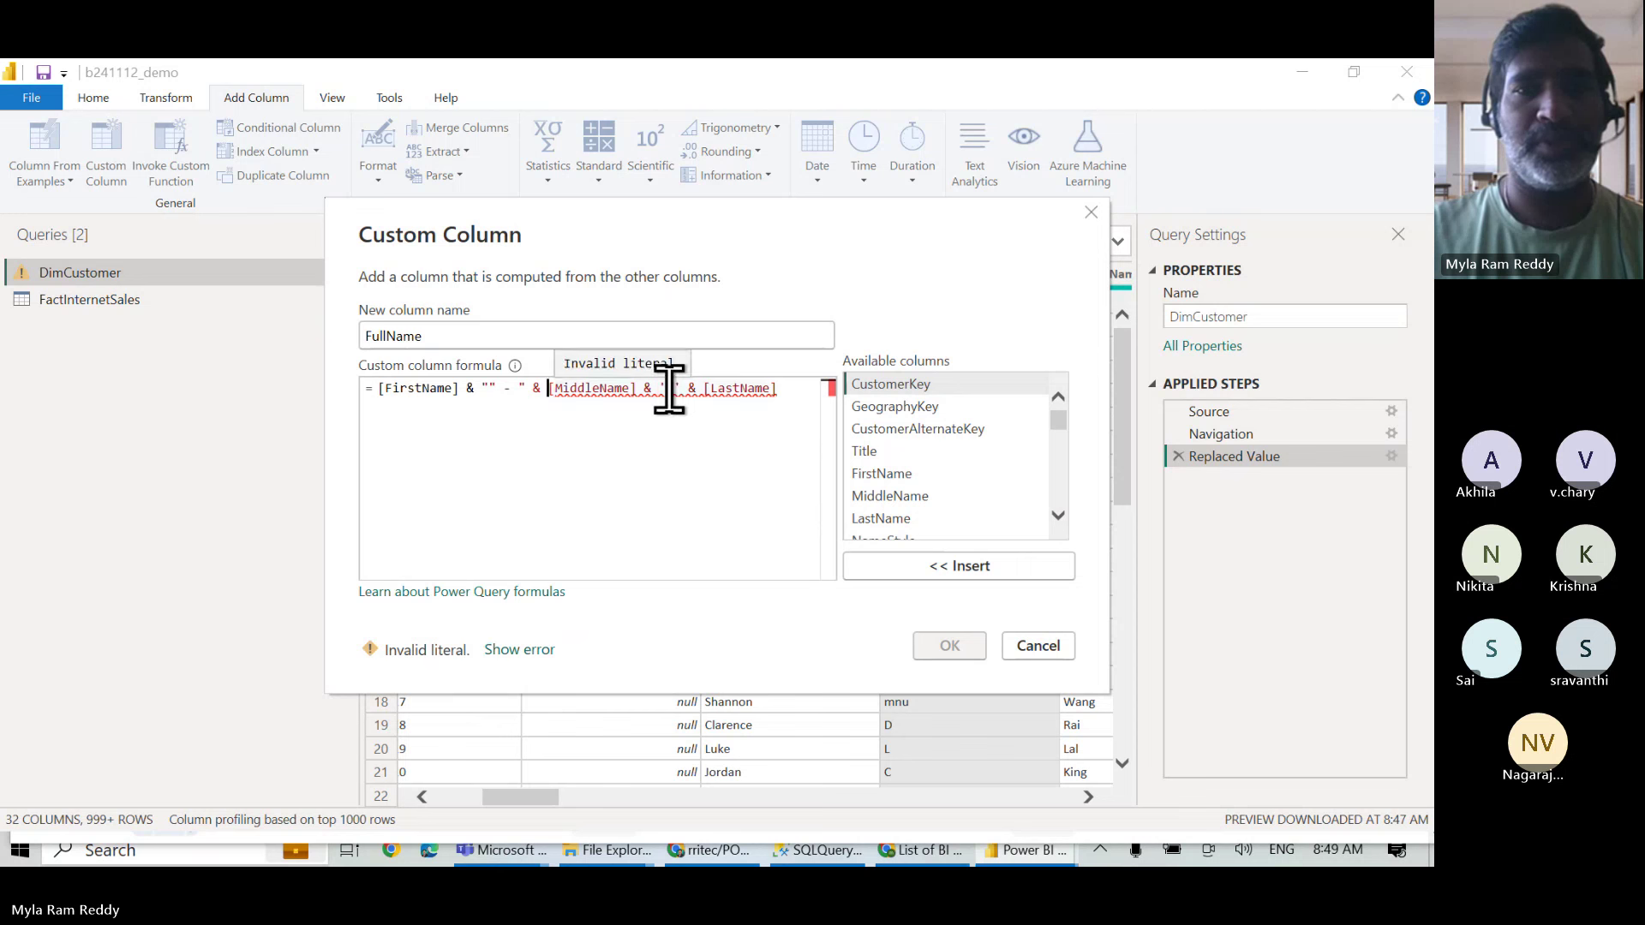
# Put the separator between MiddleName and LastName in double quotes and remove the extra quote from the first separator, leaving " - ".
pyautogui.click(667, 388)
pyautogui.press('BackSpace')
pyautogui.write('"')
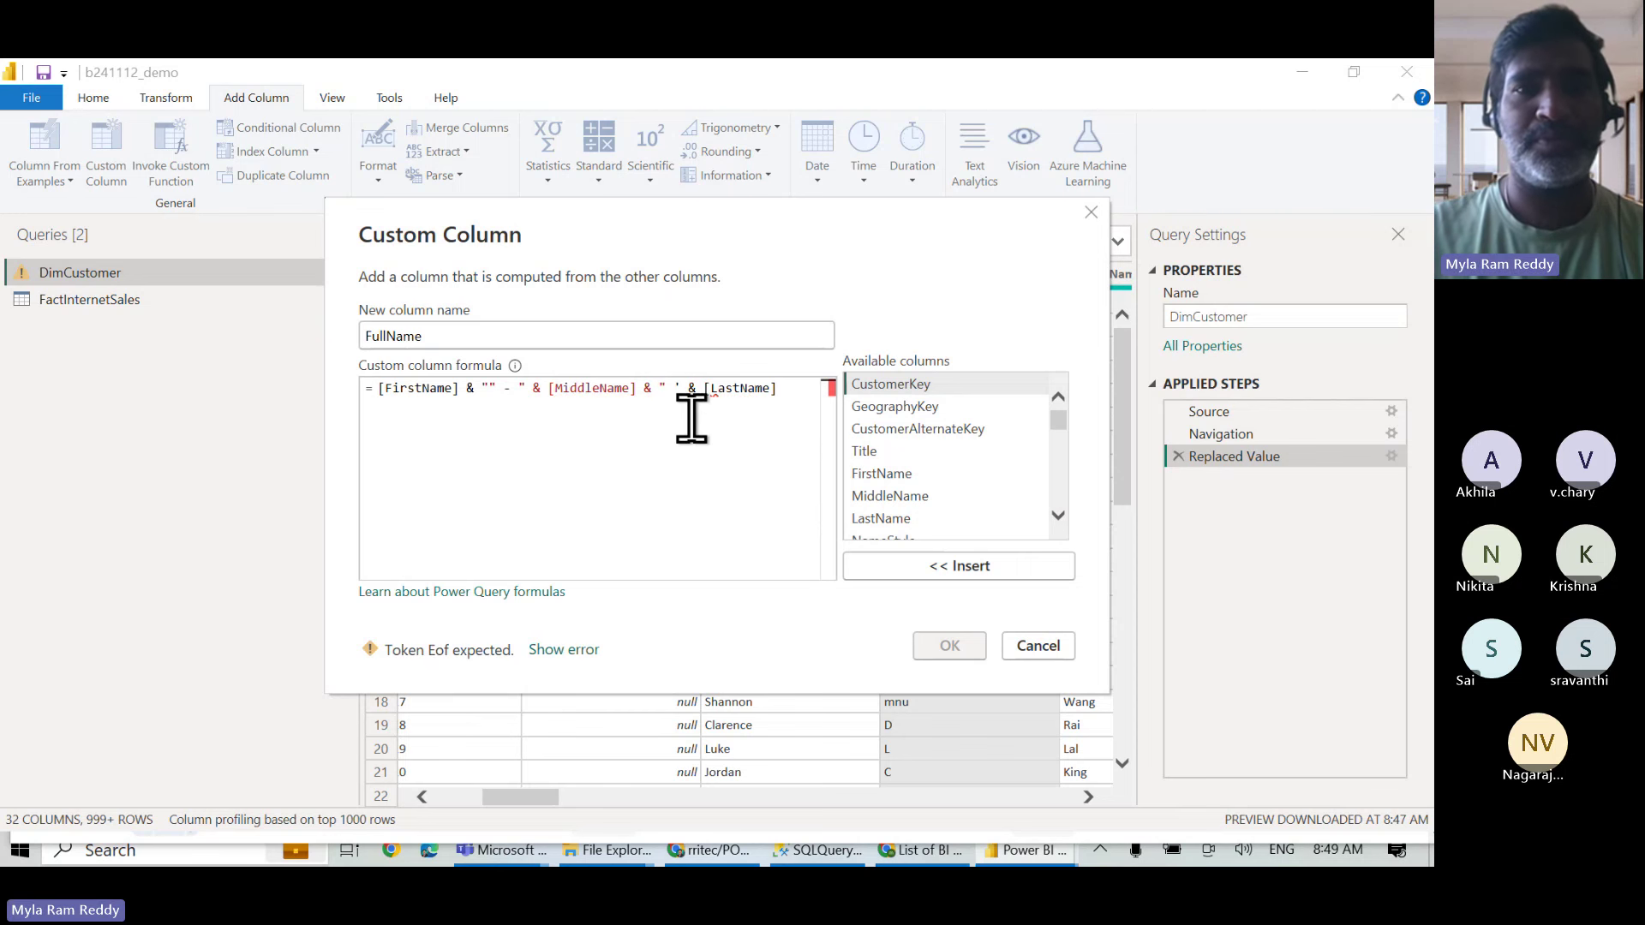
pyautogui.click(683, 389)
pyautogui.press('BackSpace')
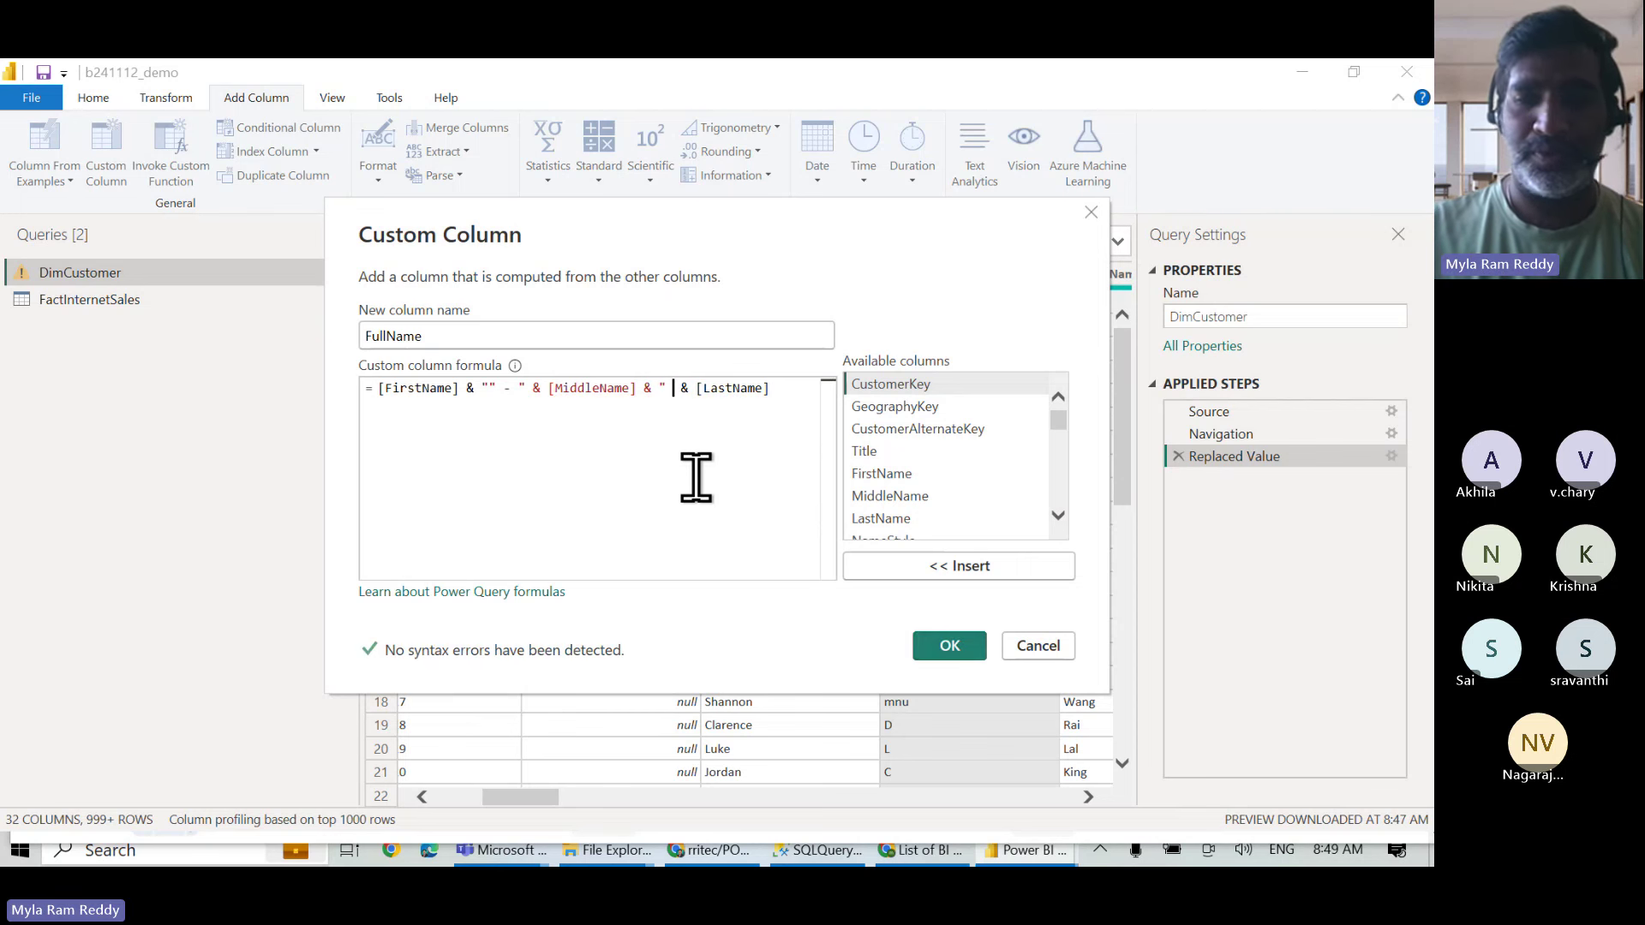
pyautogui.write('"')
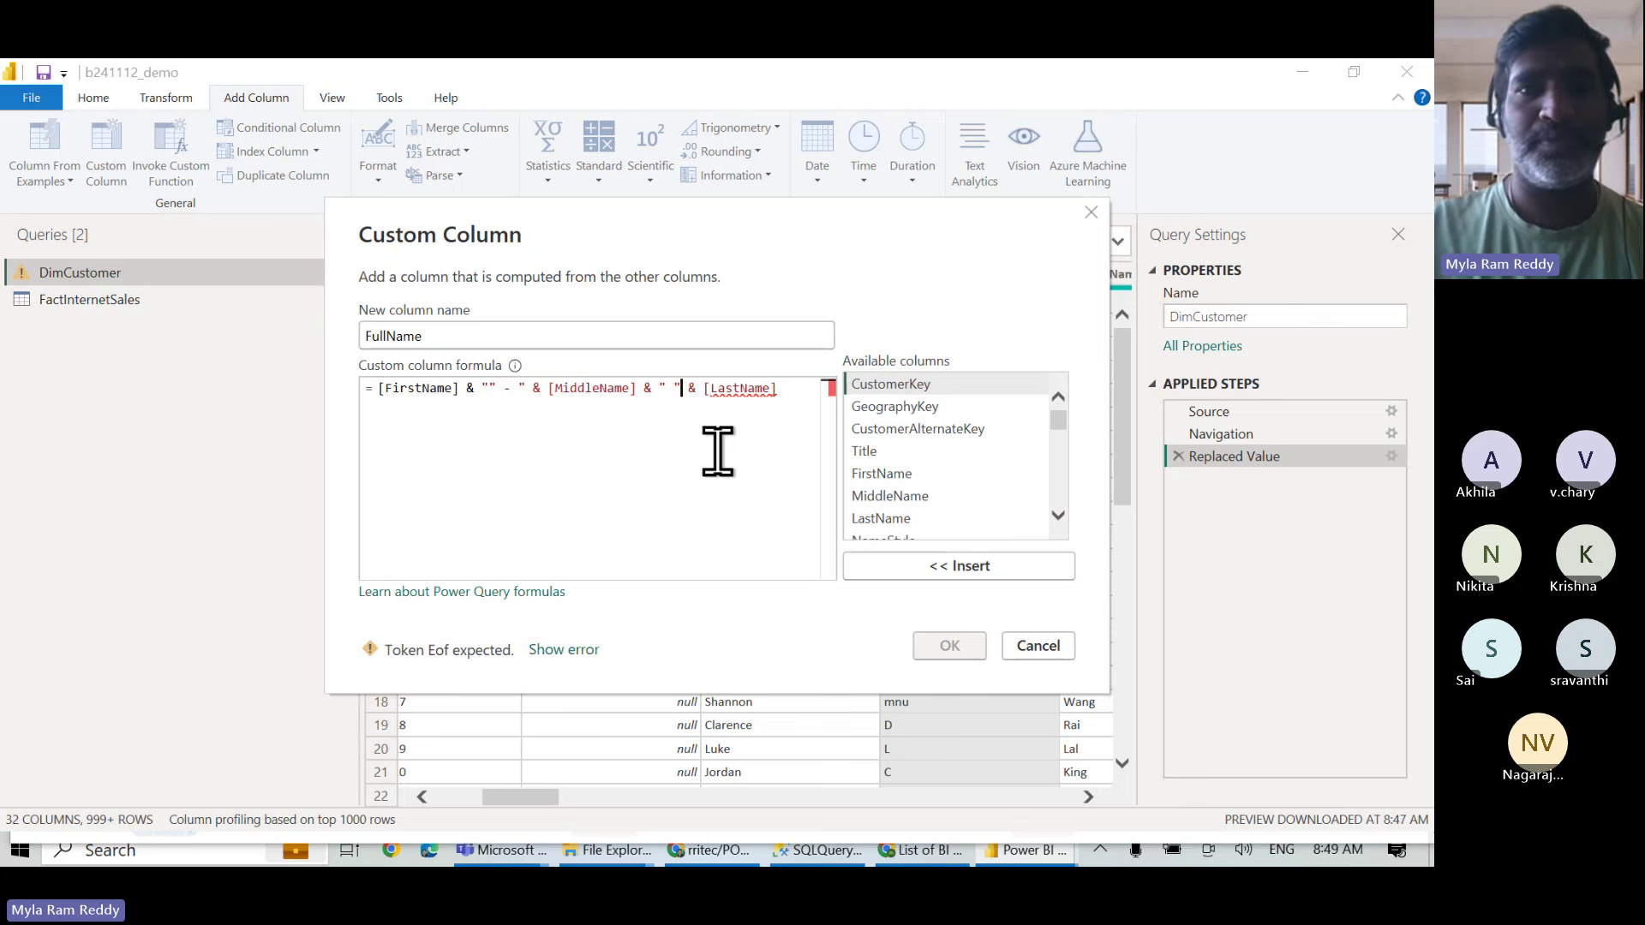
pyautogui.click(503, 389)
pyautogui.press('BackSpace')
pyautogui.press('BackSpace')
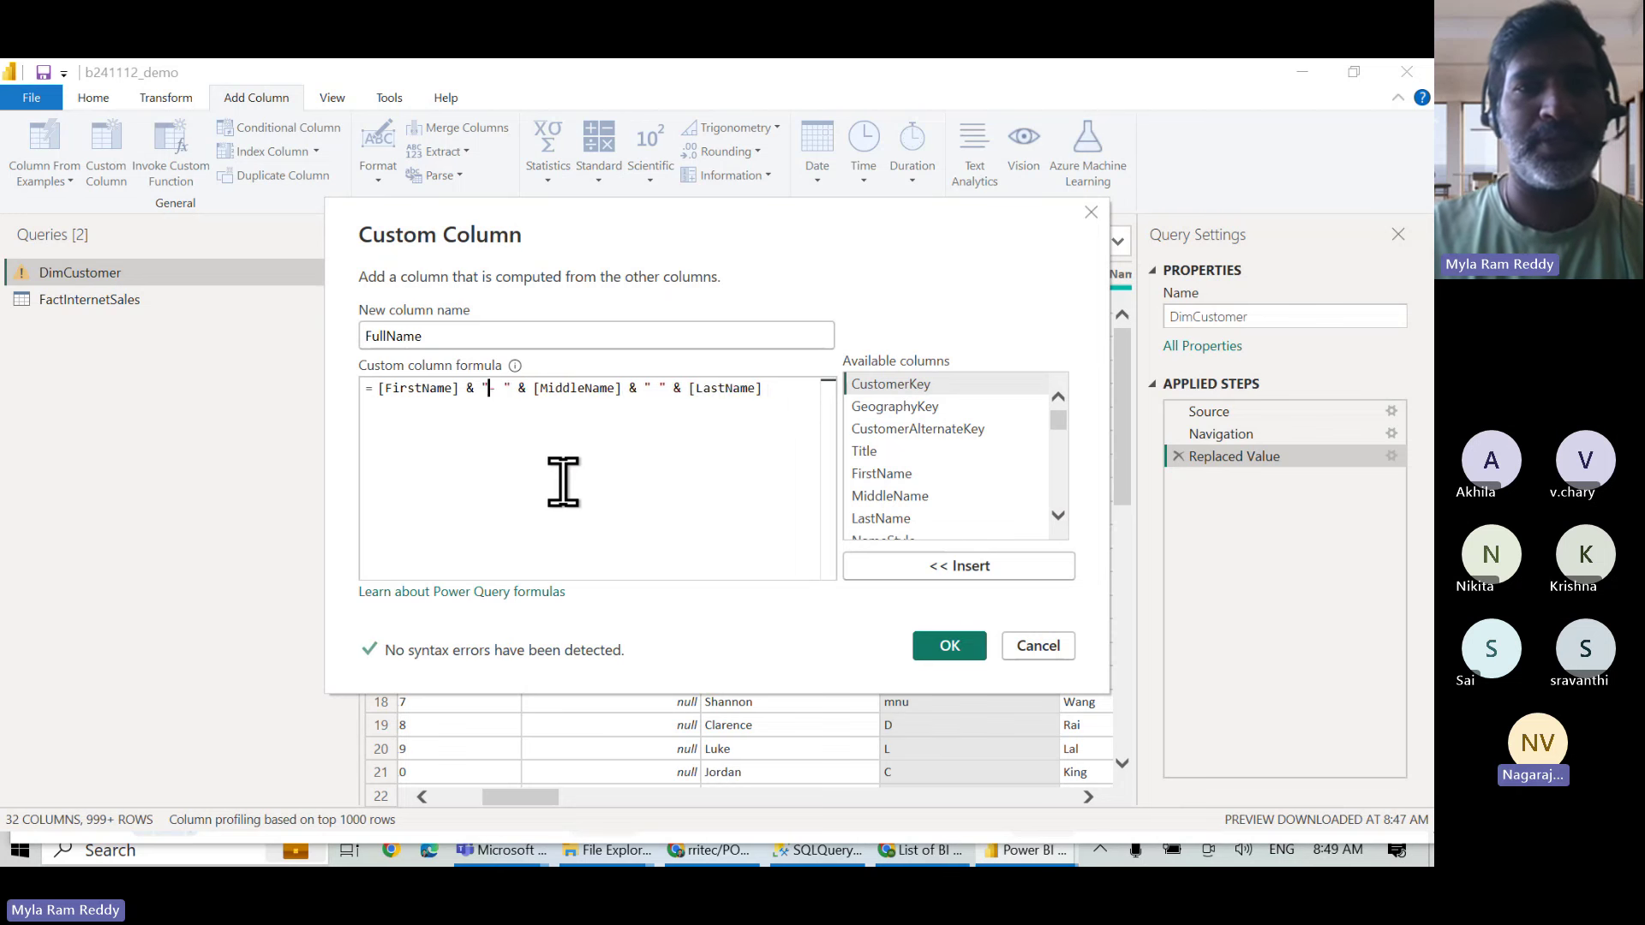
# Change the separator between MiddleName and LastName to " - " and create the FullName custom column.
pyautogui.click(668, 388)
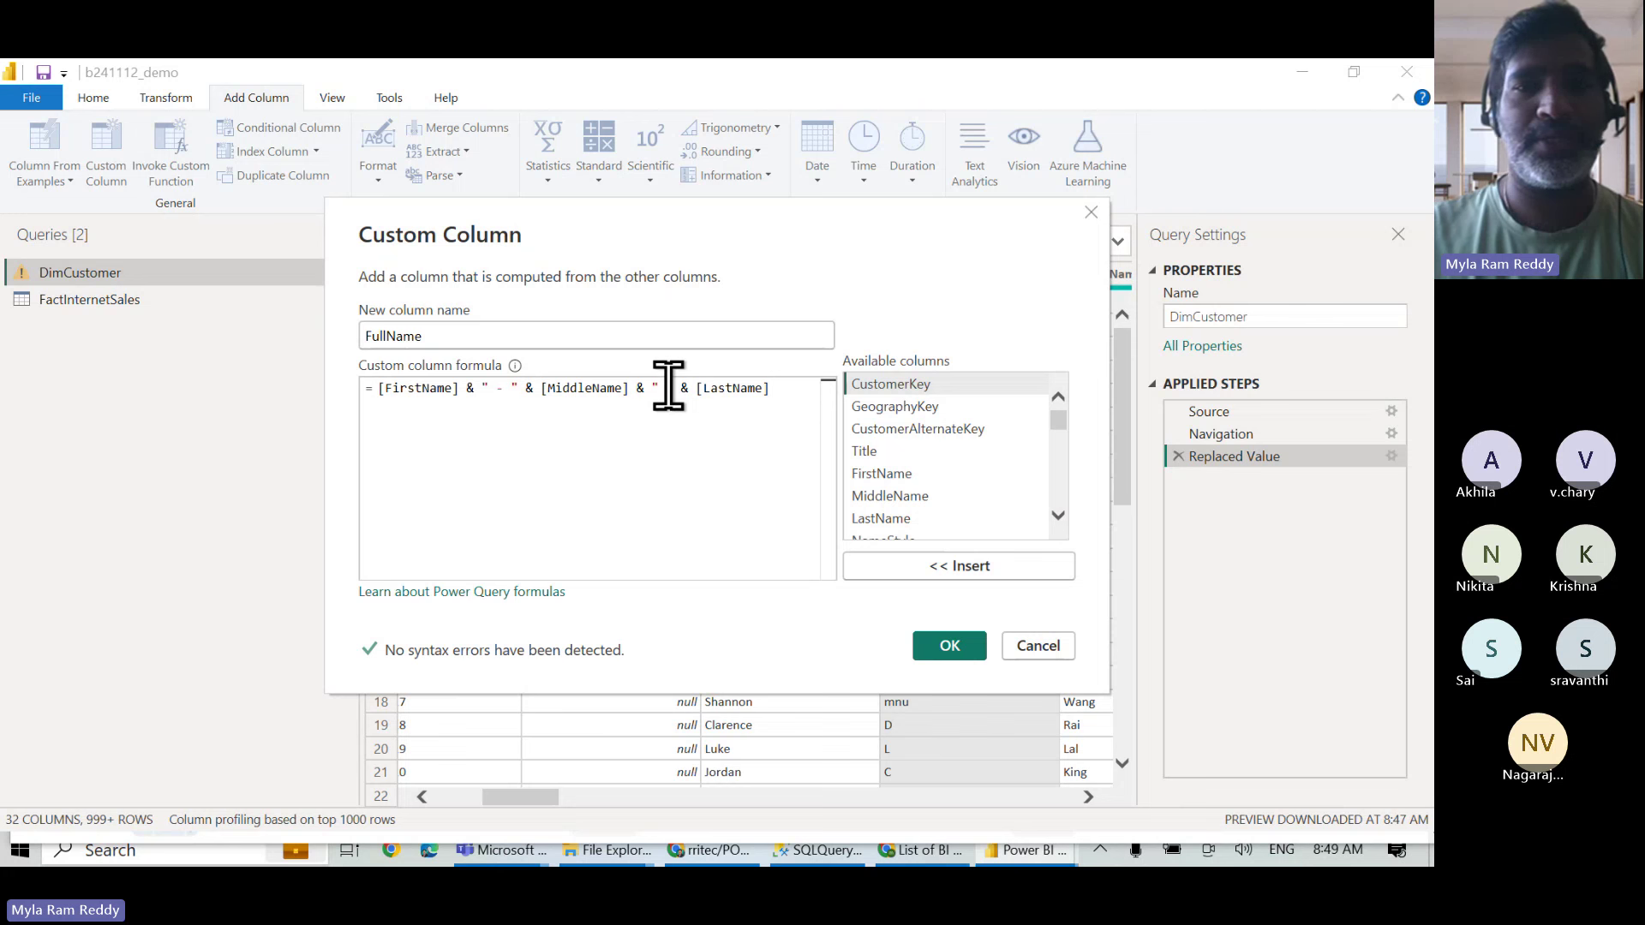
pyautogui.press('BackSpace')
pyautogui.write('-')
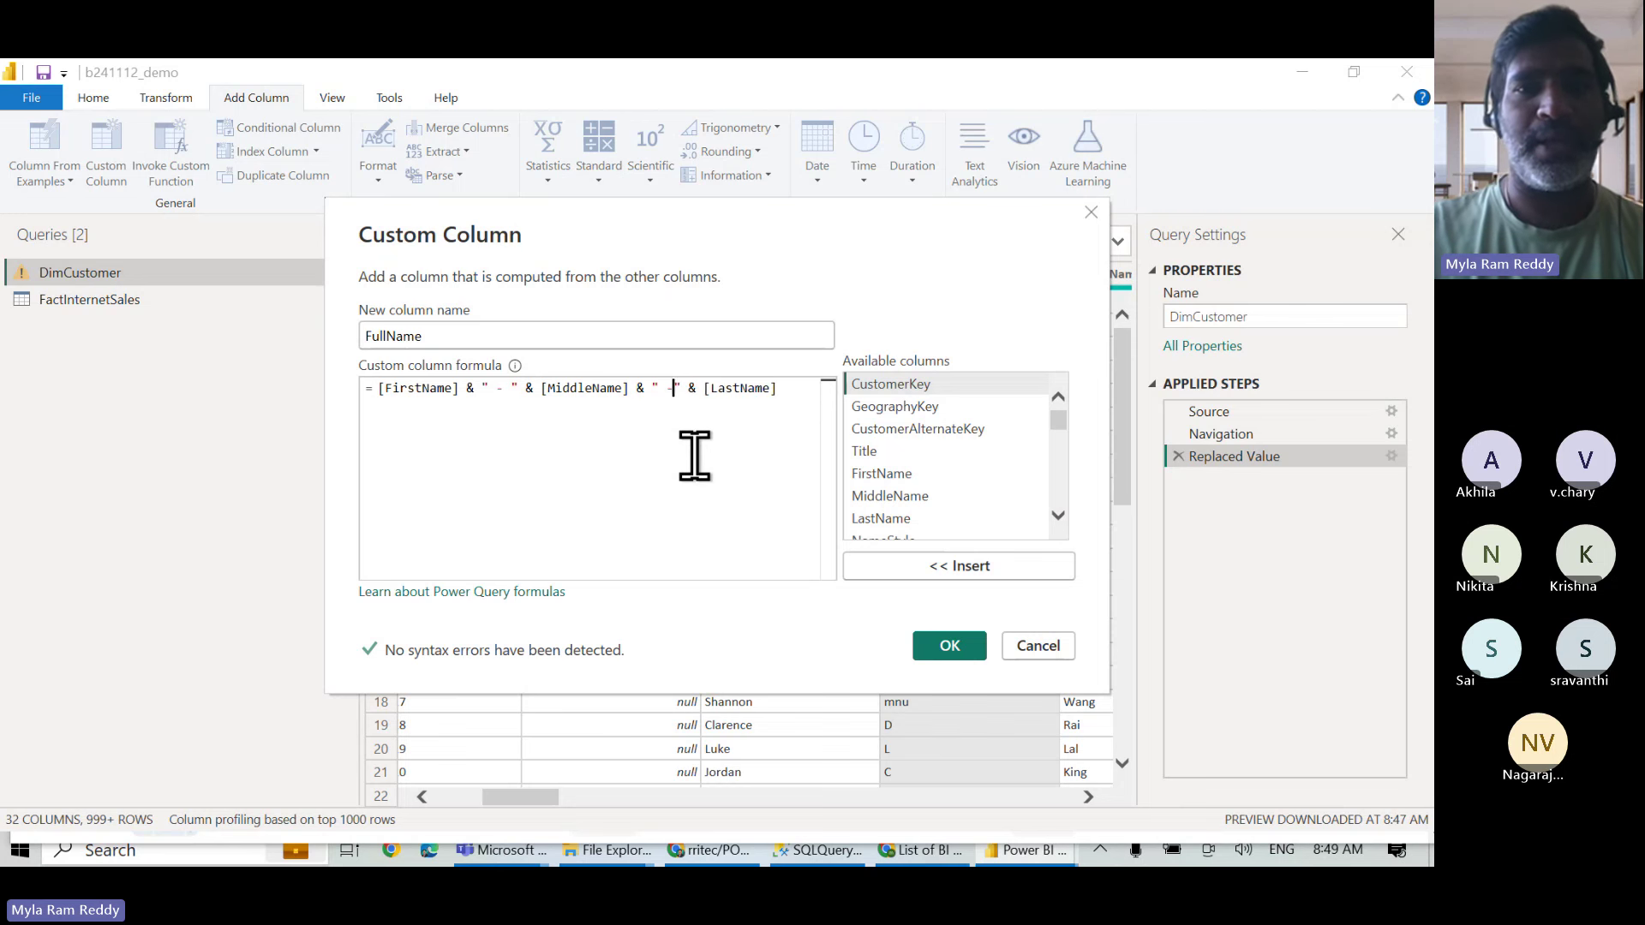
pyautogui.click(724, 460)
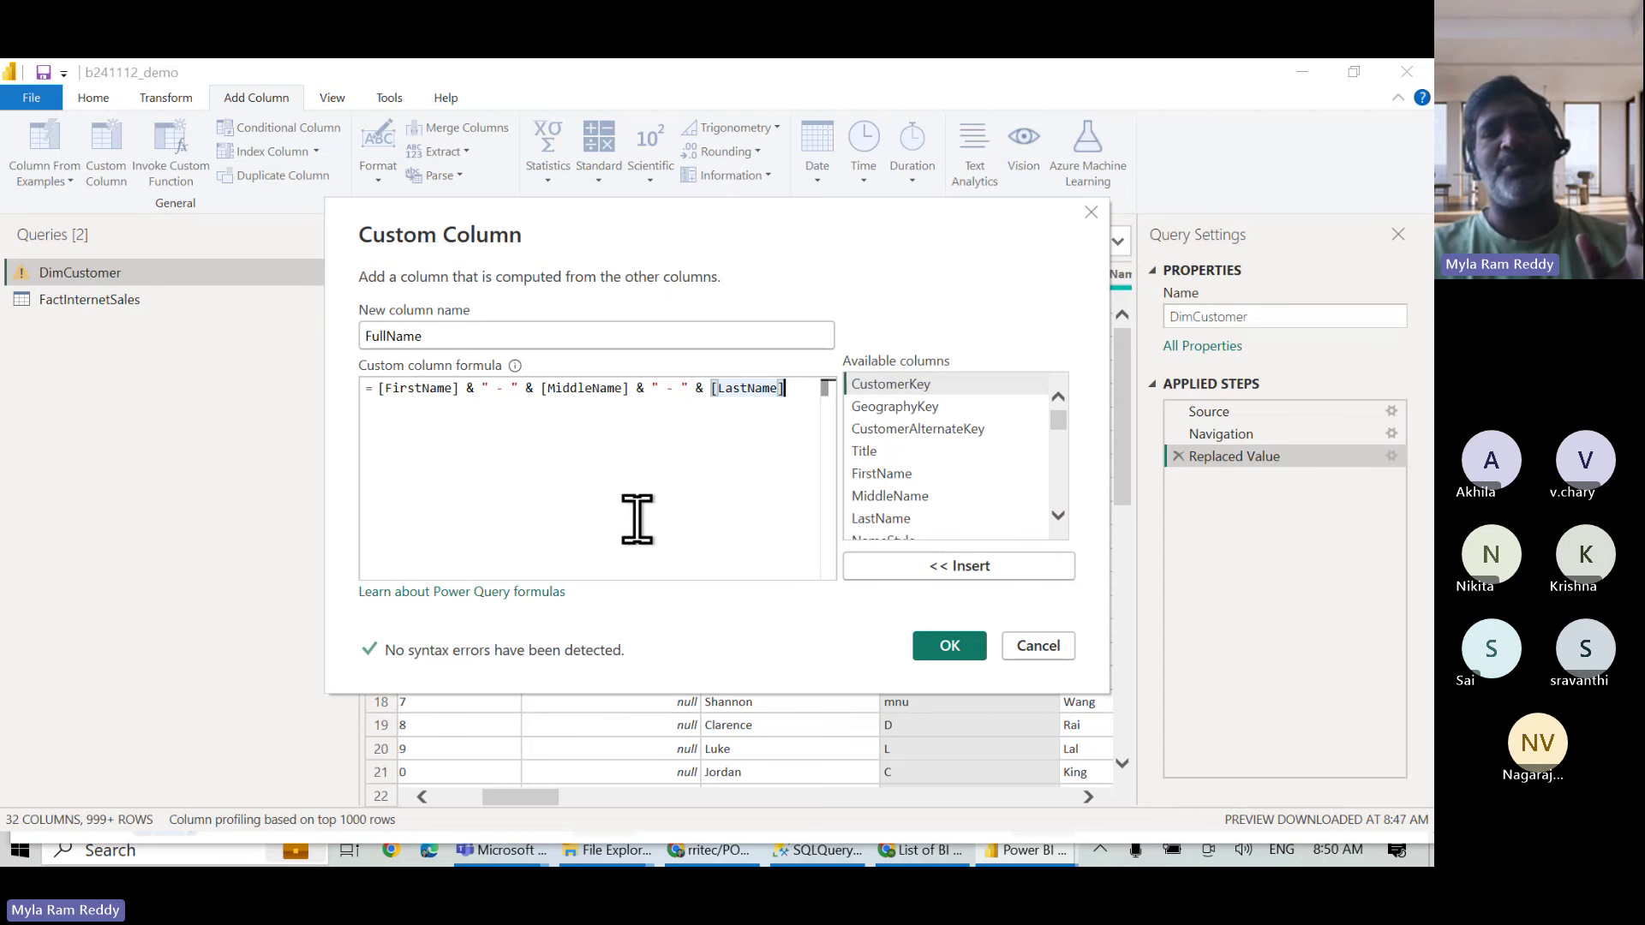
pyautogui.click(942, 648)
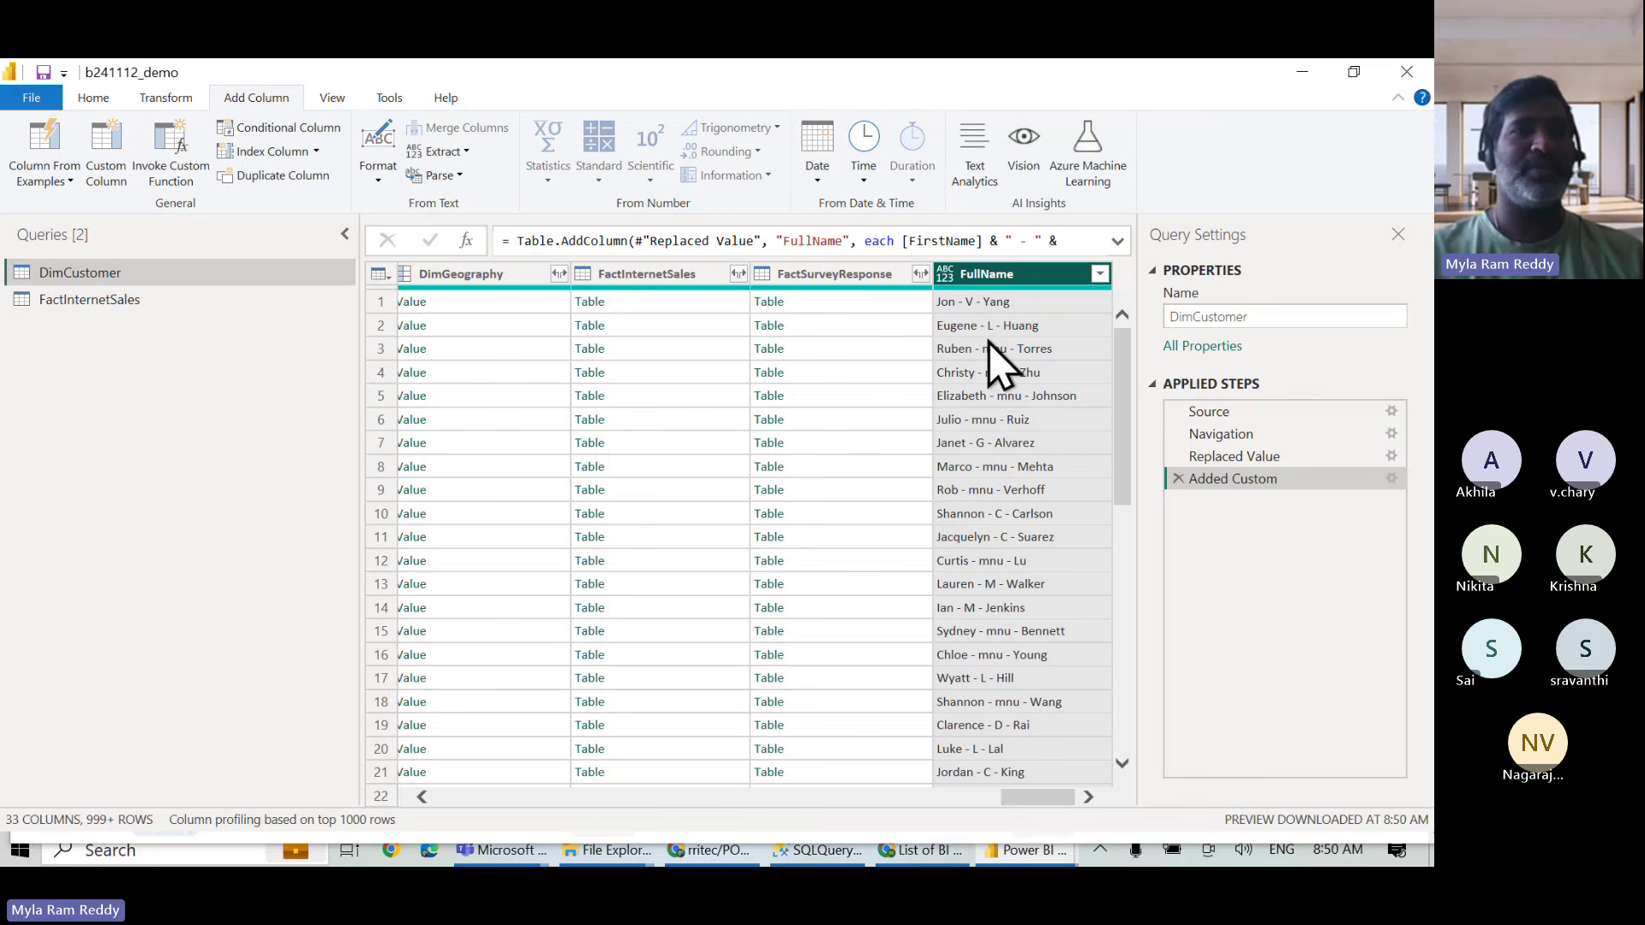
# Select the FirstName, MiddleName and LastName columns in DimCustomer and start a column from examples based on the selection.
pyautogui.click(71, 181)
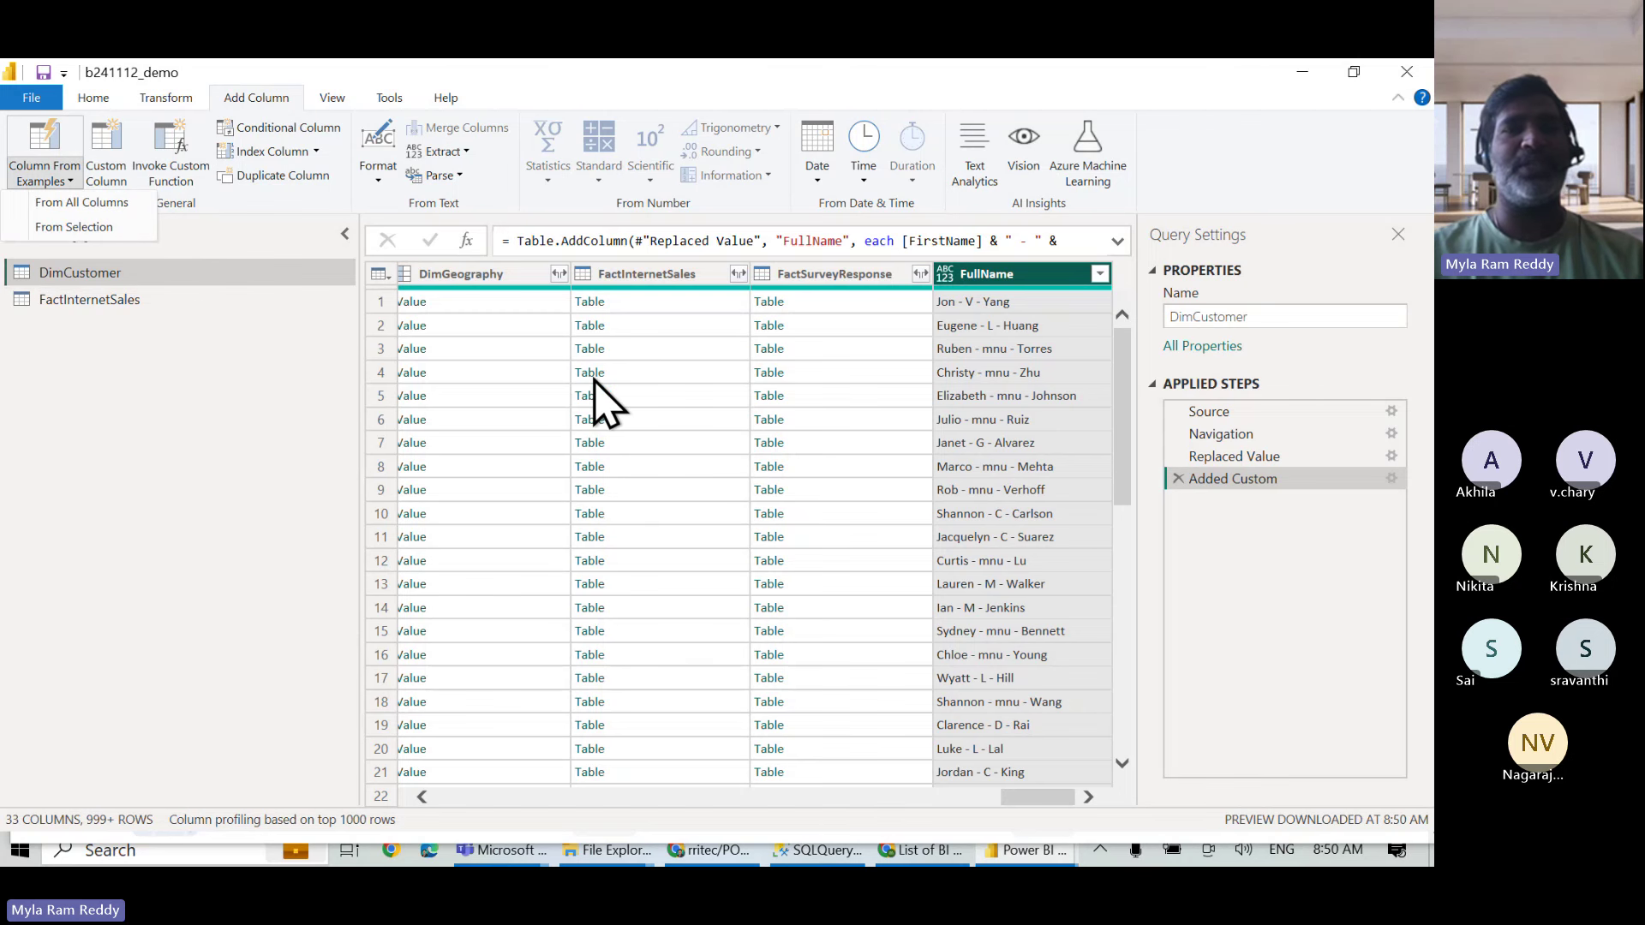
pyautogui.hscroll(-10, 604, 403)
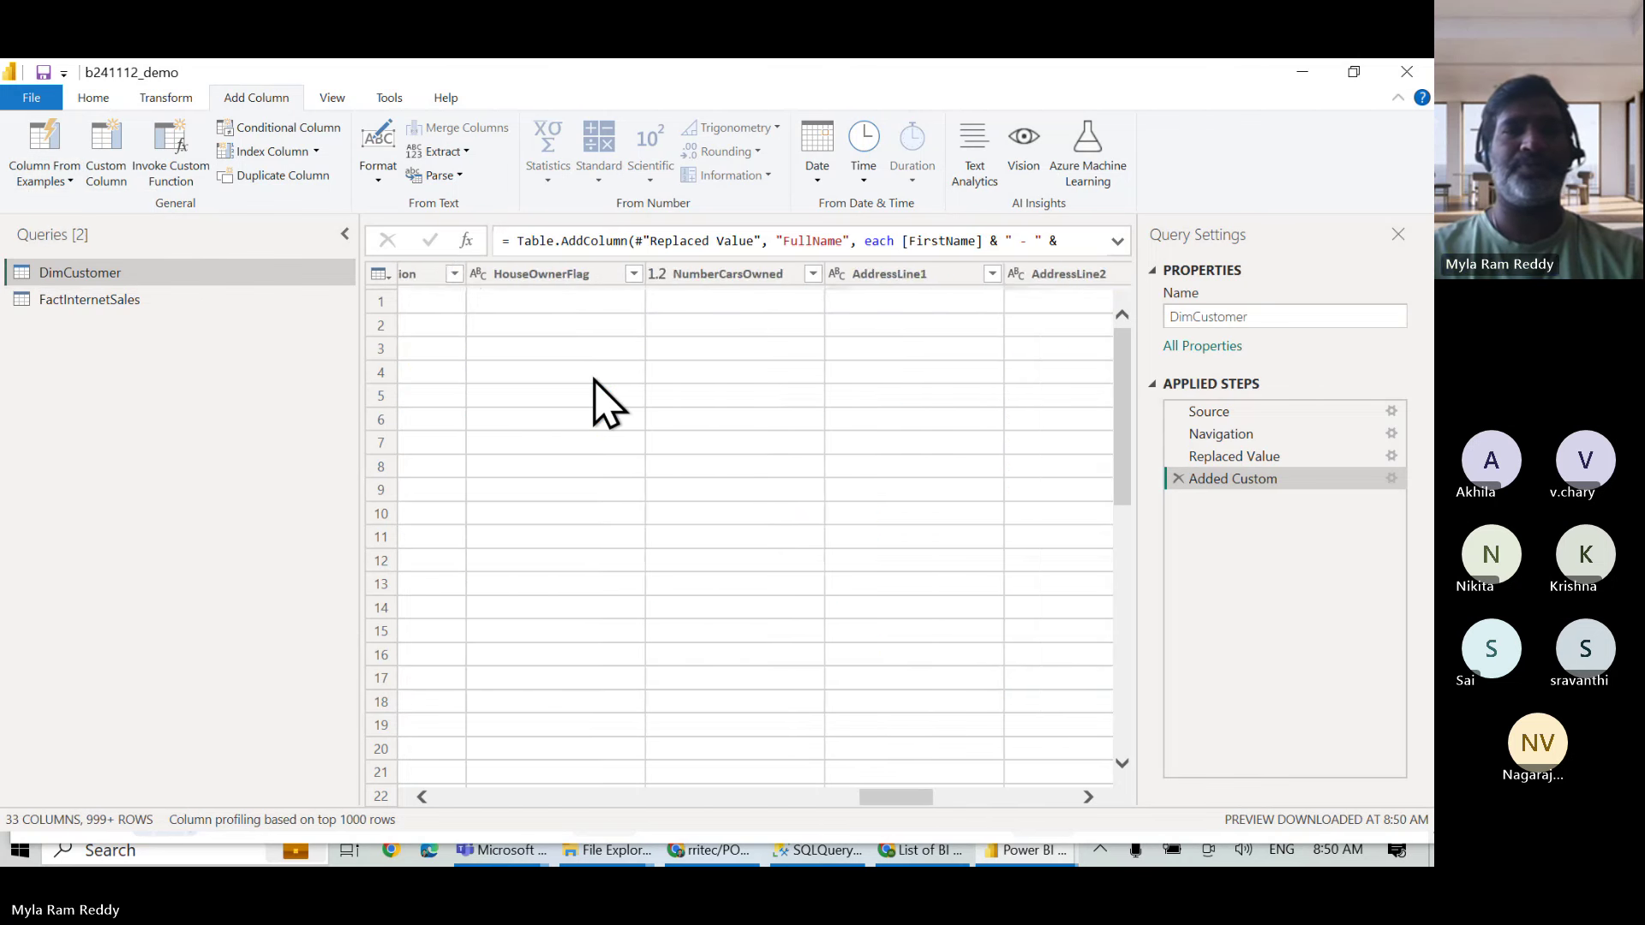
pyautogui.hscroll(-10, 604, 402)
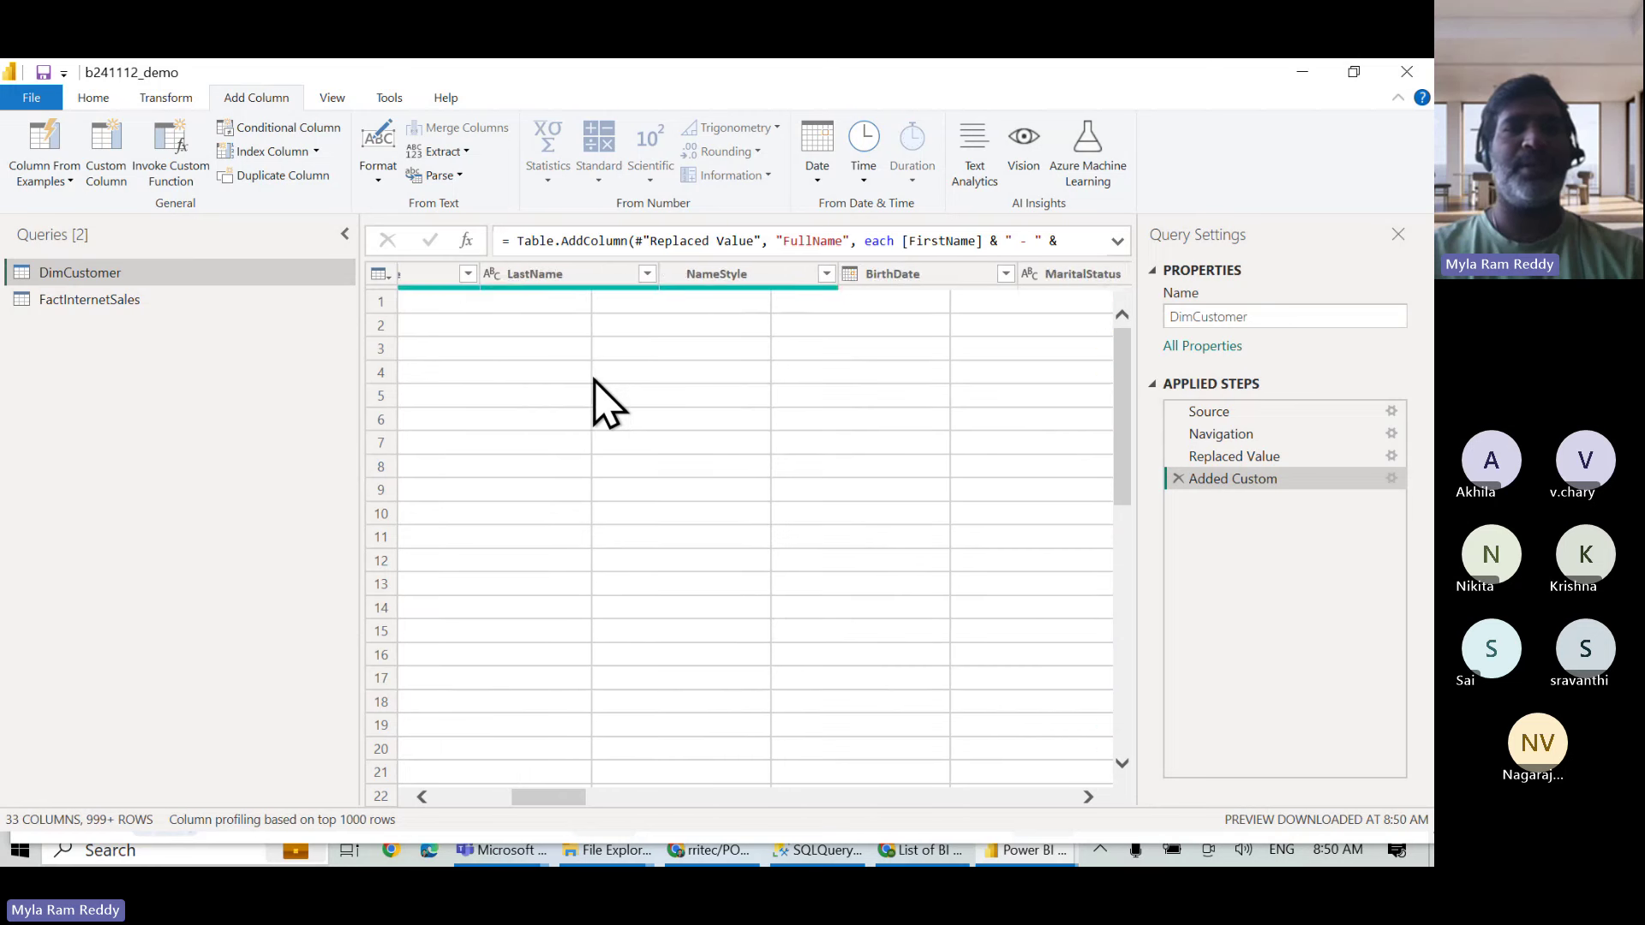
pyautogui.hscroll(-3, 604, 402)
pyautogui.click(777, 276)
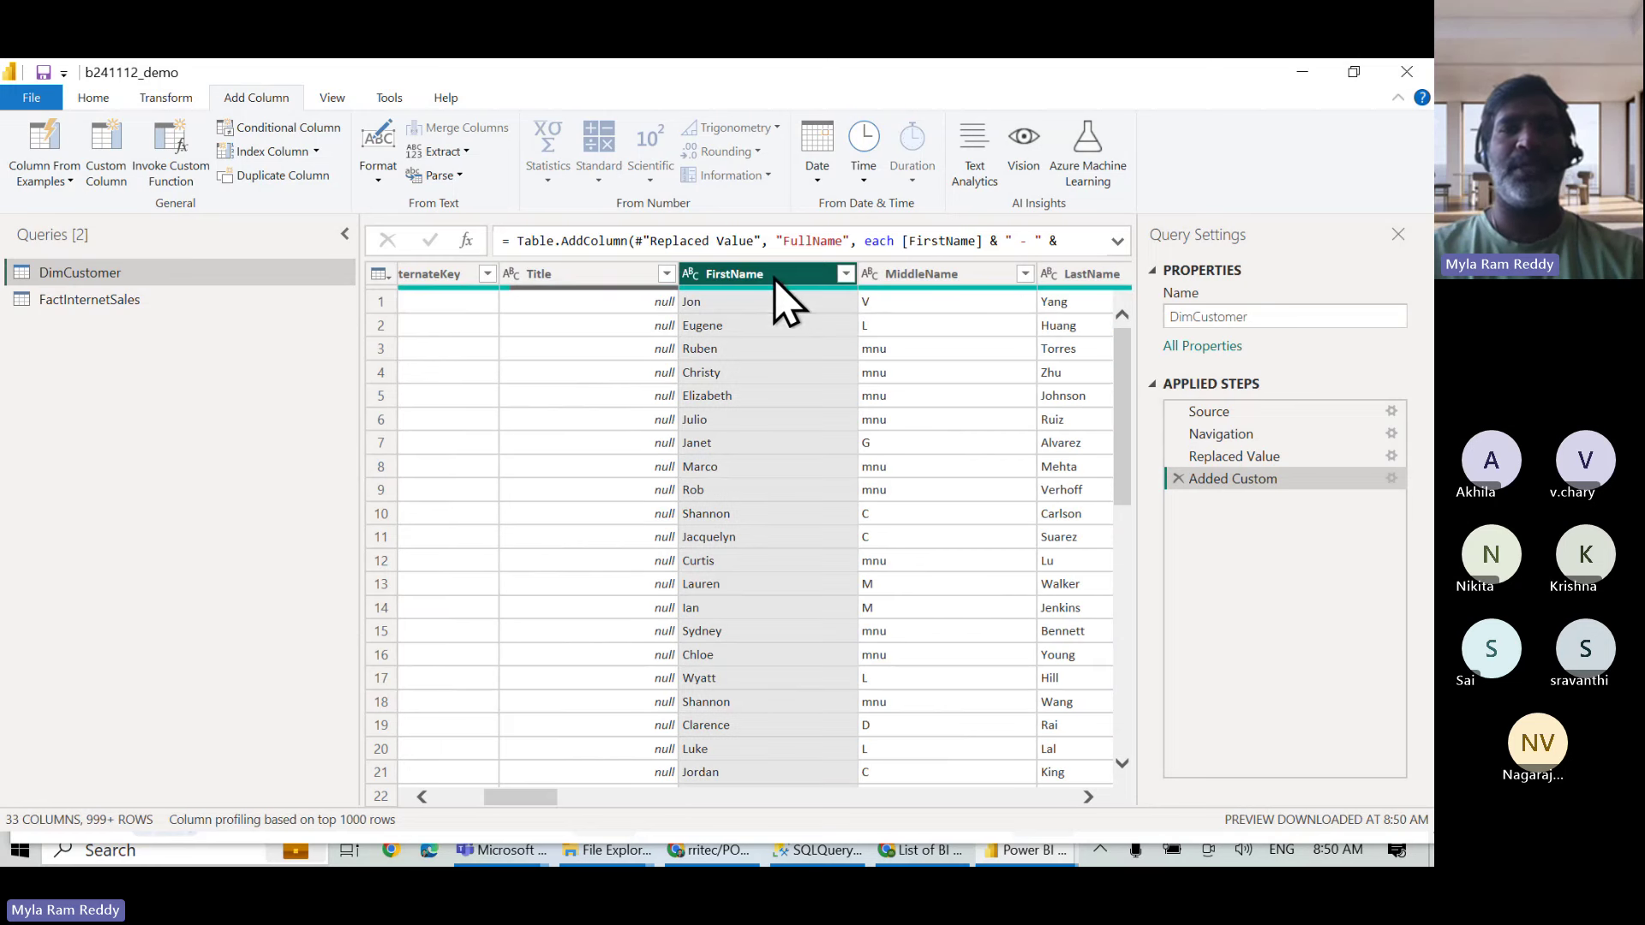
pyautogui.hscroll(2, 954, 440)
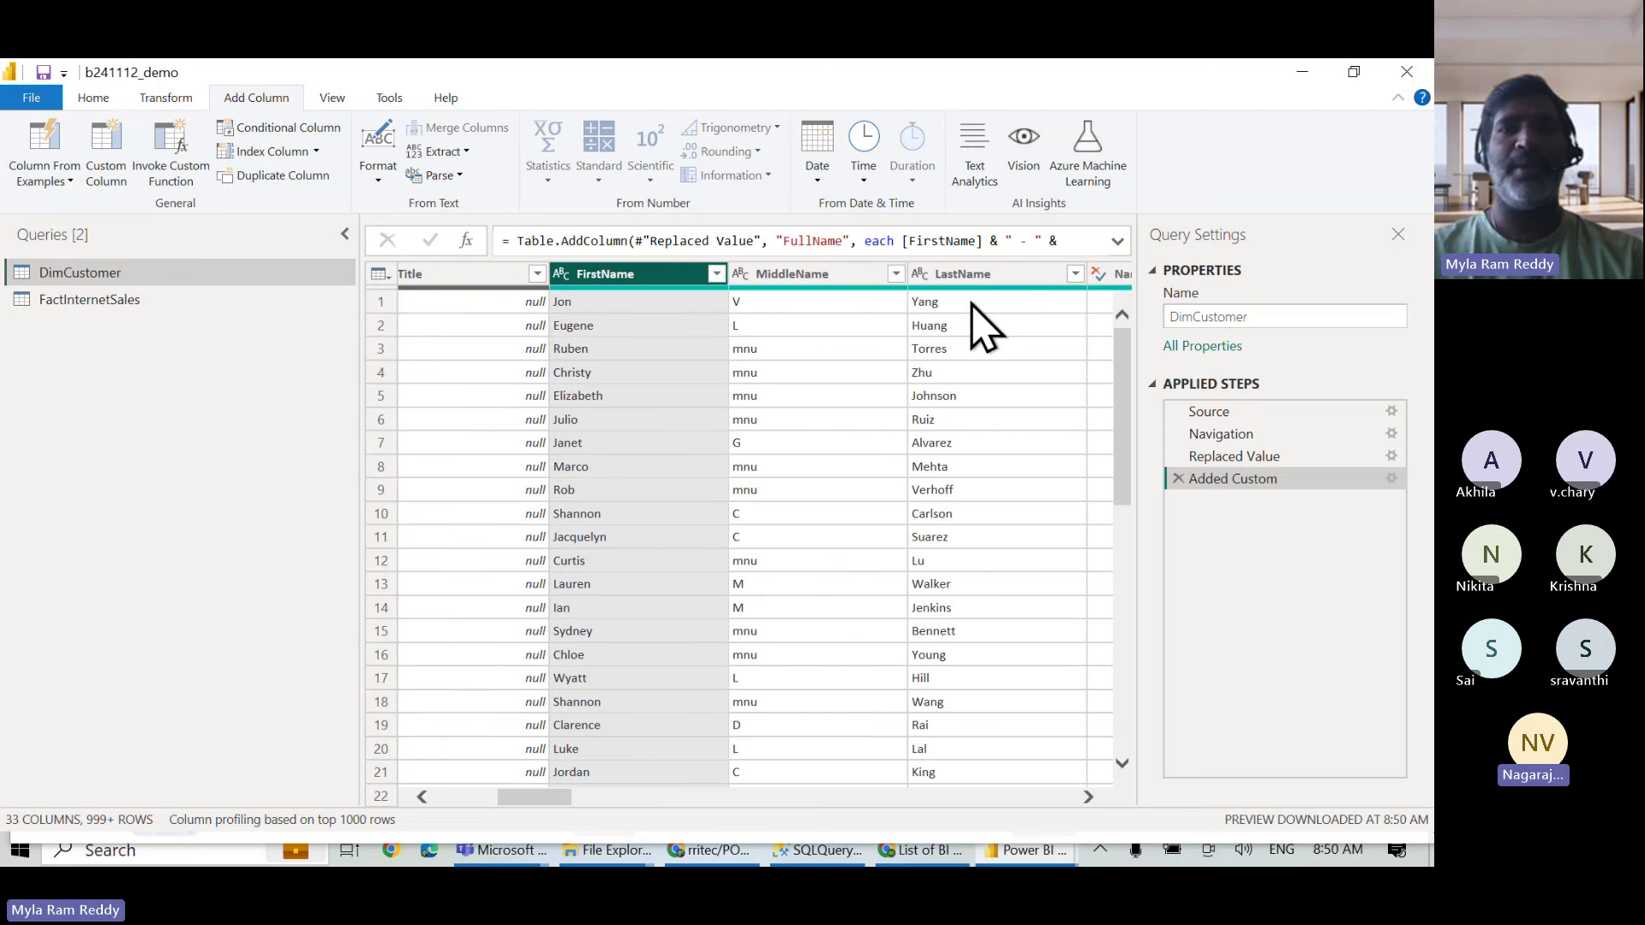
pyautogui.keyDown('shift'); pyautogui.click(995, 276); pyautogui.keyUp('shift')
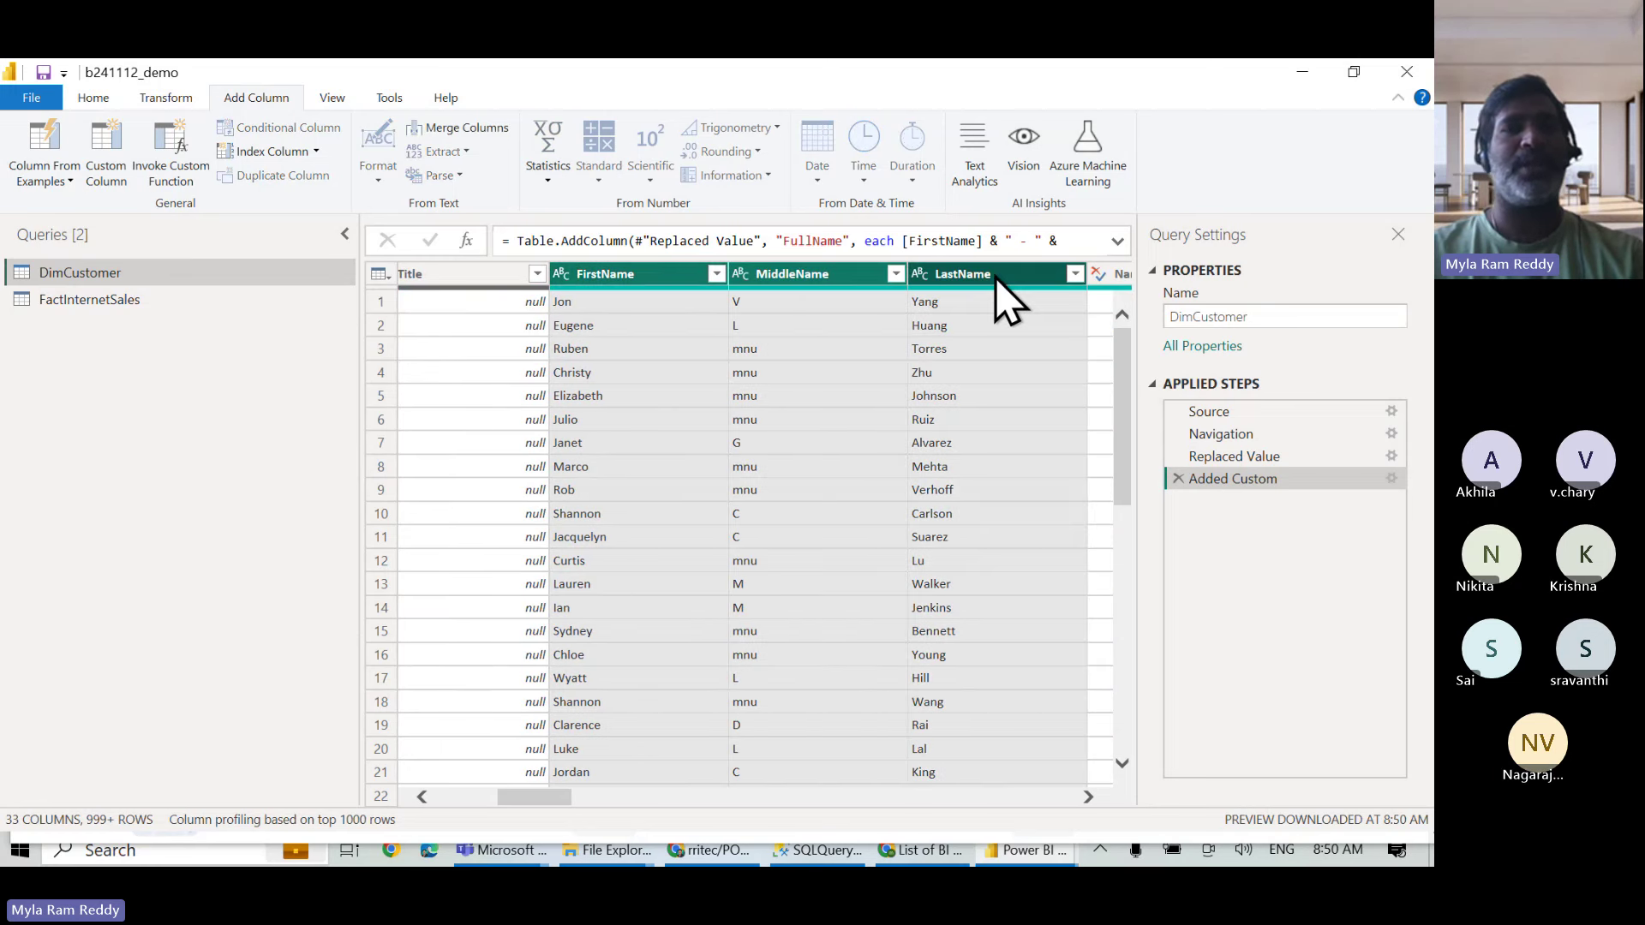
pyautogui.click(69, 180)
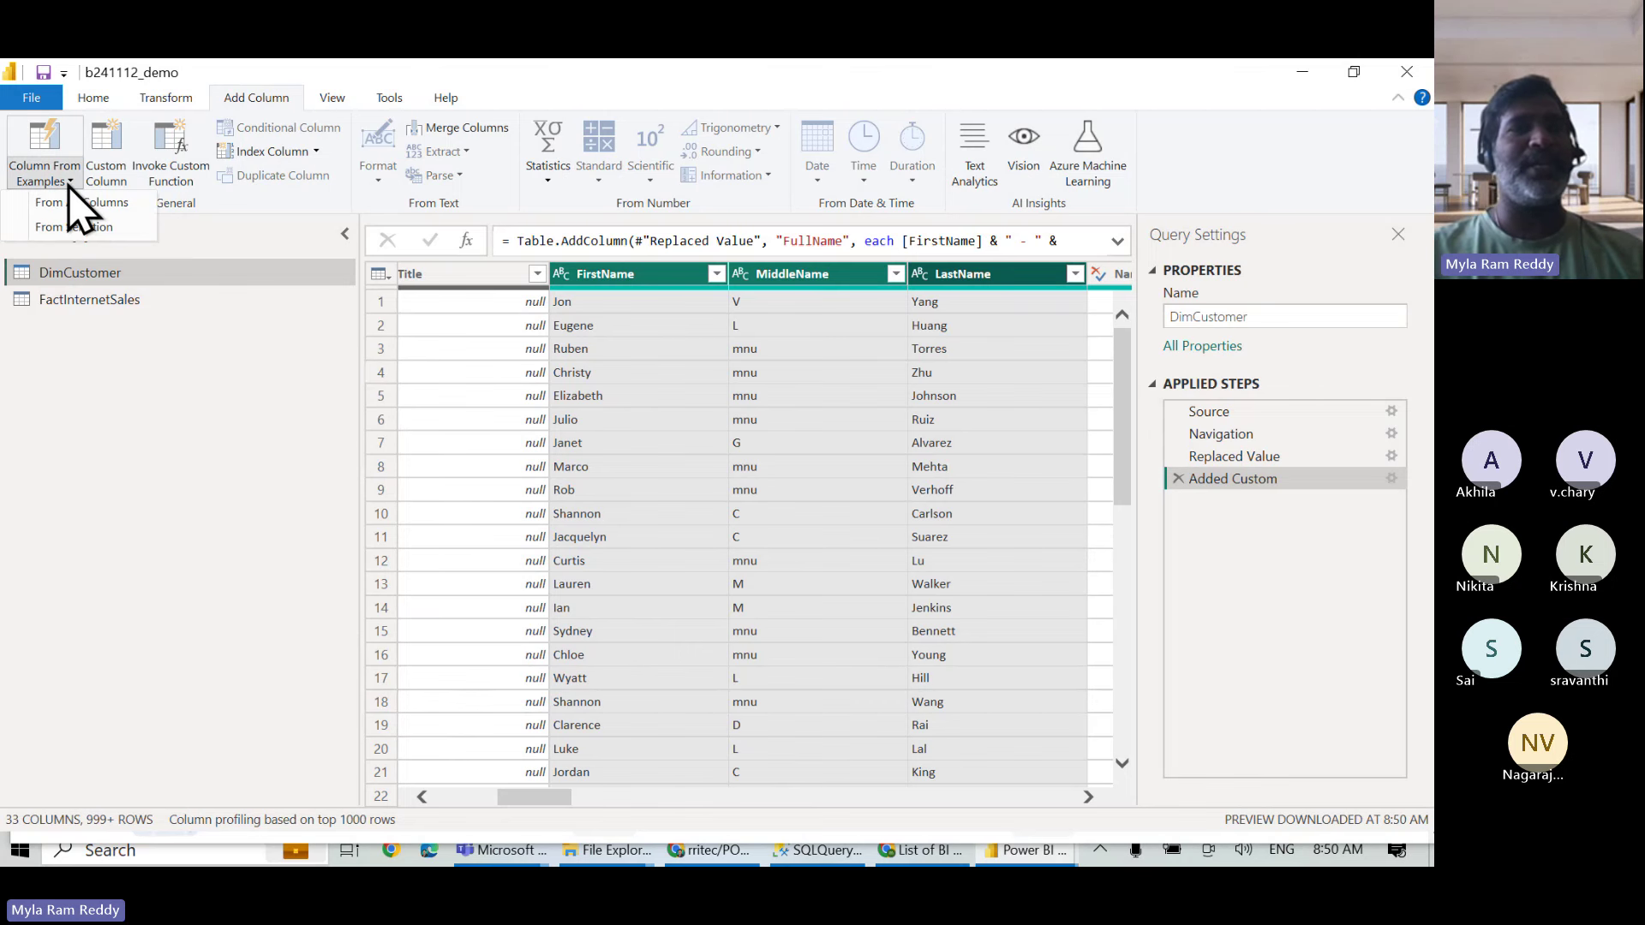
pyautogui.click(86, 228)
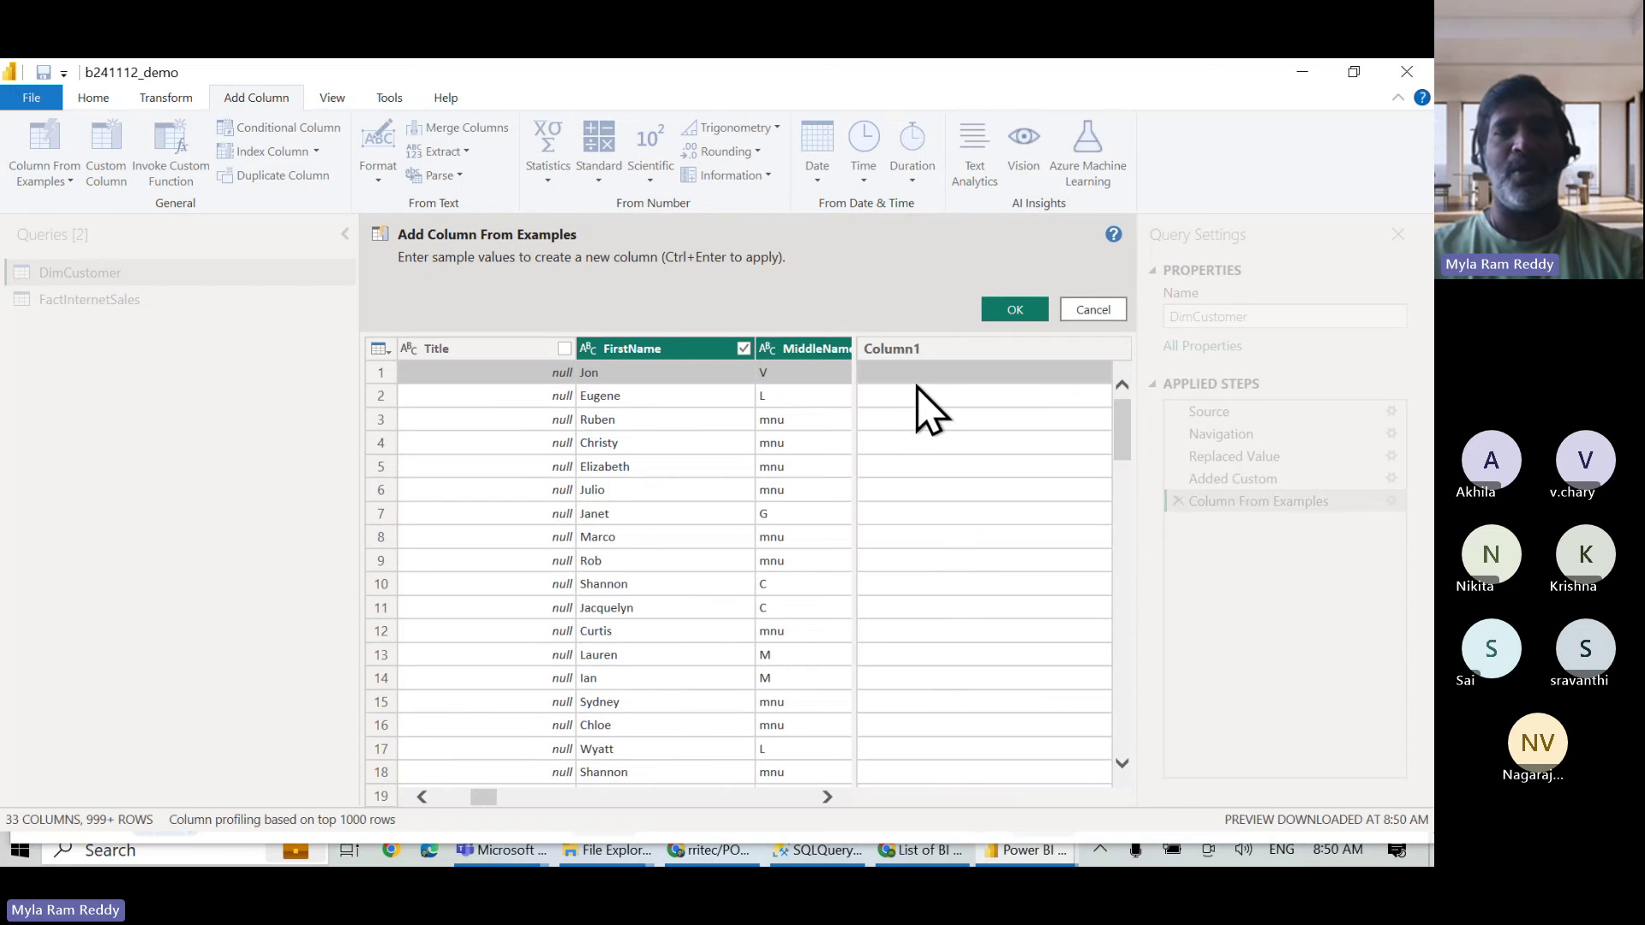
# Enter the first customer's first, middle and last names joined by " - " as the row 1 example and create the merged column.
pyautogui.hscroll(1, 775, 496)
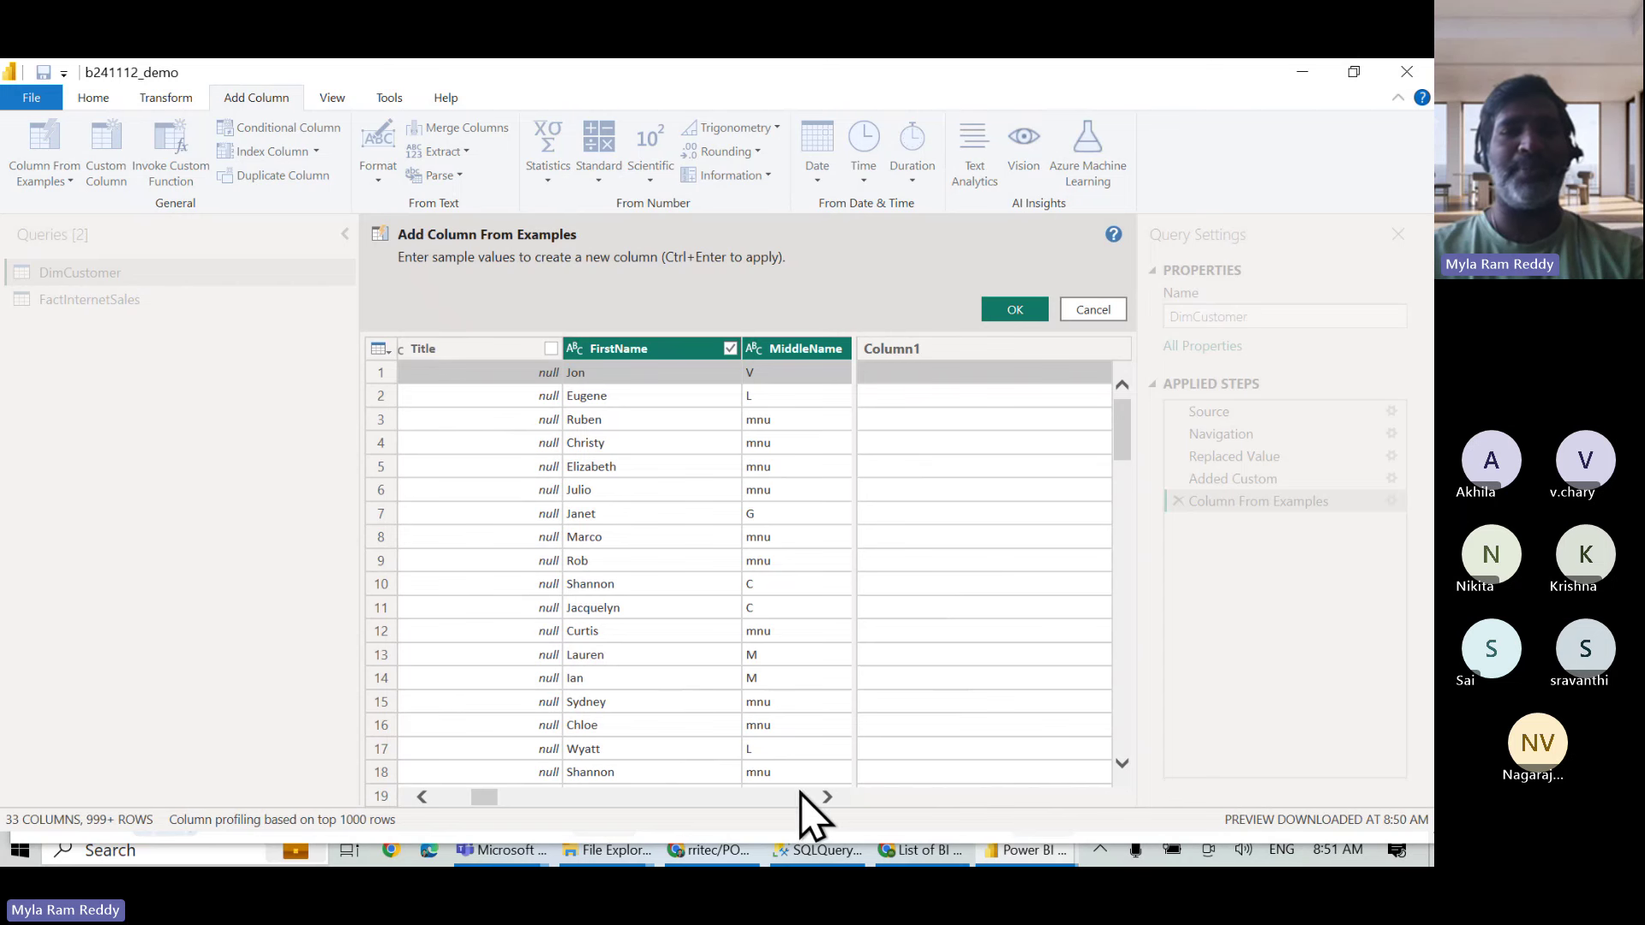
pyautogui.click(828, 797)
pyautogui.click(827, 797)
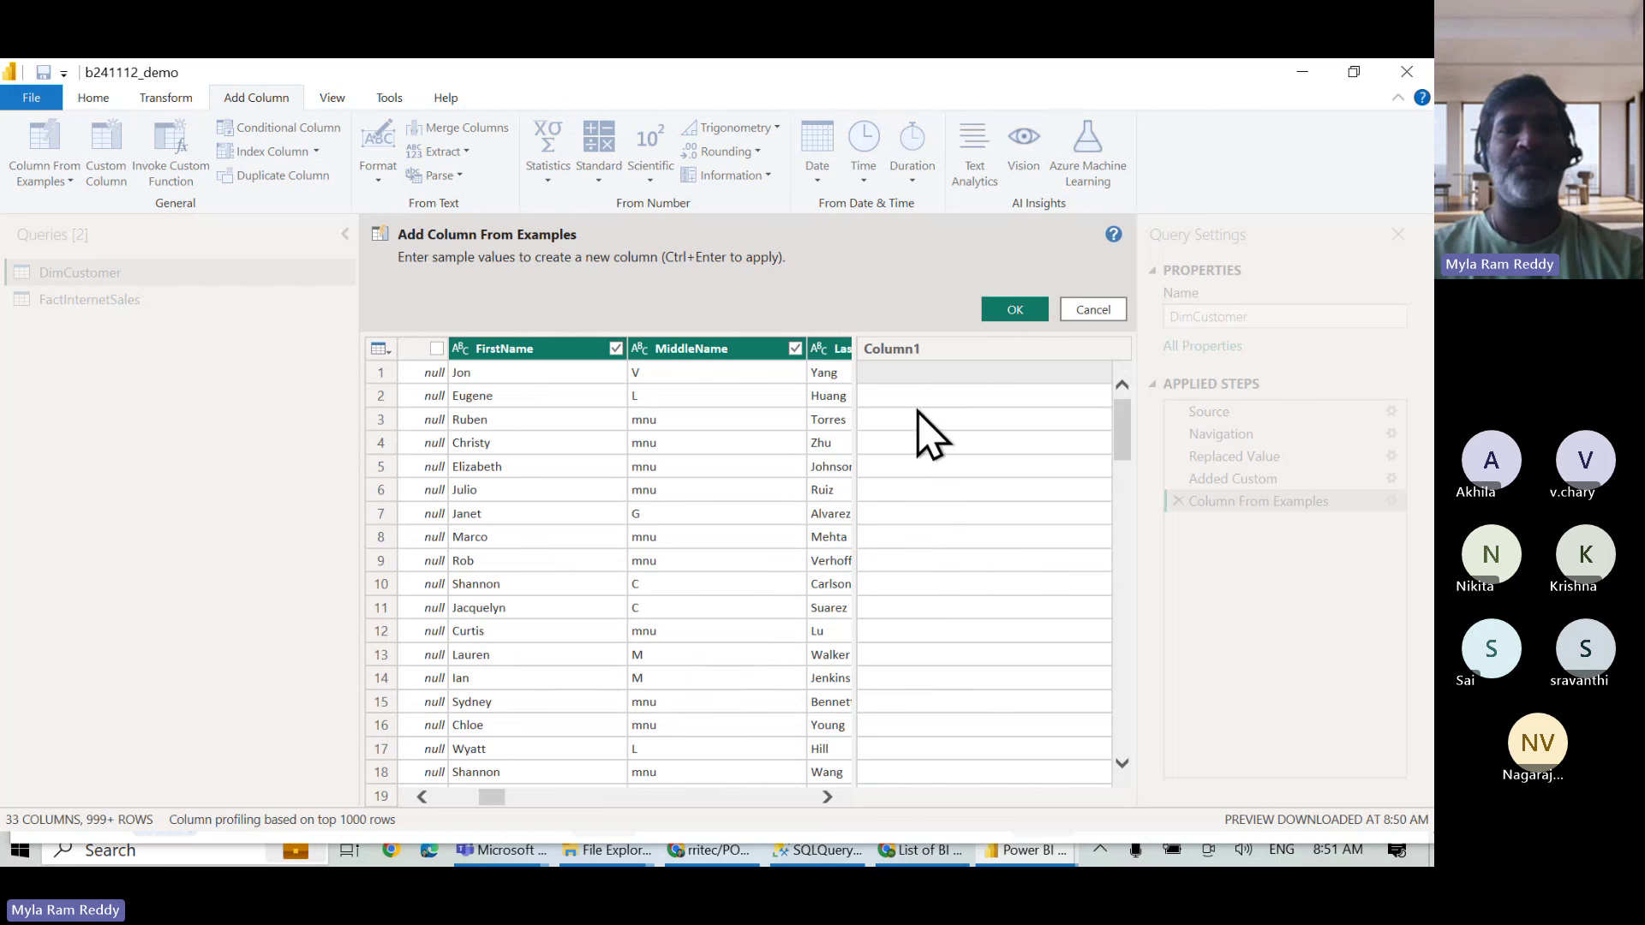
pyautogui.click(888, 372)
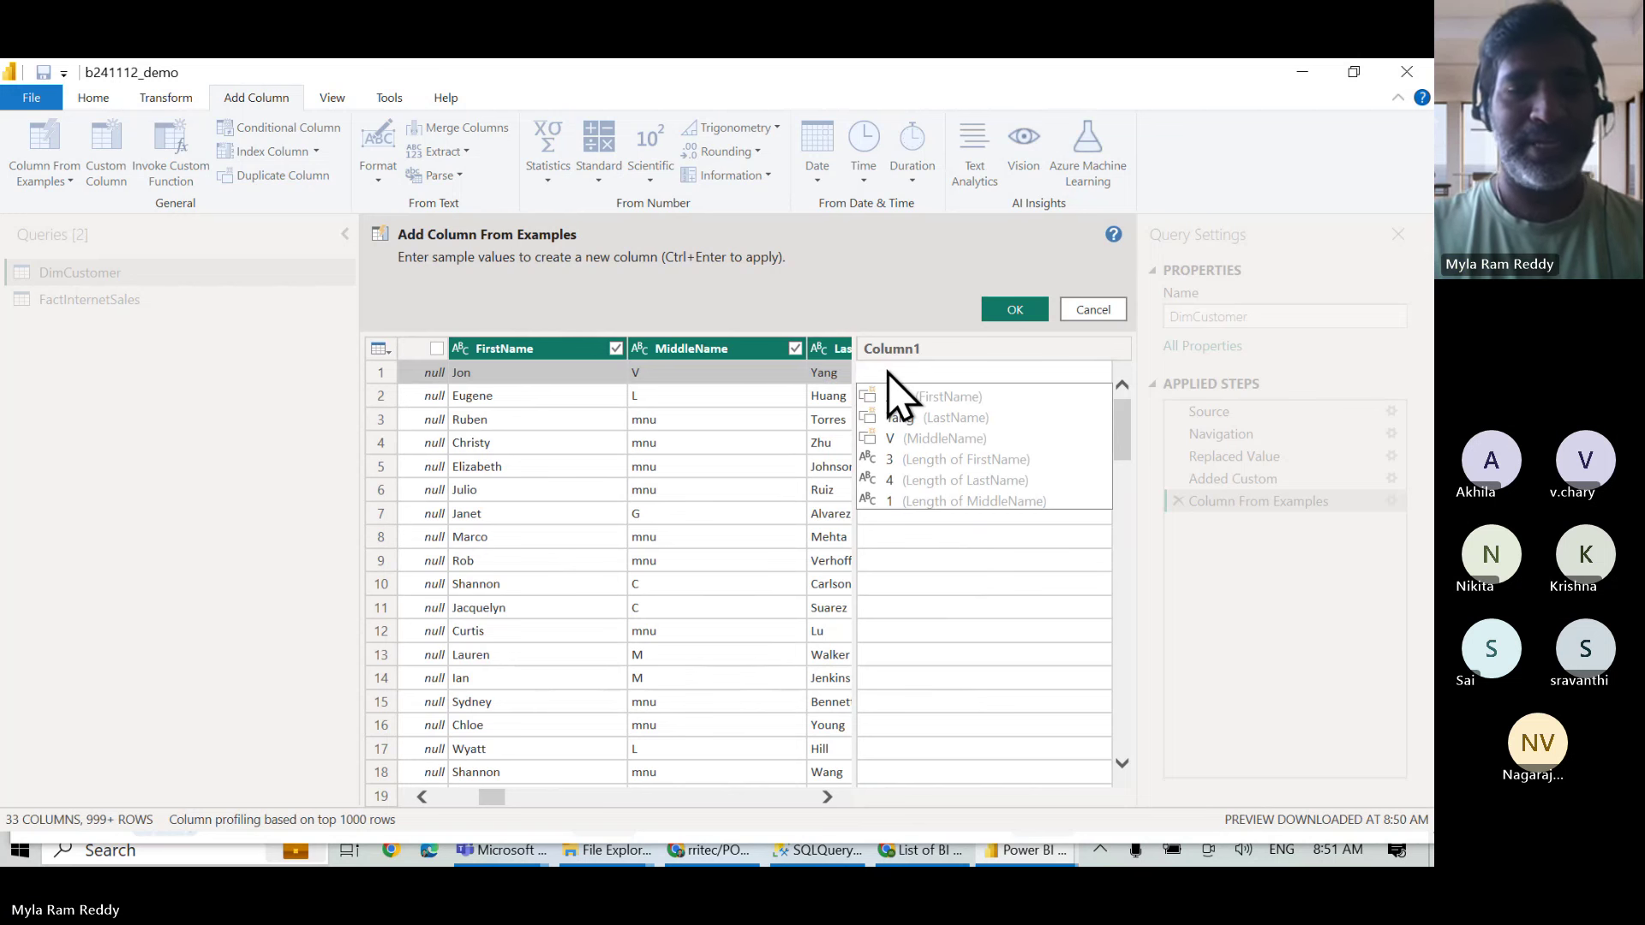
pyautogui.write('Jo')
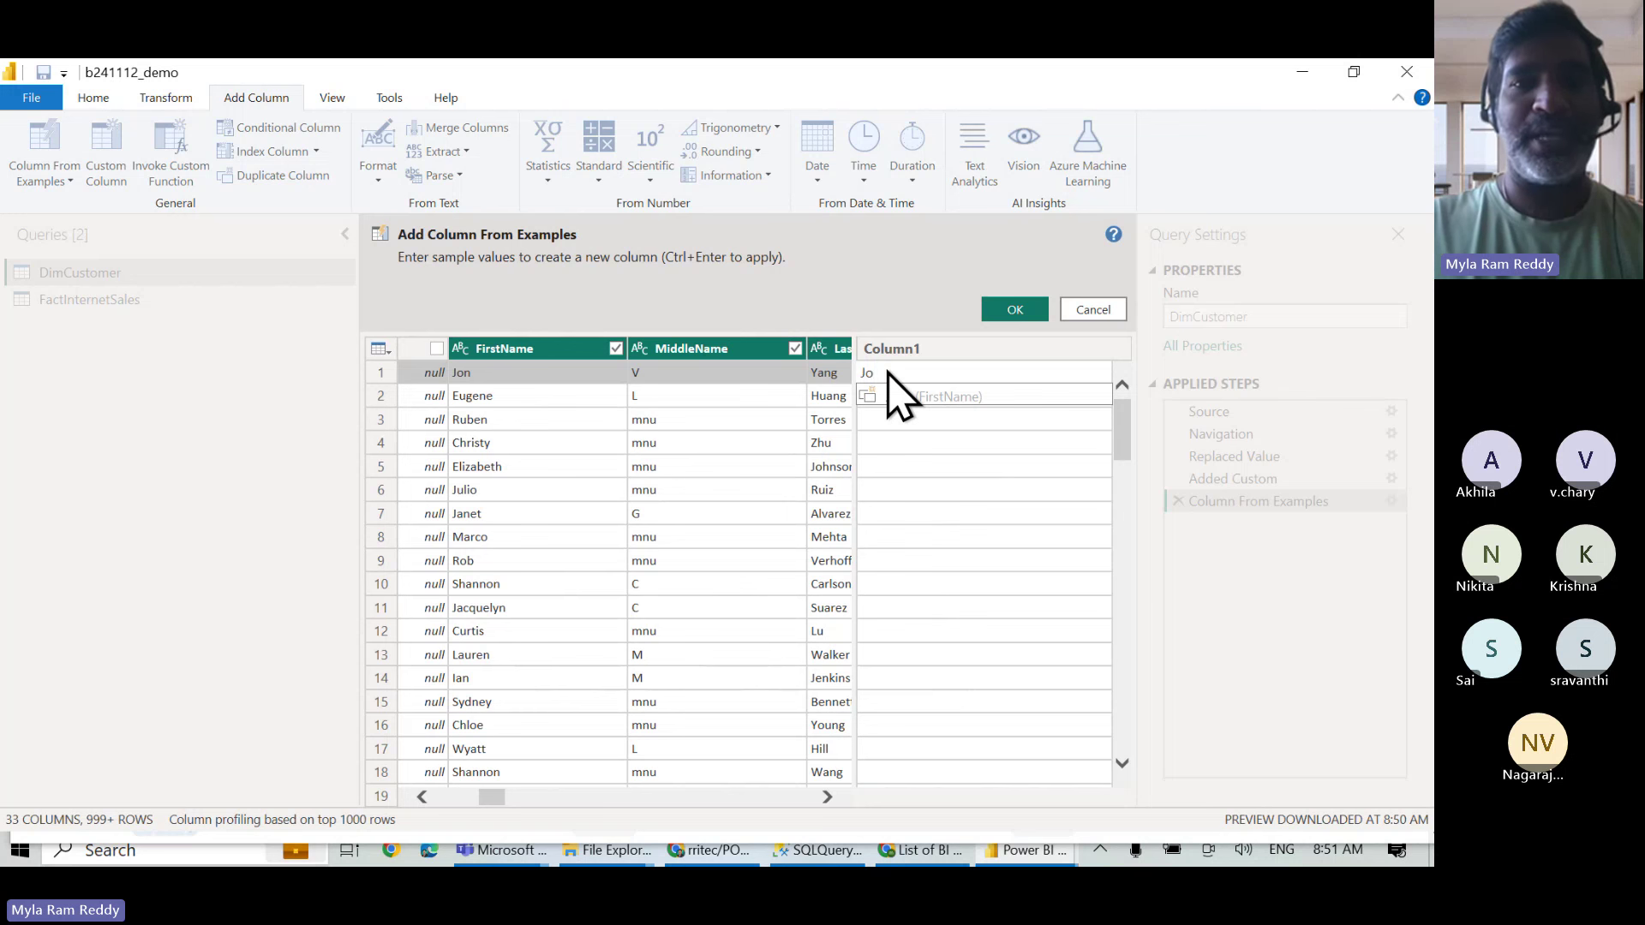
pyautogui.write('n')
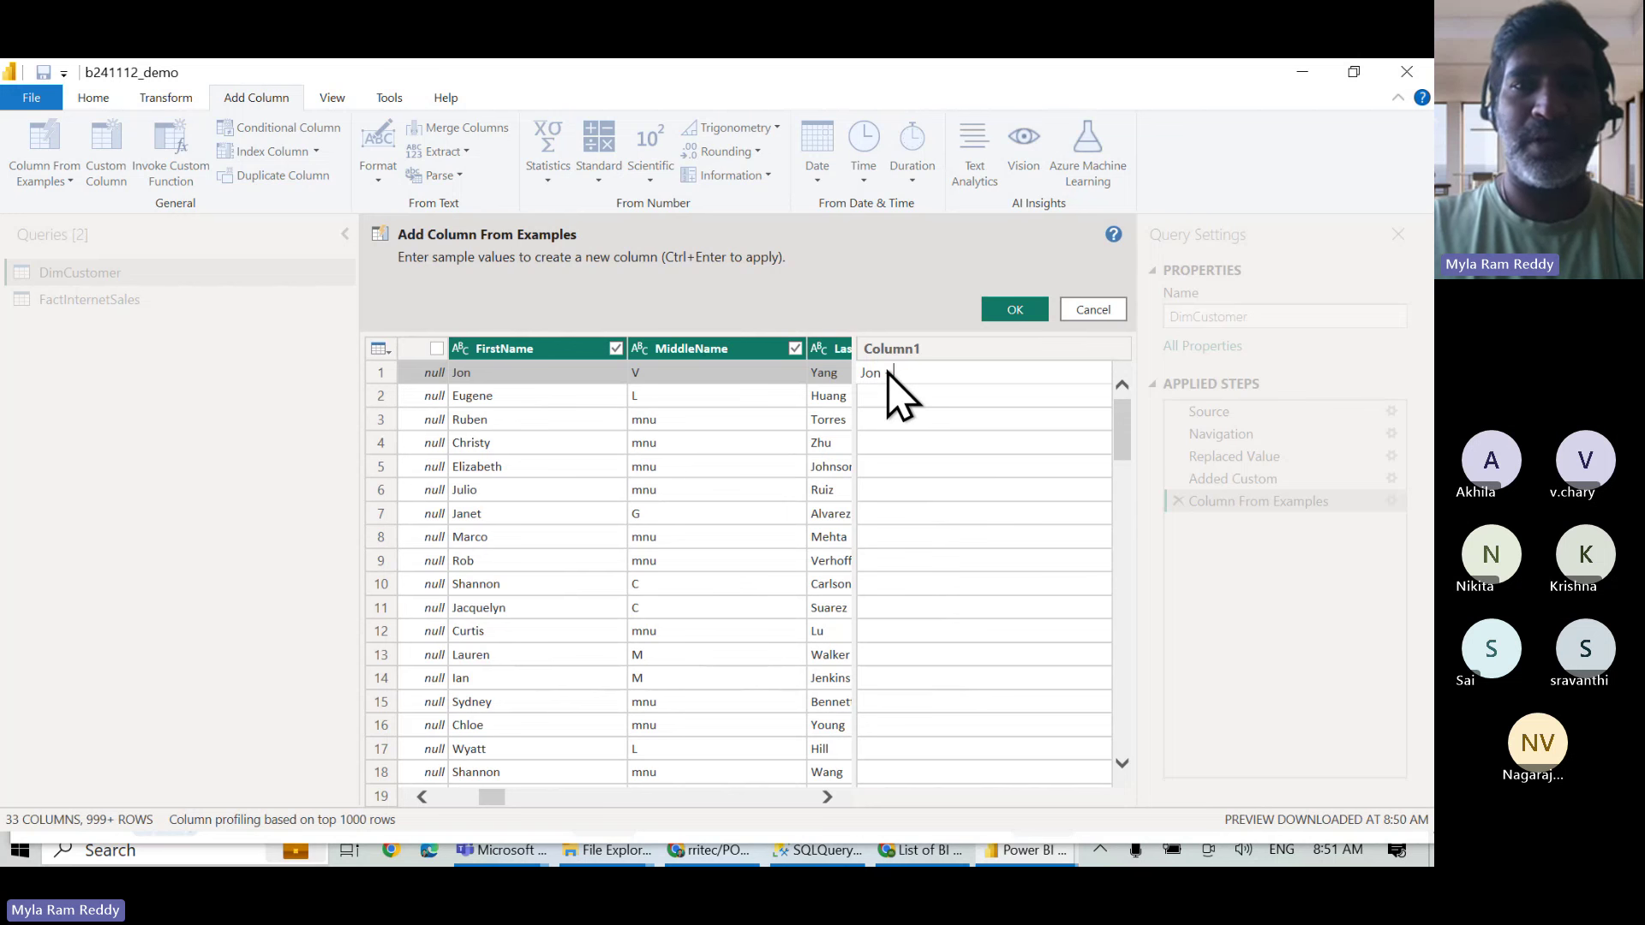
pyautogui.write('V')
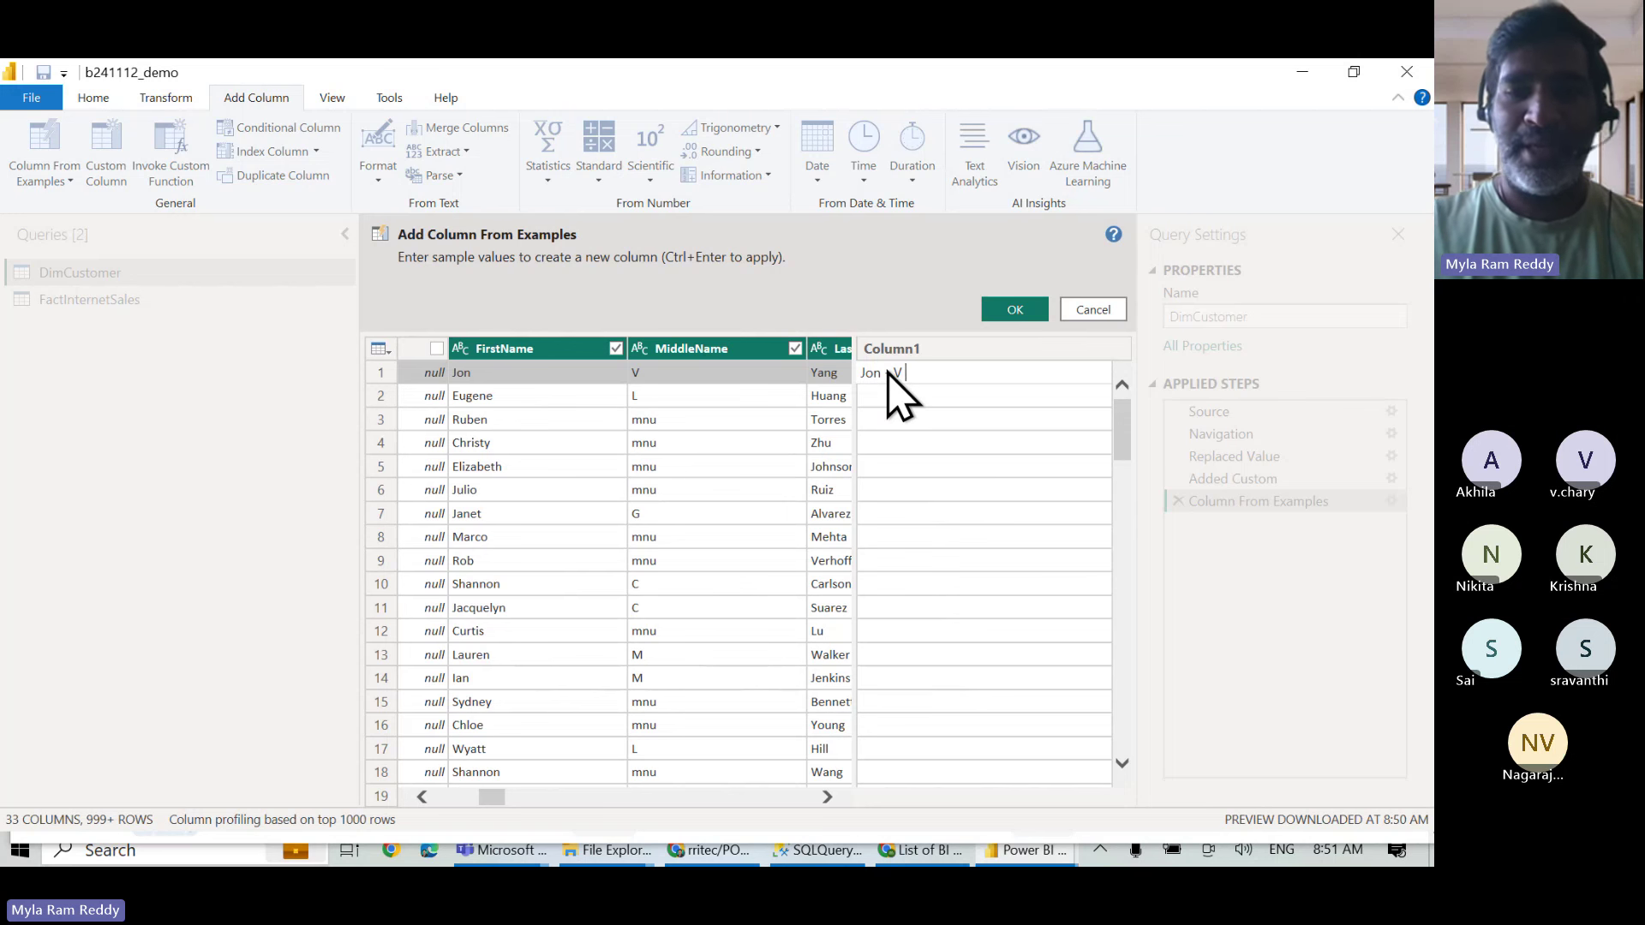
pyautogui.write(' - Ya')
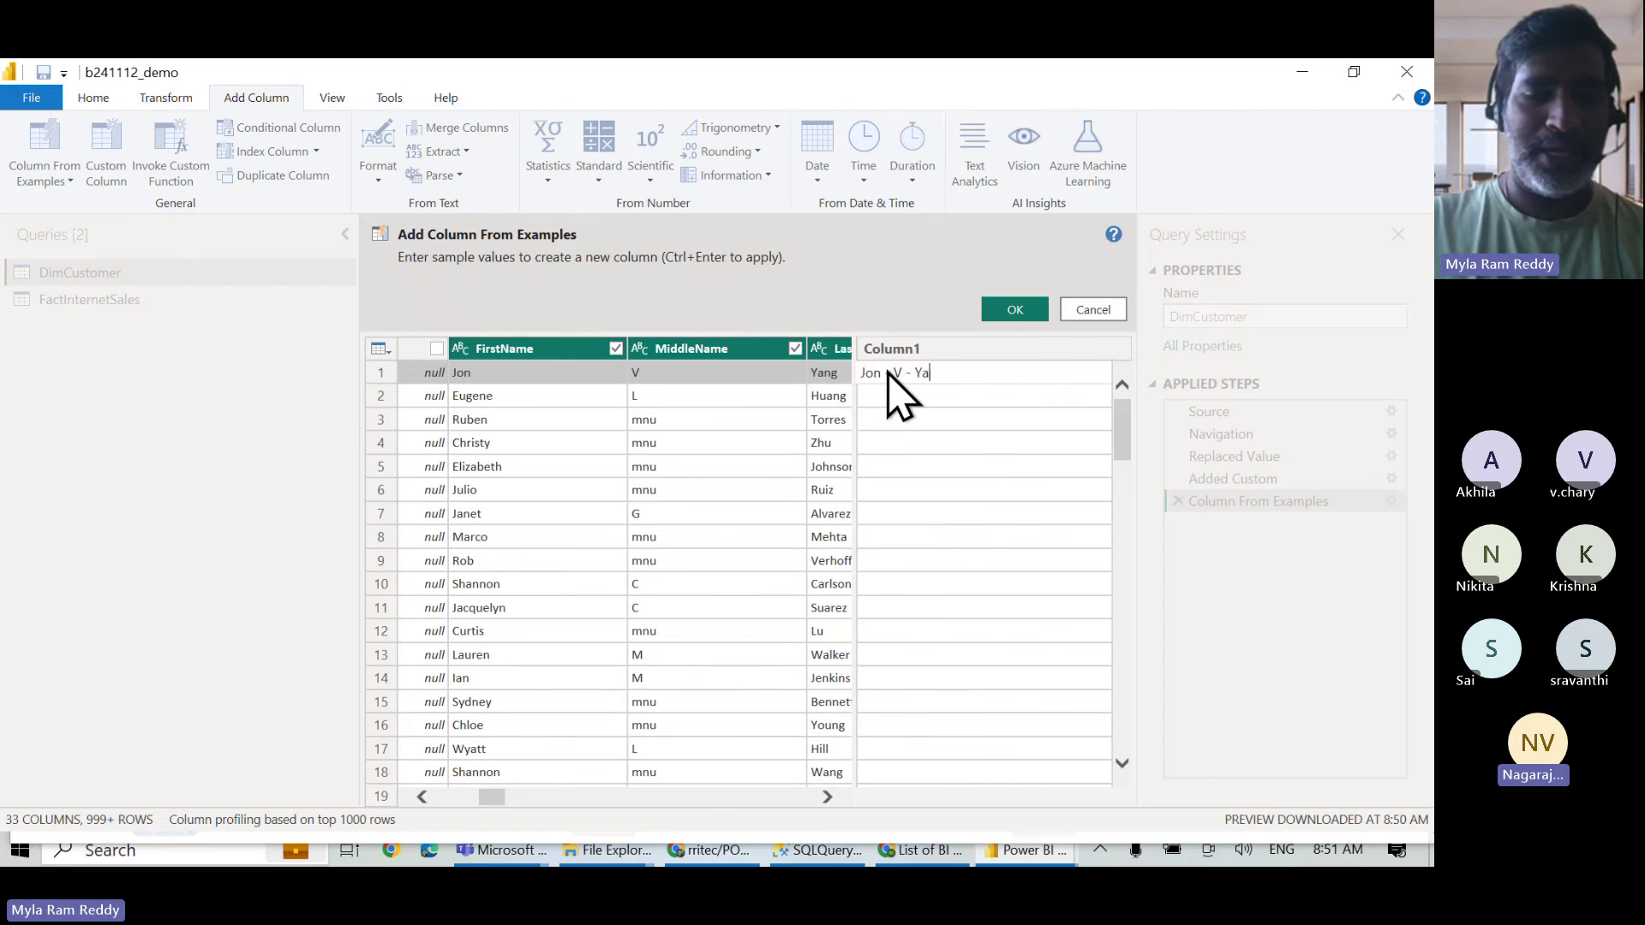
pyautogui.write('ng')
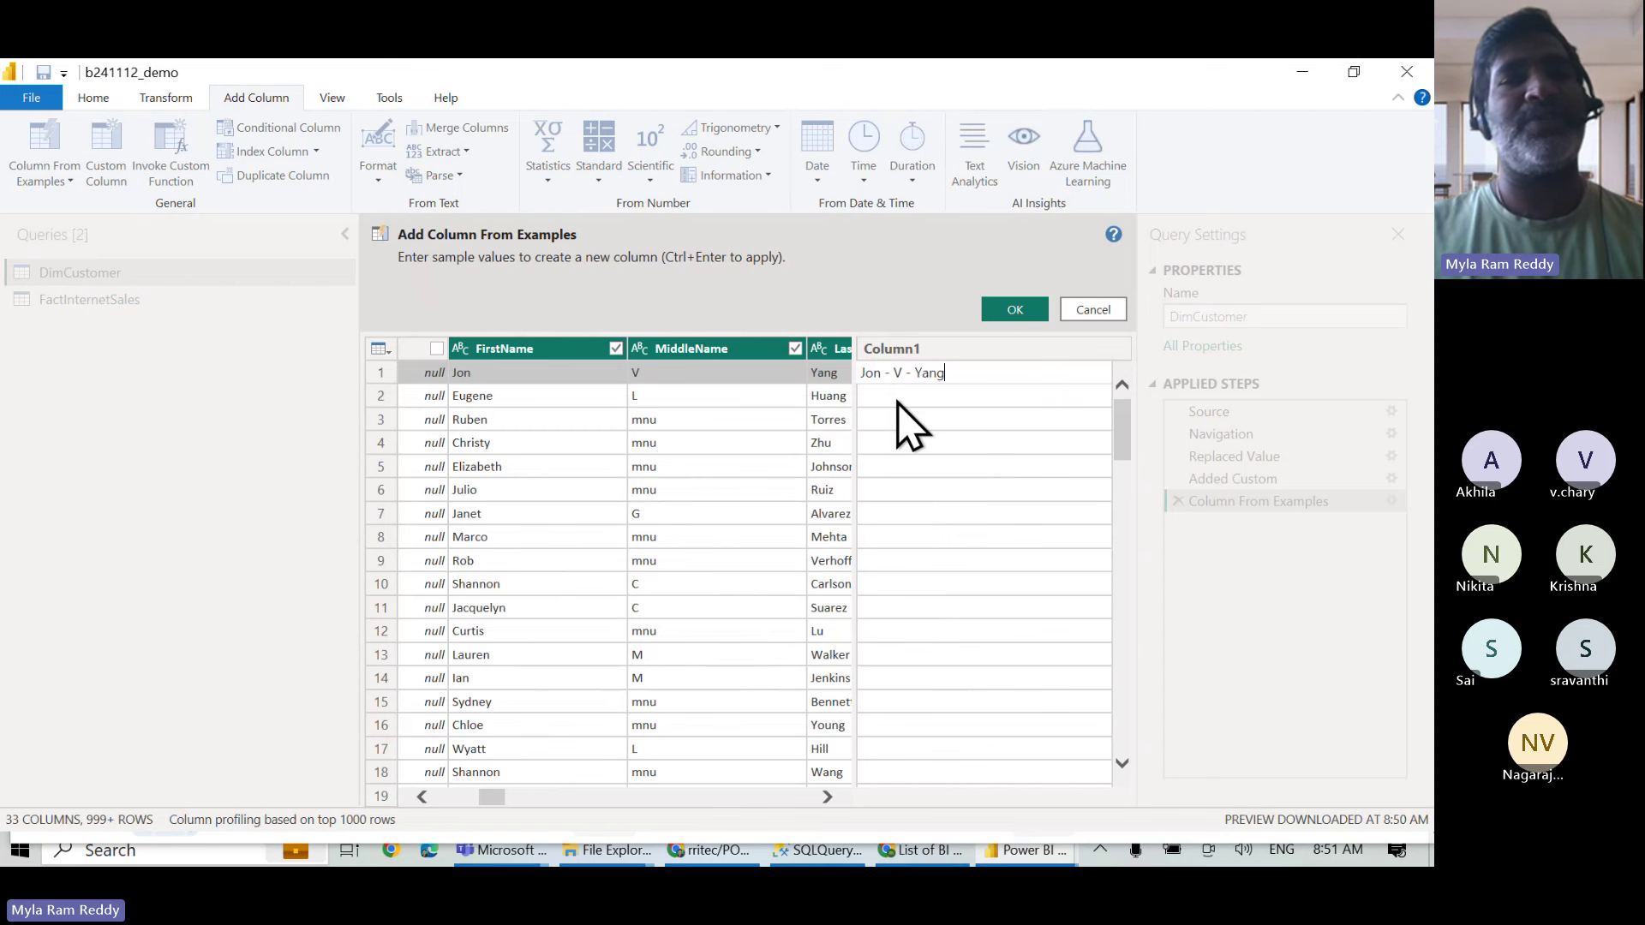
pyautogui.click(898, 401)
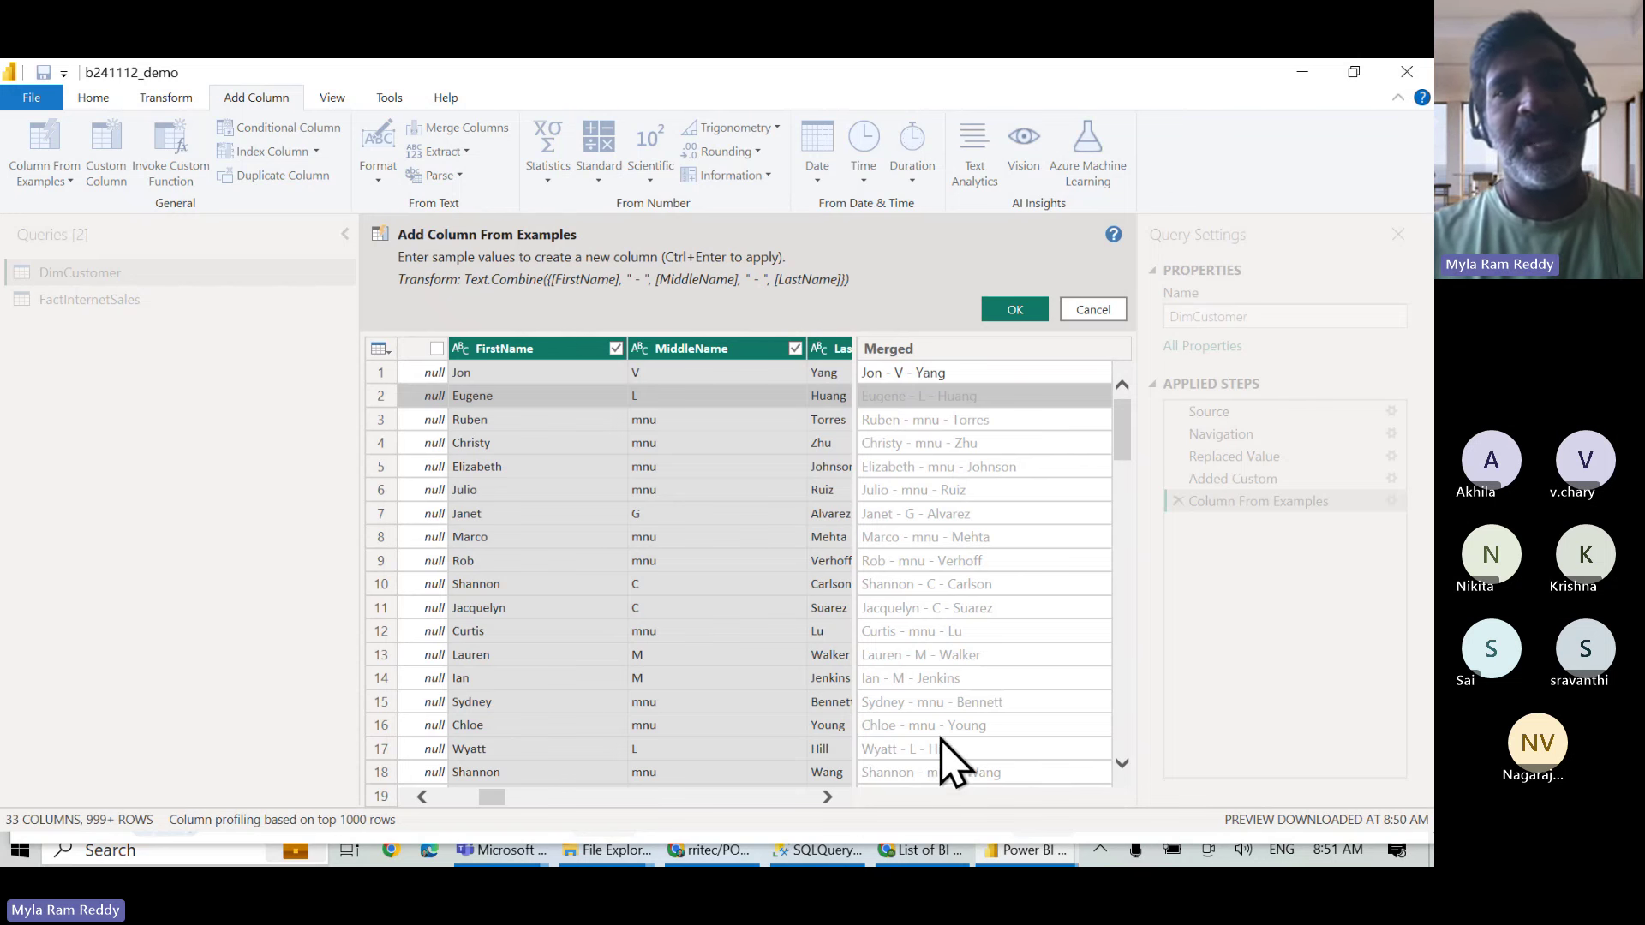
pyautogui.click(1014, 310)
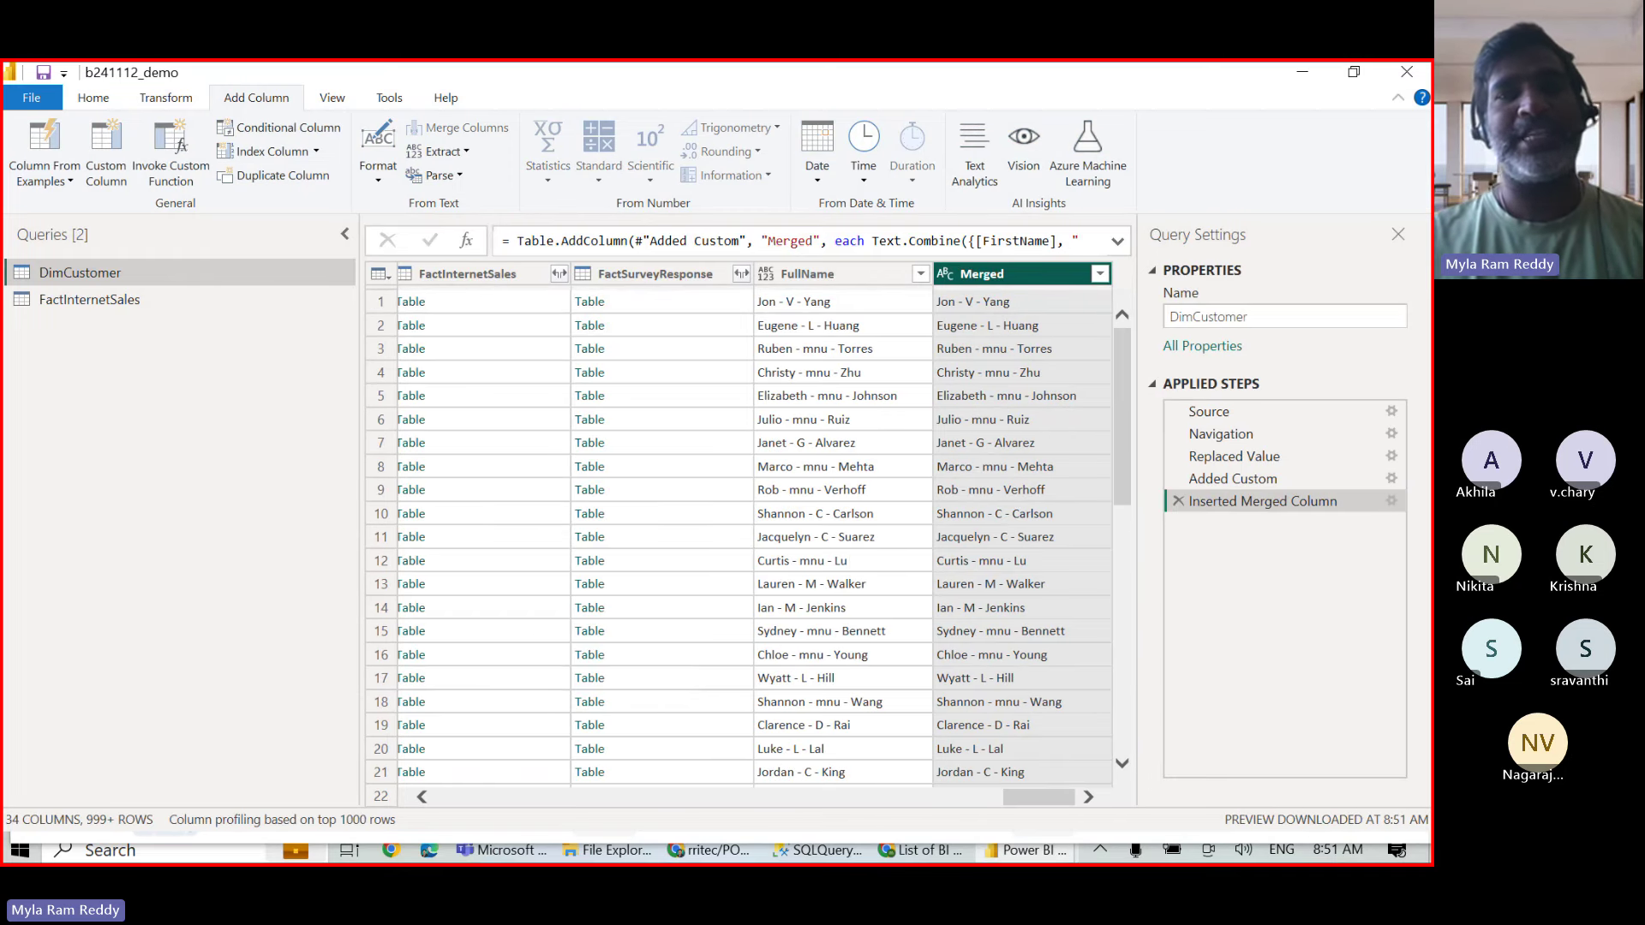
pyautogui.moveTo(746, 253)
pyautogui.mouseDown()
pyautogui.moveTo(1087, 347)
pyautogui.moveTo(1127, 590)
pyautogui.mouseUp()
pyautogui.moveTo(805, 410)
pyautogui.mouseDown()
pyautogui.moveTo(837, 442)
pyautogui.moveTo(893, 319)
pyautogui.mouseUp()
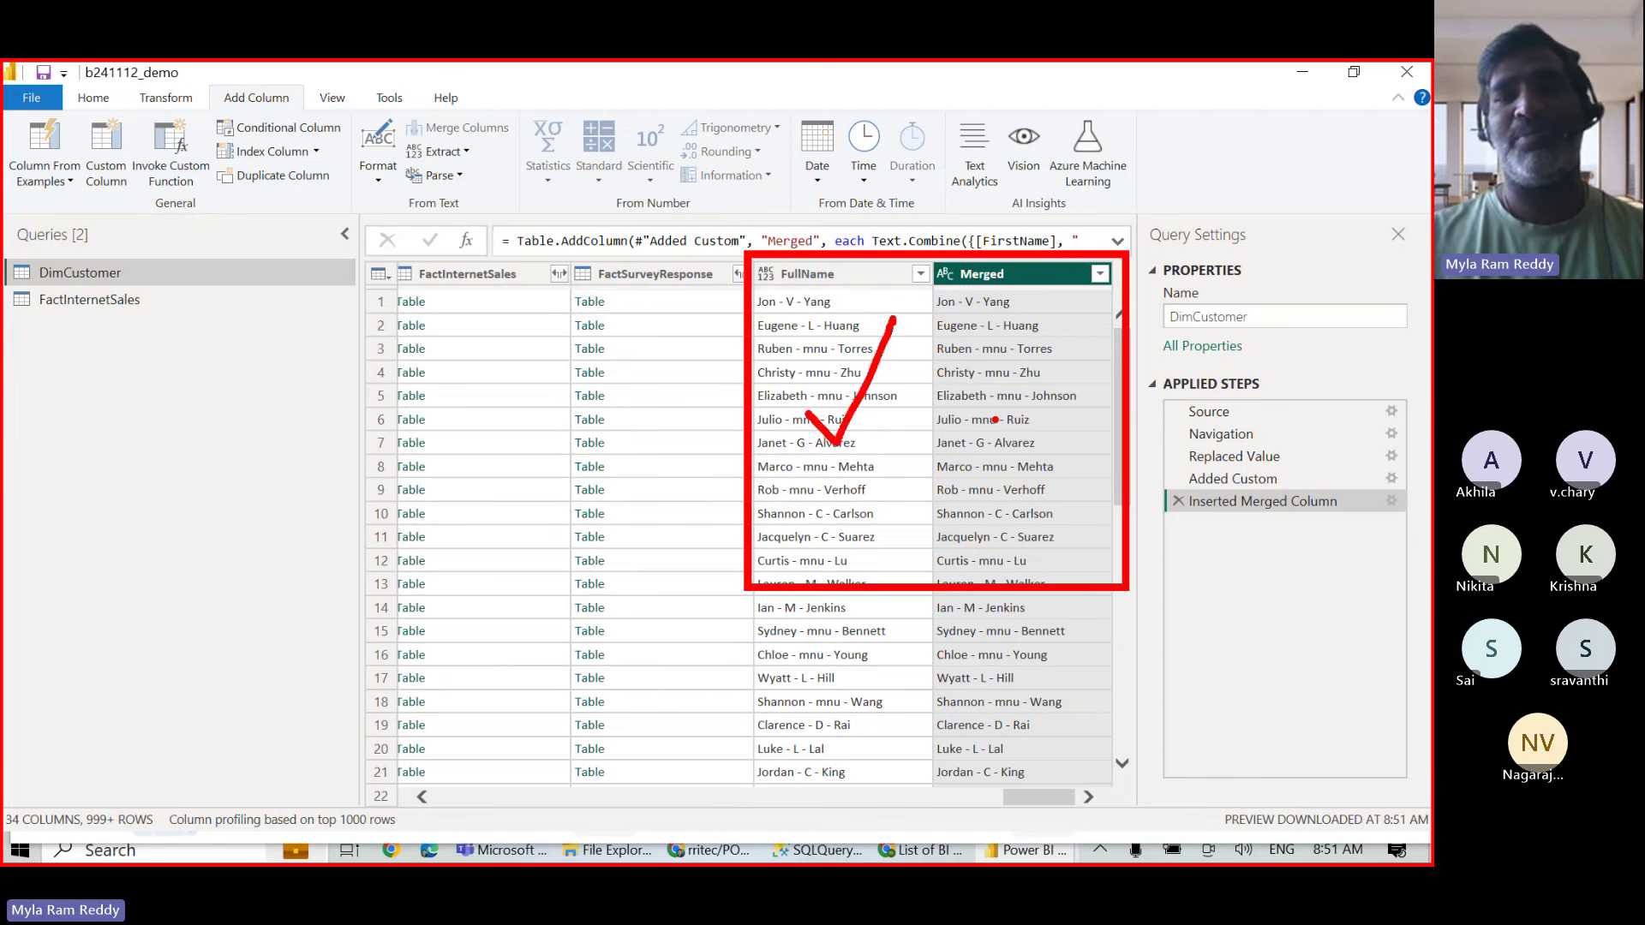
pyautogui.moveTo(995, 420); pyautogui.dragTo(1068, 365)
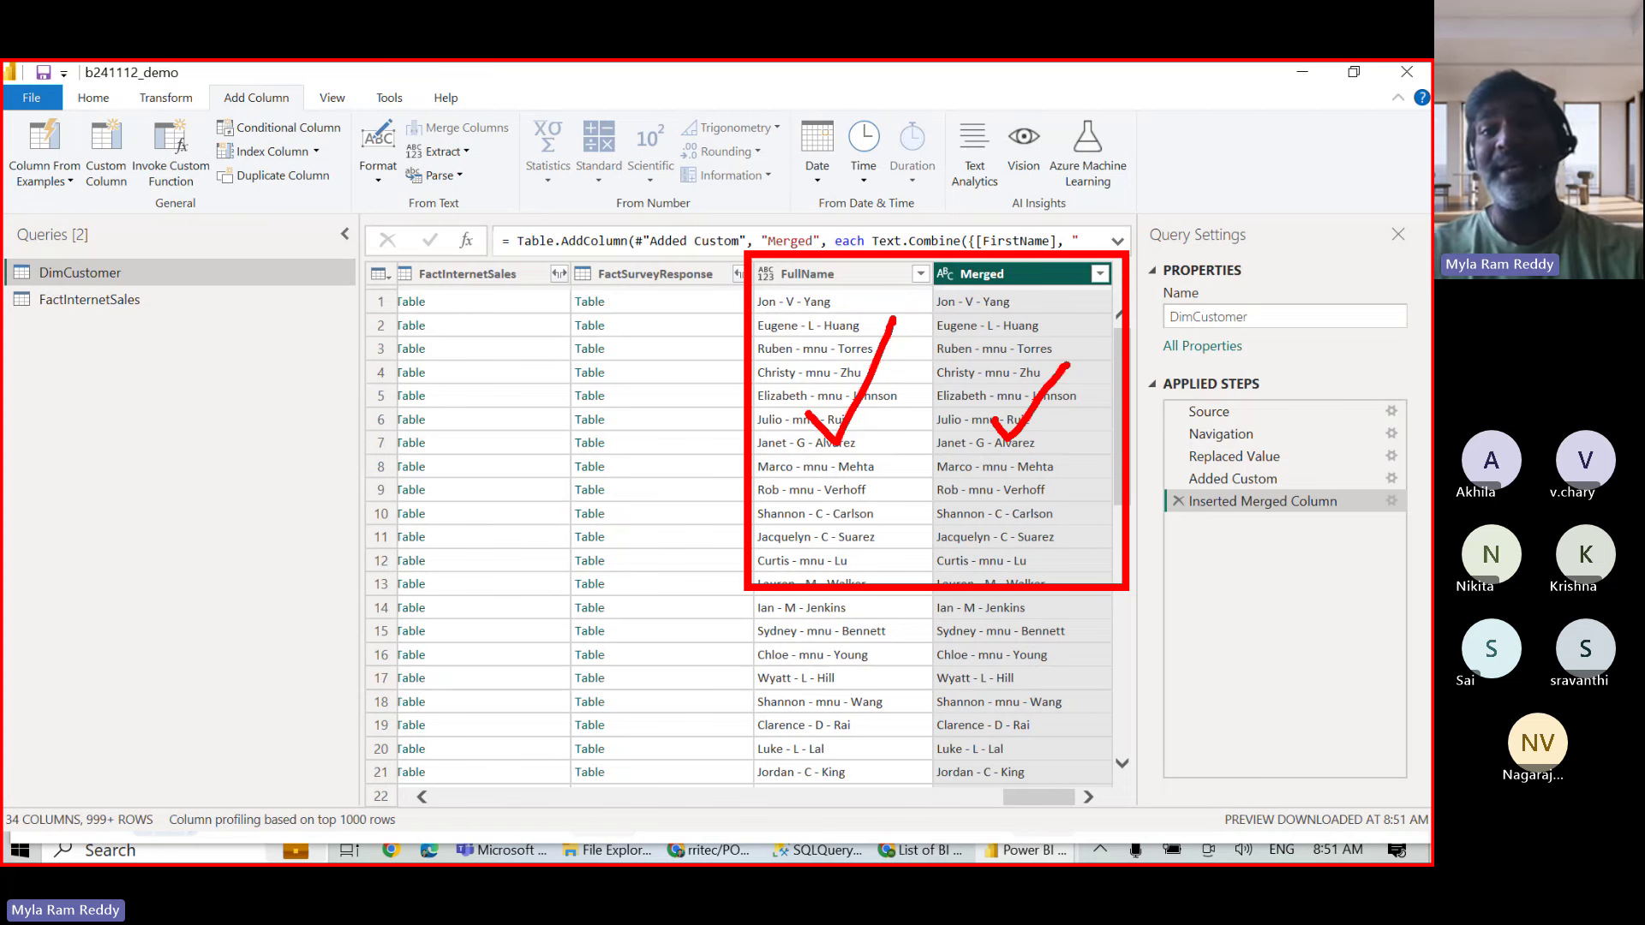
pyautogui.press('Escape')
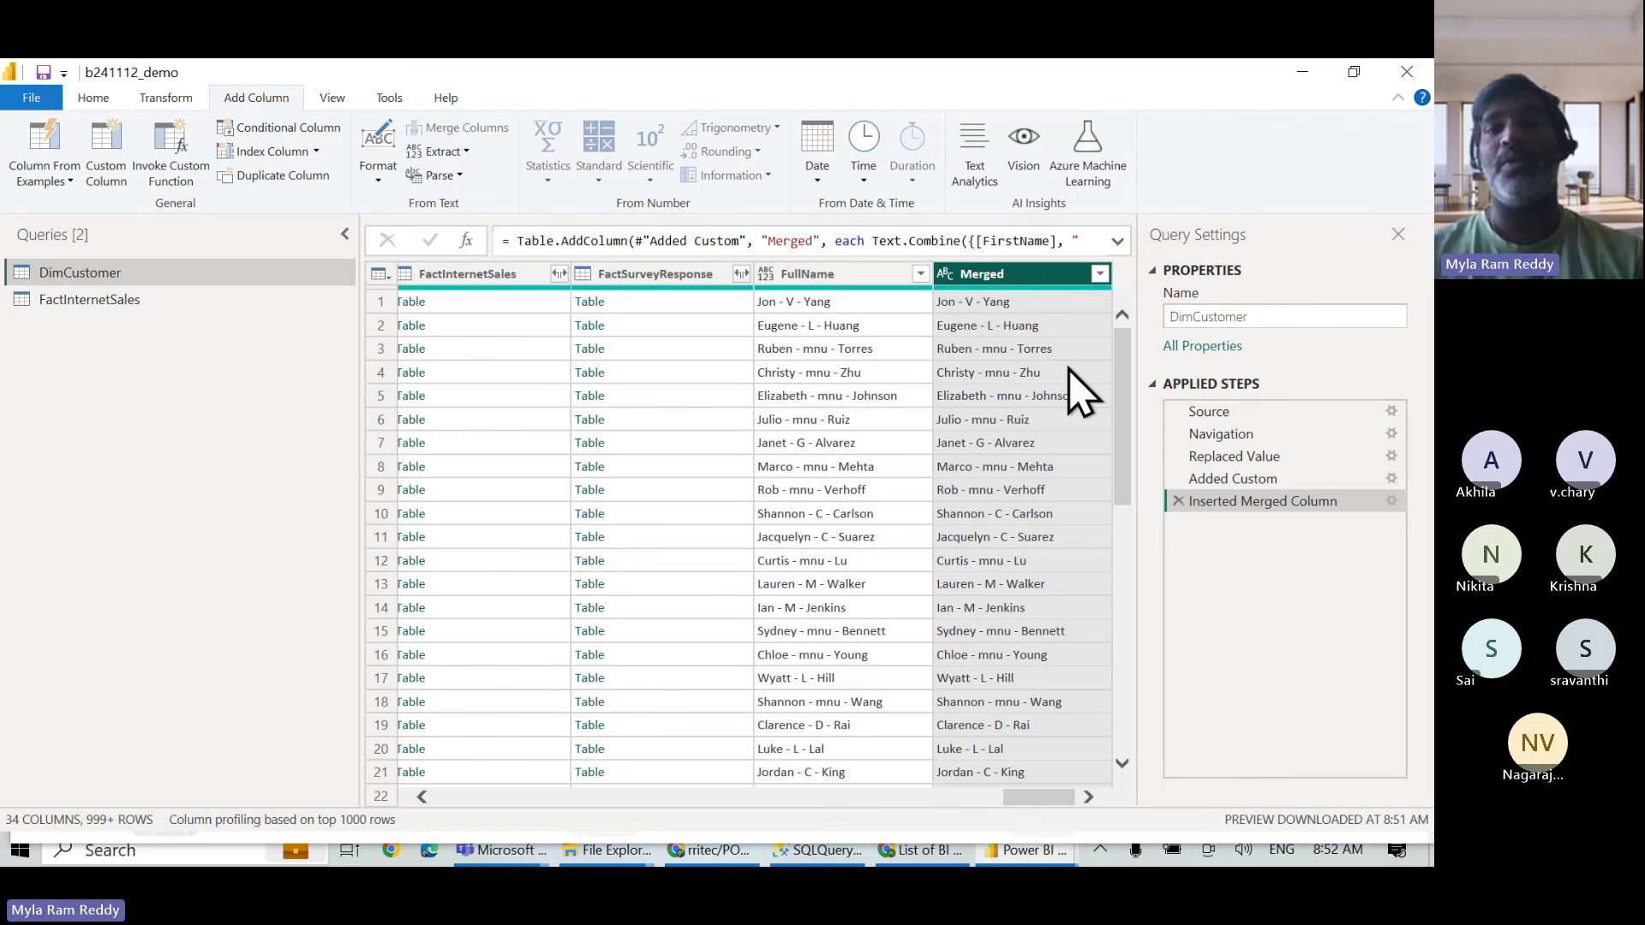
# Review the FullName custom column formula in the Added Custom step and close it without changes.
pyautogui.click(1236, 478)
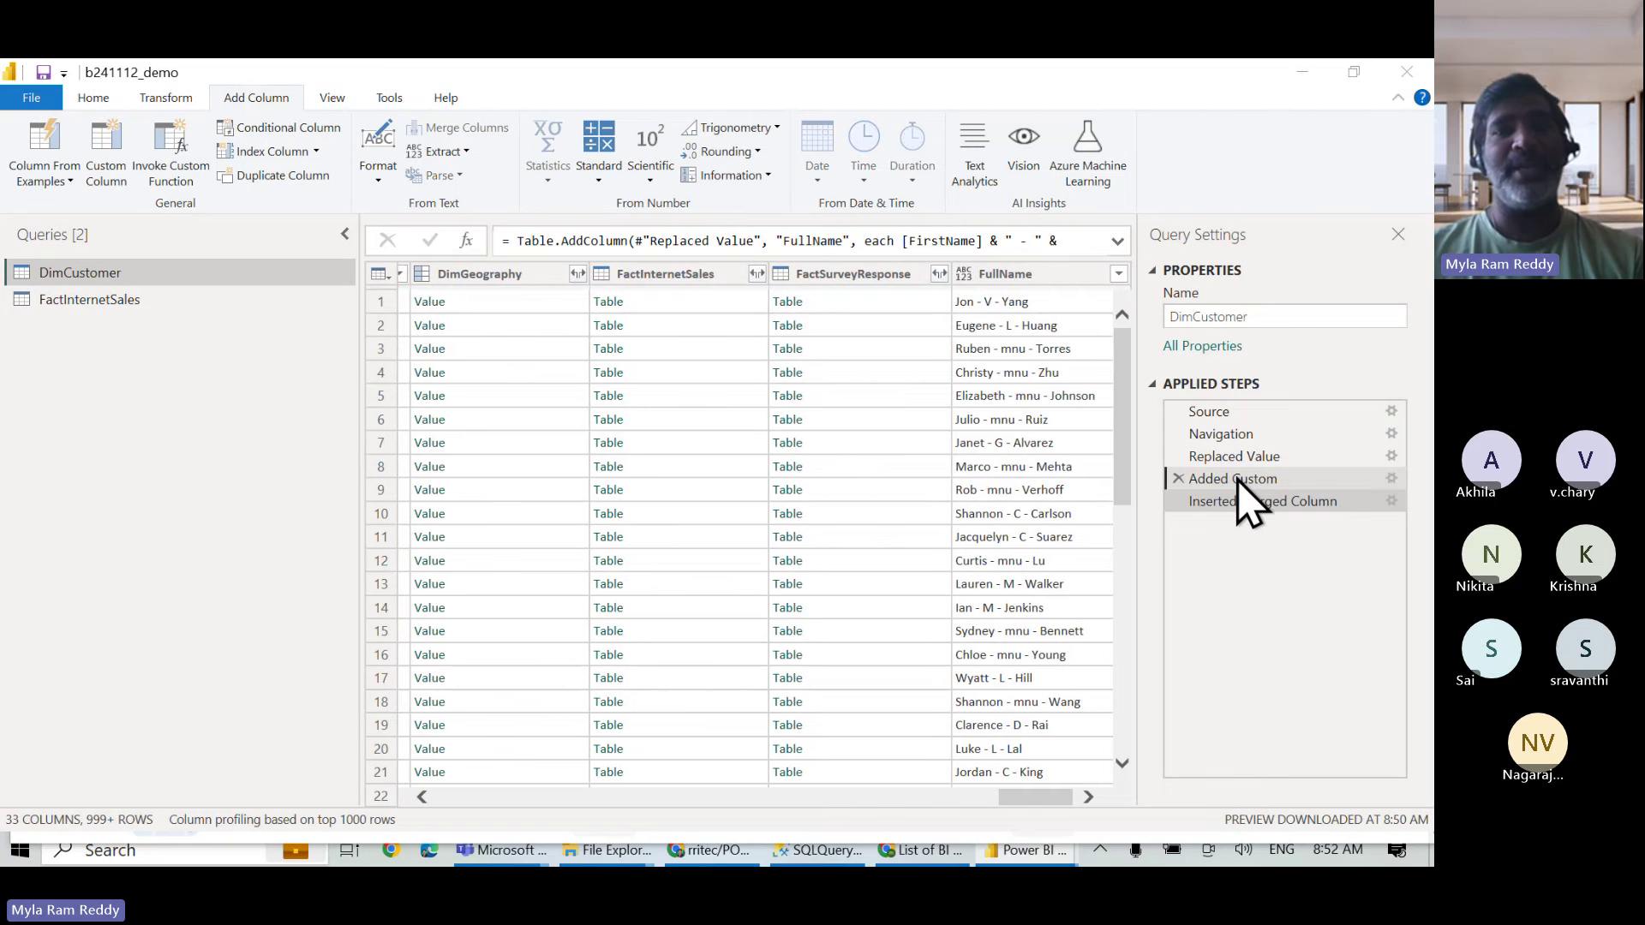
pyautogui.doubleClick(1238, 479)
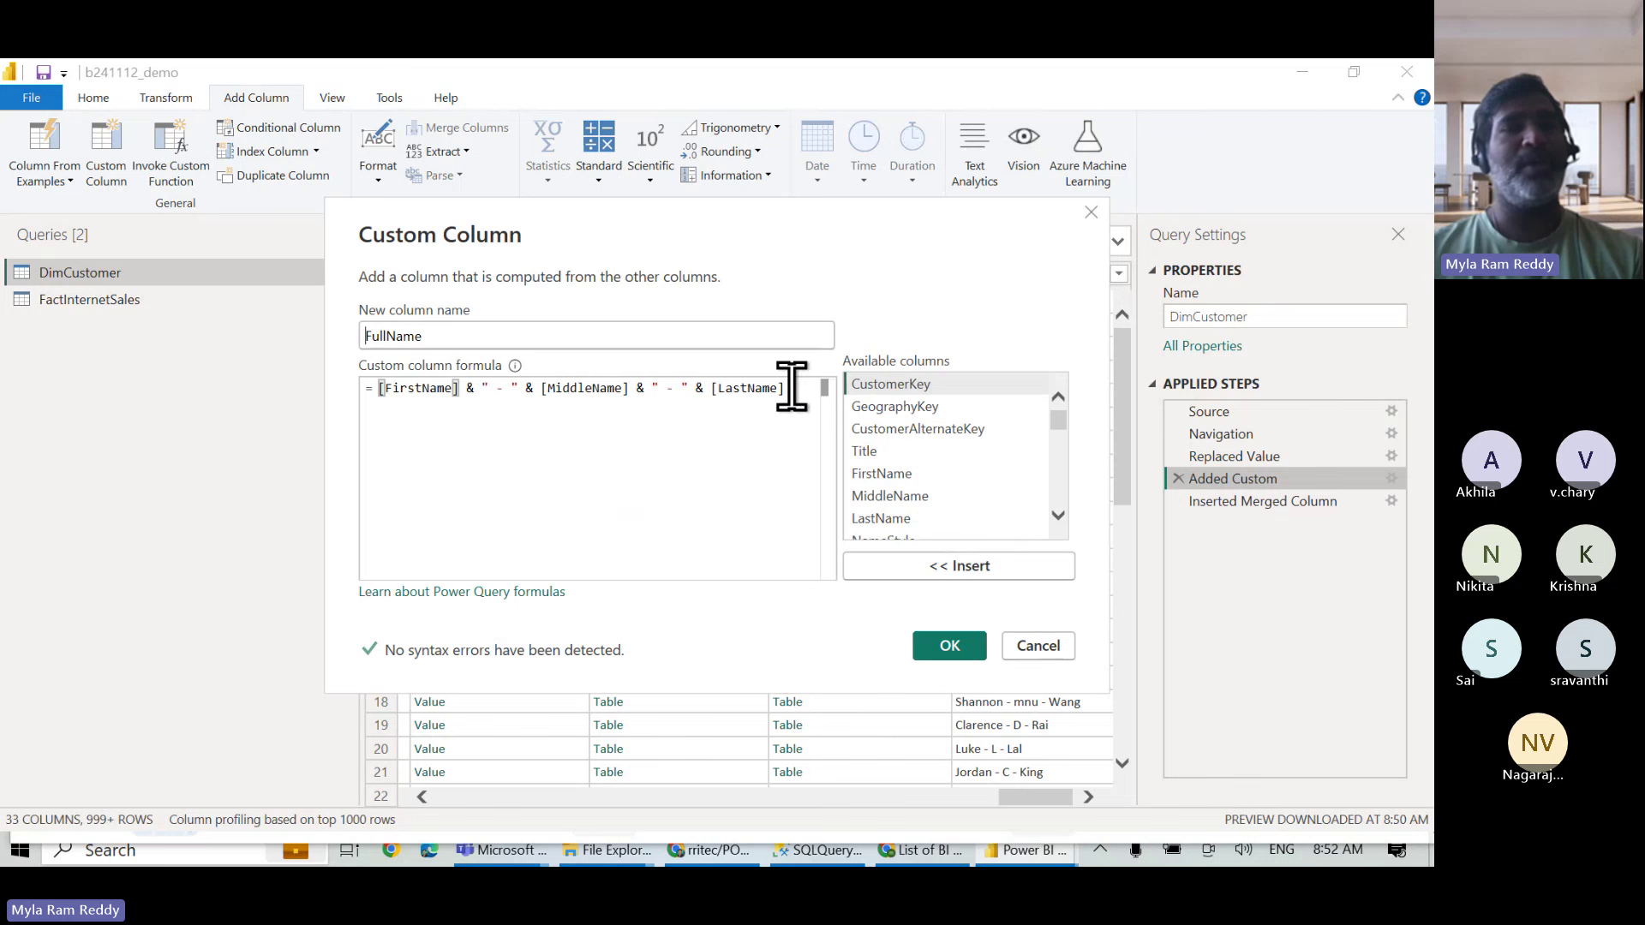
pyautogui.moveTo(792, 388); pyautogui.dragTo(331, 392)
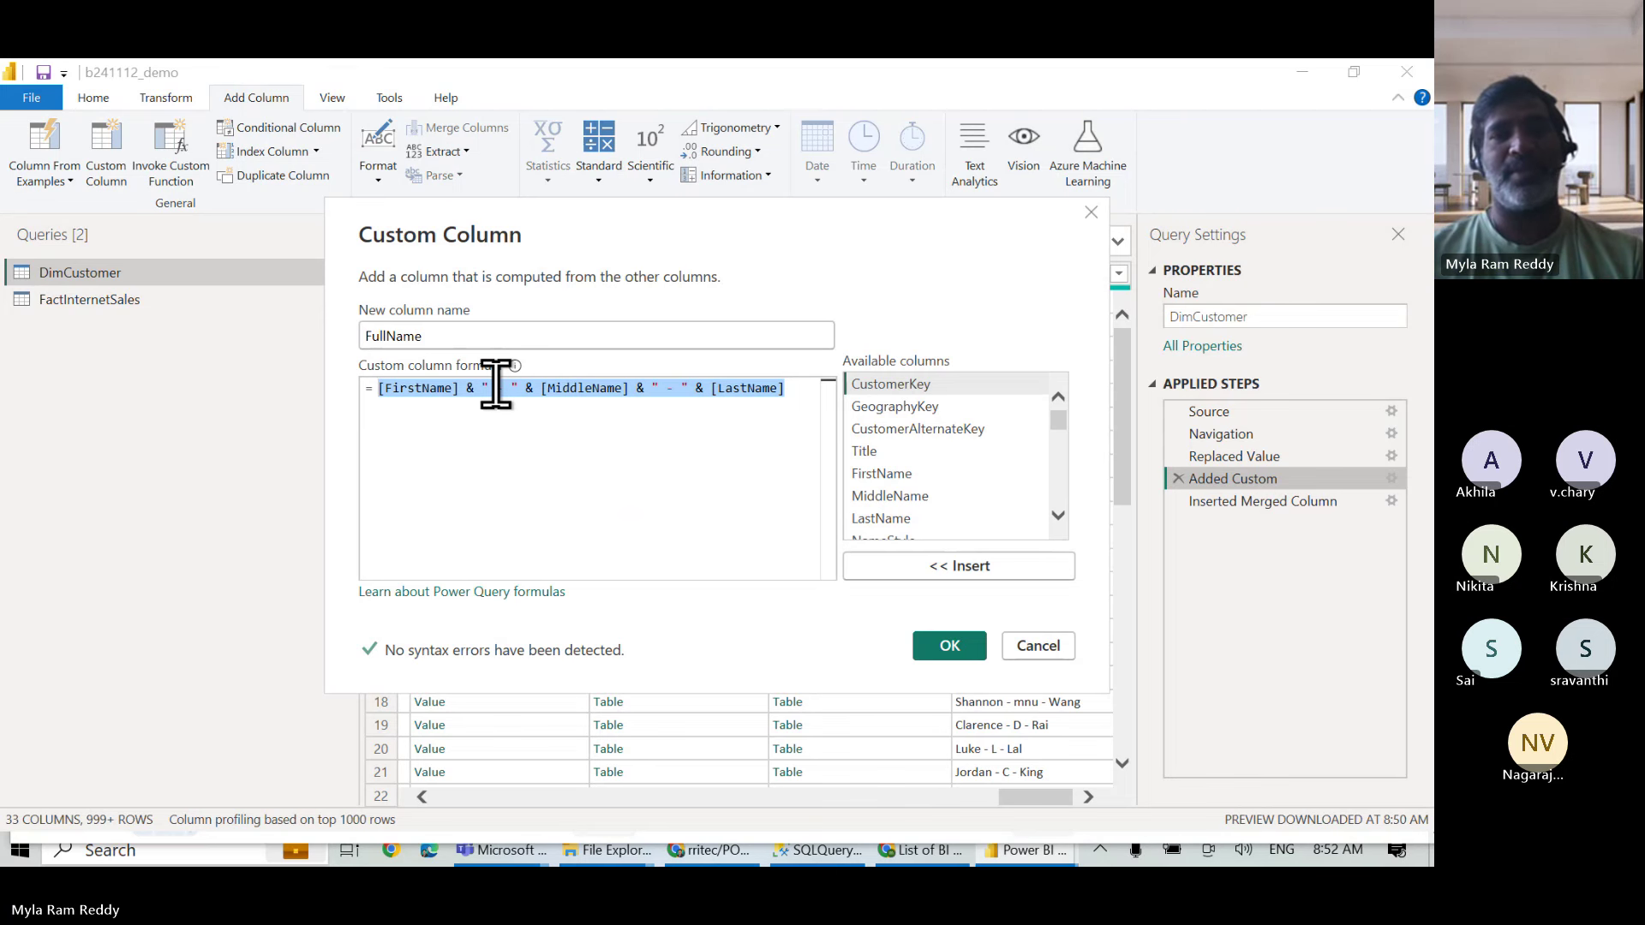
pyautogui.click(1040, 646)
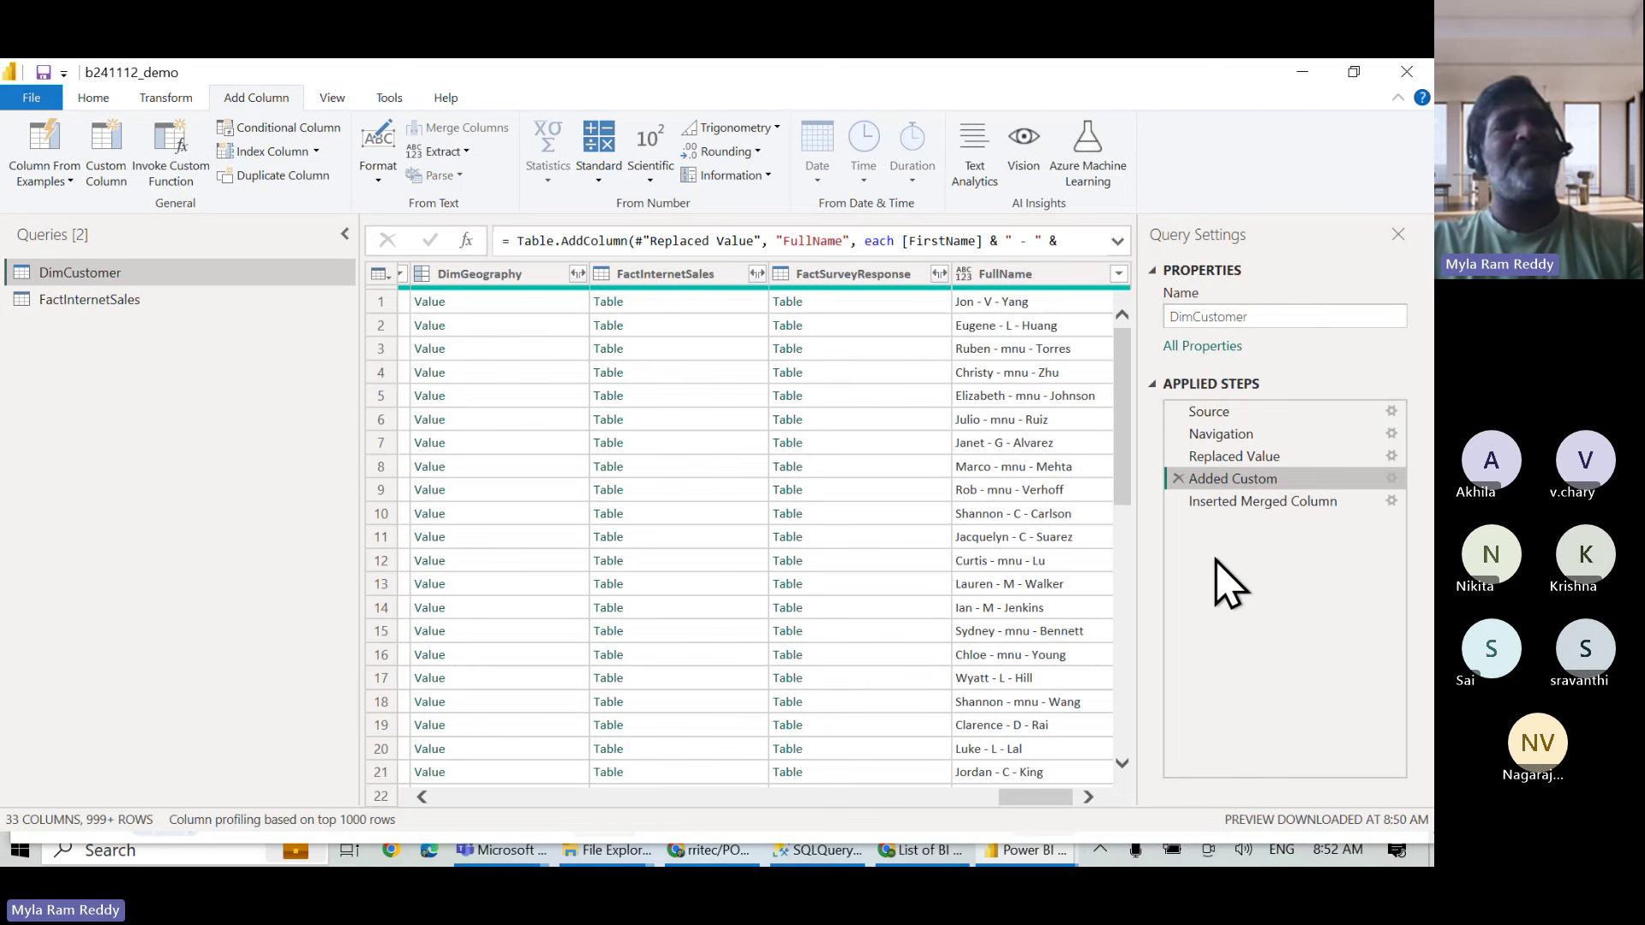
# Review the Text.Combine formula behind the Merged column in the Inserted Merged Column step, keeping it as it is.
pyautogui.click(1265, 504)
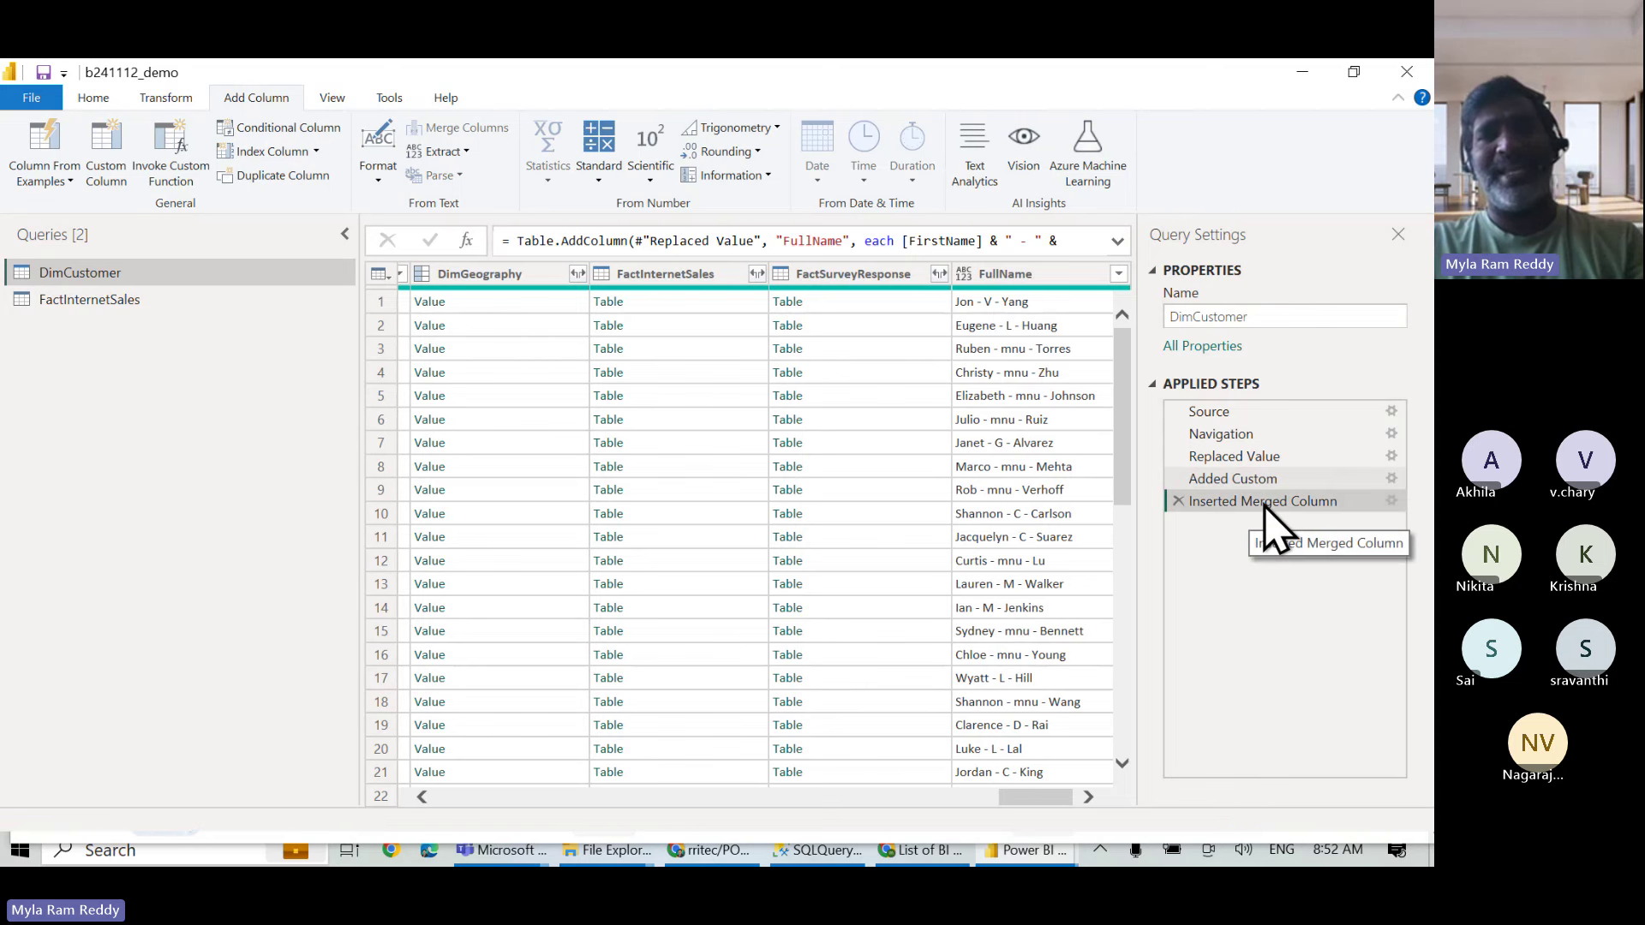
pyautogui.click(882, 558)
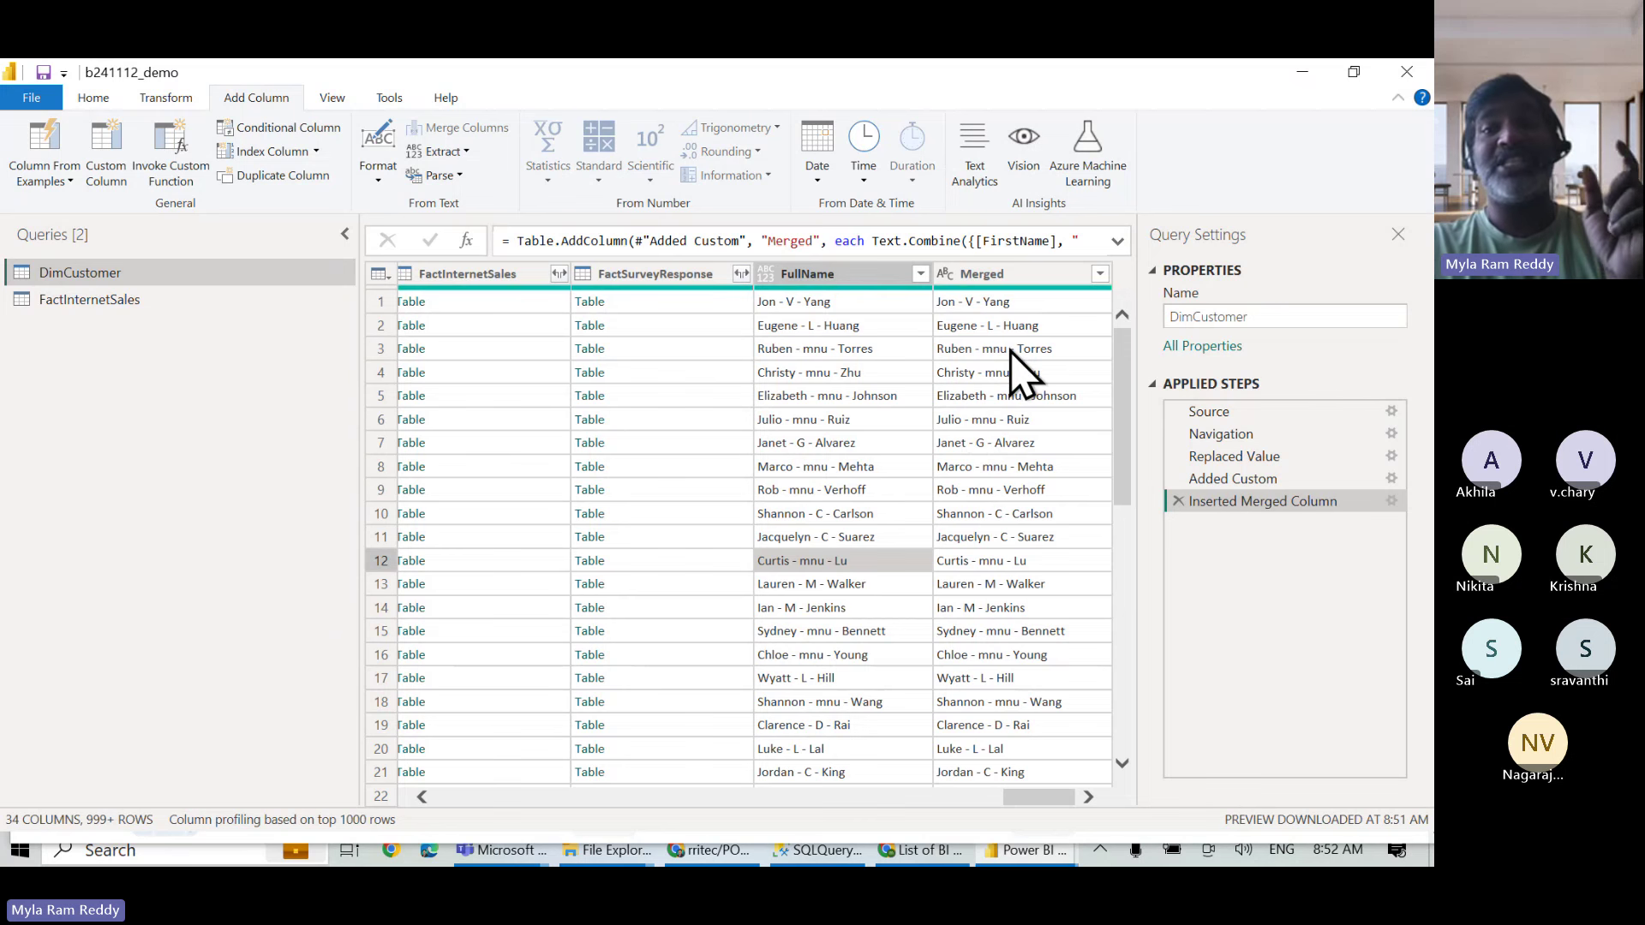
pyautogui.doubleClick(1231, 511)
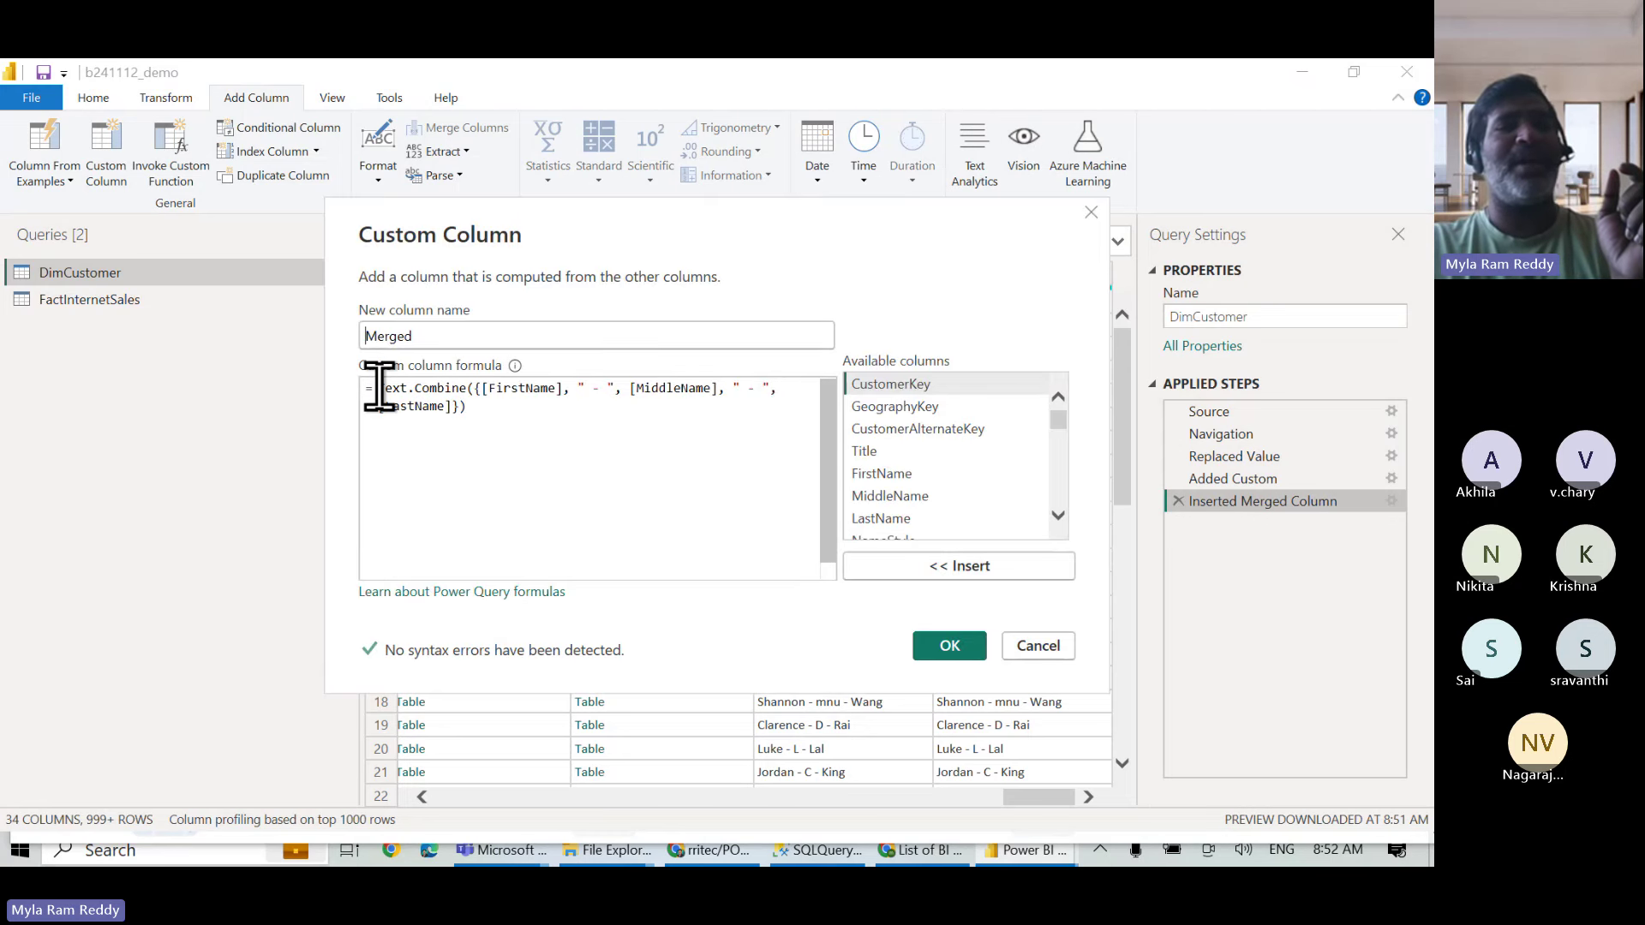
pyautogui.moveTo(380, 388); pyautogui.dragTo(683, 422)
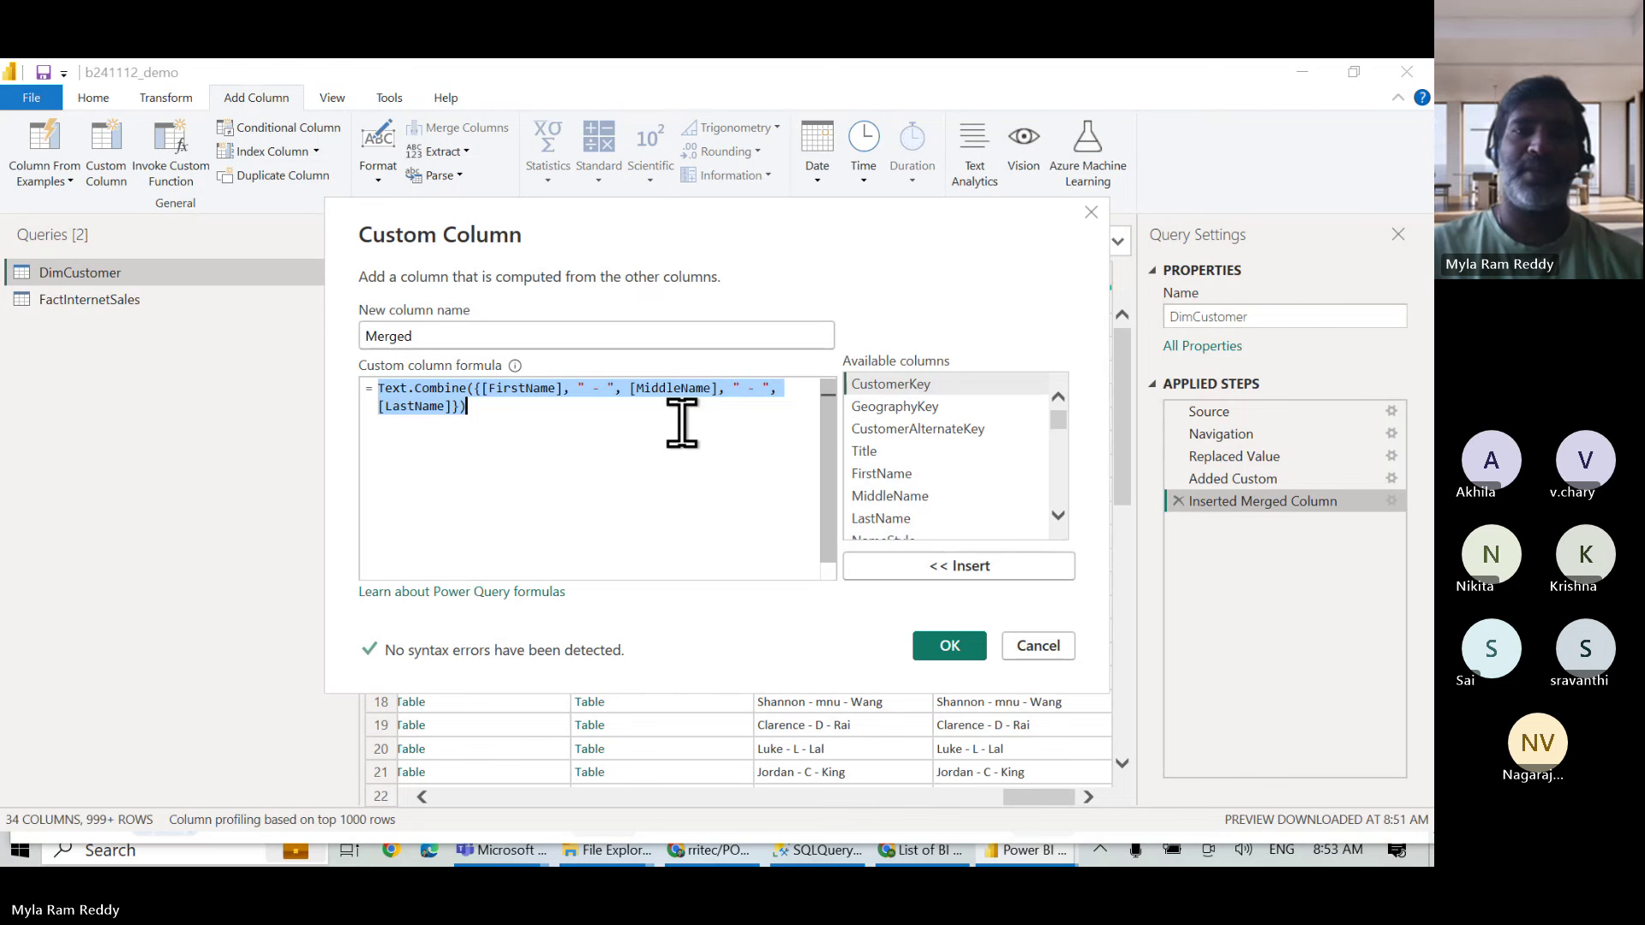
pyautogui.click(979, 652)
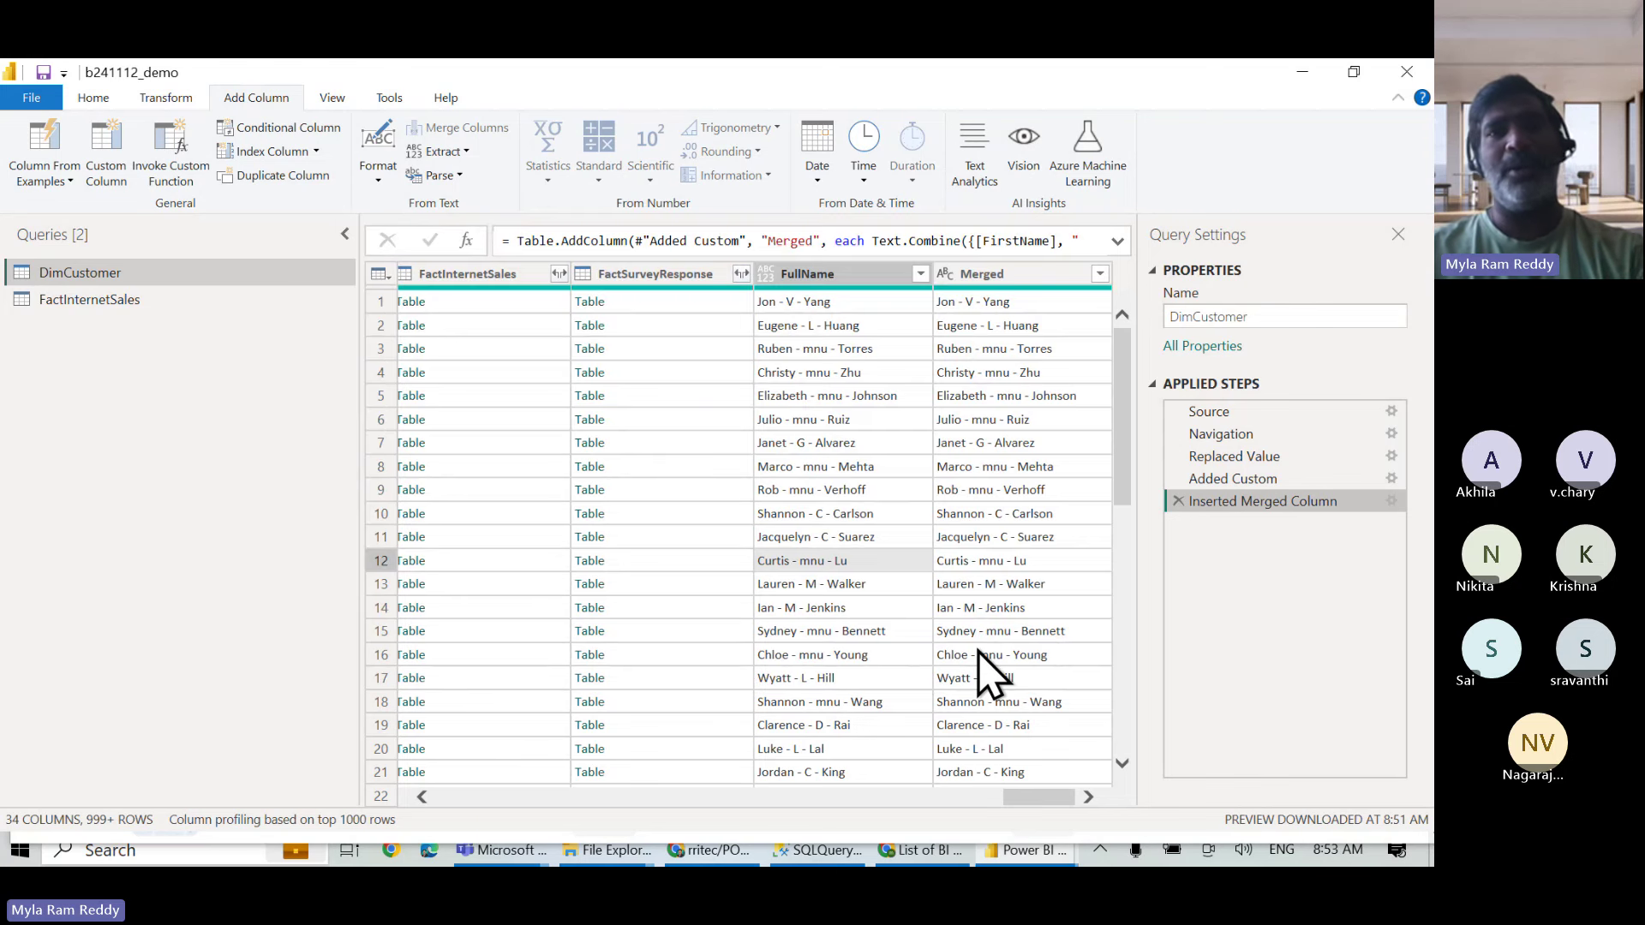
pyautogui.moveTo(942, 102); pyautogui.dragTo(1191, 230)
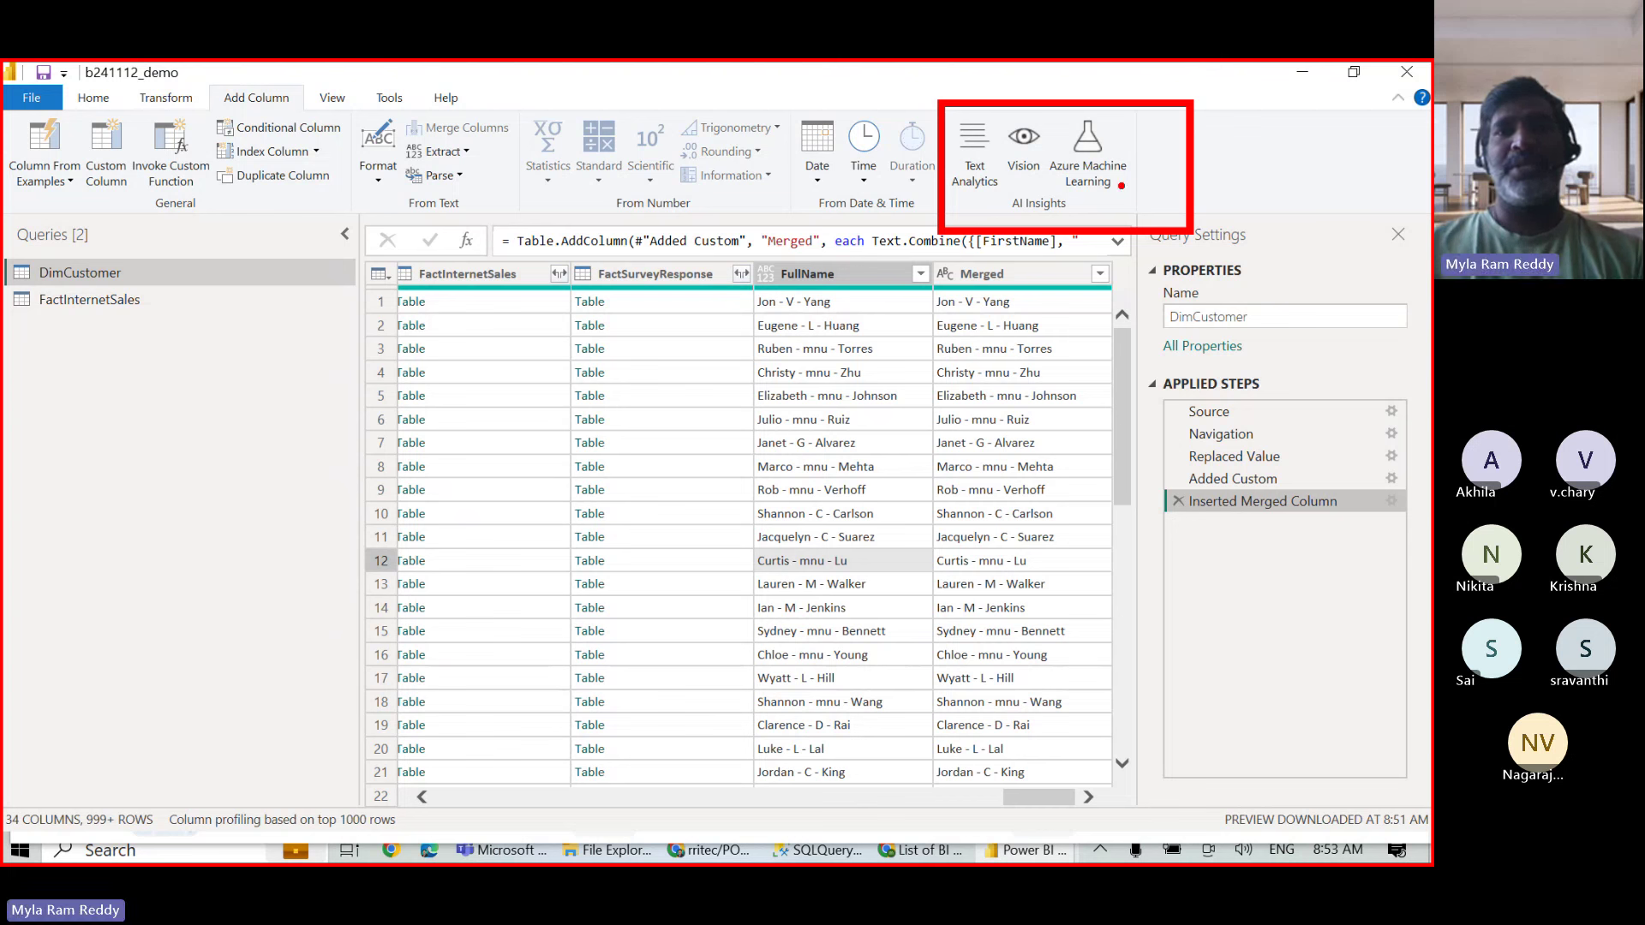
pyautogui.moveTo(1122, 185); pyautogui.dragTo(1185, 124)
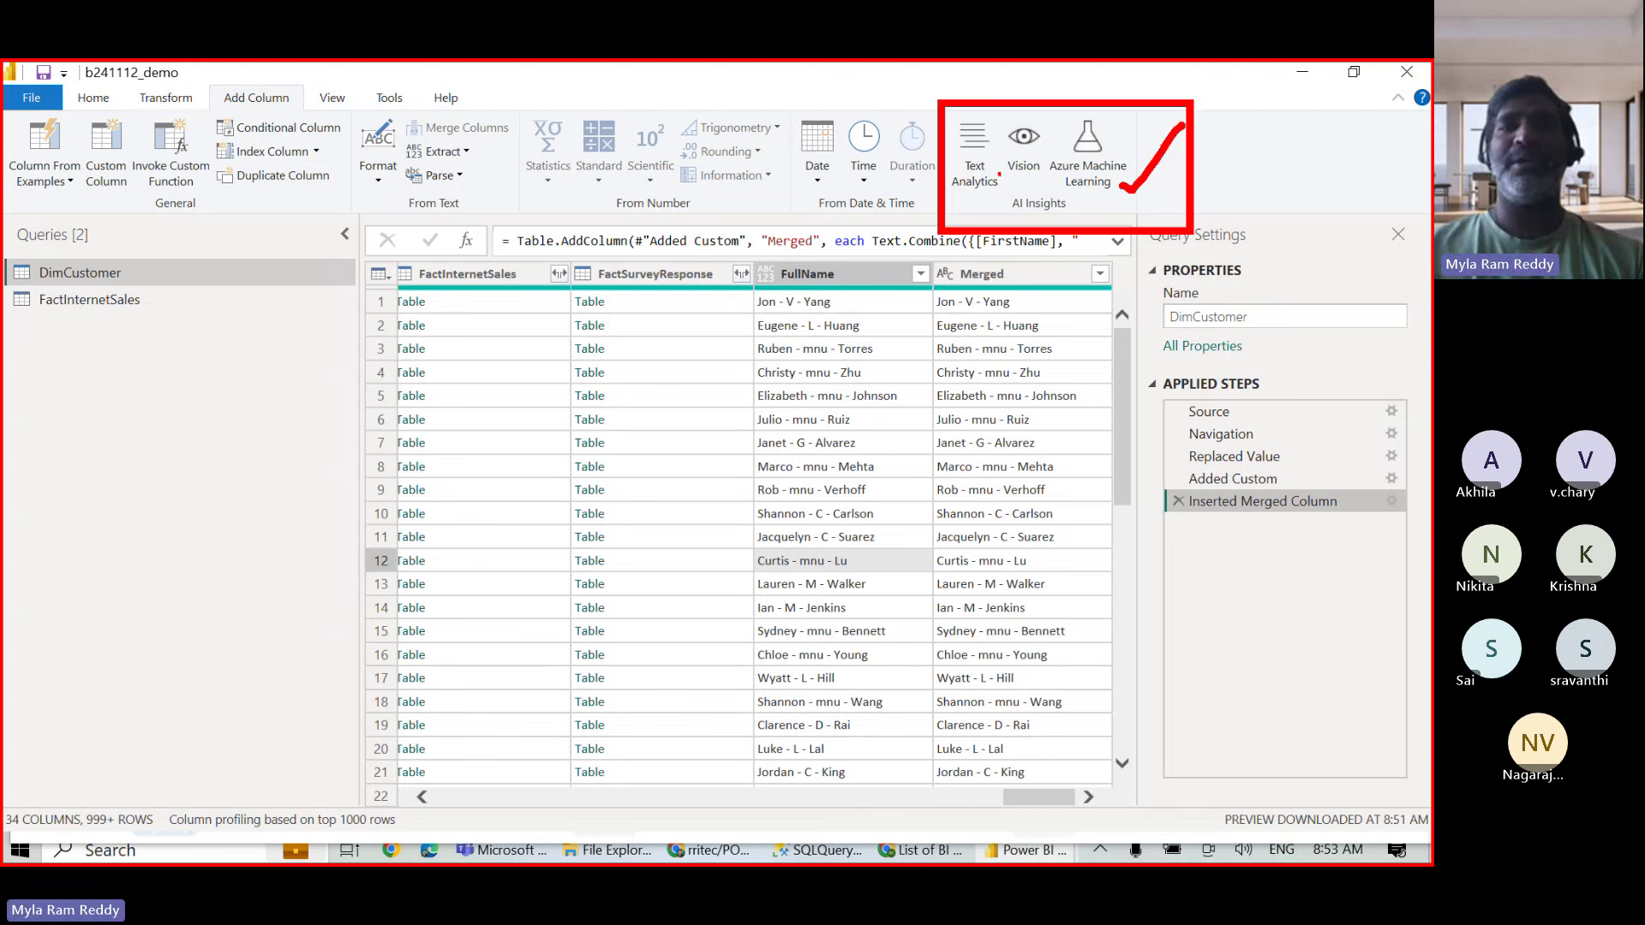
pyautogui.moveTo(1016, 171); pyautogui.dragTo(1041, 131)
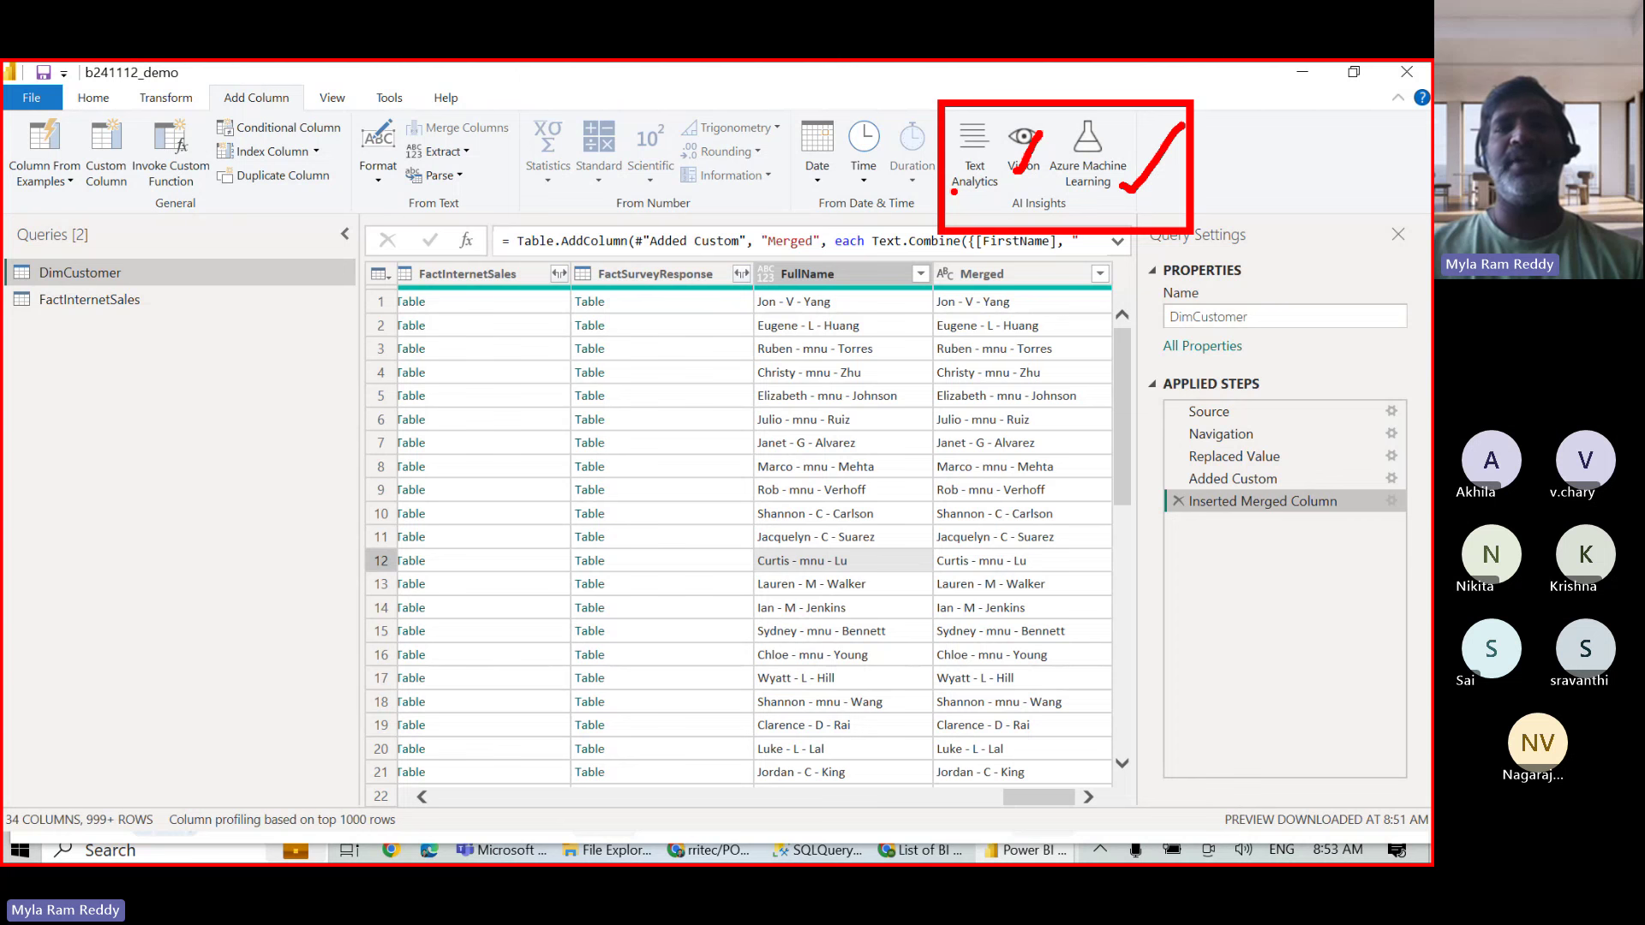
pyautogui.moveTo(954, 192); pyautogui.dragTo(986, 161)
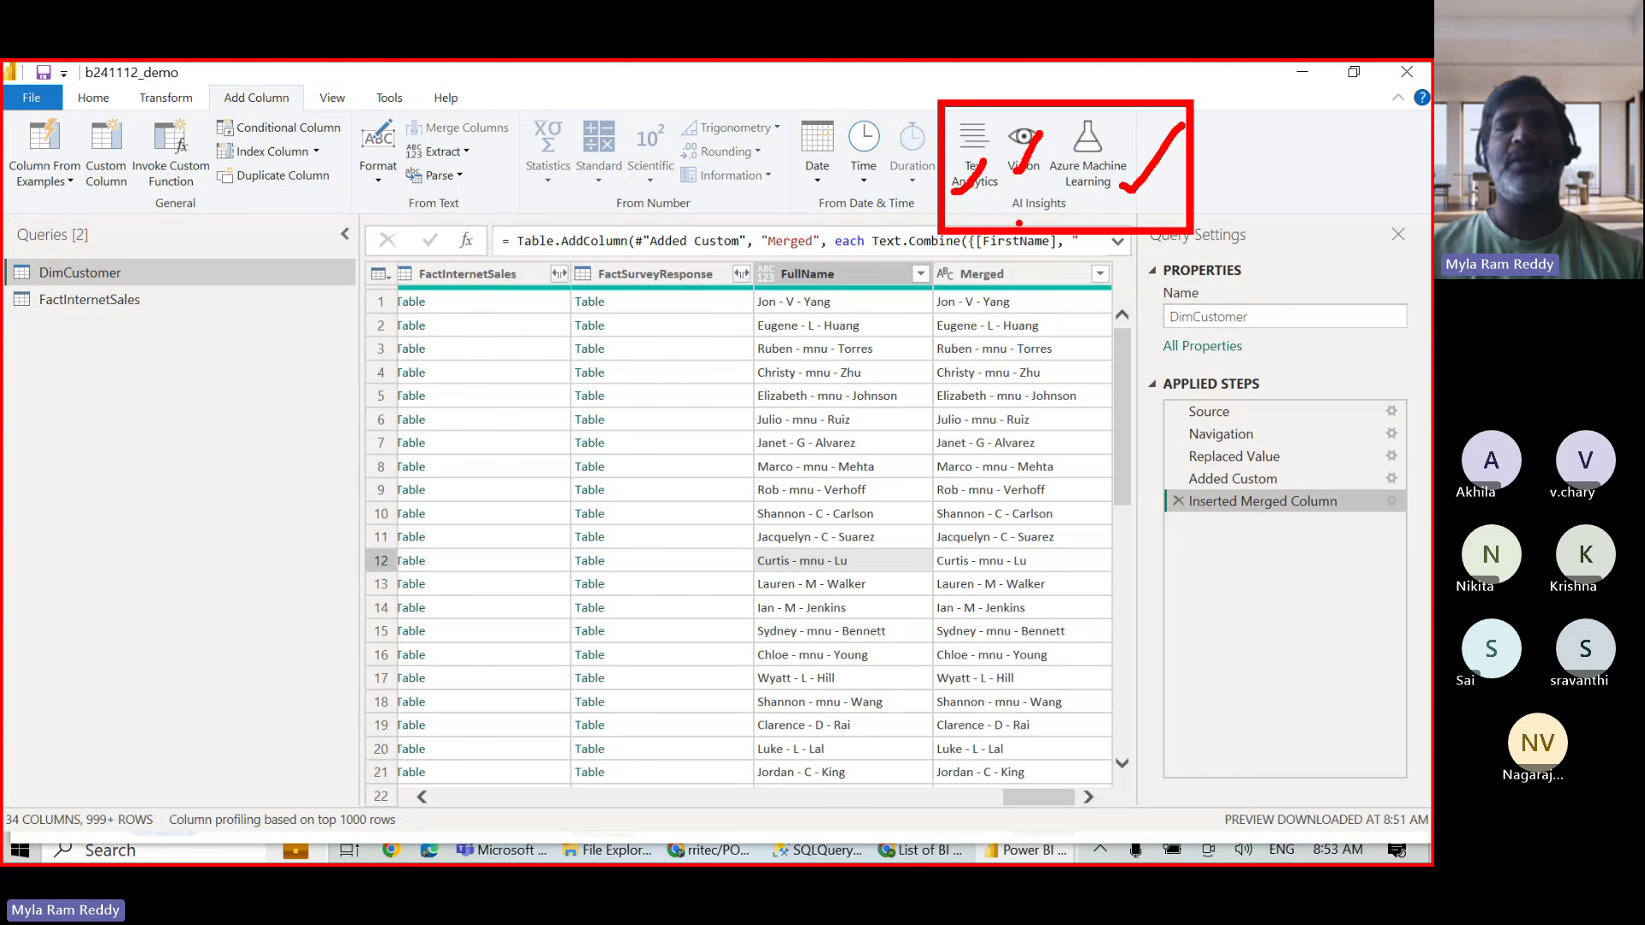
pyautogui.moveTo(1019, 224); pyautogui.dragTo(1081, 218)
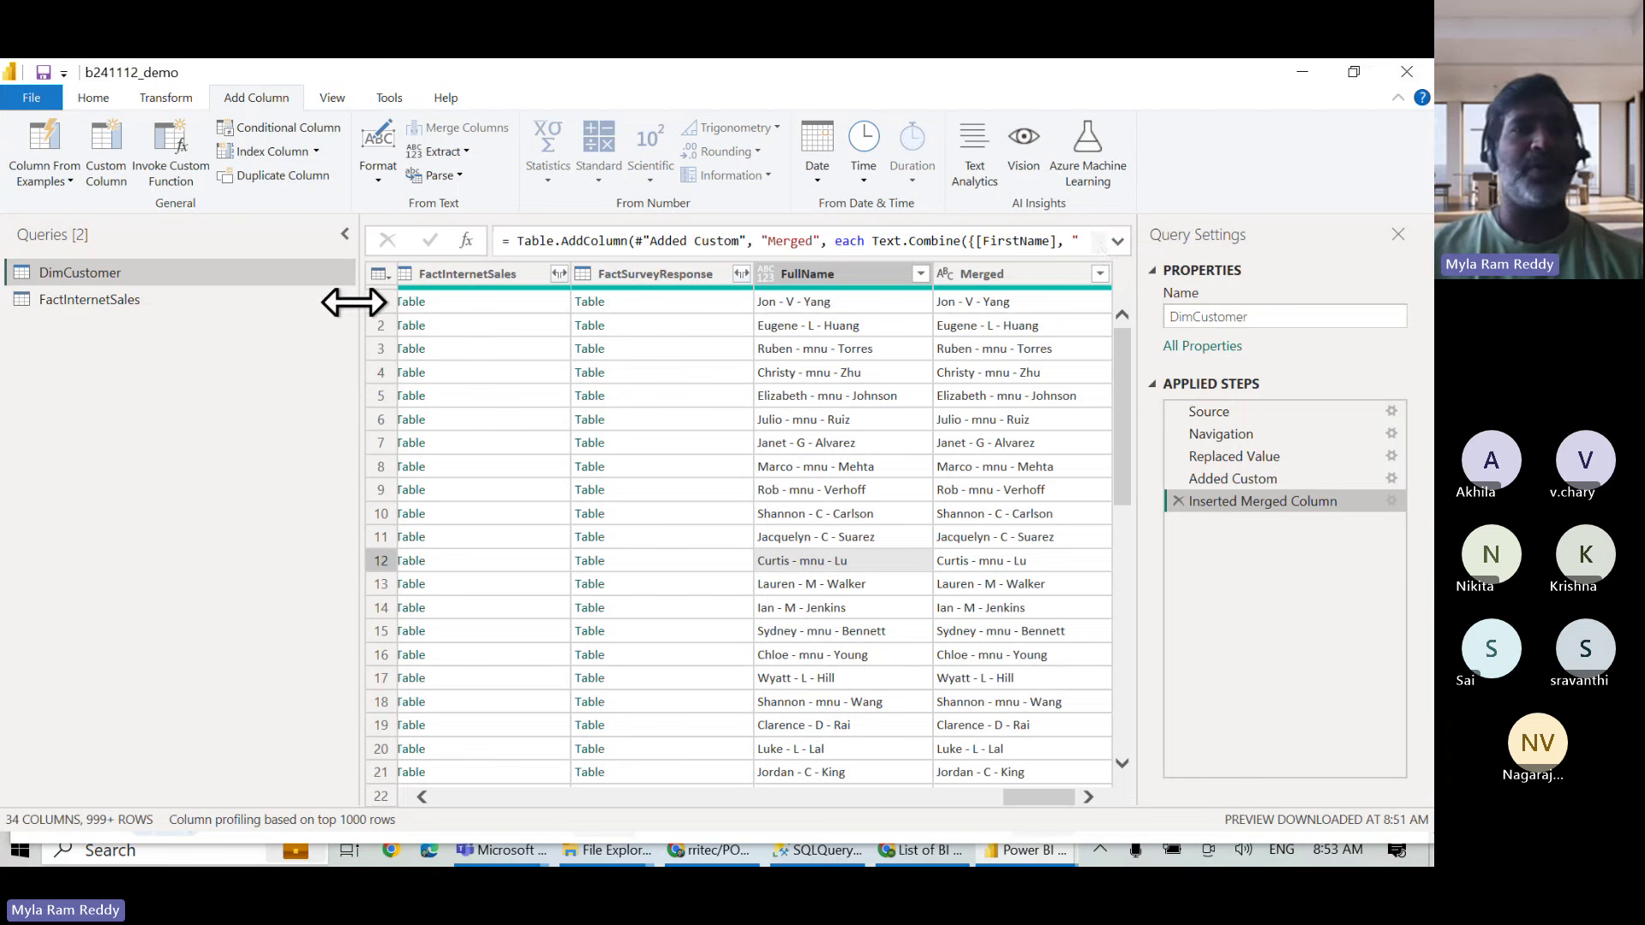
# Close the query editor and apply the DimCustomer and FactInternetSales queries to the report.
pyautogui.click(92, 97)
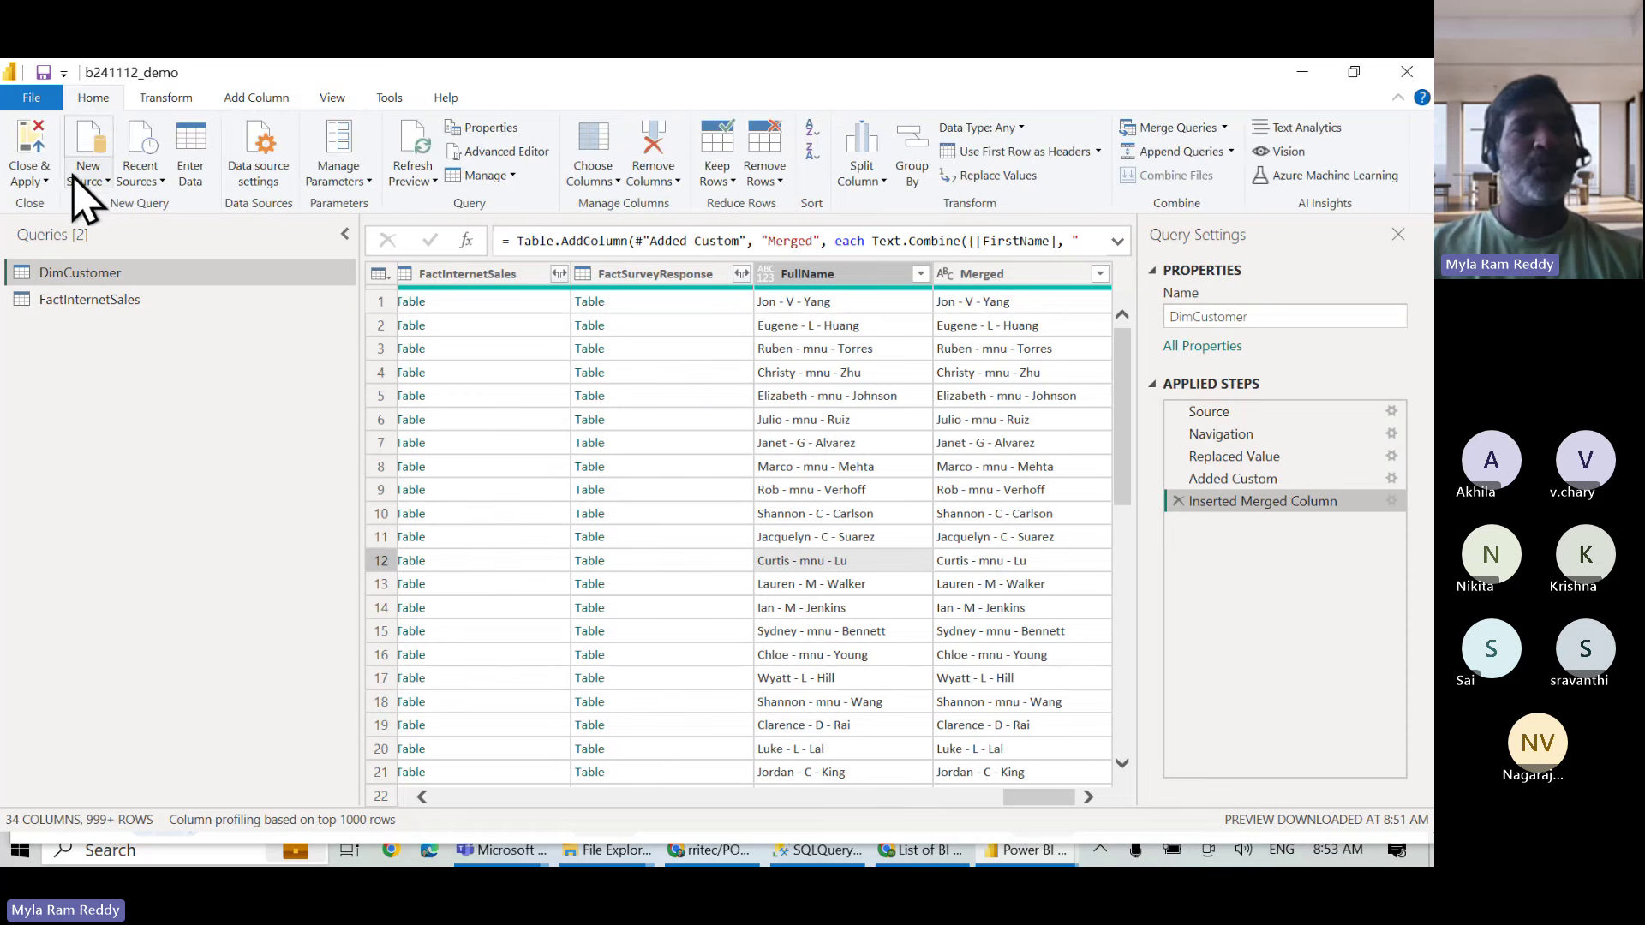
pyautogui.click(45, 180)
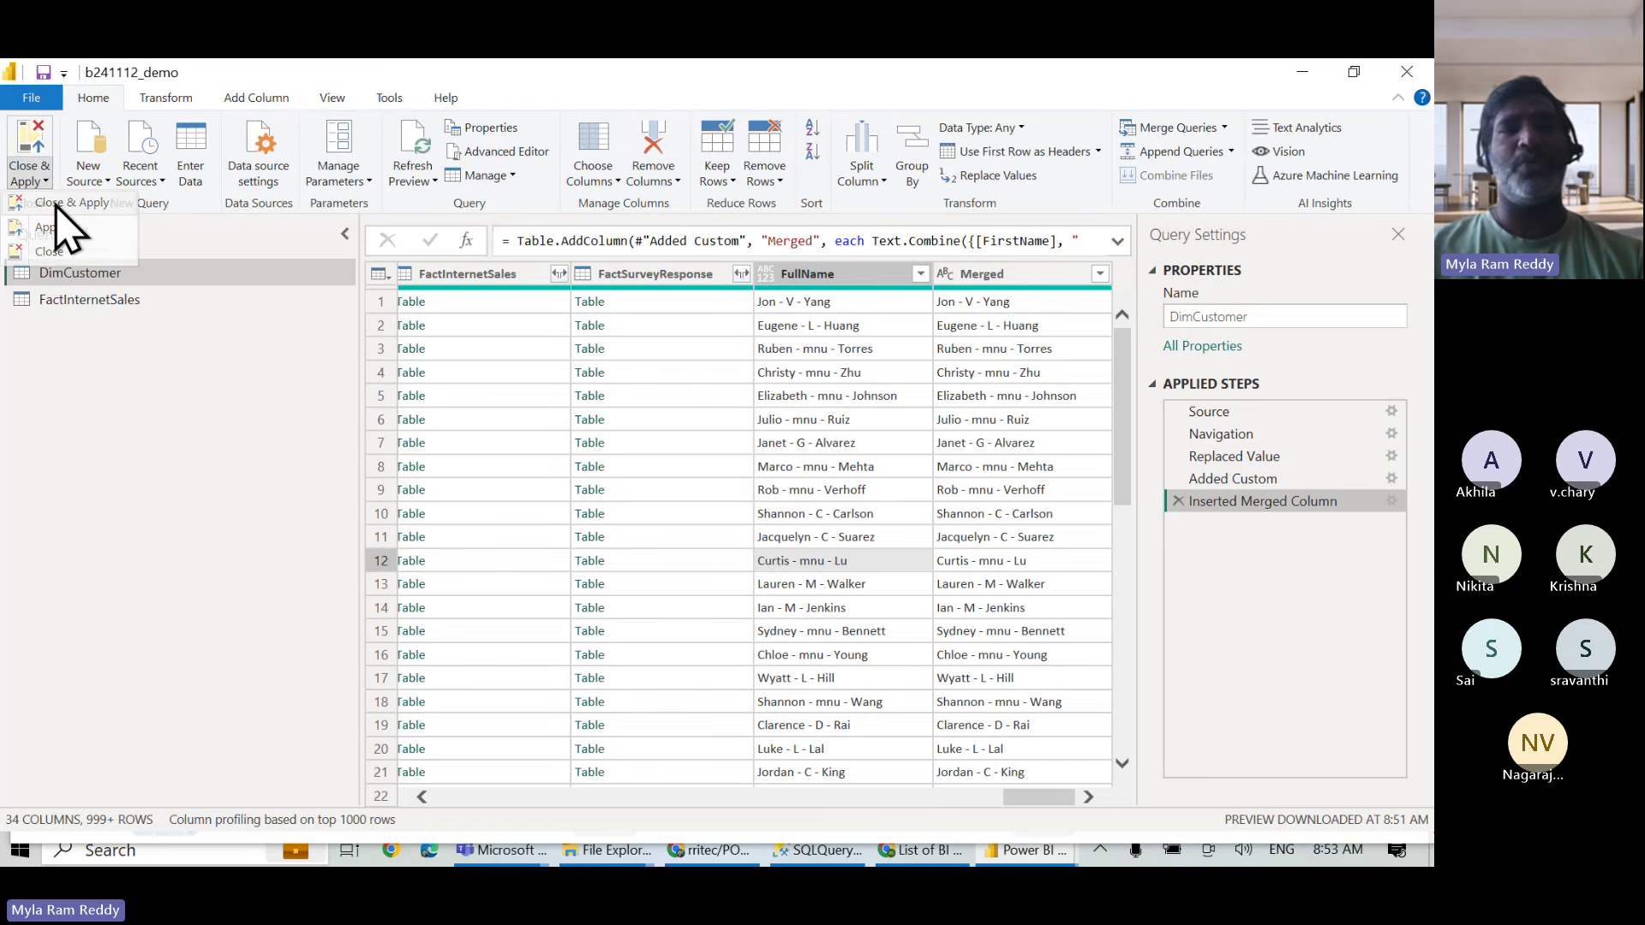
pyautogui.click(45, 180)
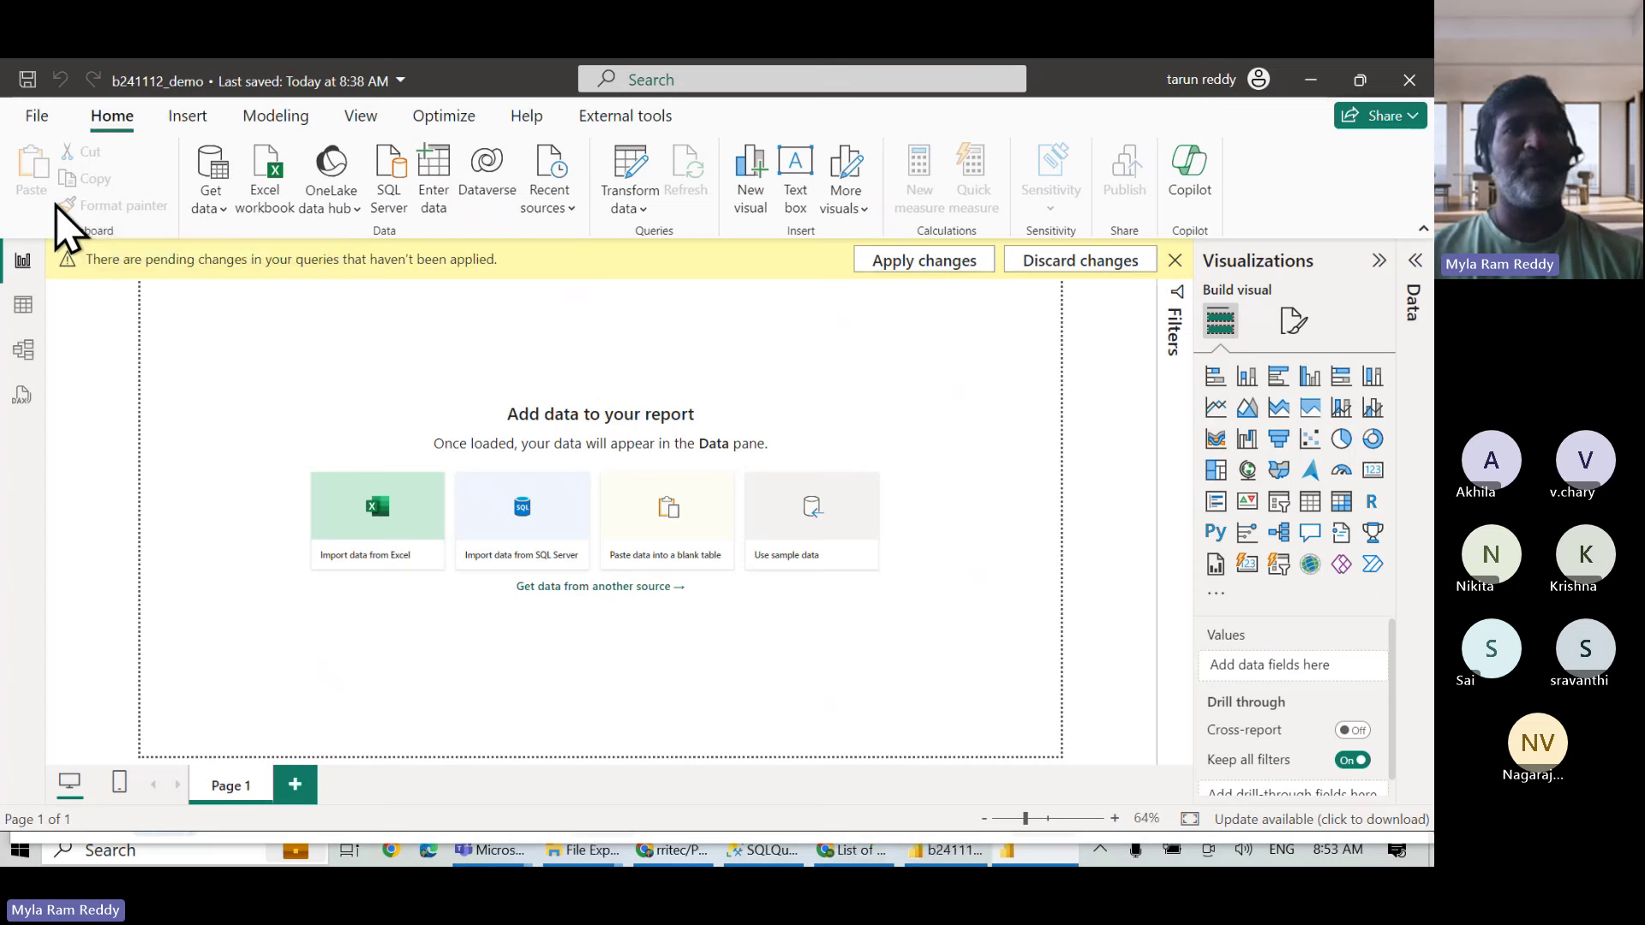
# Switch to Chrome and view the Power BI architecture diagram in the rritec/POWERBI README on GitHub.
pyautogui.hotkey('alt', 'Tab')
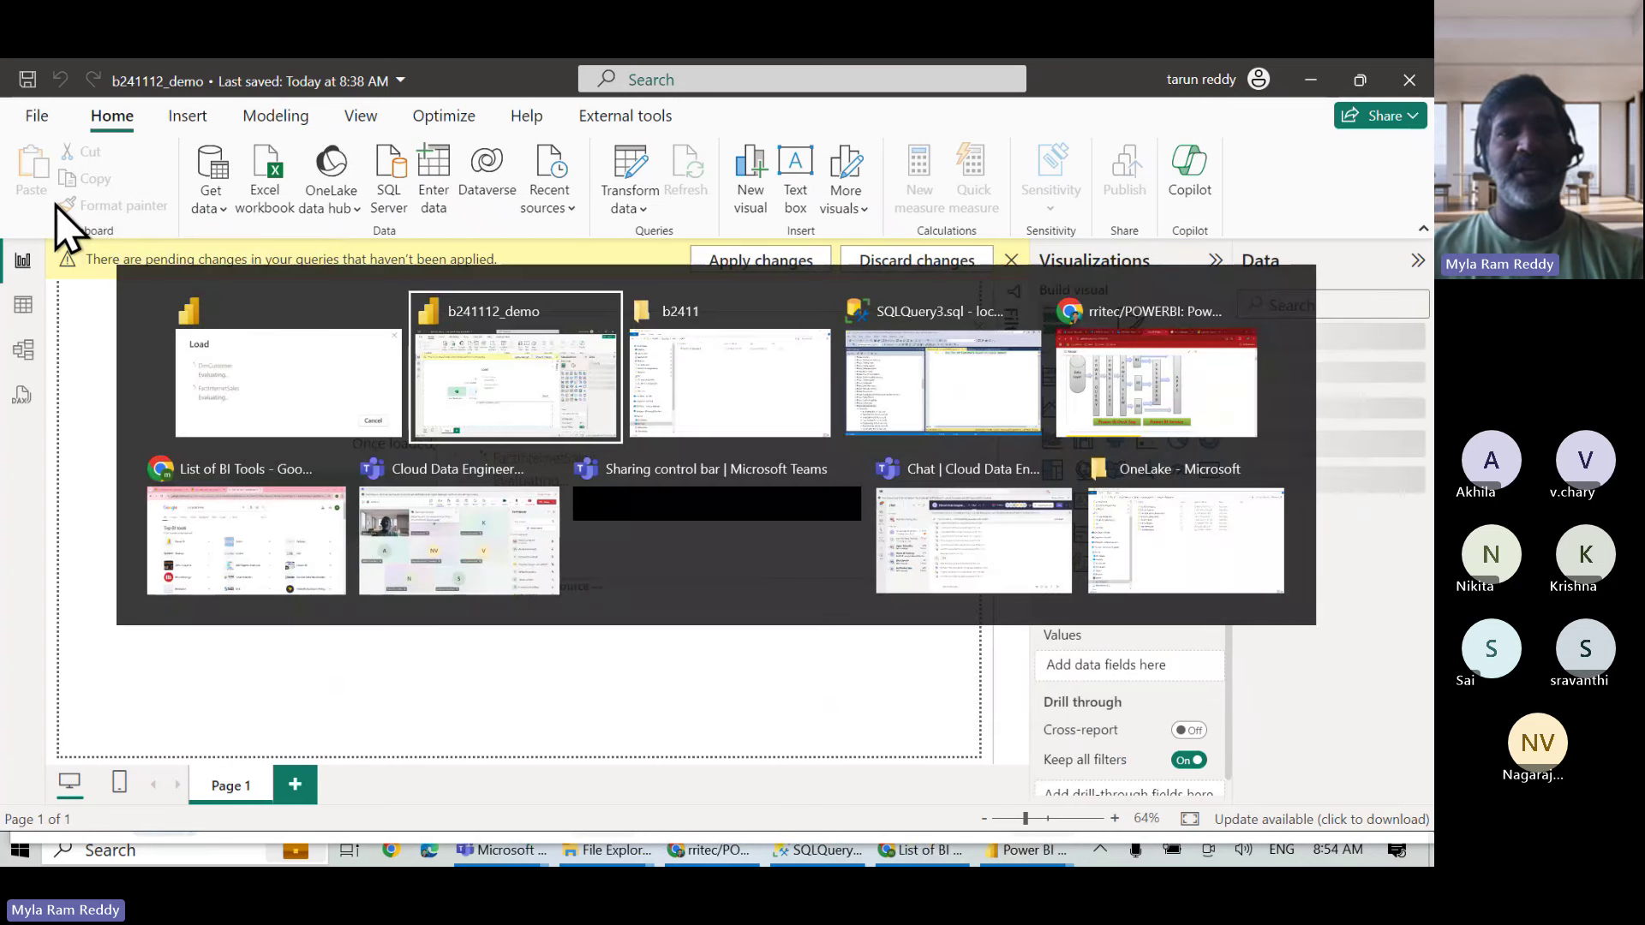
pyautogui.hotkey('alt', 'Tab')
pyautogui.hotkey('alt', 'Tab')
pyautogui.hotkey('alt', 'Tab')
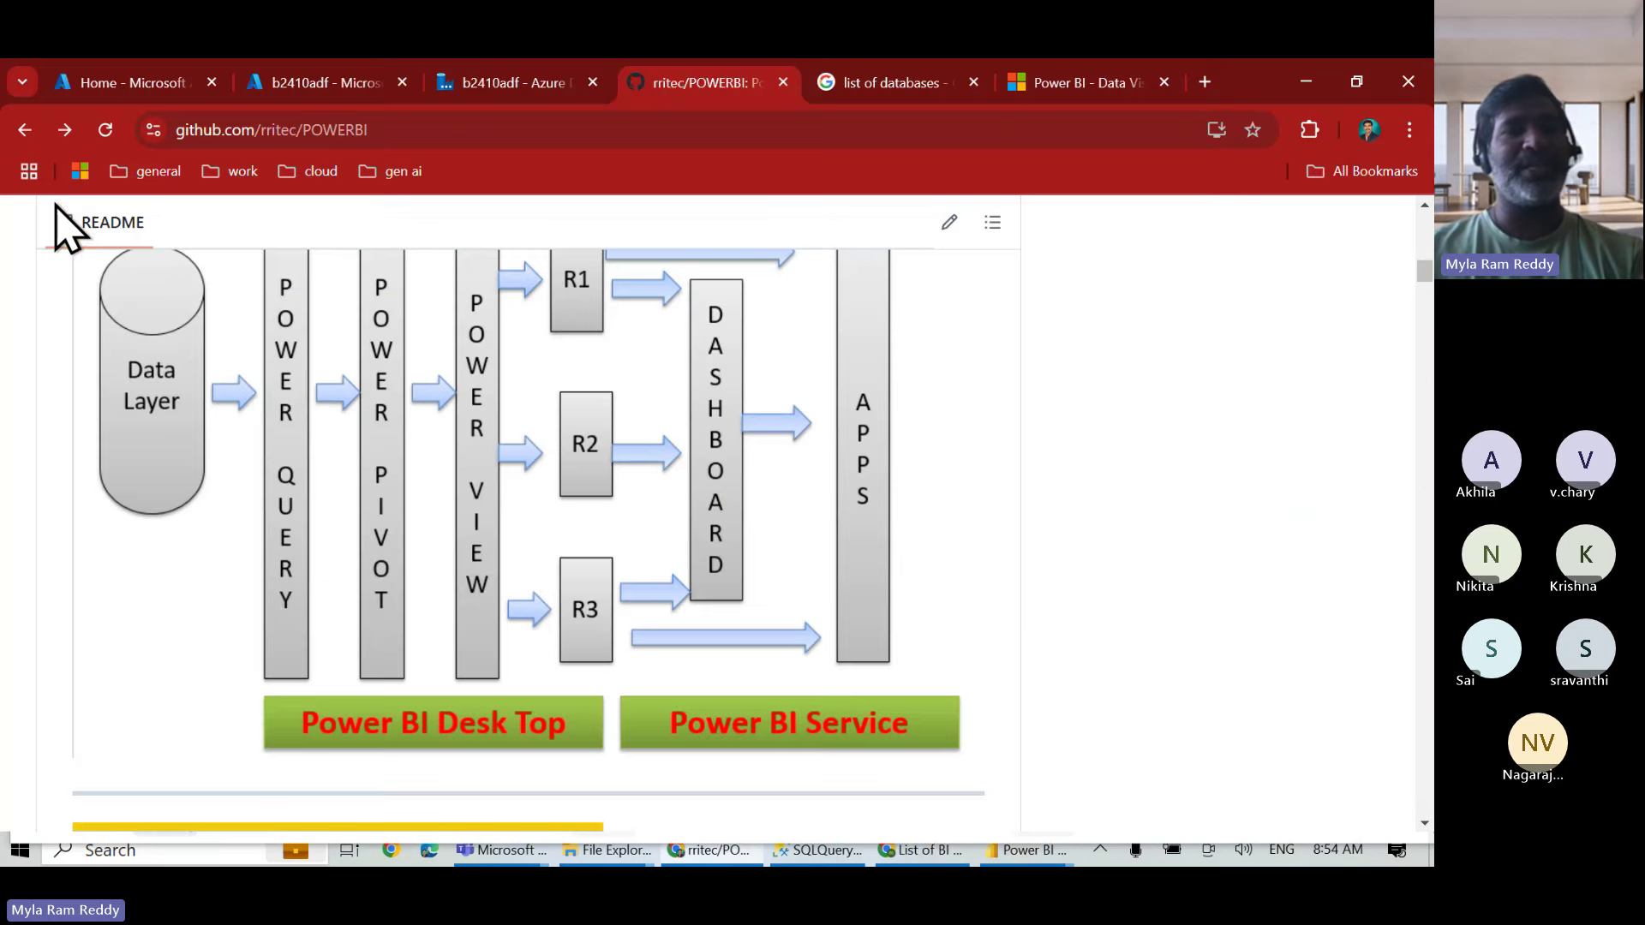